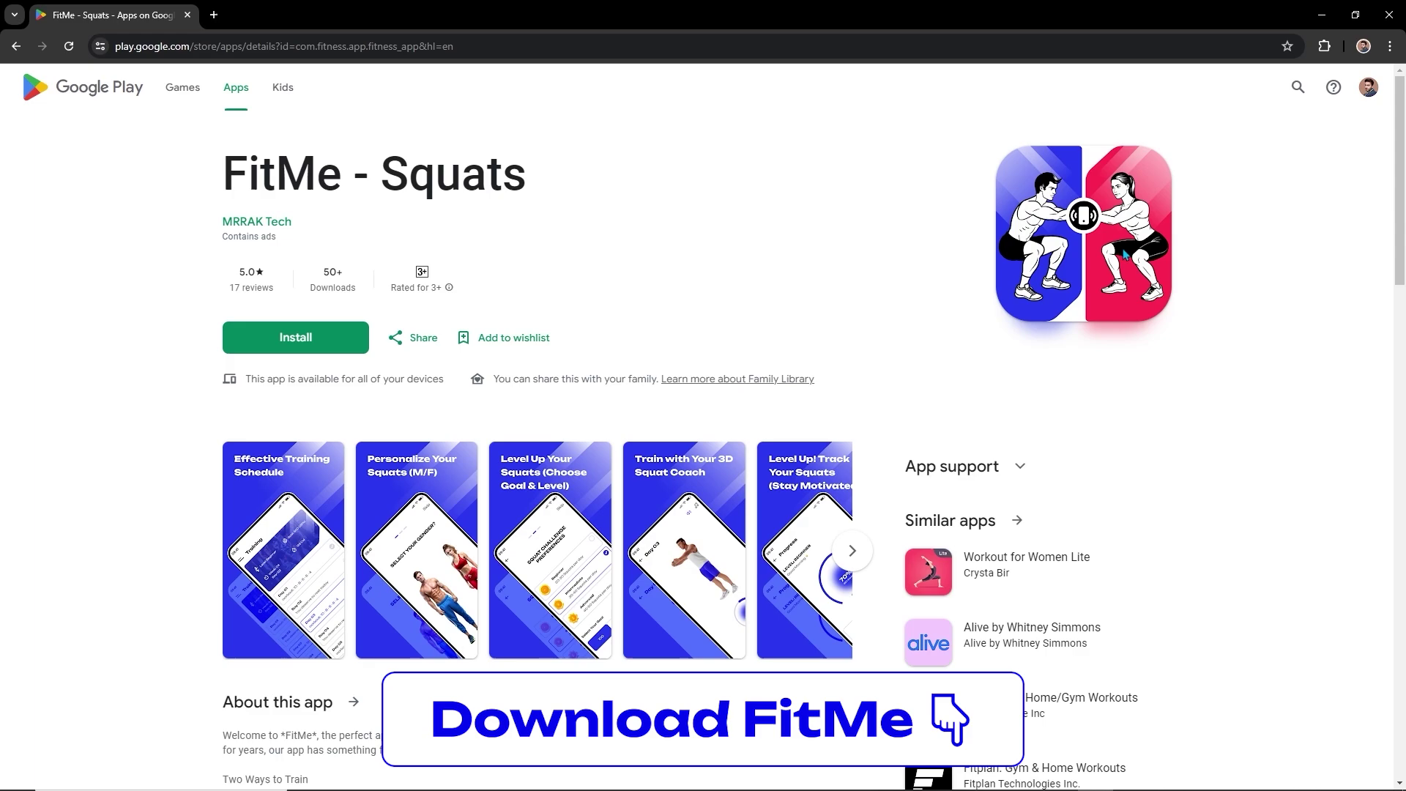
View the remaining FitMe - Squats screenshots, then scroll down the listing to the user reviews
left_click(851, 564)
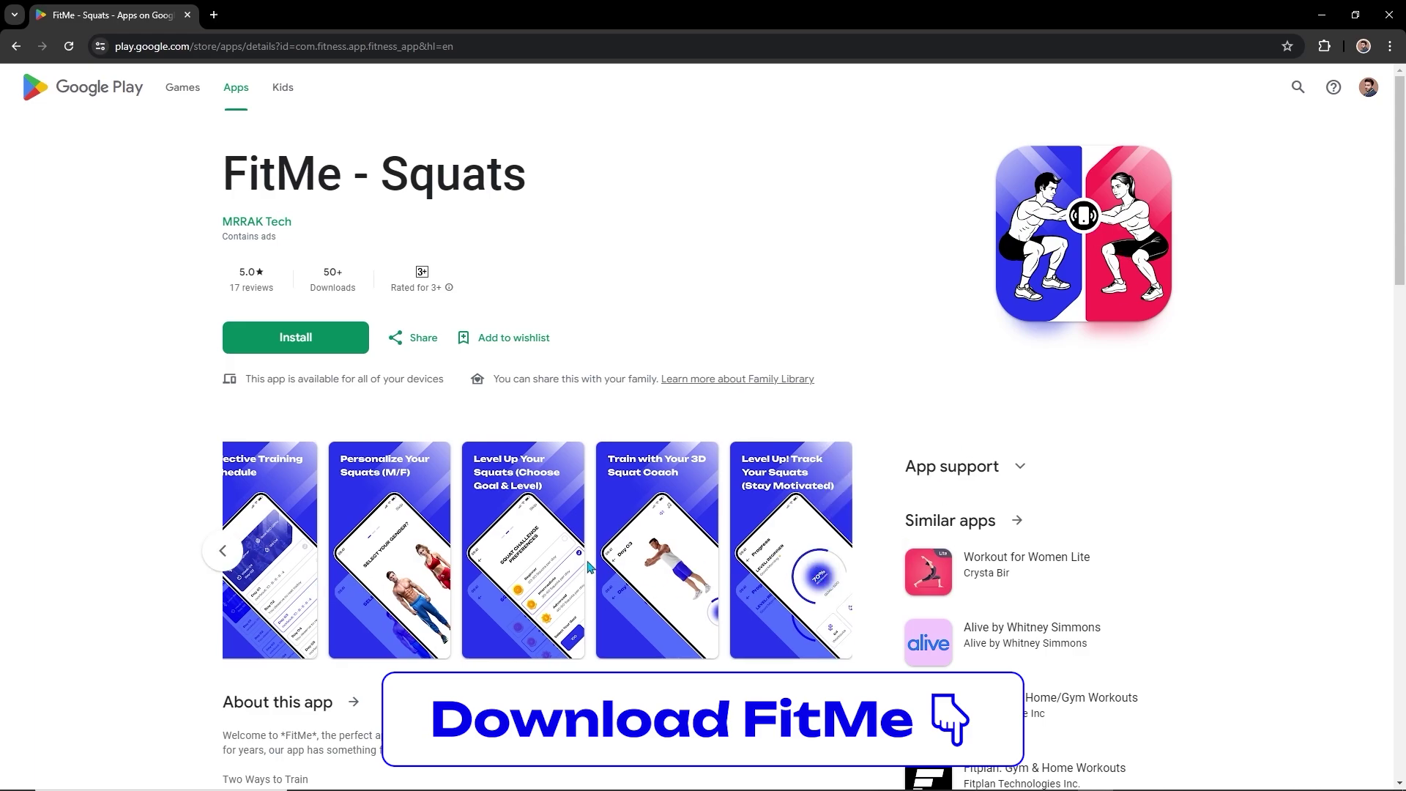
scroll(588, 565, "left", 3)
scroll(571, 597, "down", 15)
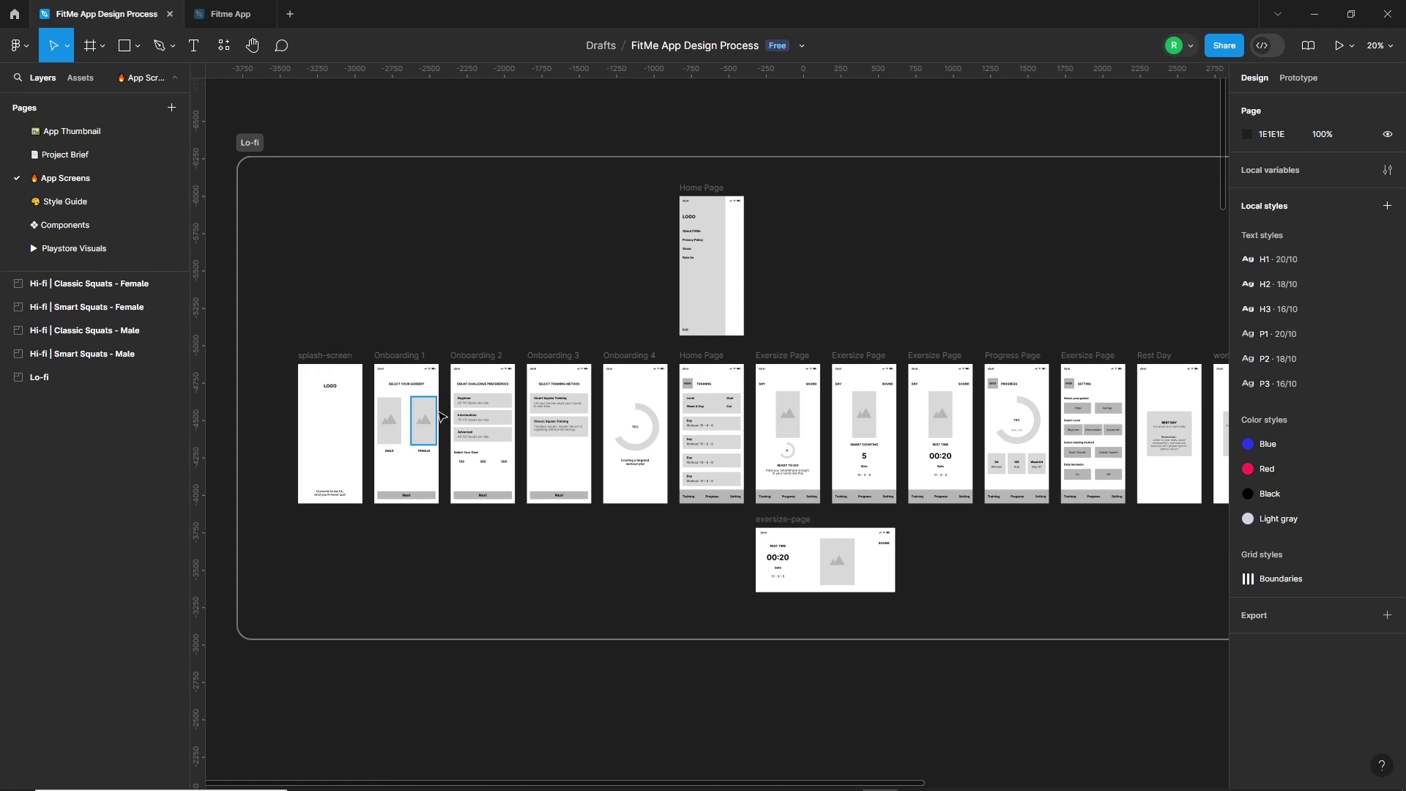
Name the new file 'Fitme App' and rename Page 1 to 'App Screens'
scroll(328, 441, "up", 5)
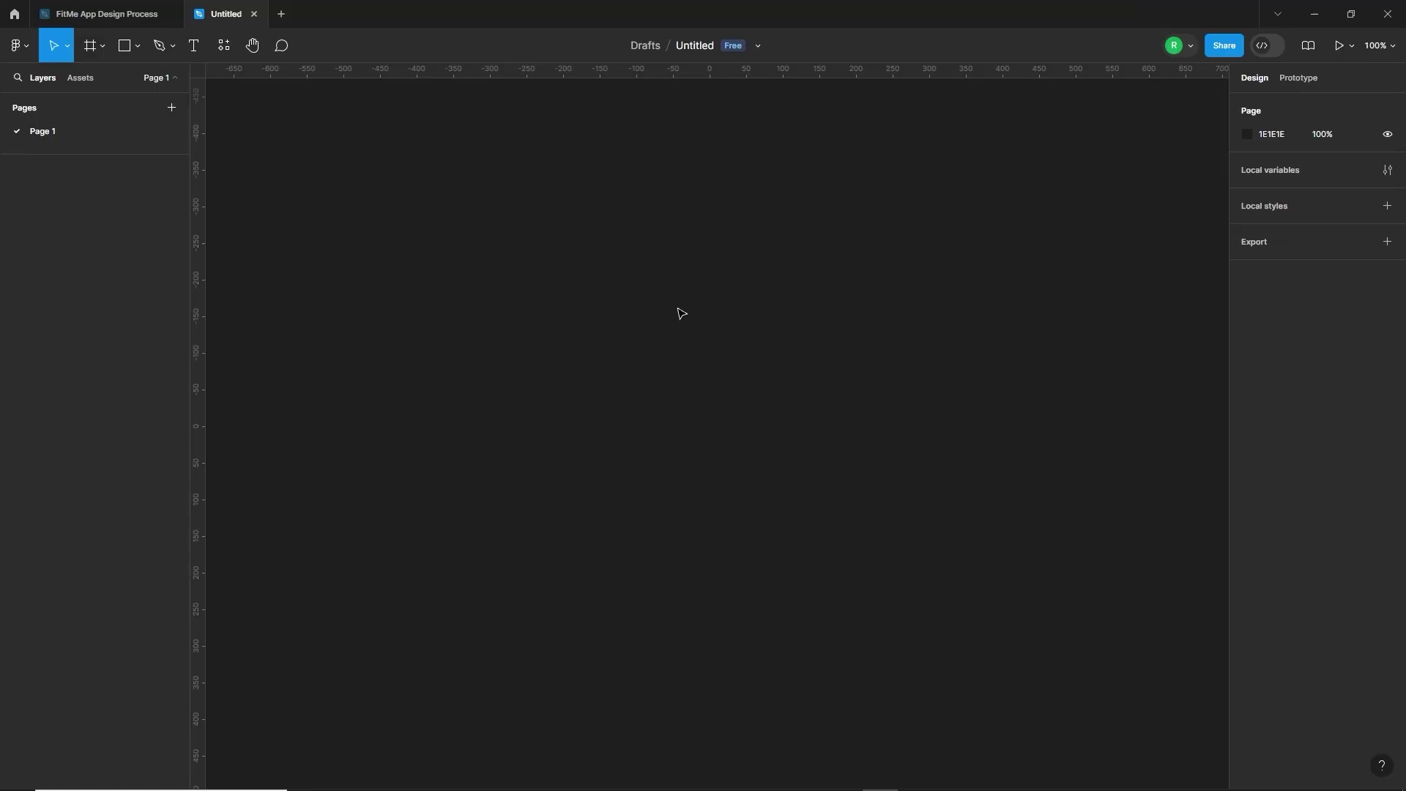
left_click(691, 47)
type("Fitme App")
key("Return")
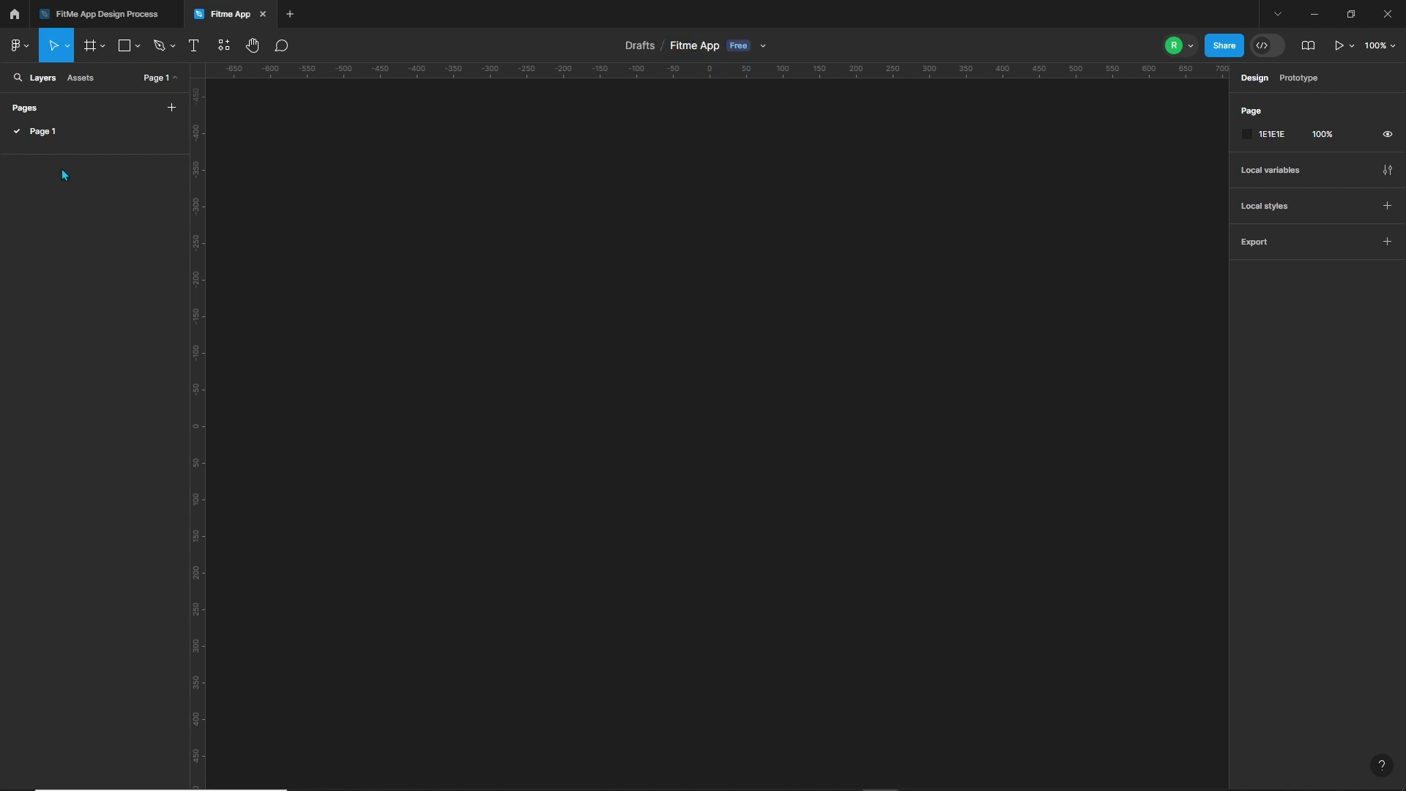
double_click(44, 135)
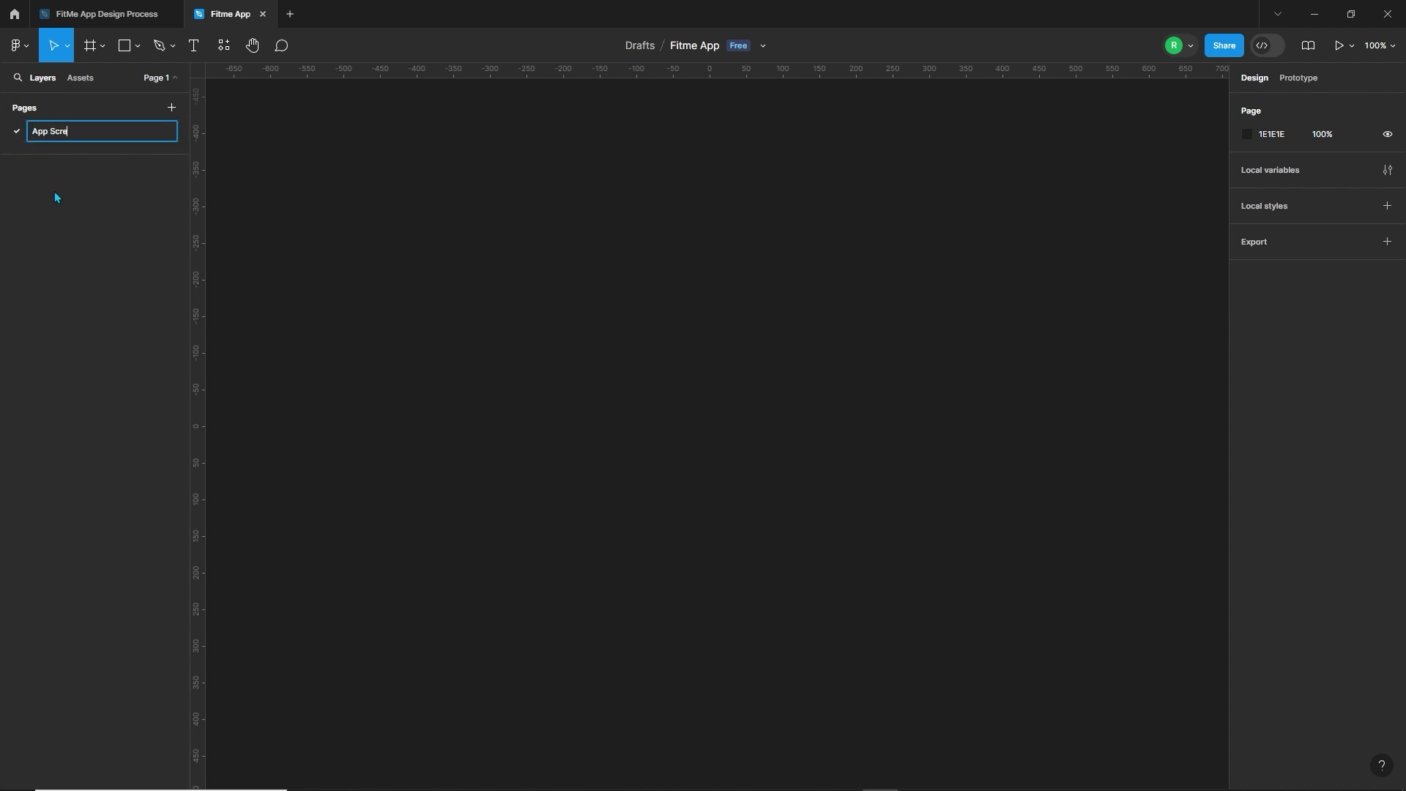
key("Return")
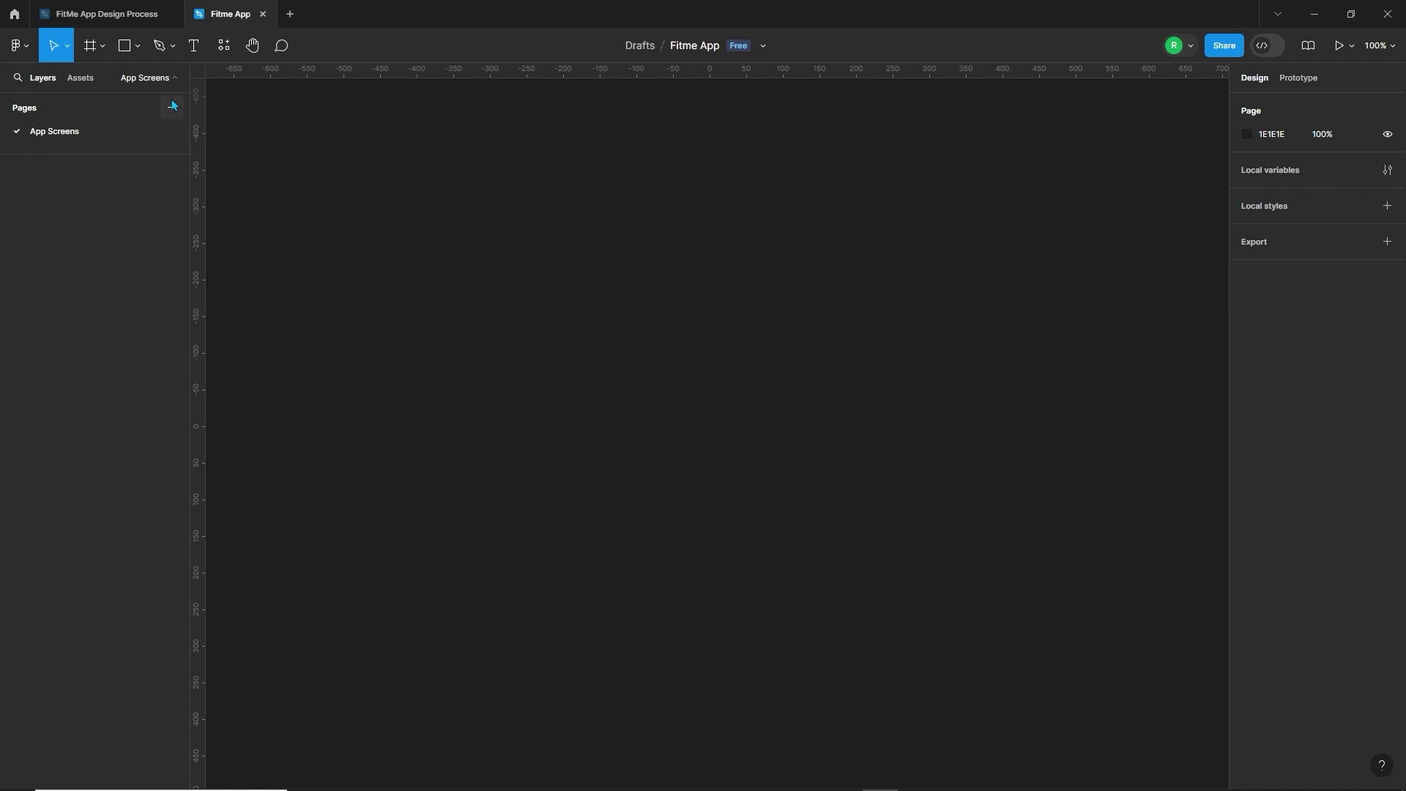
Add a second page named 'Style guide'
left_click(172, 108)
type("Sty")
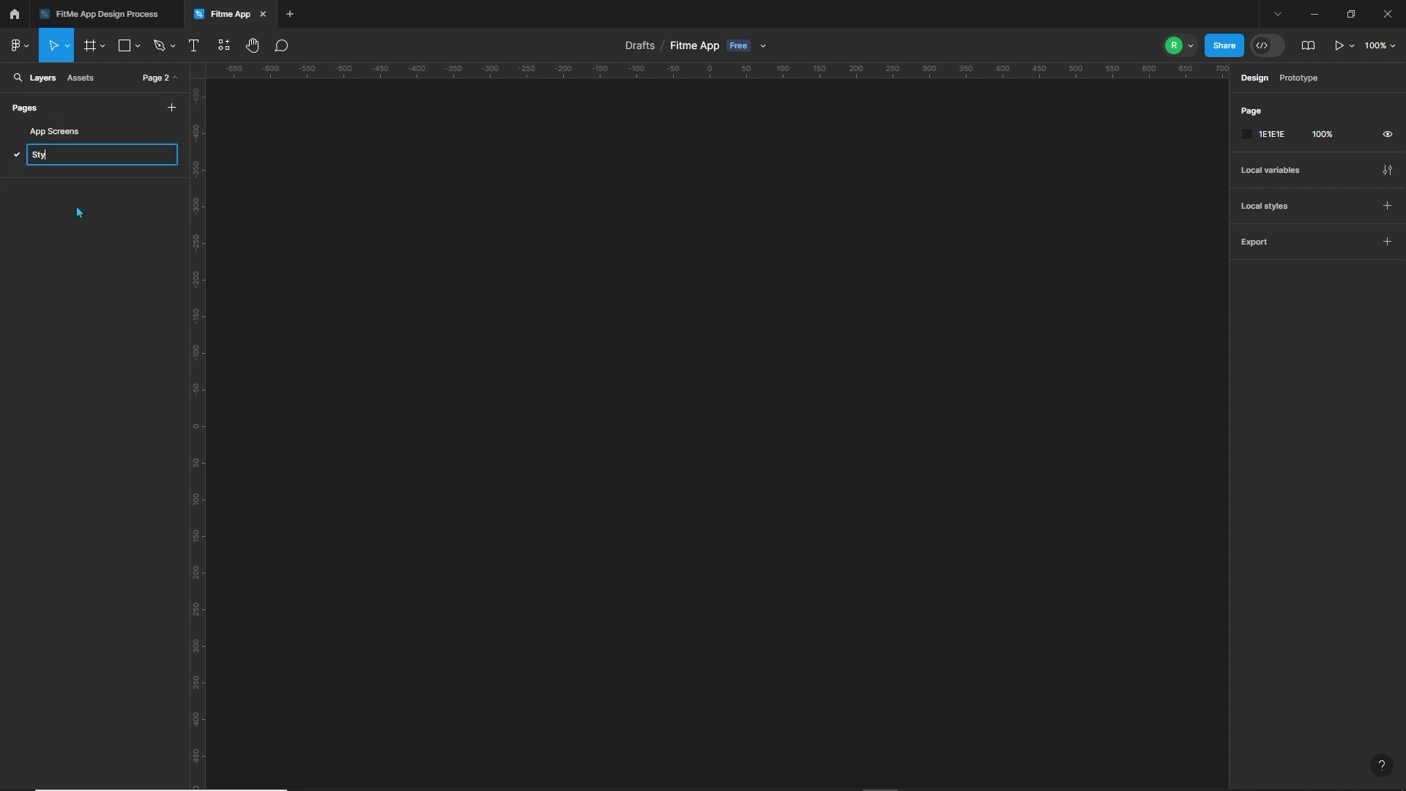
type("le guide")
key("Return")
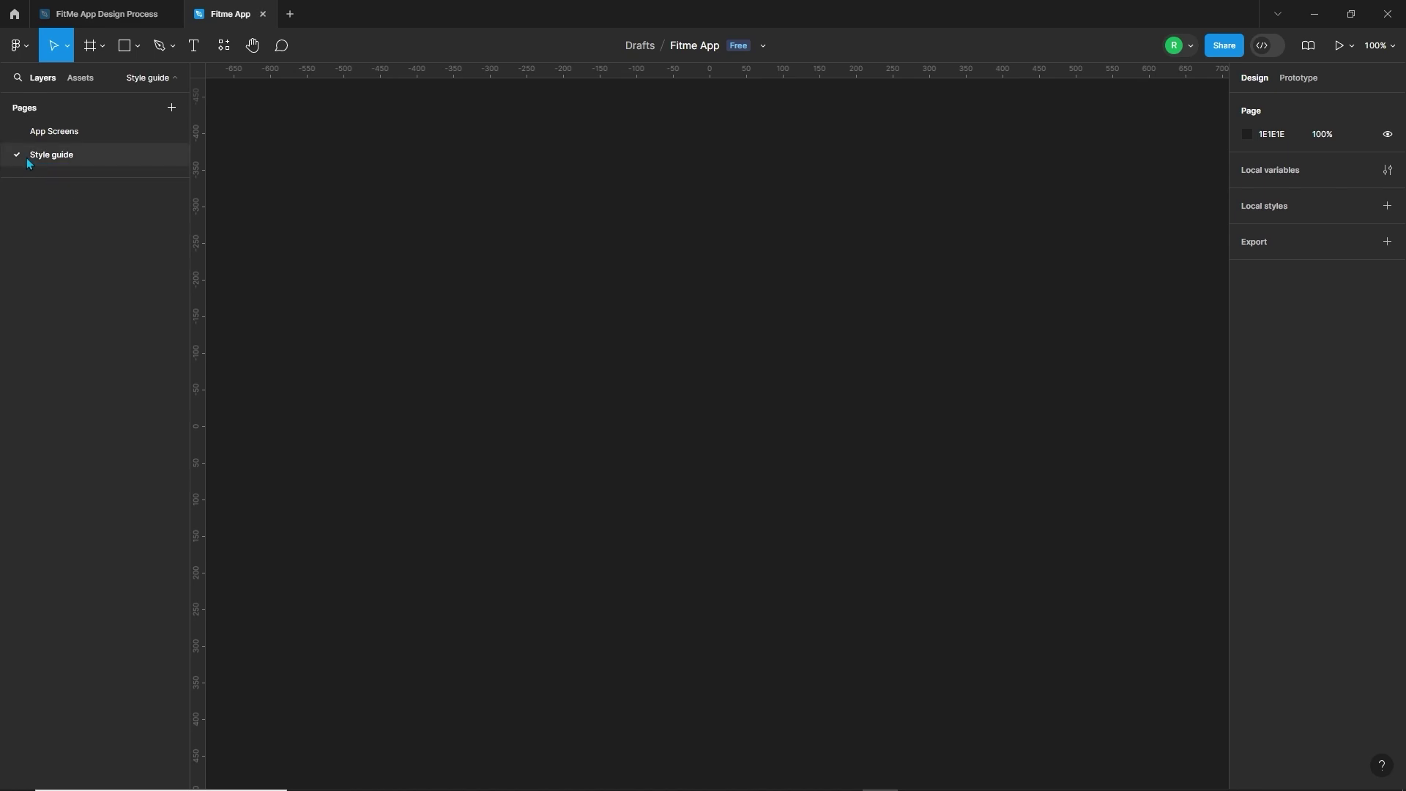
Browse emojis for the Style guide page name, insert none, and return to the design-process file
double_click(38, 157)
left_click(35, 157)
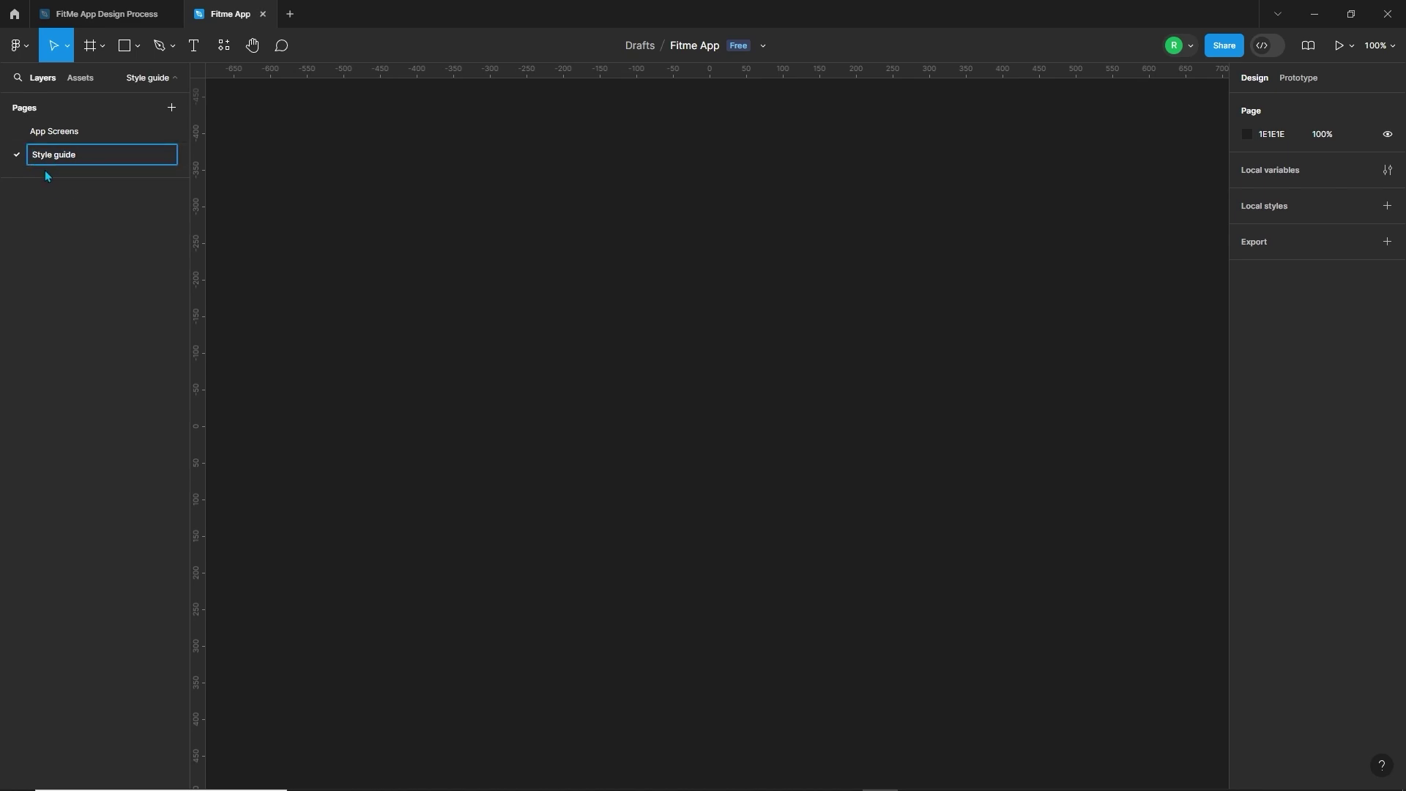
key("super+period")
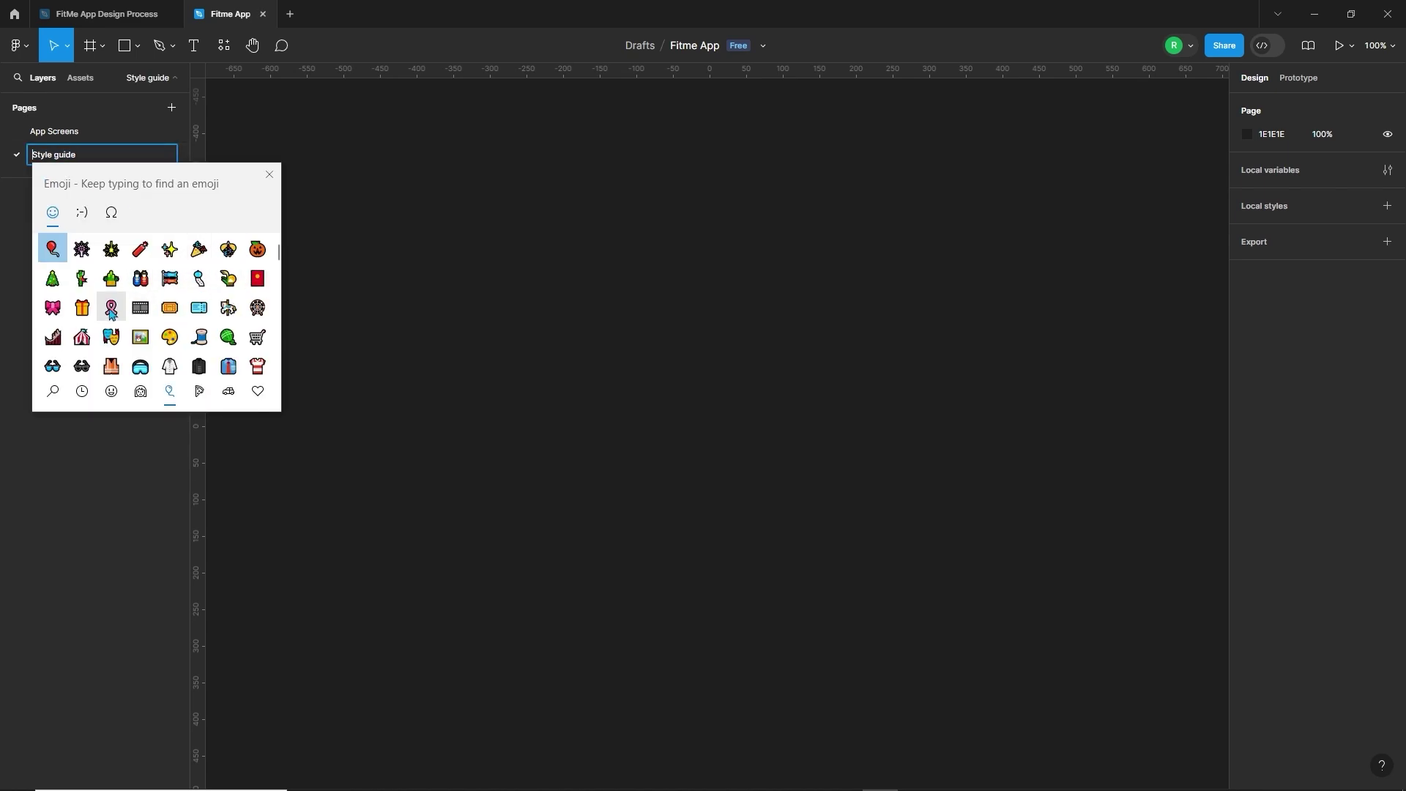
scroll(111, 311, "down", 2)
key("Escape")
left_click(99, 214)
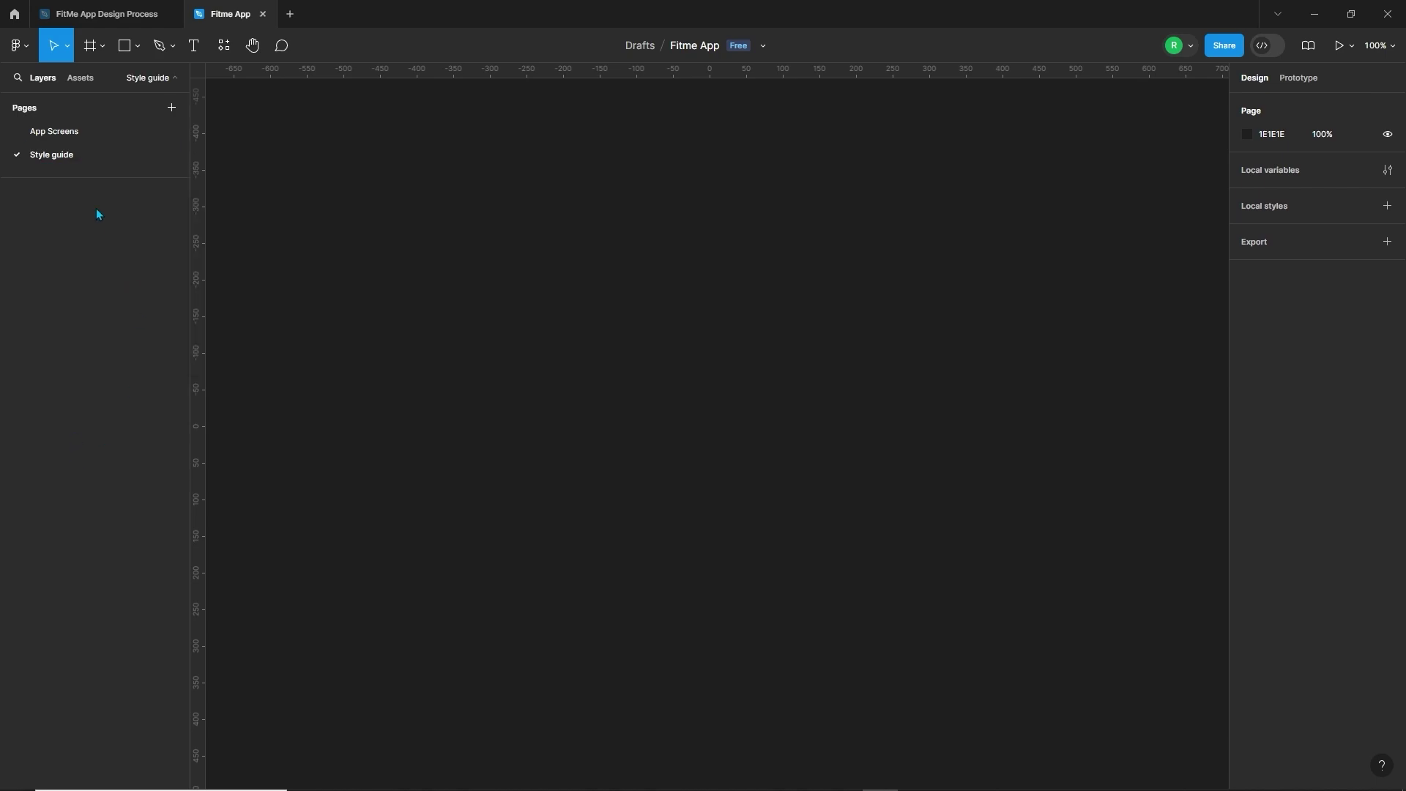
left_click(112, 9)
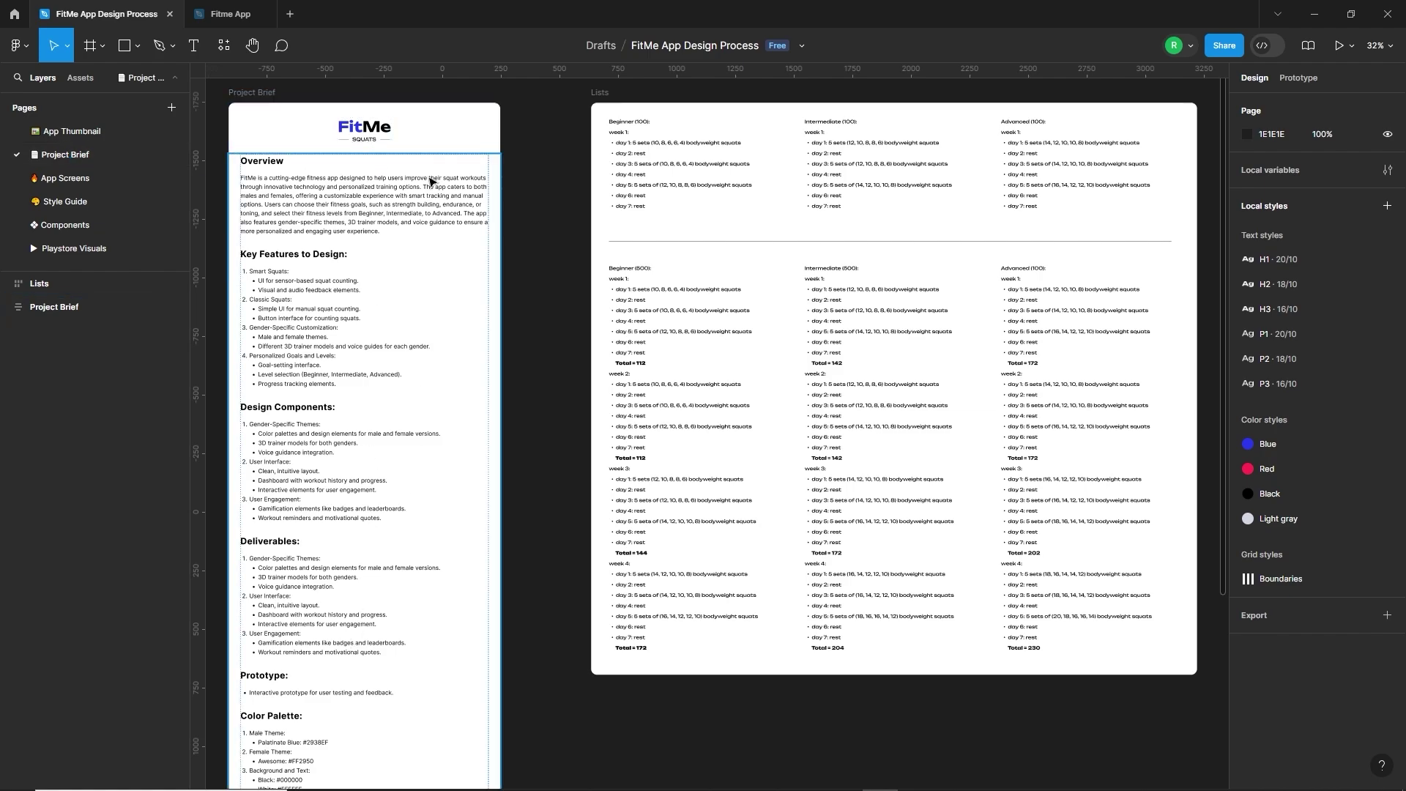
scroll(446, 364, "down", 5)
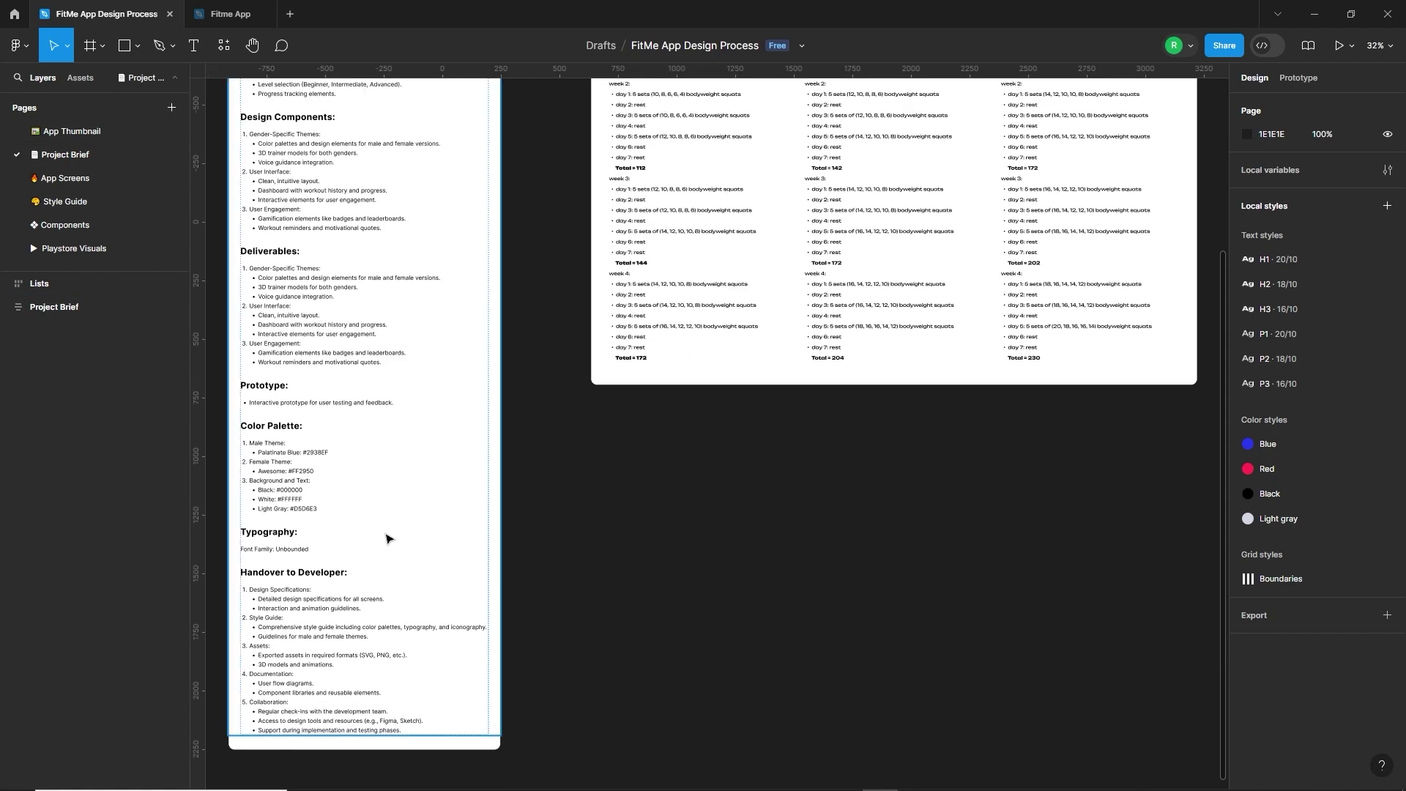
scroll(350, 486, "up", 5)
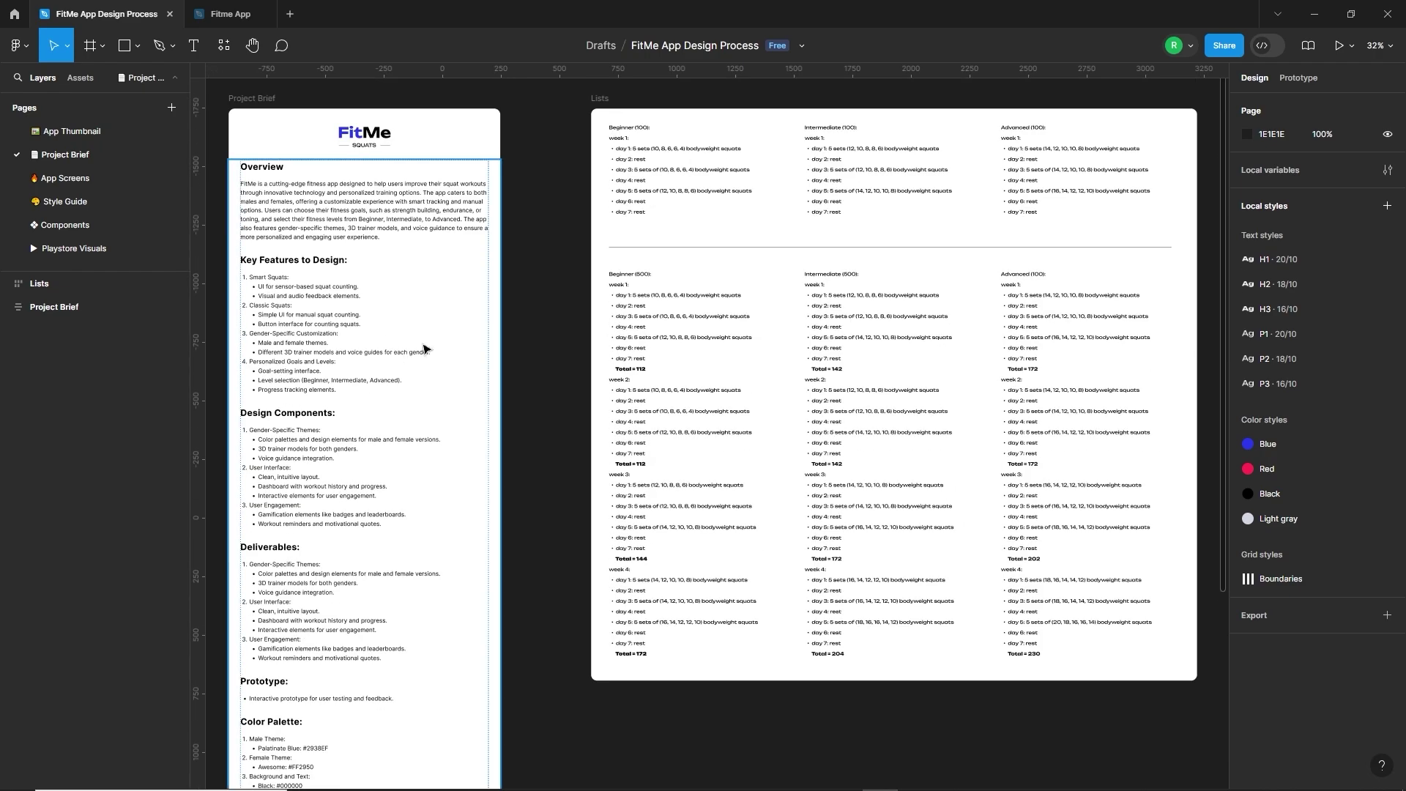
left_click(727, 240)
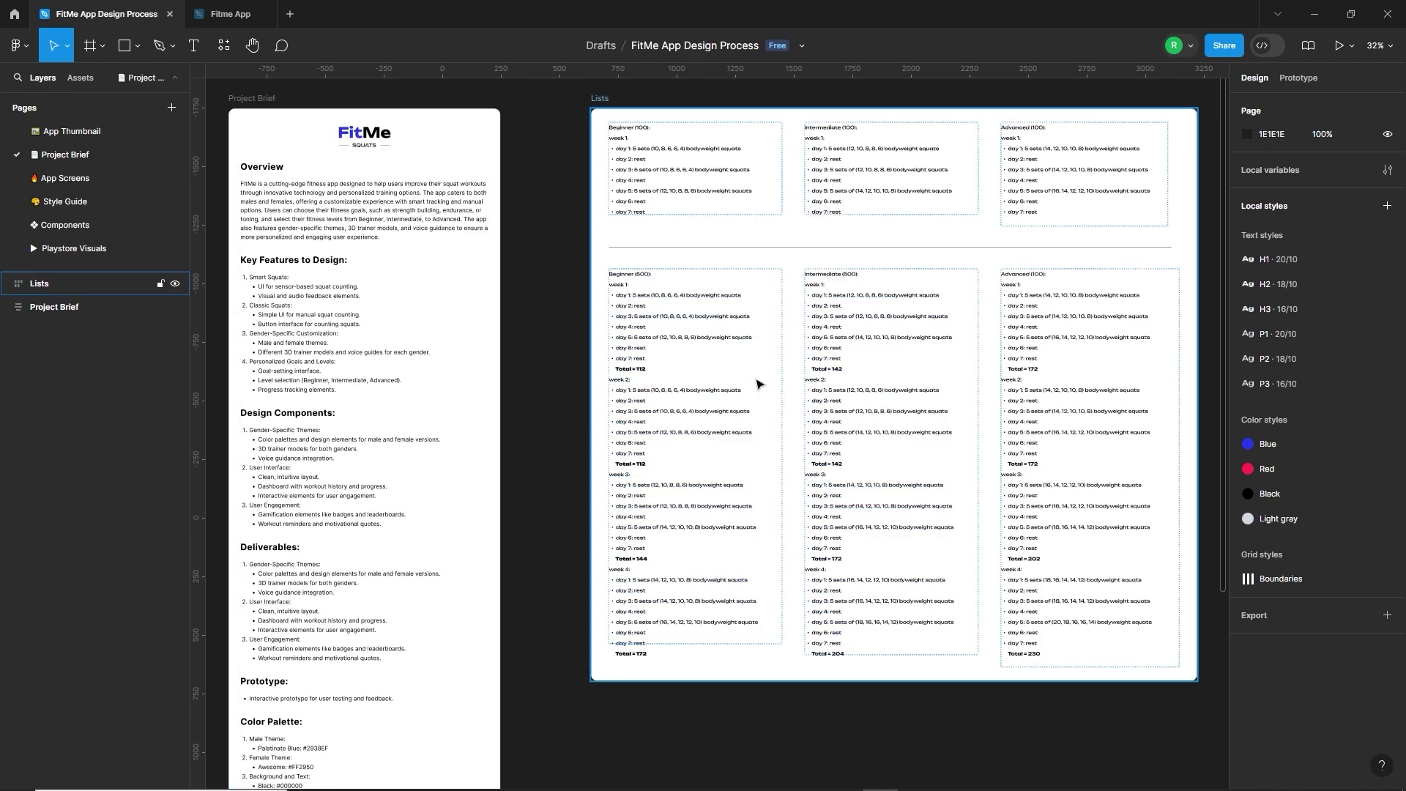
left_click(527, 367)
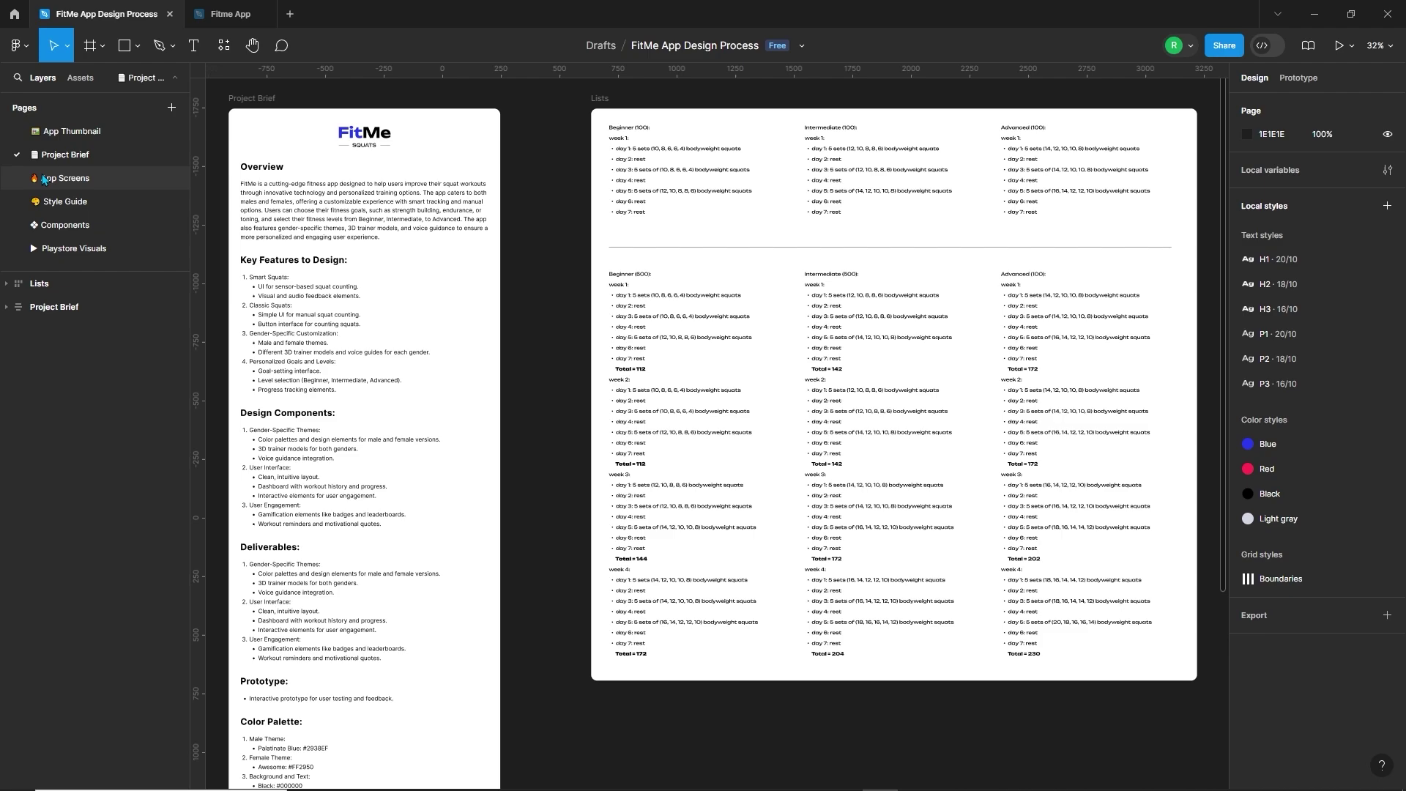
Switch to the App Screens page and zoom into the Lo-fi wireframe section
left_click(61, 178)
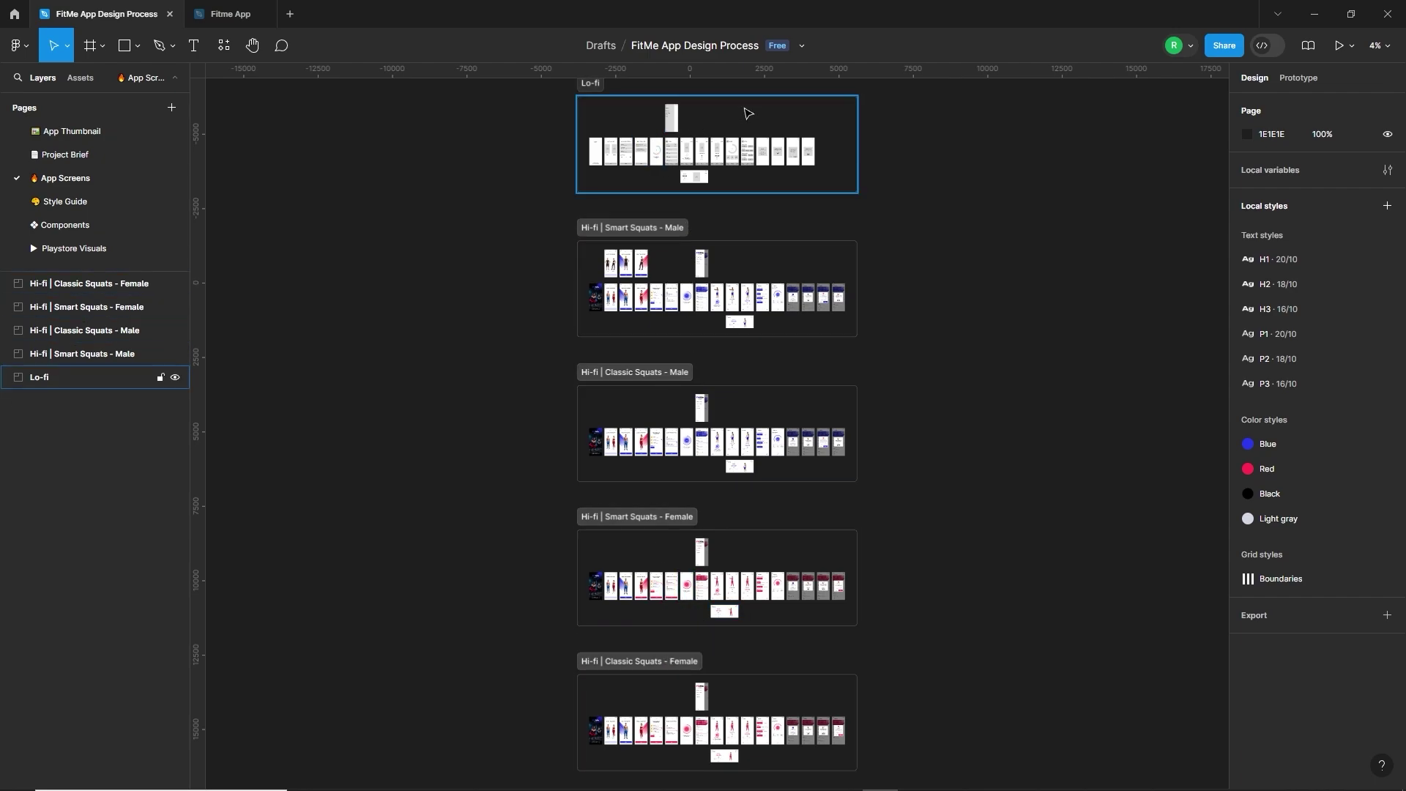
scroll(747, 113, "up", 10)
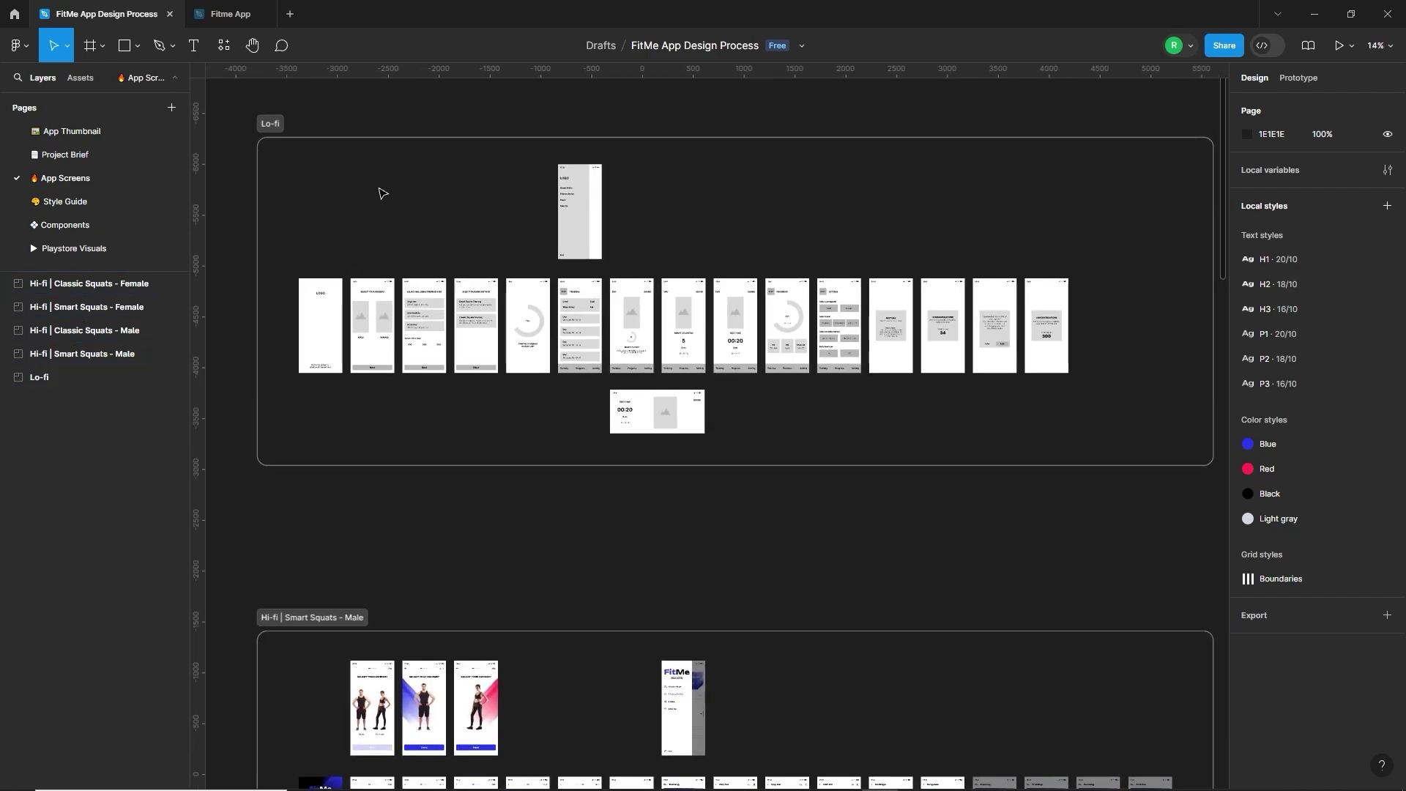
scroll(290, 142, "left", 1)
scroll(289, 141, "up", 1)
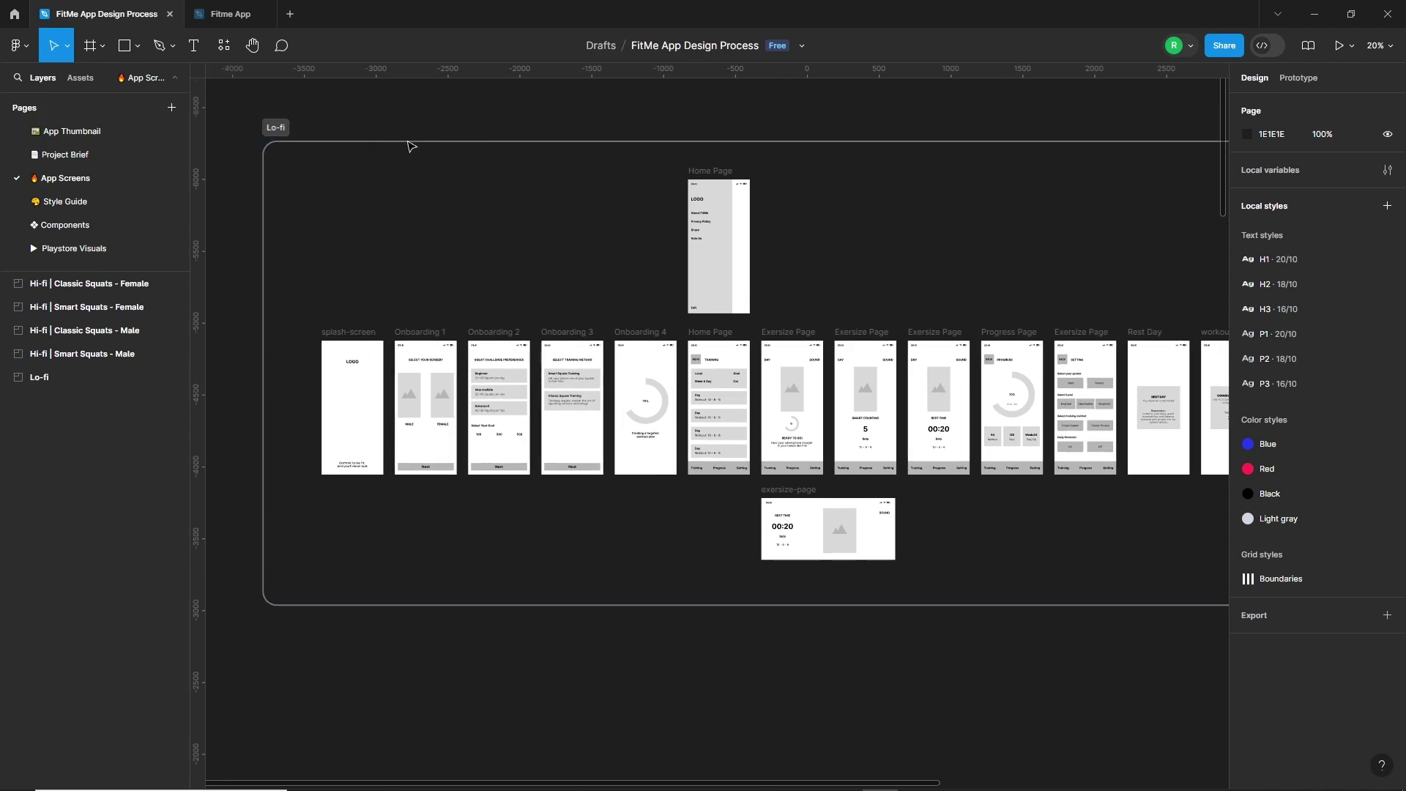
left_click(103, 49)
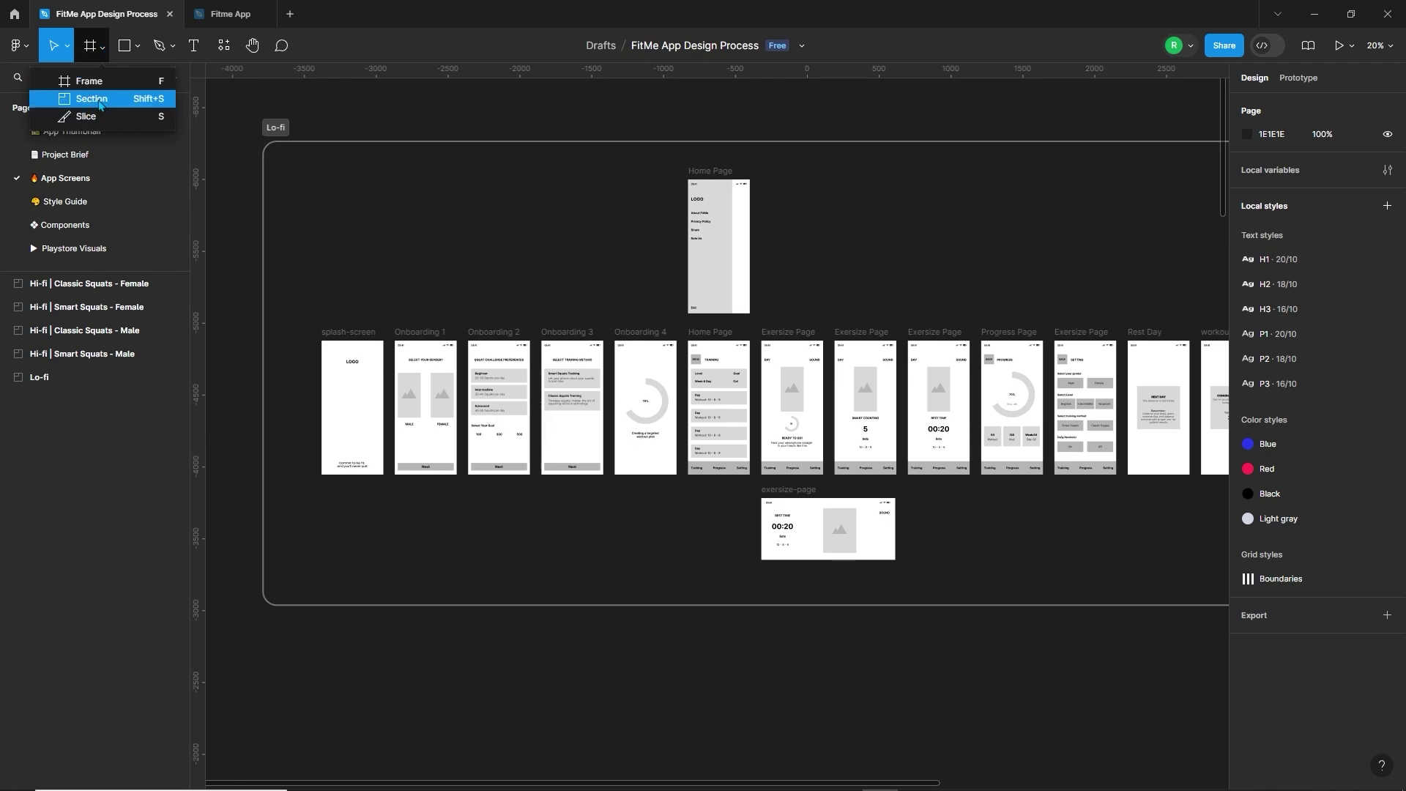
left_click(315, 134)
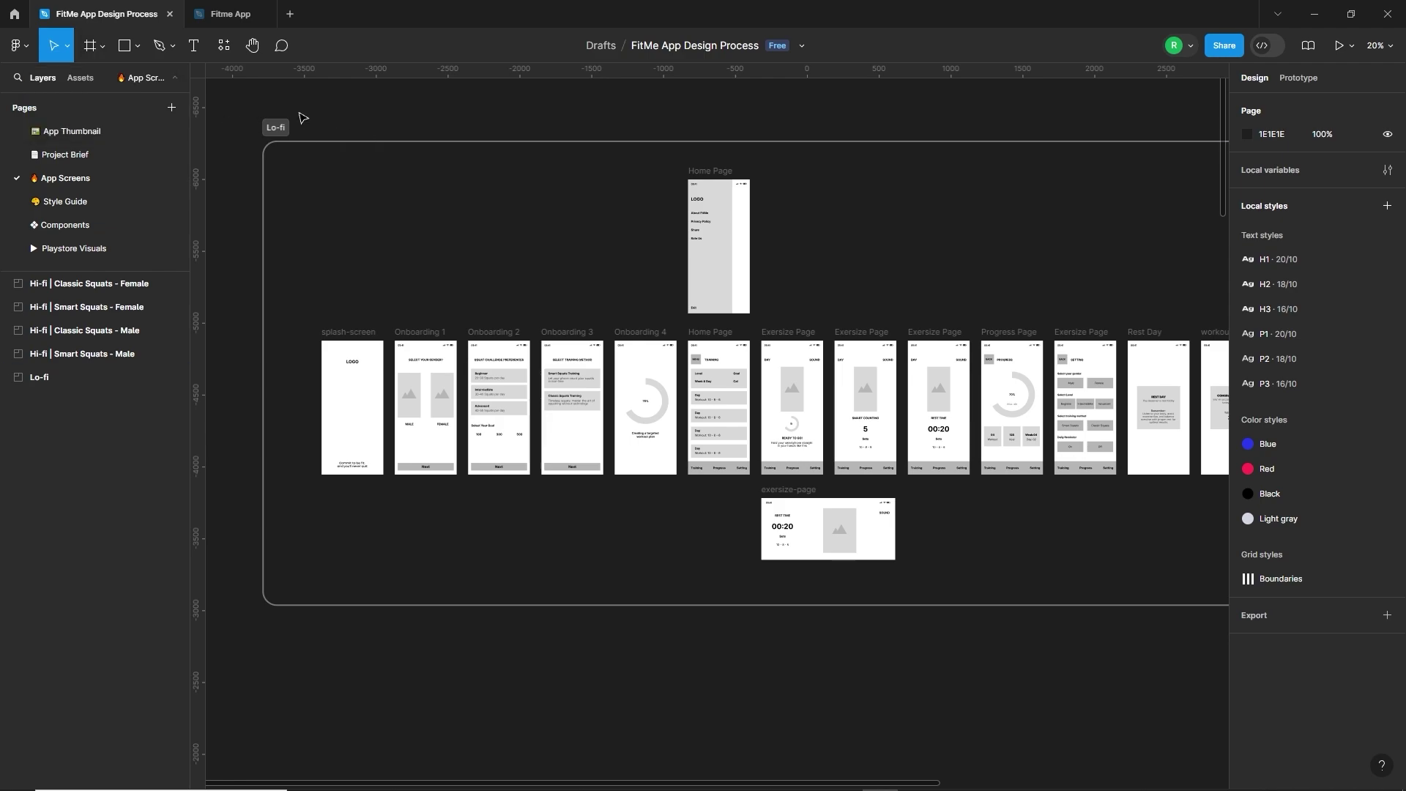
left_click(272, 130)
left_click(347, 150)
Zoom and pan the canvas over the start of the Lo-fi wireframe row
scroll(432, 405, "up", 1)
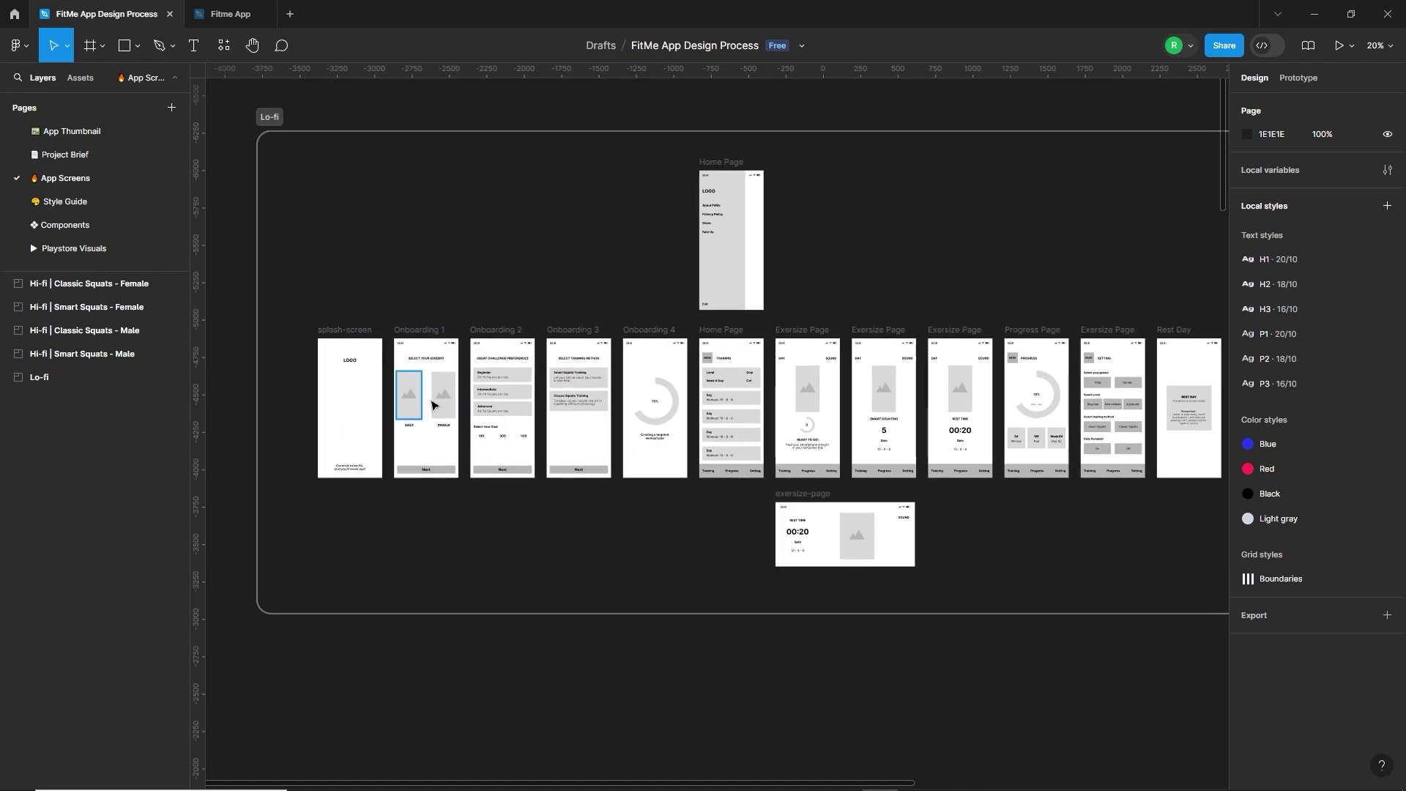
left_click_drag(996, 390, 967, 411)
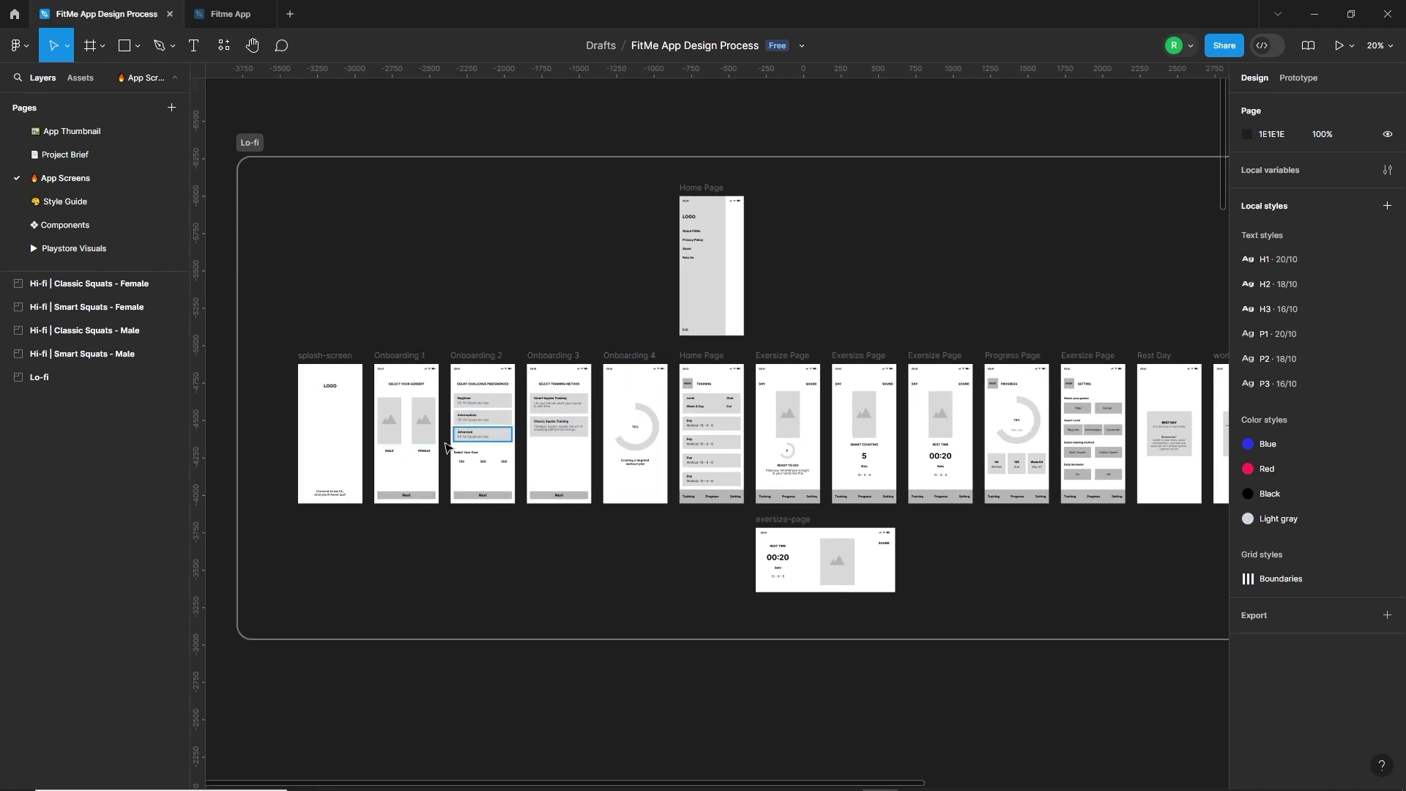
scroll(333, 439, "up", 5)
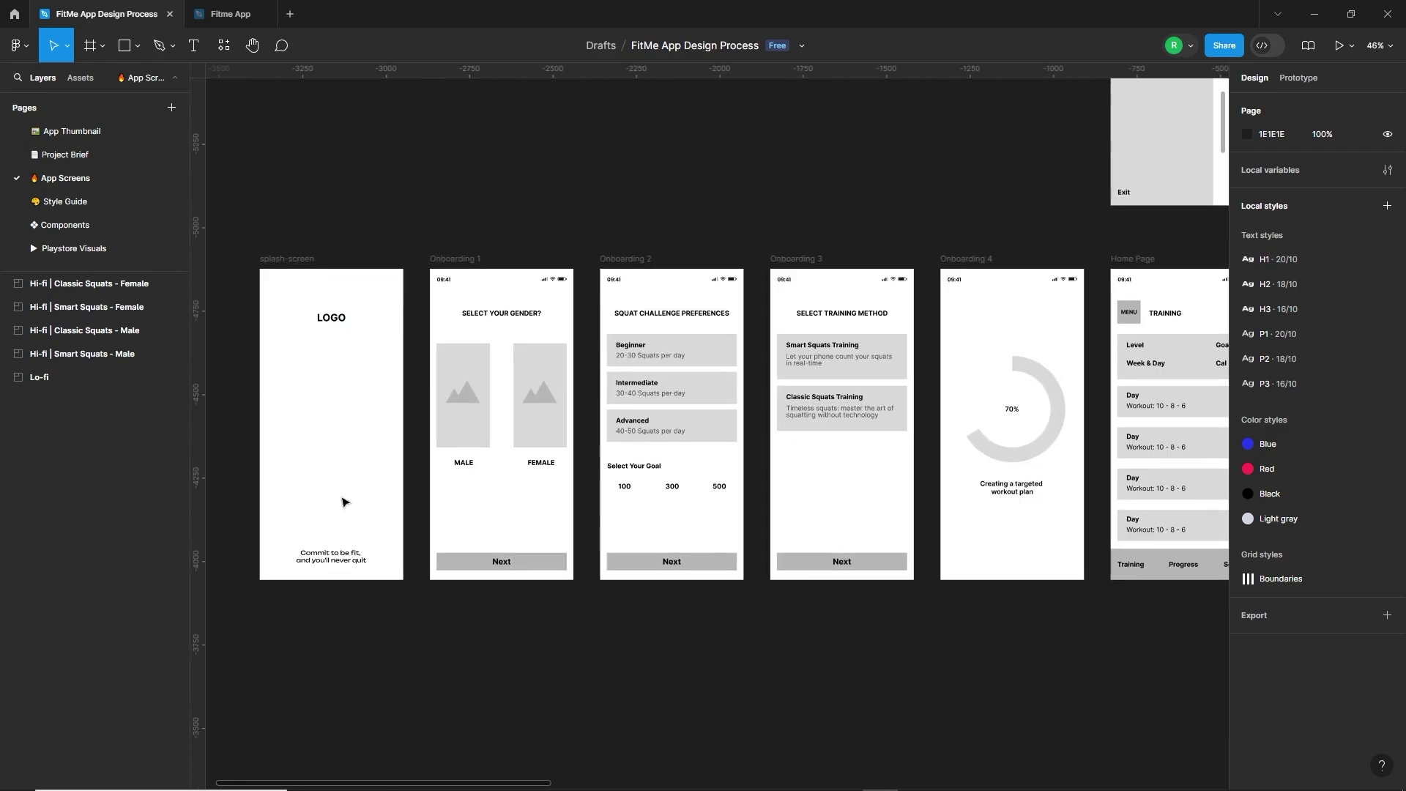
scroll(564, 483, "right", 1)
scroll(564, 483, "up", 1)
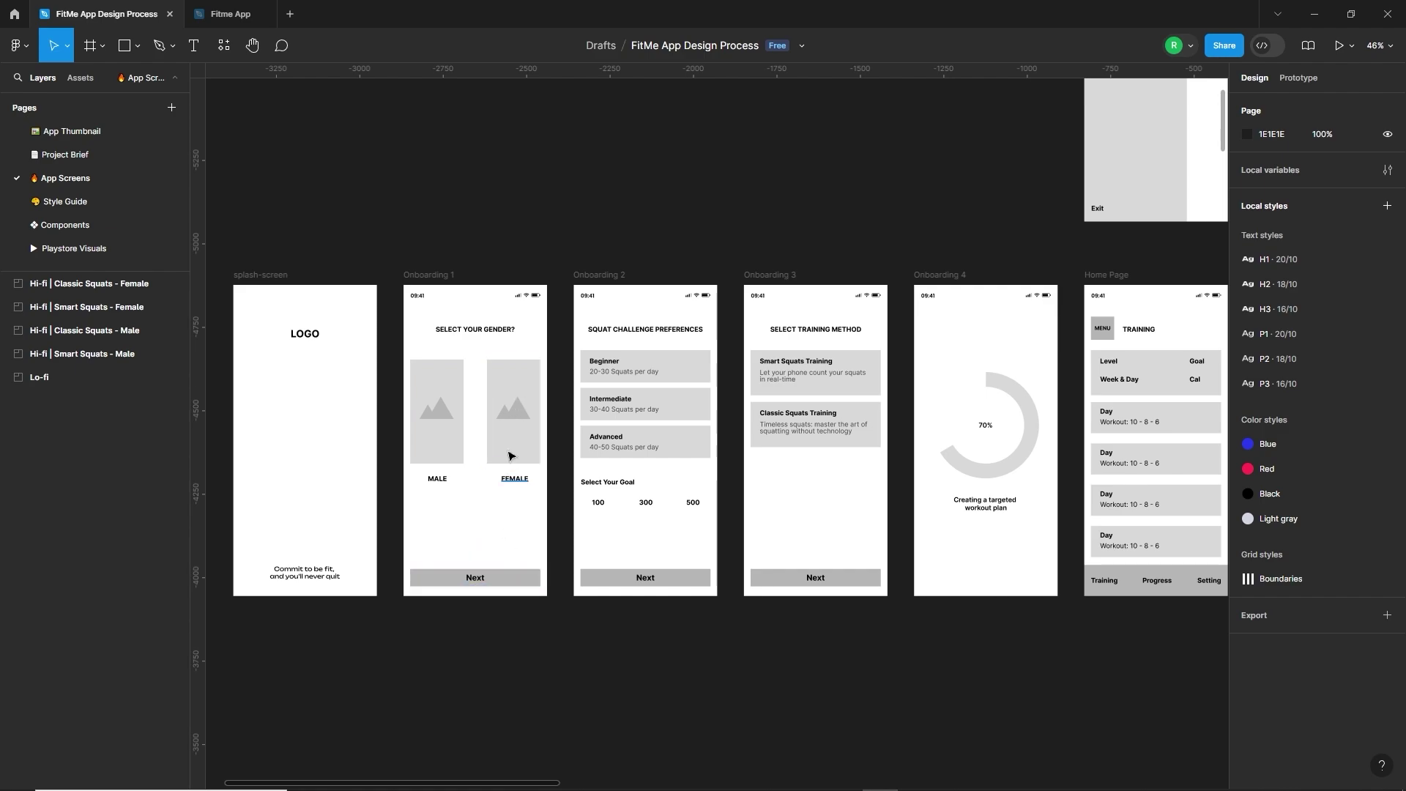
scroll(567, 473, "down", 1)
scroll(757, 466, "right", 1)
scroll(756, 466, "right", 2)
scroll(757, 466, "up", 1)
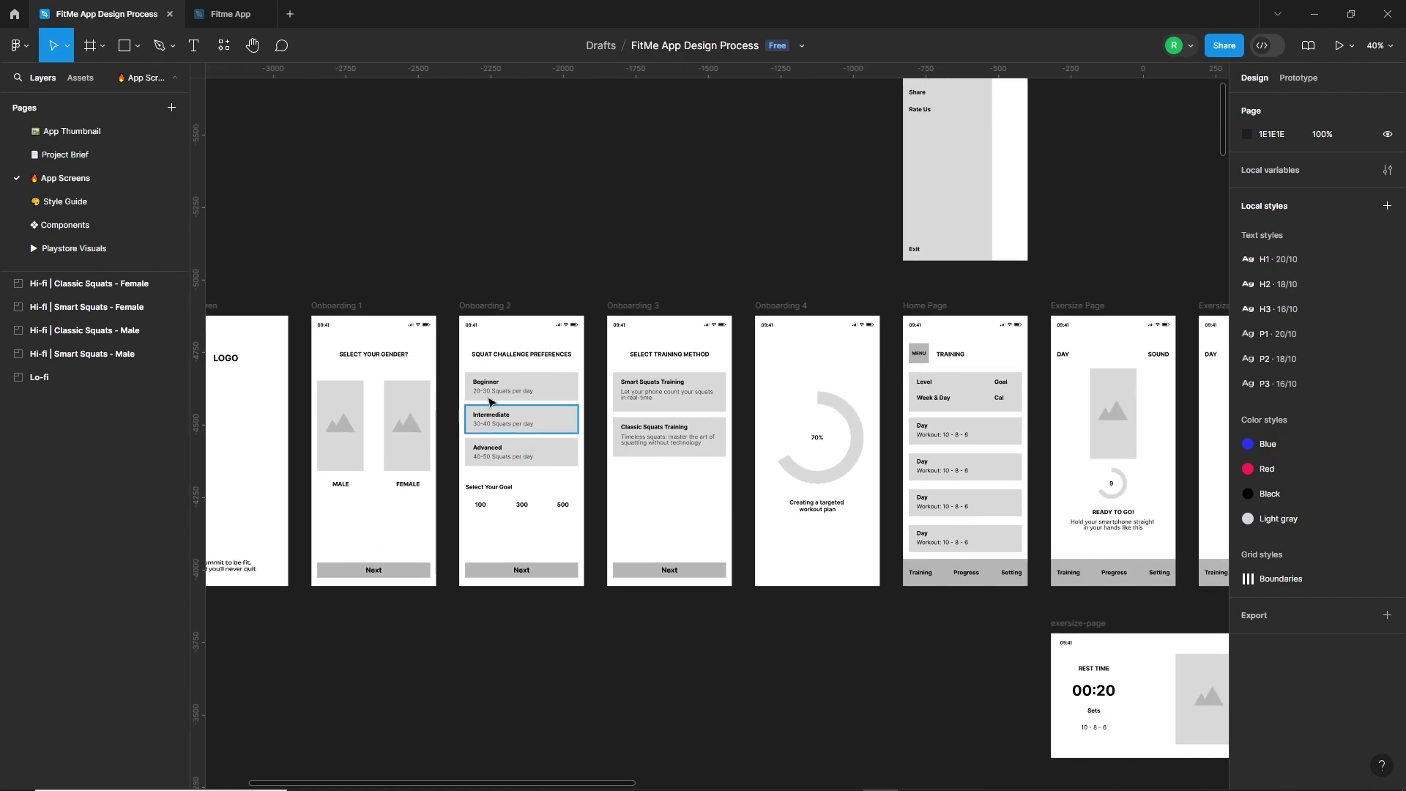
Pan across the later Lo-fi screens, including Progress Page and the exercise screens, until the whole section shows
left_click_drag(804, 462, 566, 426)
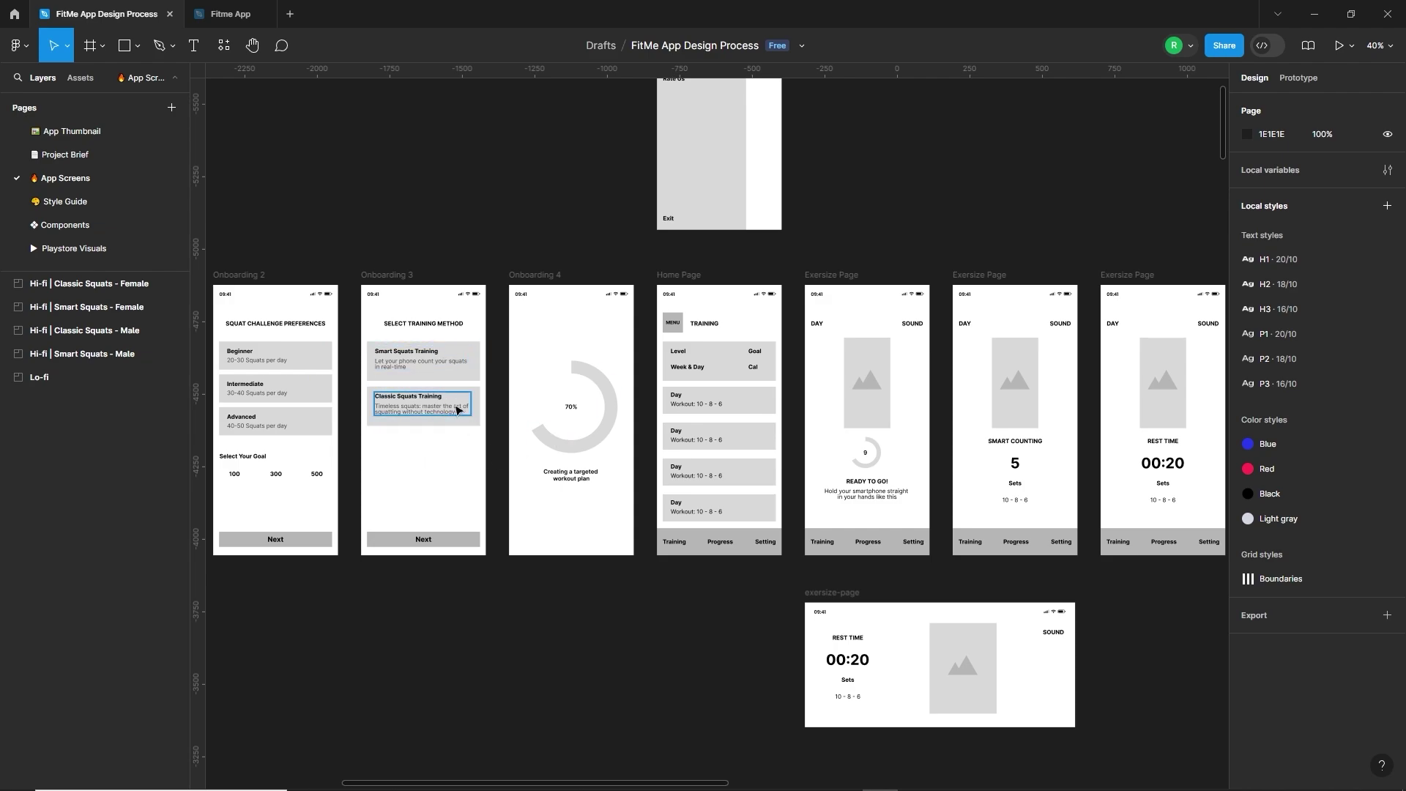
left_click_drag(450, 449, 491, 450)
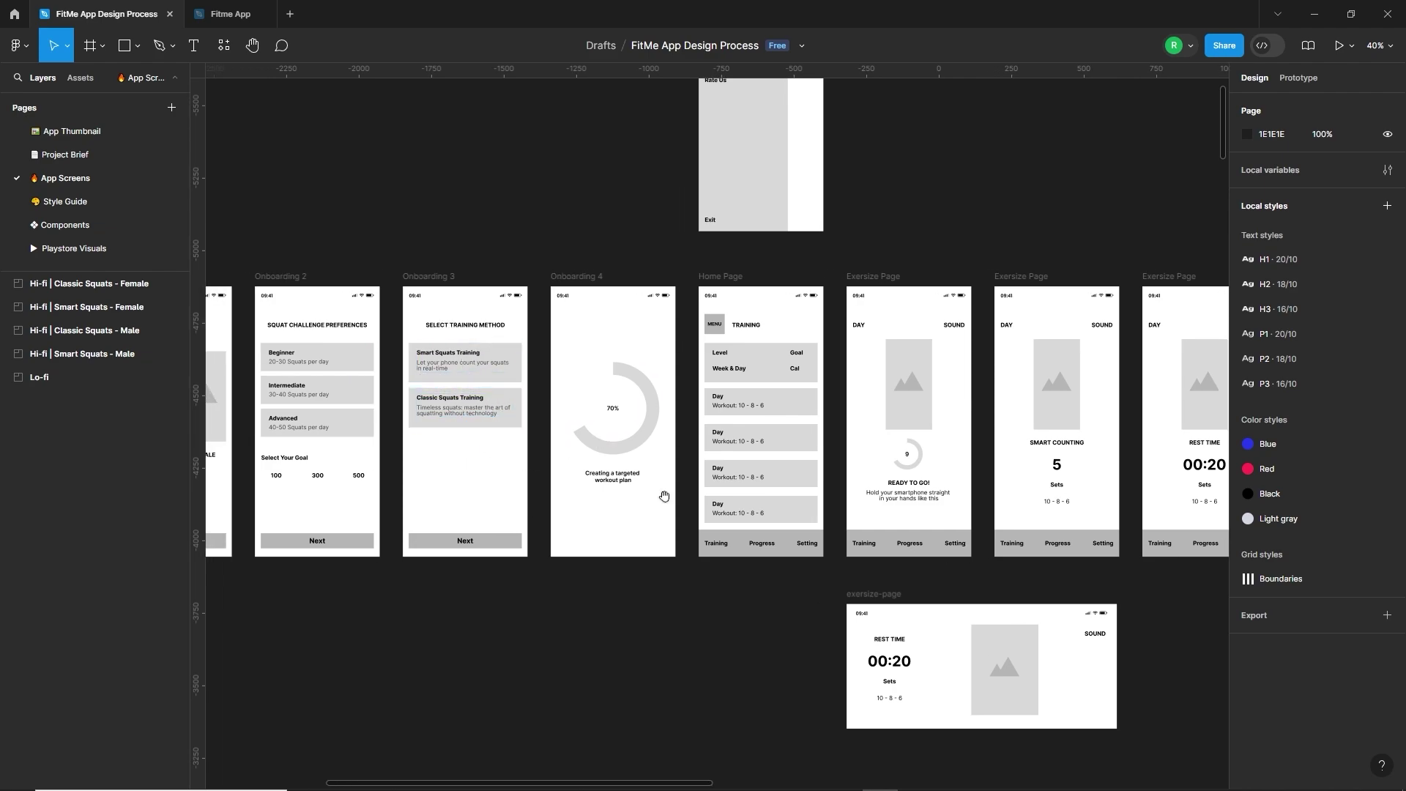
left_click_drag(665, 496, 613, 492)
left_click_drag(723, 466, 592, 466)
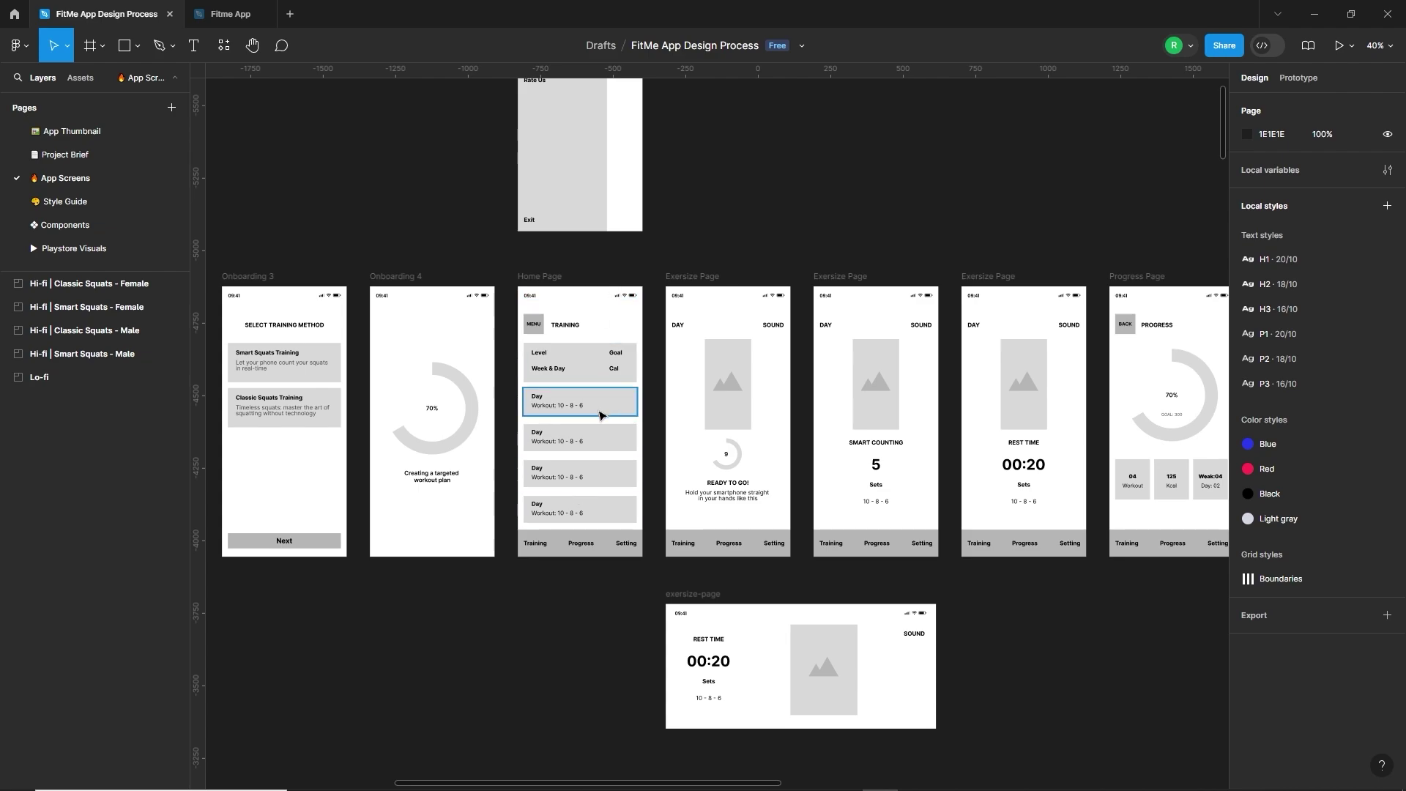
left_click_drag(863, 469, 764, 395)
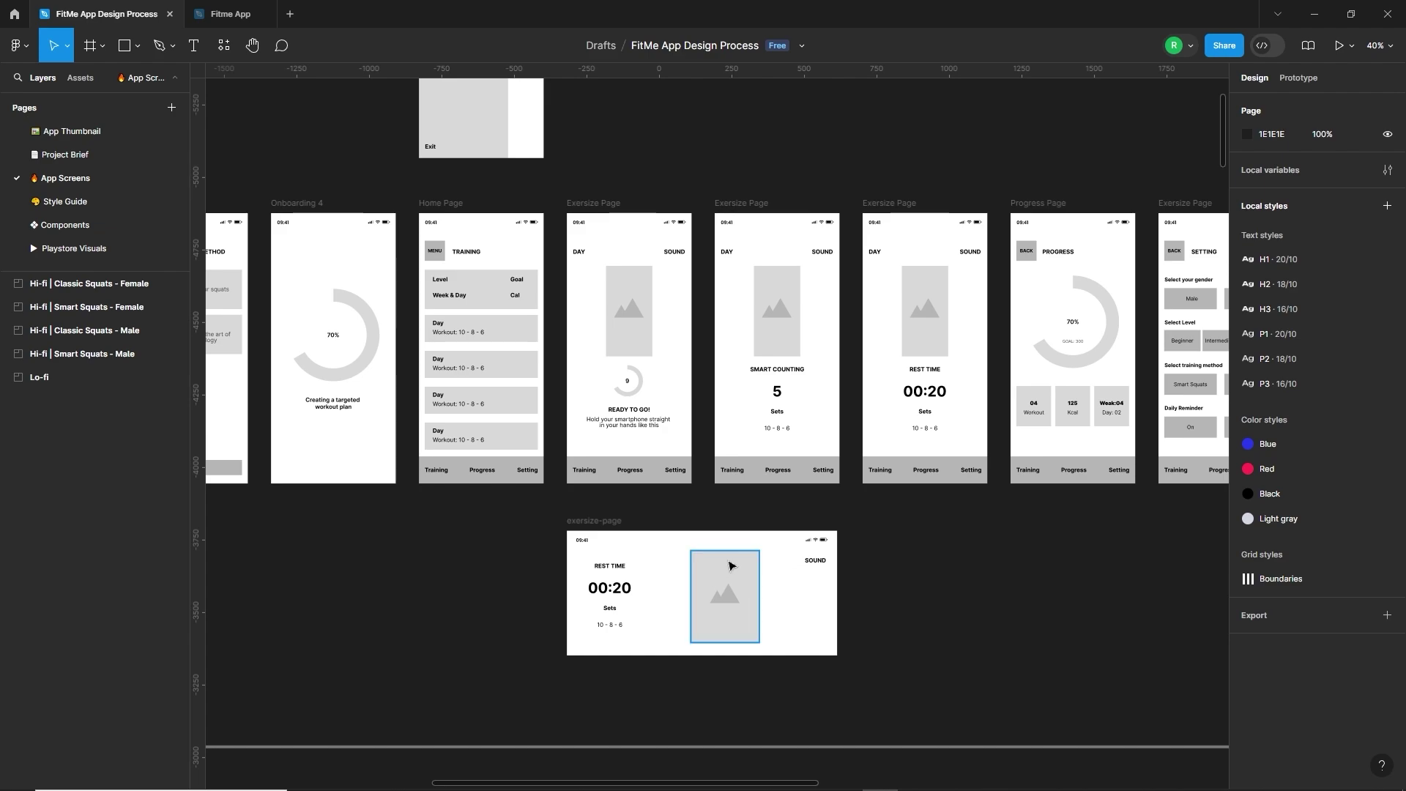
scroll(758, 450, "down", 3)
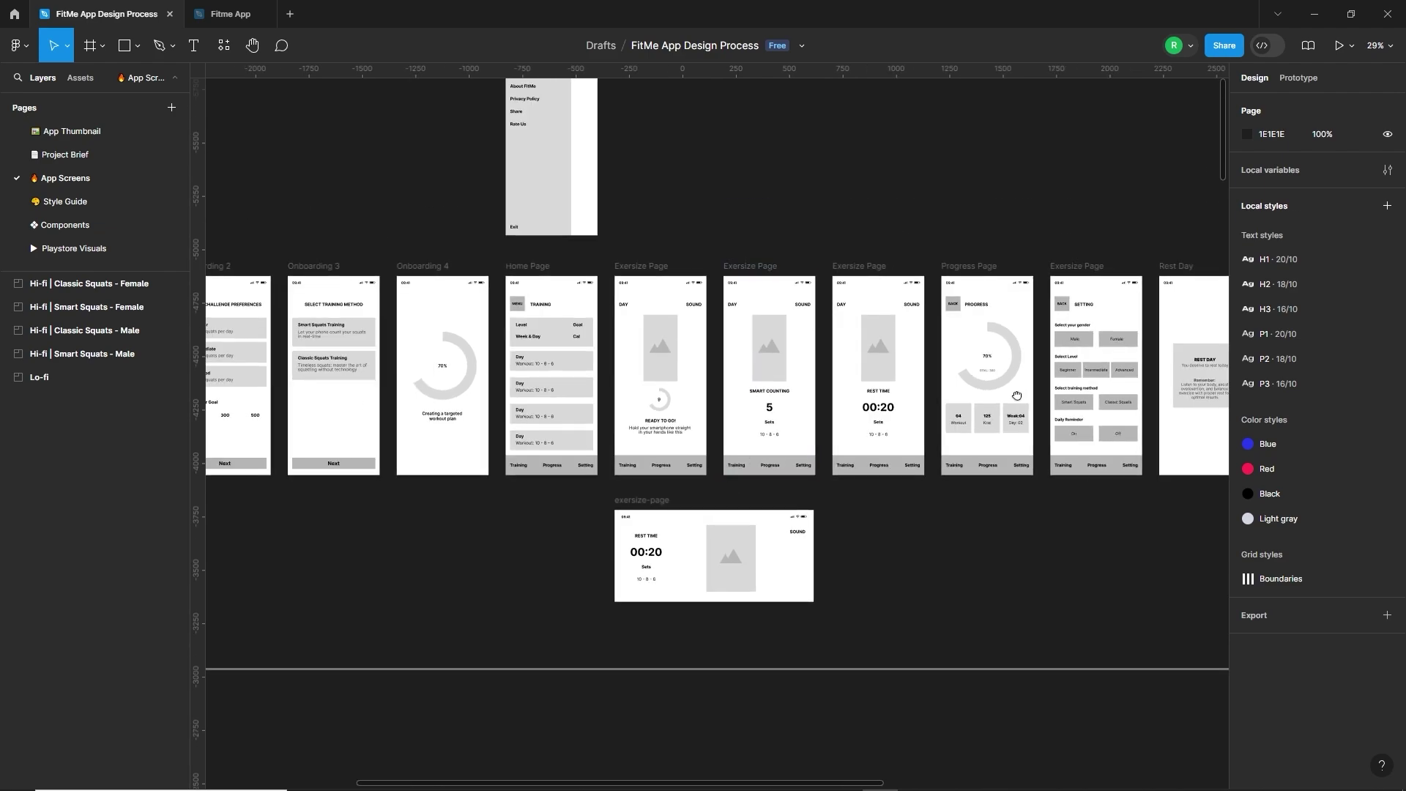
scroll(595, 517, "right", 5)
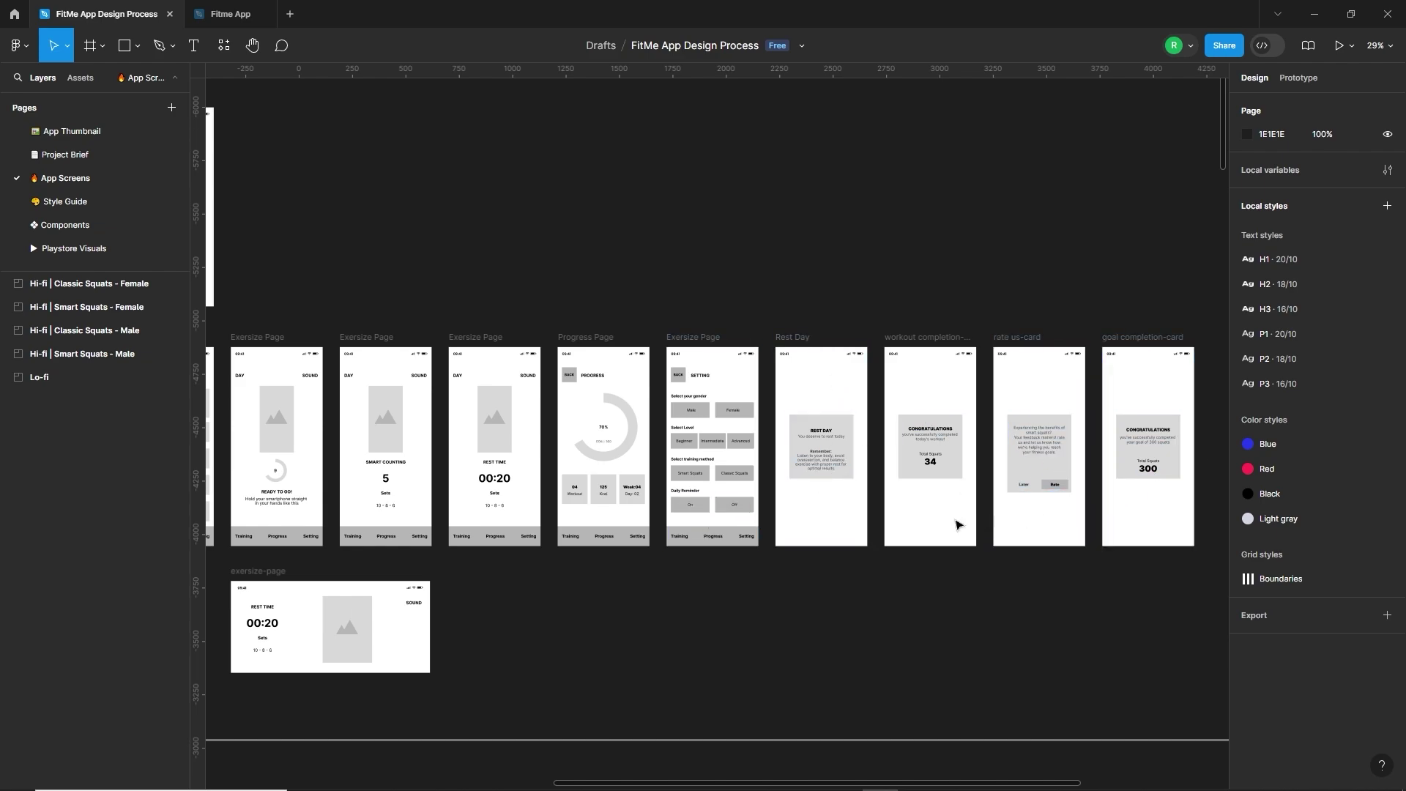
scroll(1099, 483, "down", 4)
scroll(1095, 481, "down", 1)
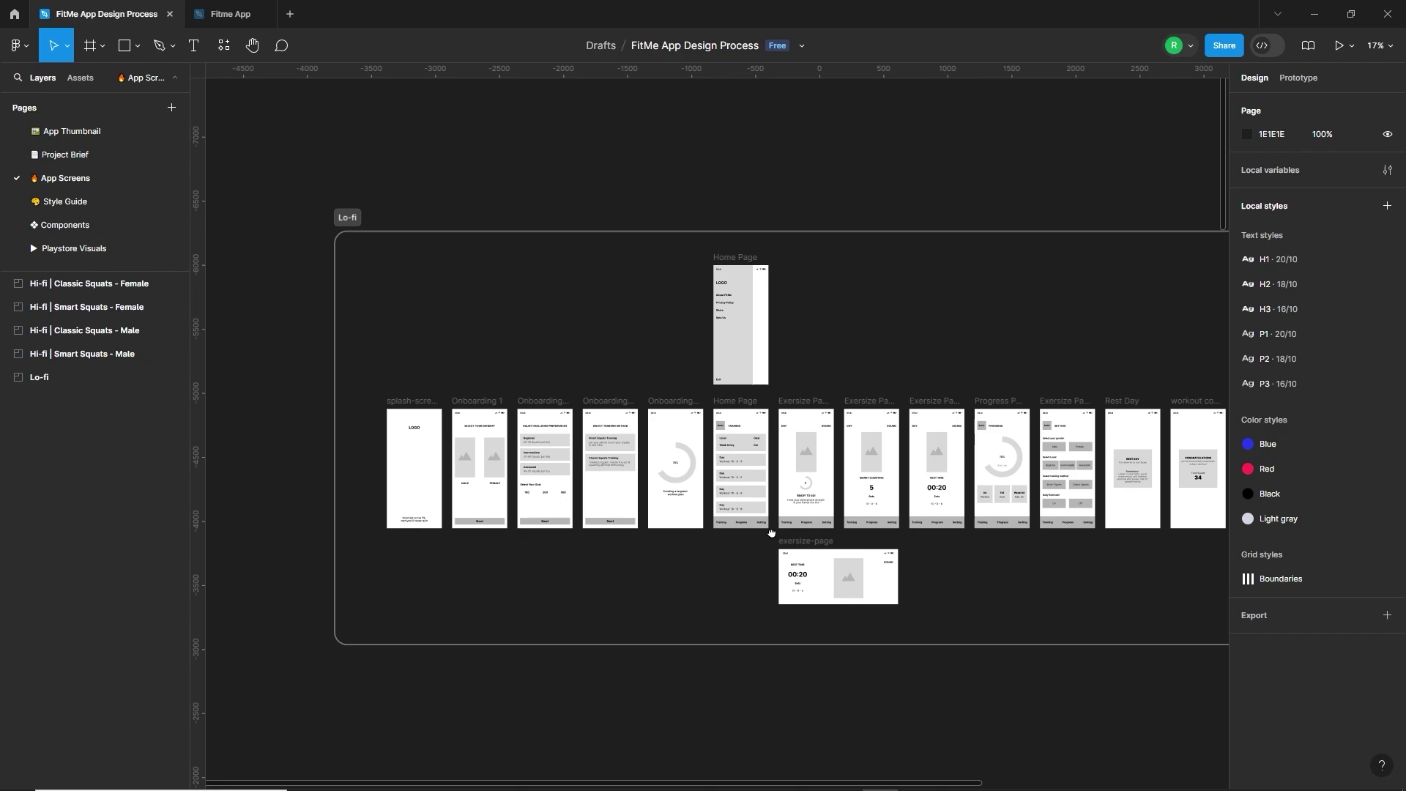
scroll(853, 489, "left", 2)
scroll(810, 480, "right", 2)
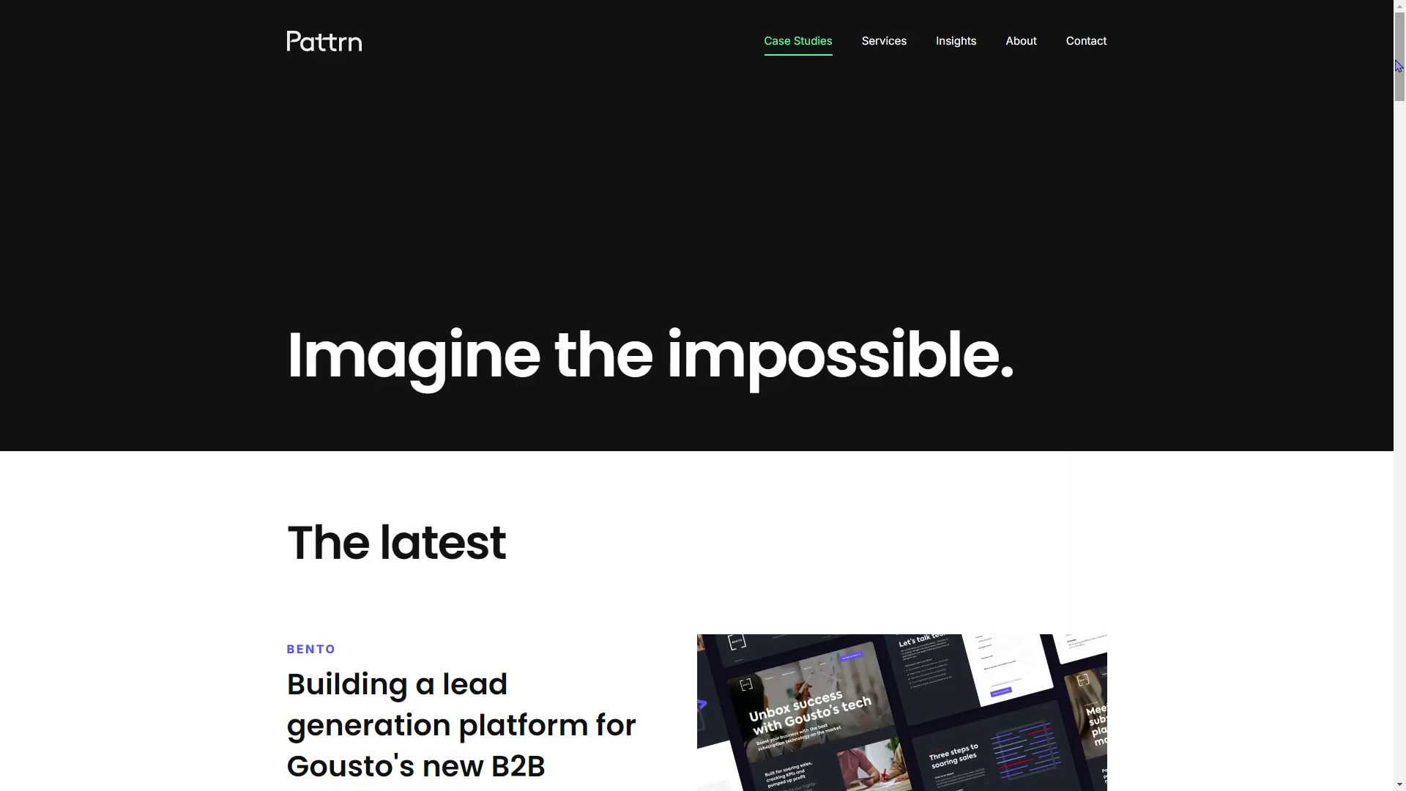
Scroll through design inspiration on Mobbin, scrnshts, Behance and a website showcase gallery
scroll(703, 396, "down", 2)
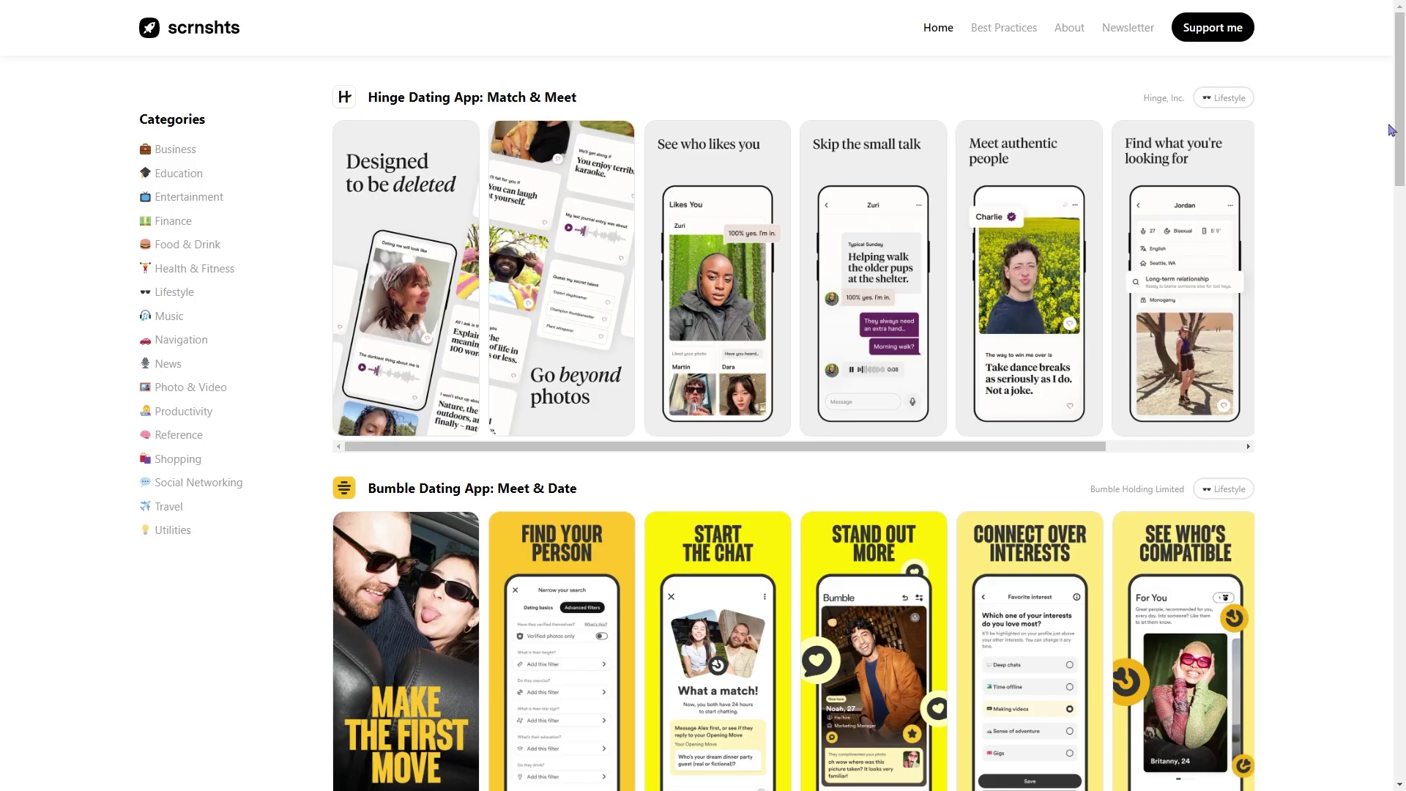
scroll(1392, 130, "down", 1)
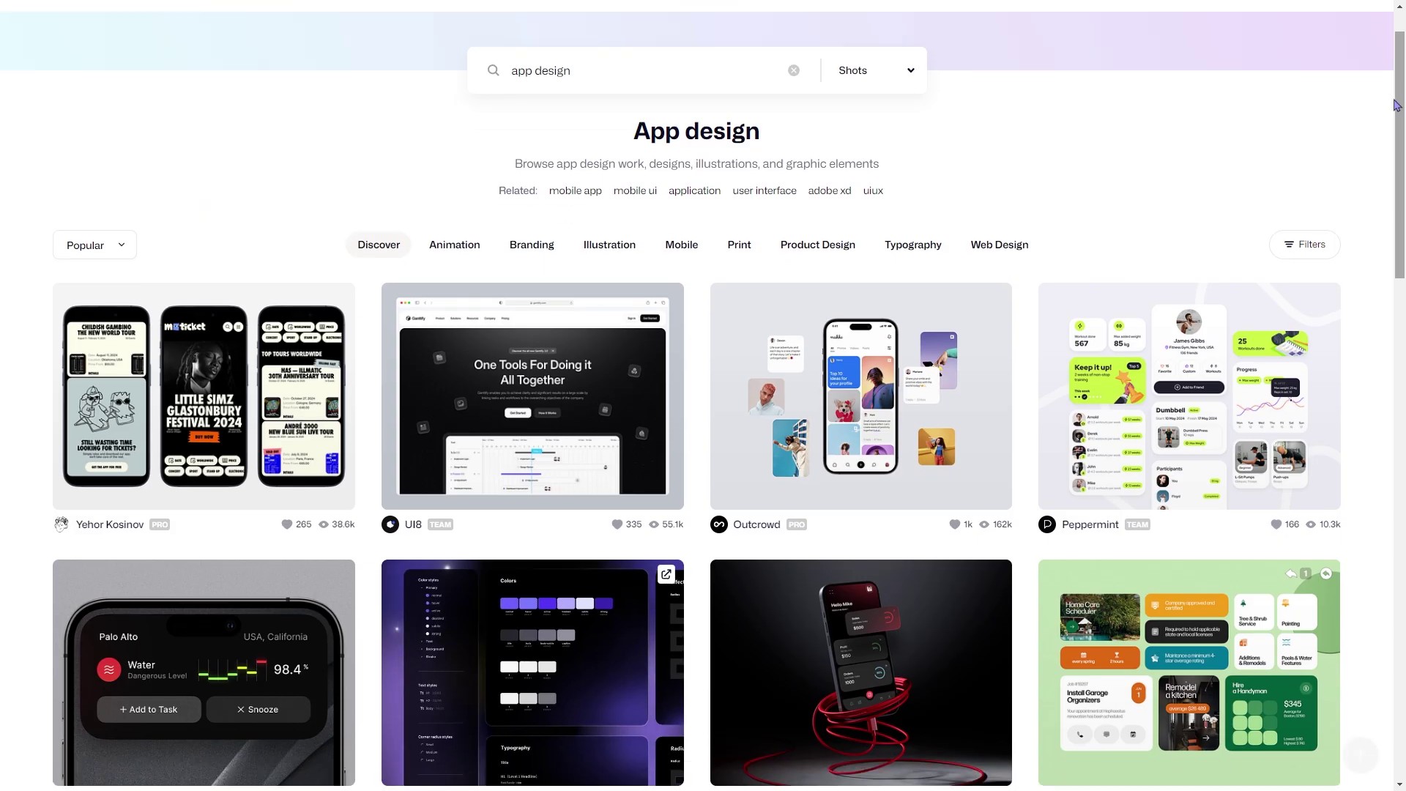
scroll(1390, 139, "down", 4)
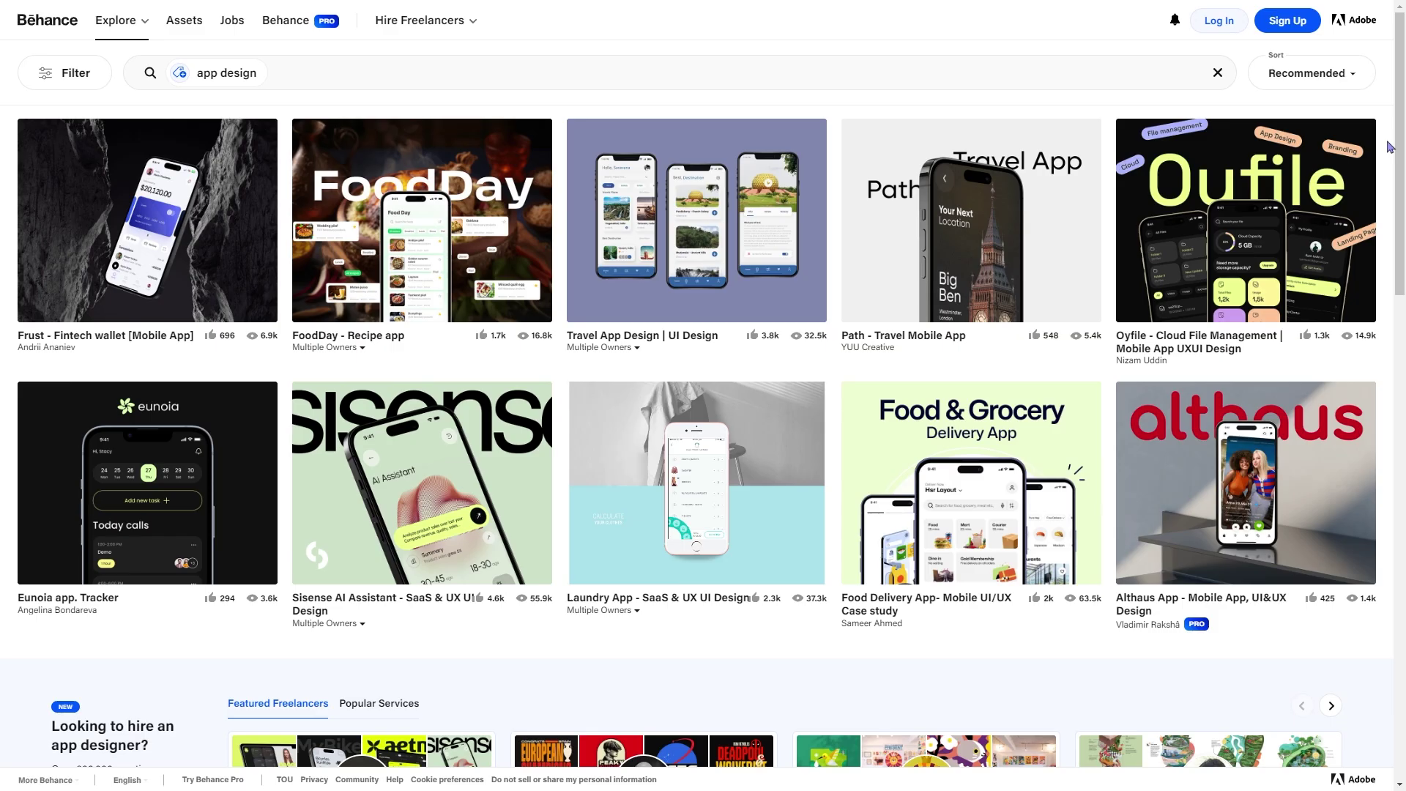
scroll(1389, 149, "down", 3)
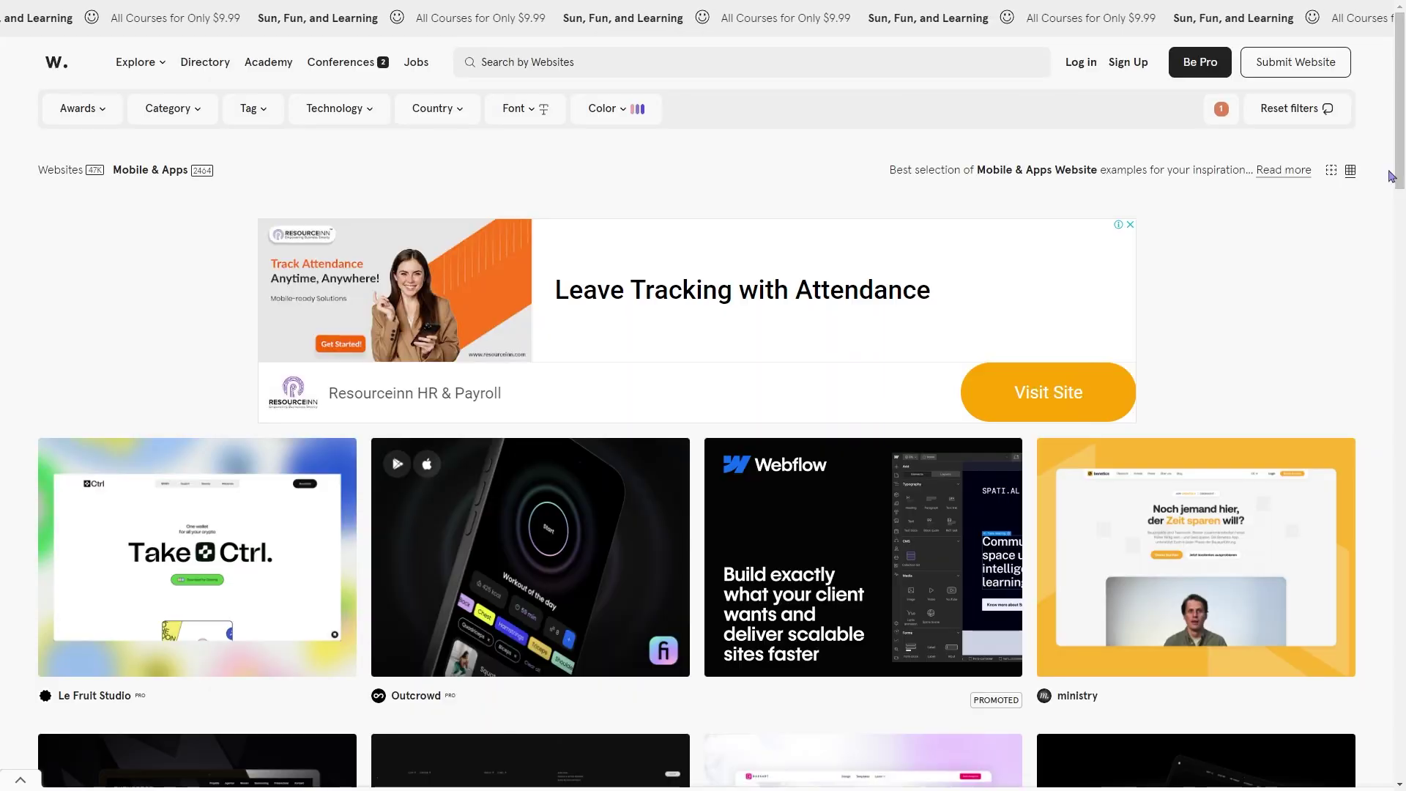
scroll(1391, 176, "down", 5)
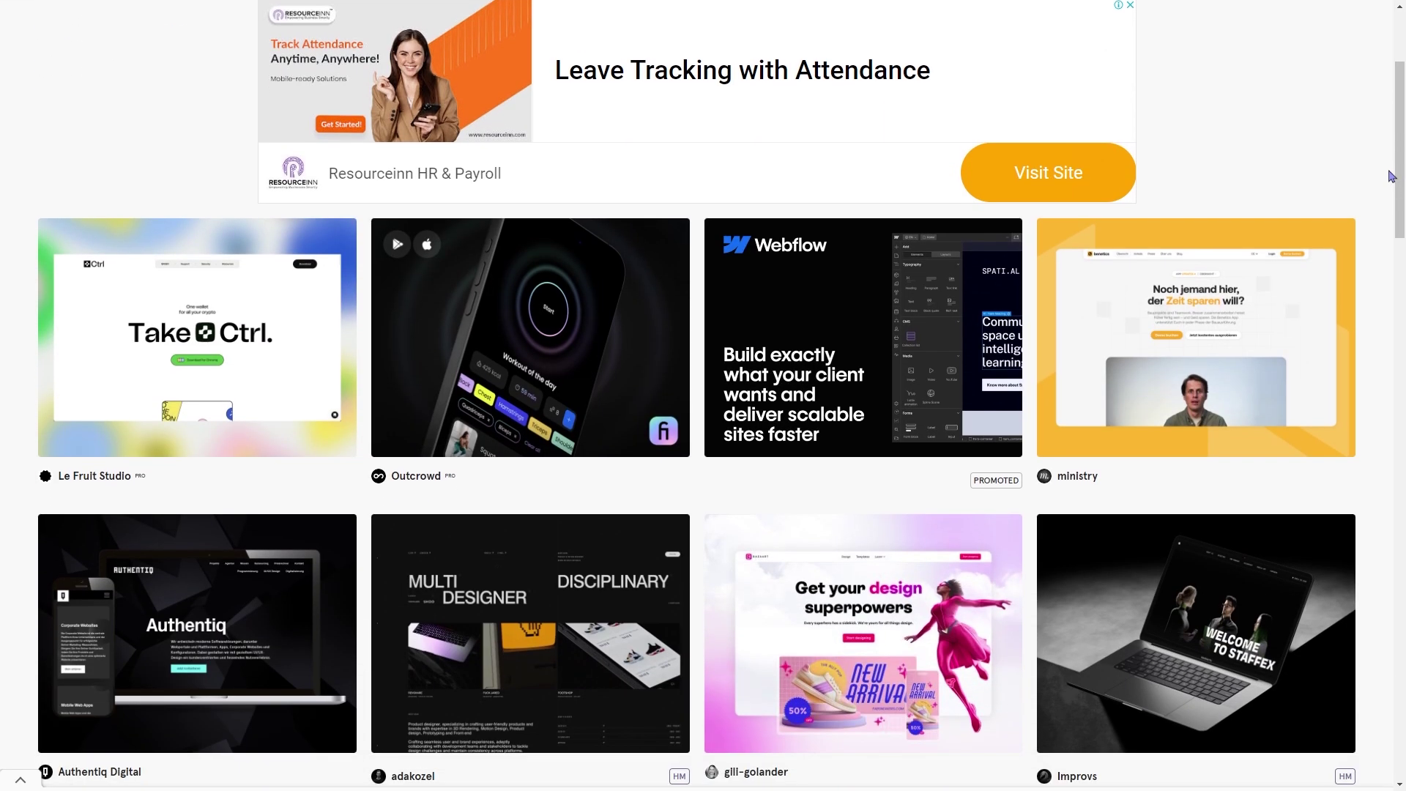
scroll(1391, 176, "down", 5)
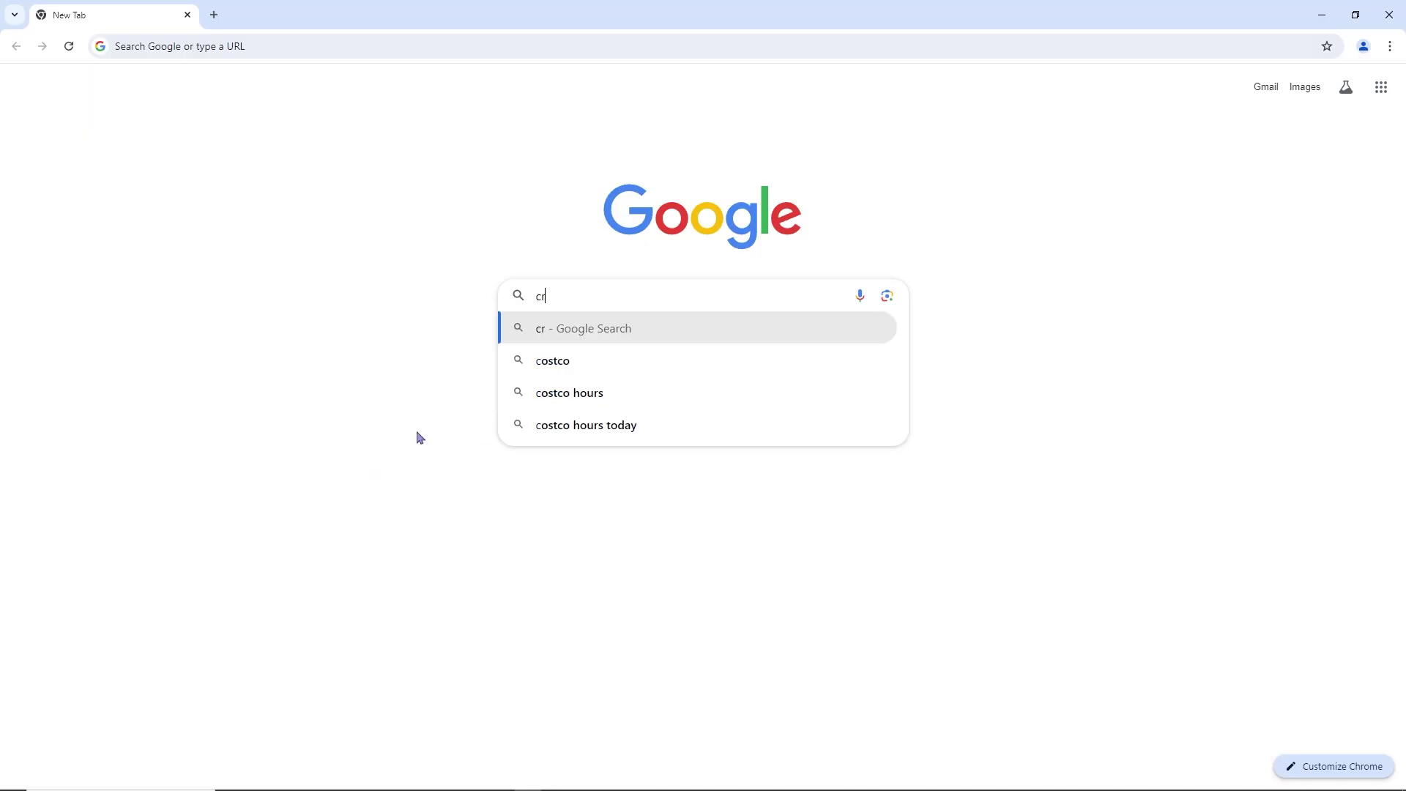
Search Google for 'create moodboard' and scroll through the results
type("moodboard")
key("Return")
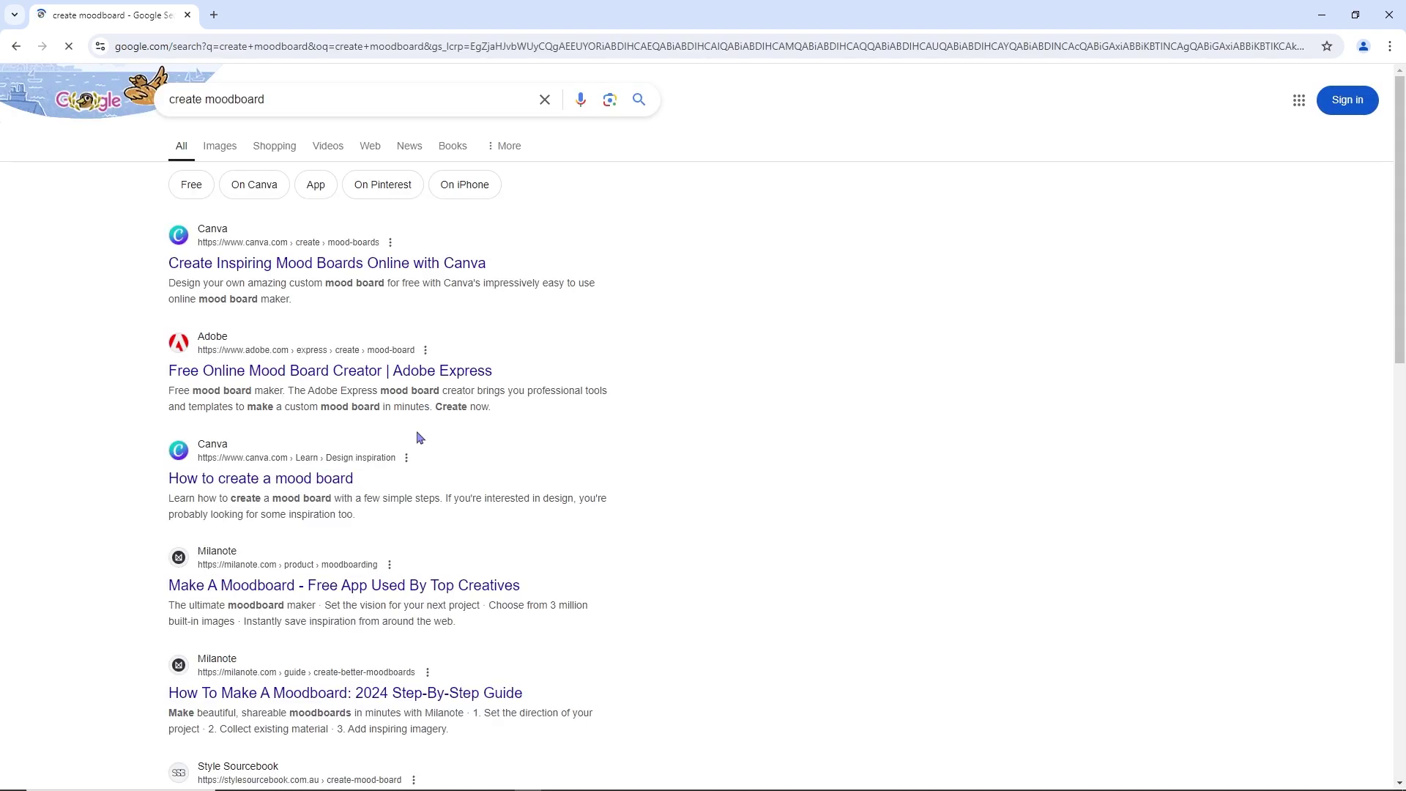
scroll(480, 329, "down", 8)
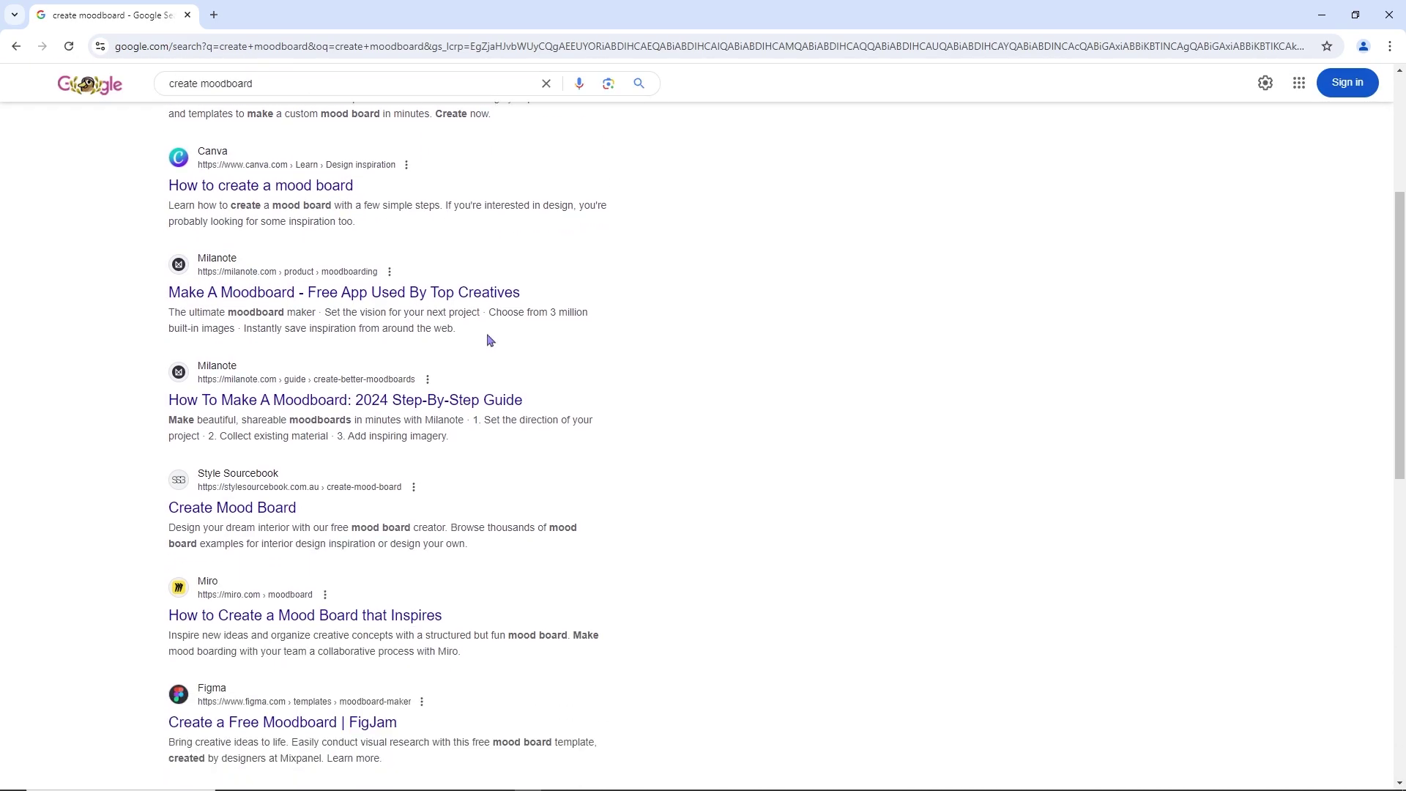
scroll(490, 344, "down", 6)
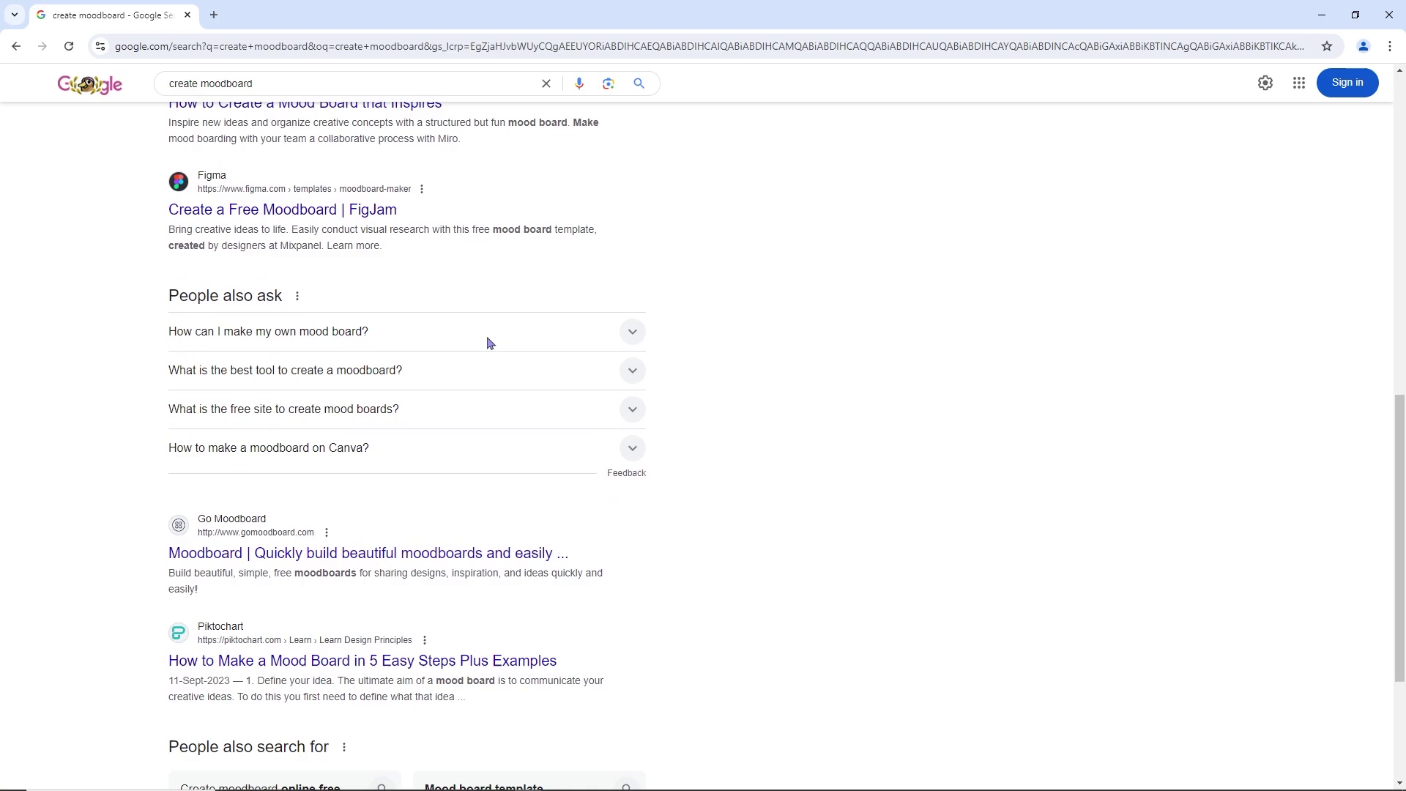
scroll(492, 352, "down", 4)
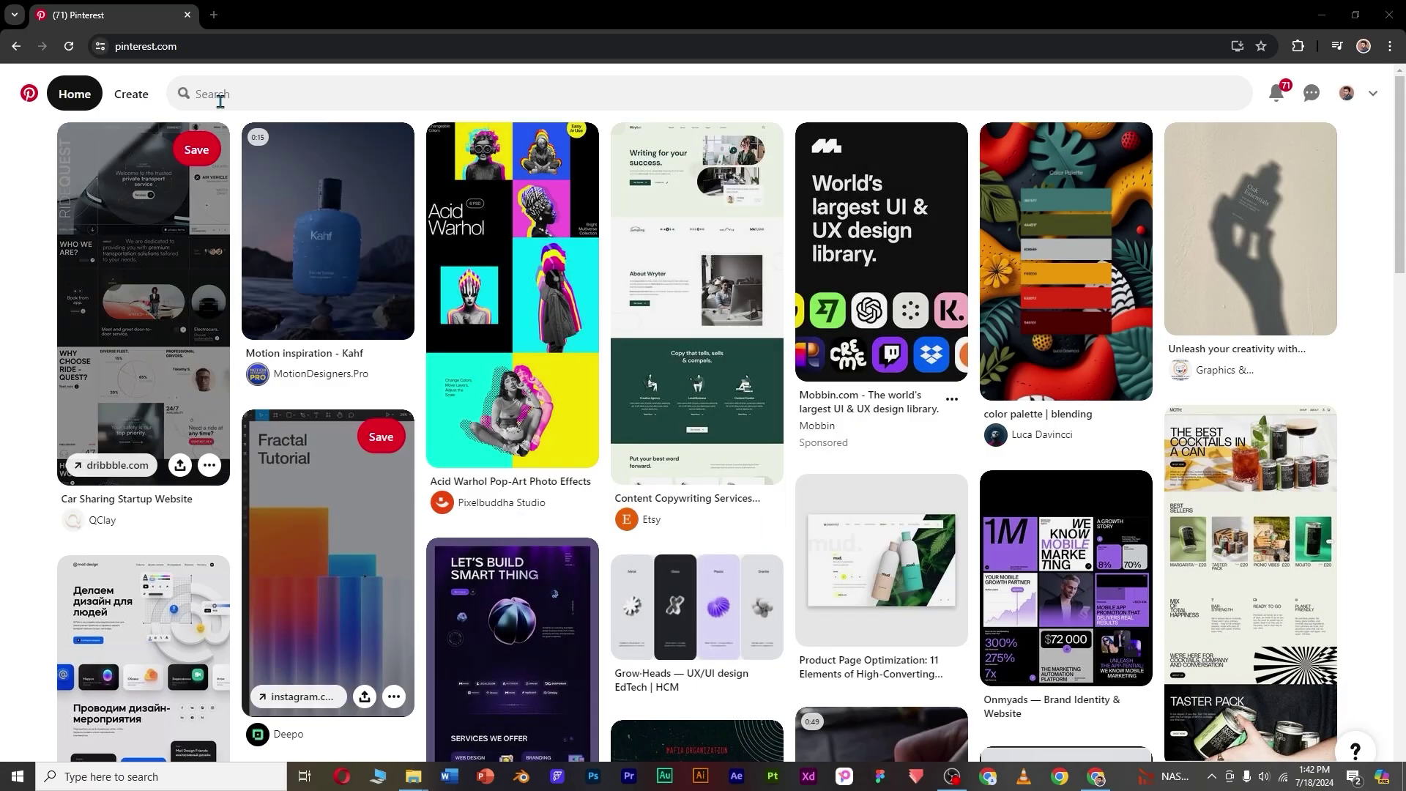
Search Pinterest for 'fitness app' and browse the pins
left_click(227, 94)
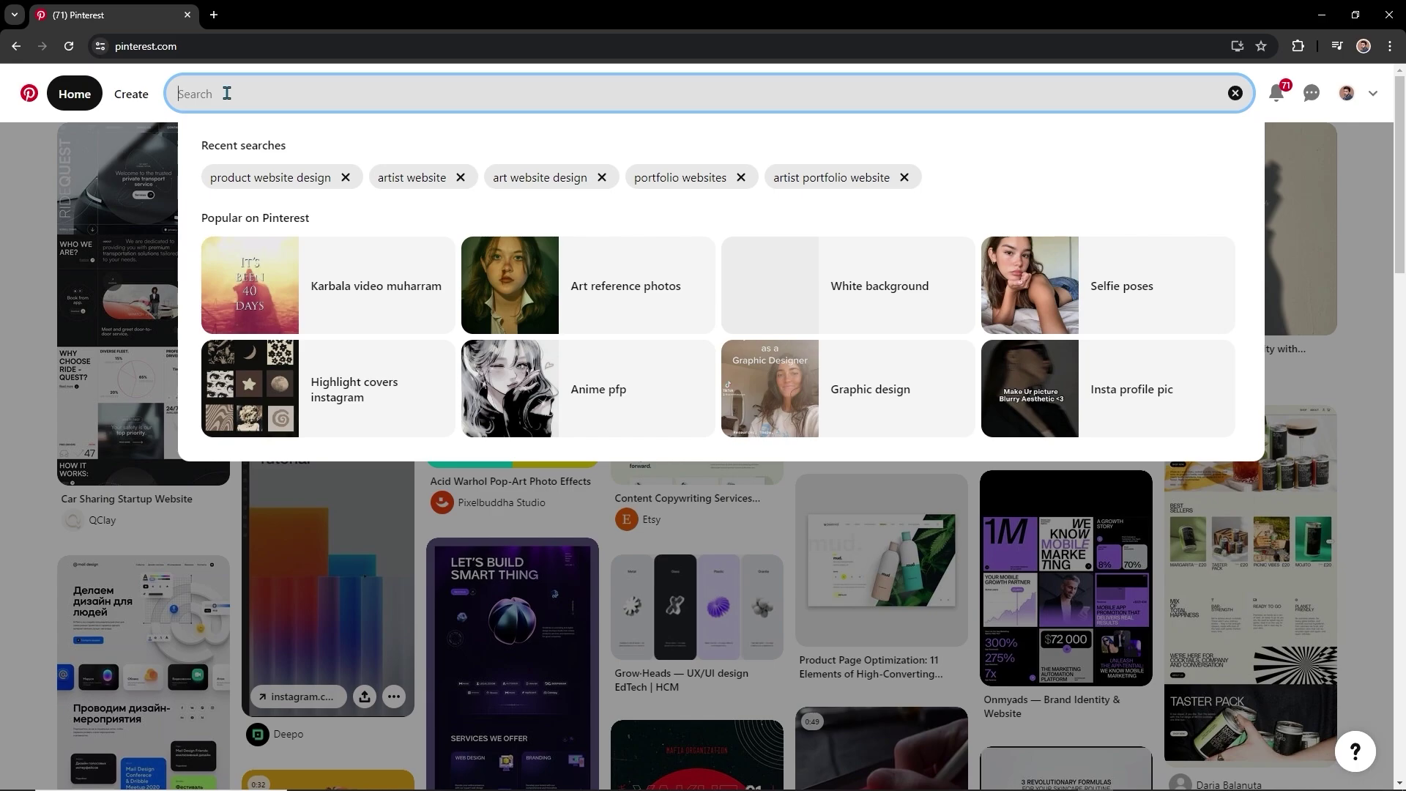
type("fitness ")
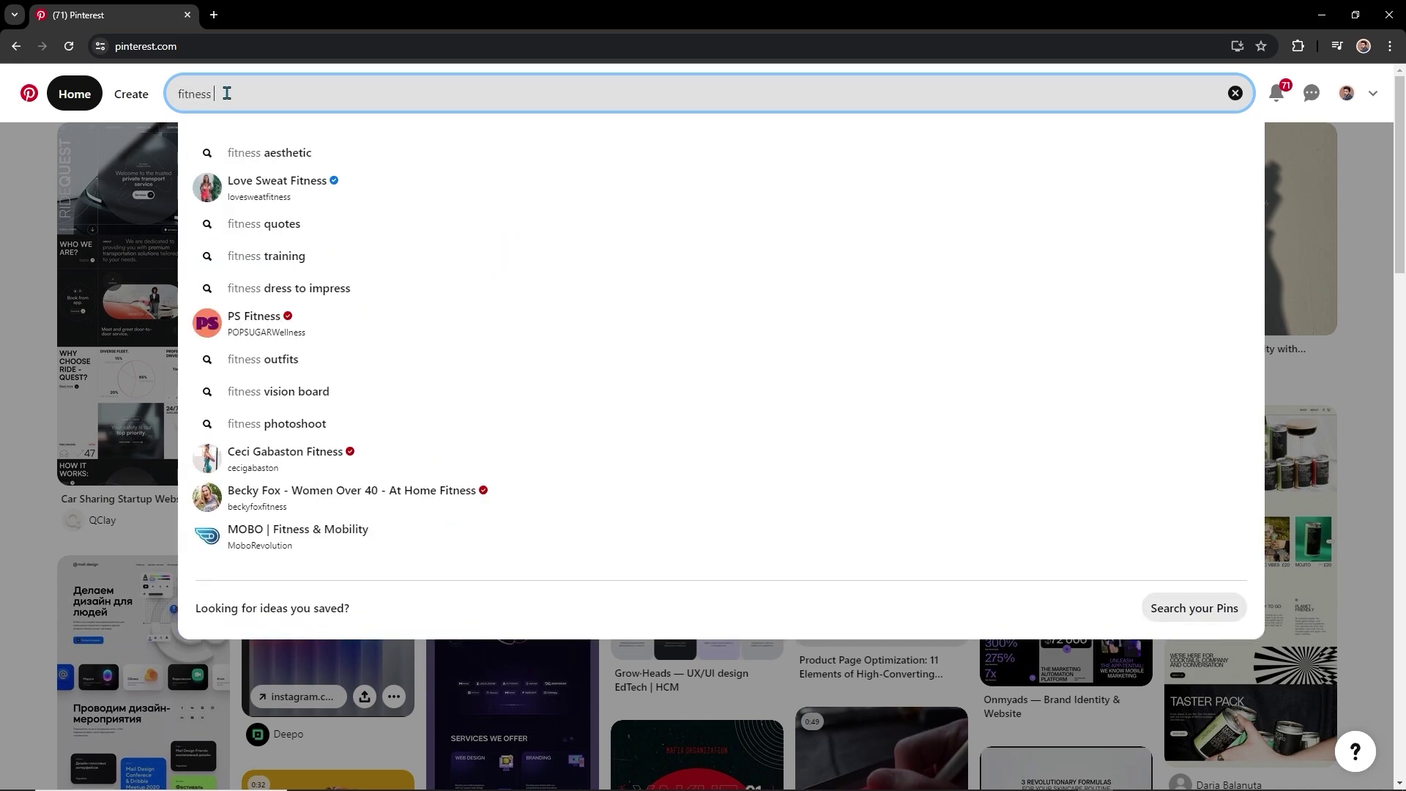
type("app")
key("Return")
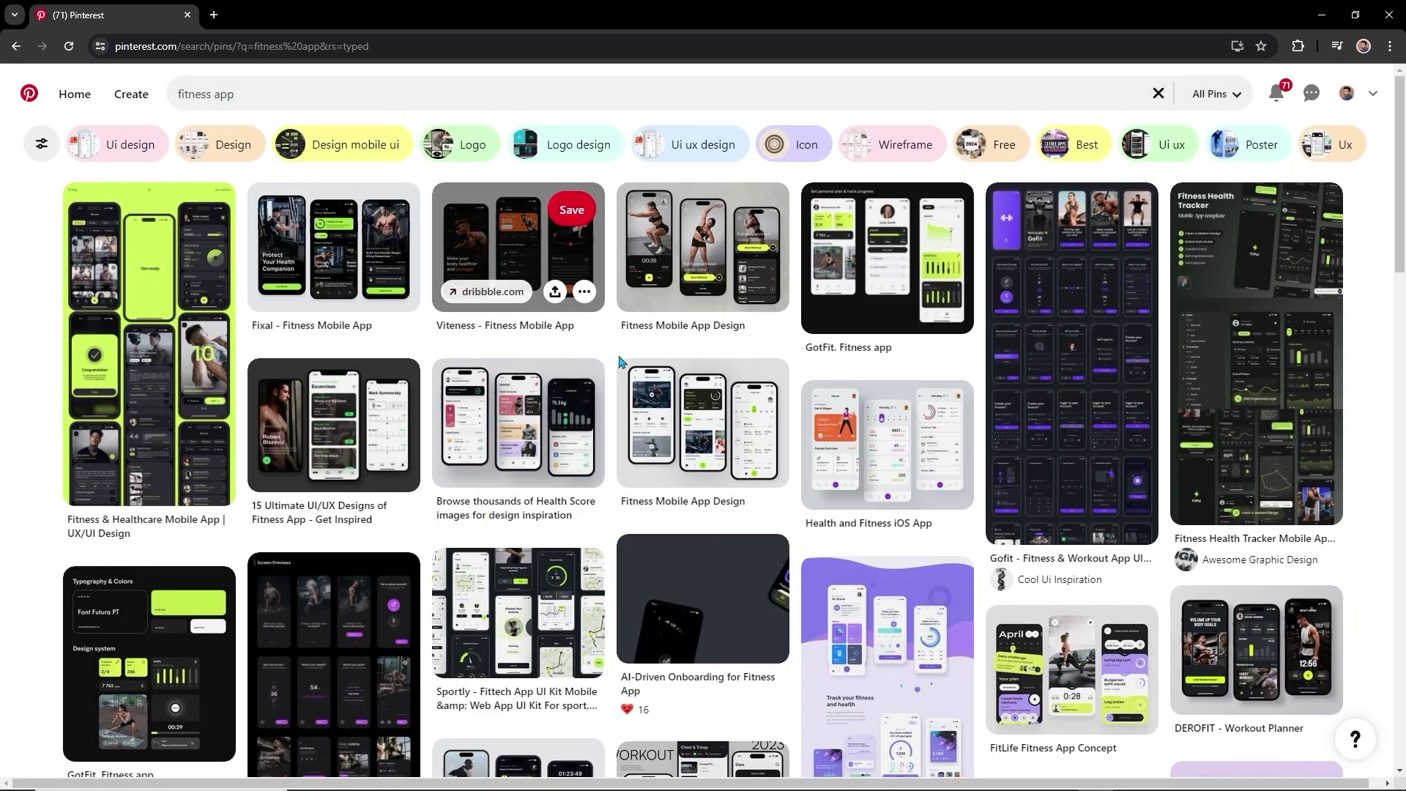
scroll(381, 513, "down", 4)
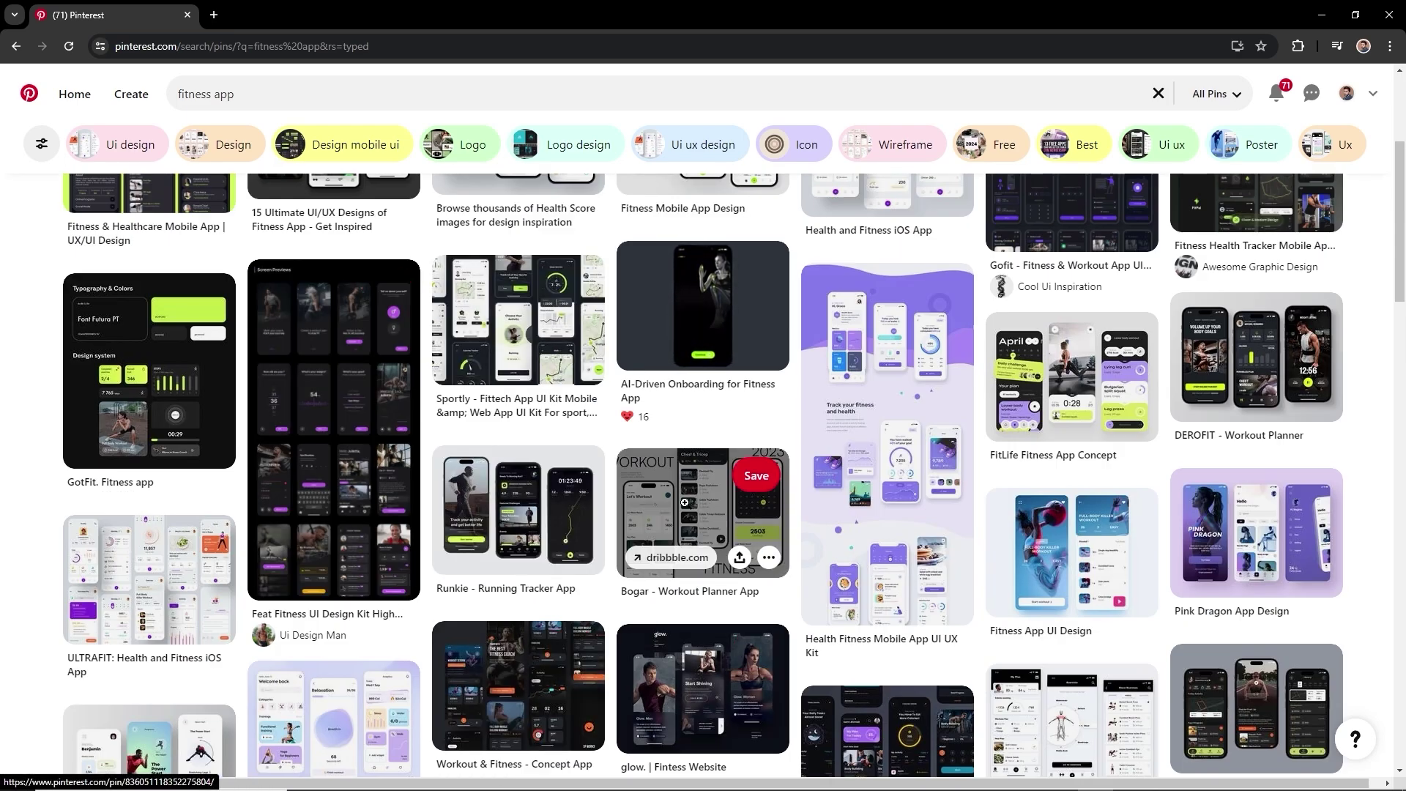
Save the Bogar - Workout Planner App pin to the Fitness App board and view the board
left_click(685, 502)
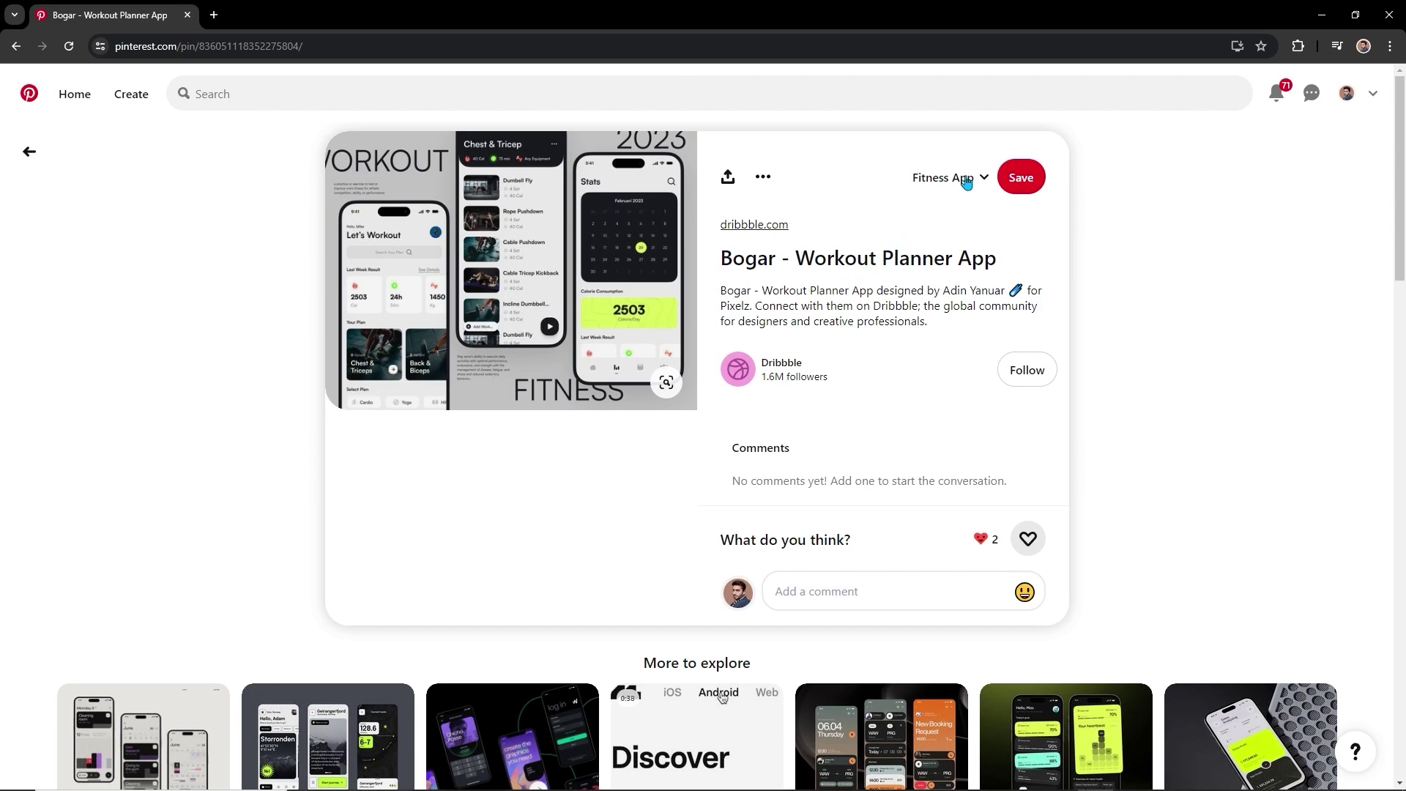
left_click(1019, 177)
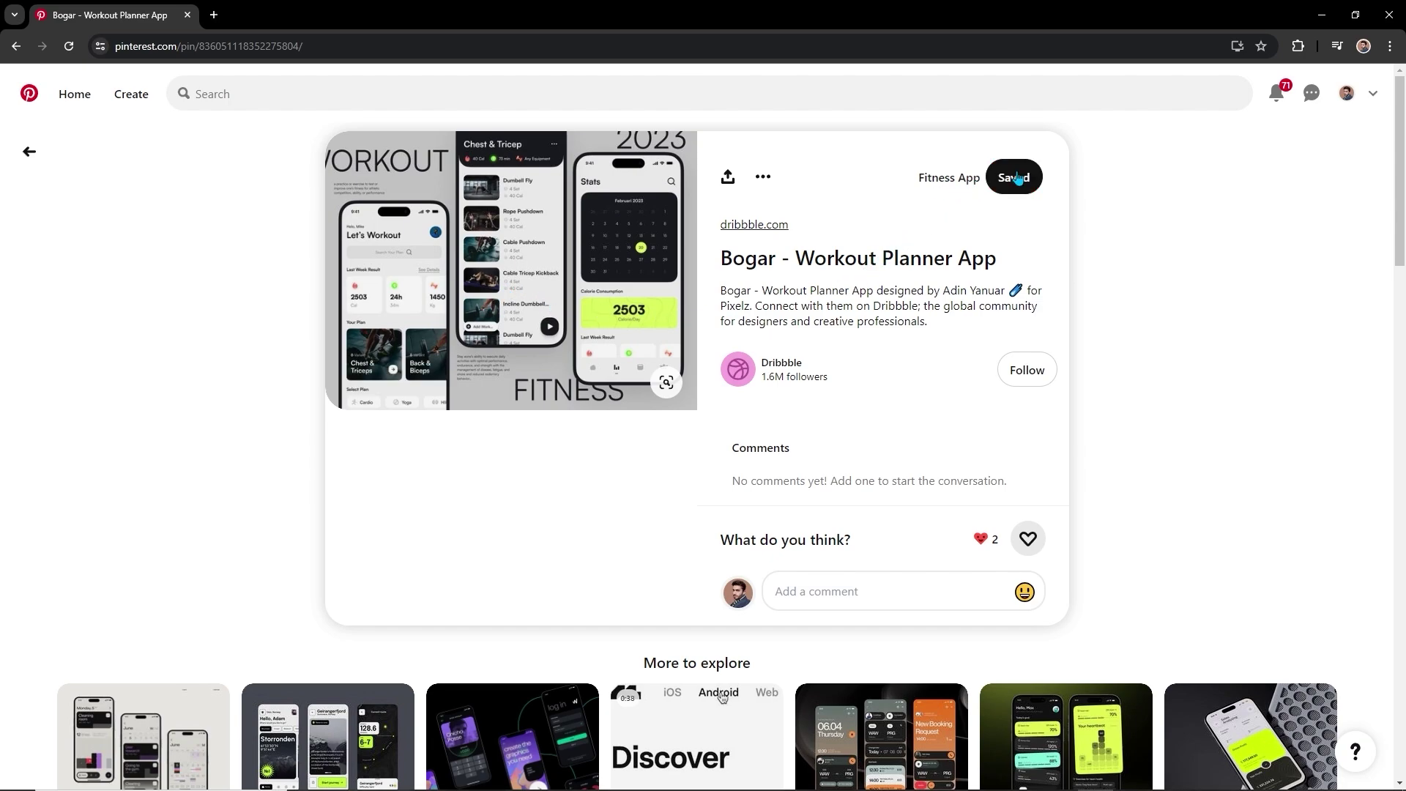
left_click(935, 180)
scroll(578, 468, "down", 2)
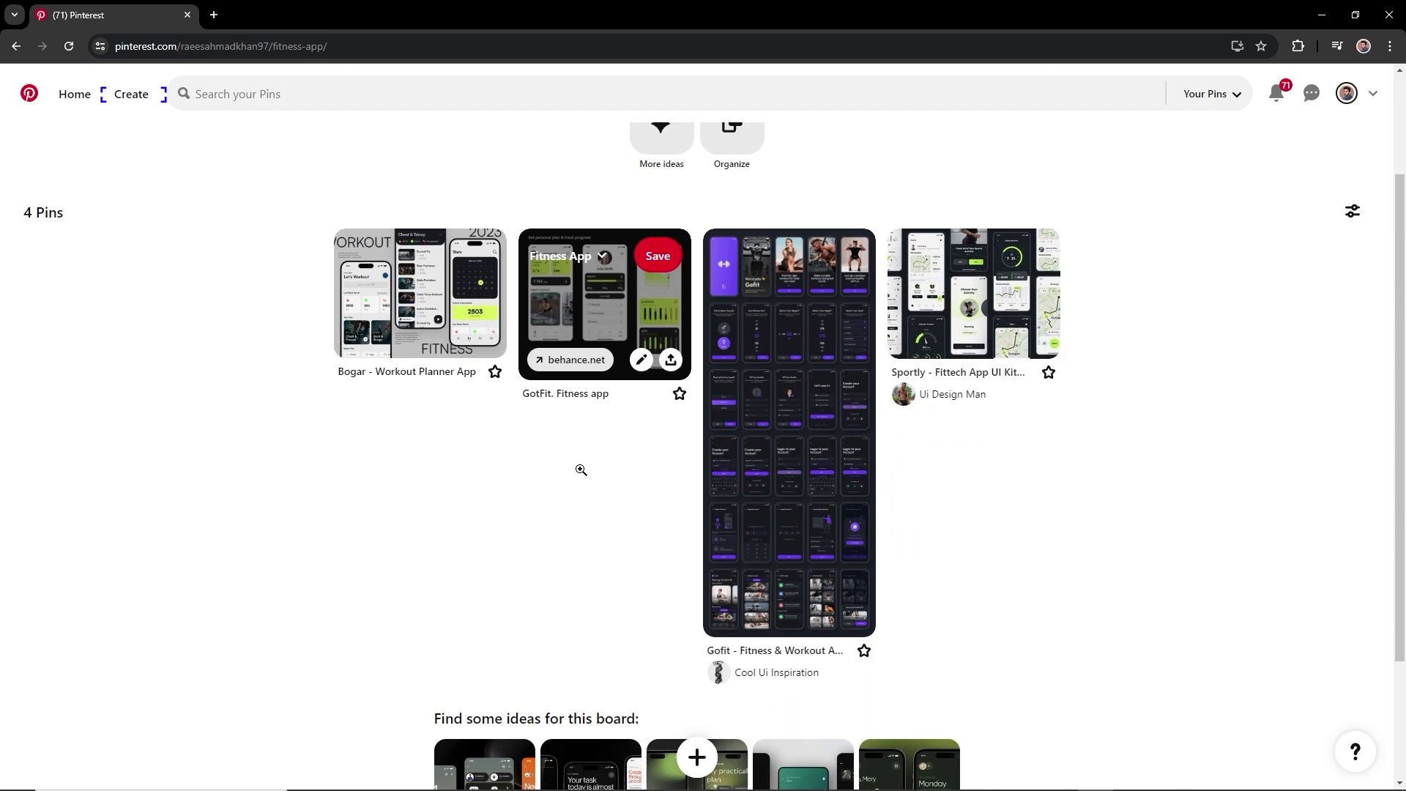
scroll(766, 300, "up", 2)
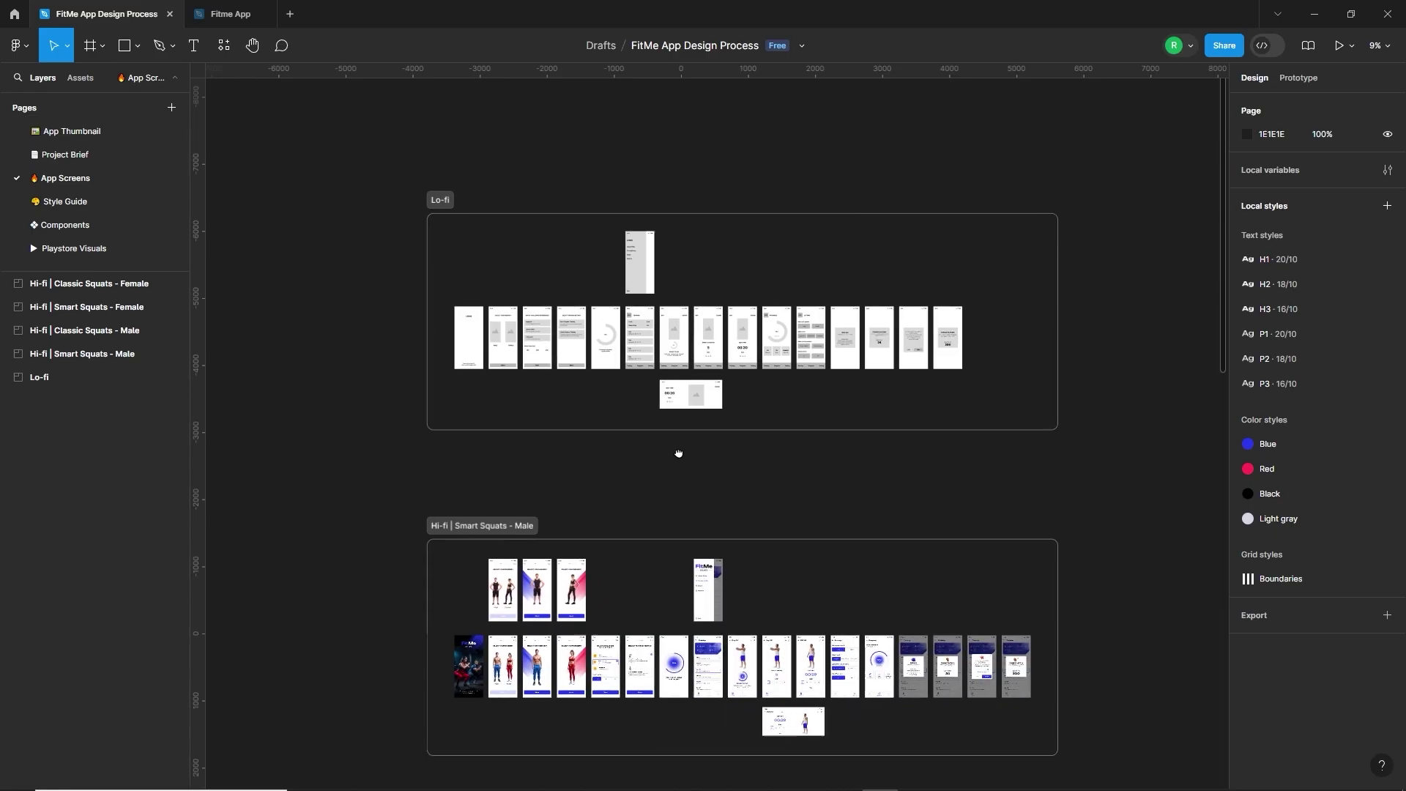
View the Style Guide page with its Colors swatches and Unbounded Typography cards
scroll(709, 631, "up", 3)
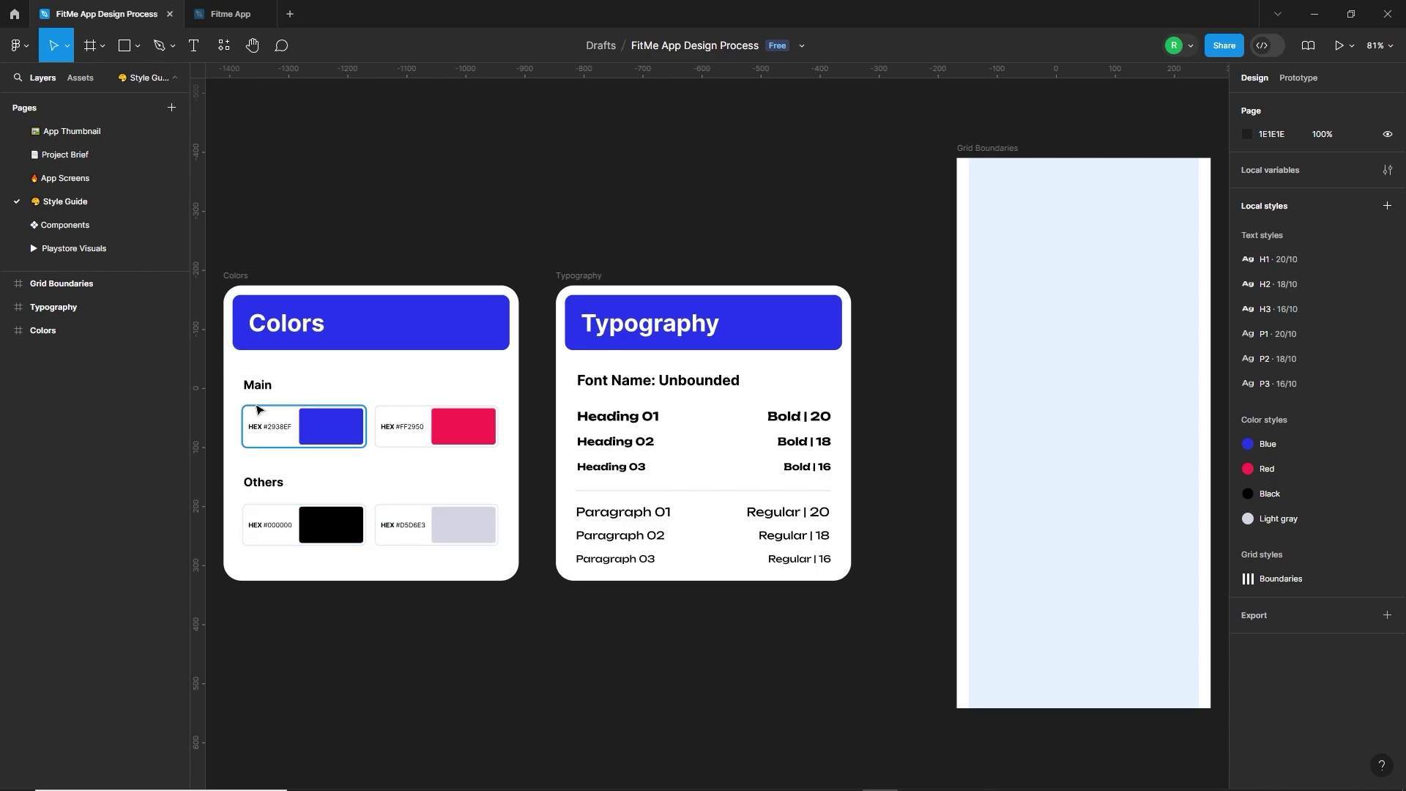
scroll(253, 402, "up", 2)
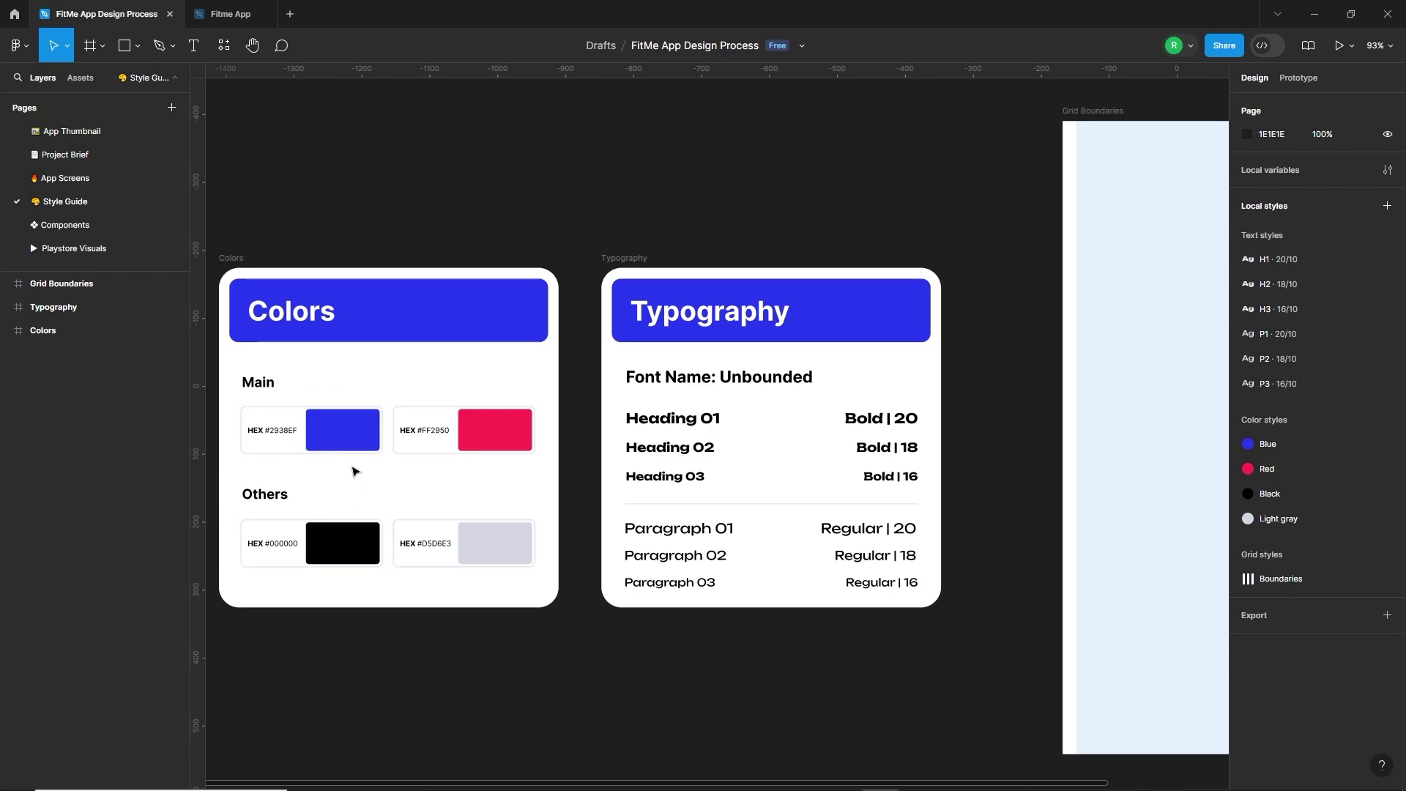
left_click_drag(400, 495, 455, 516)
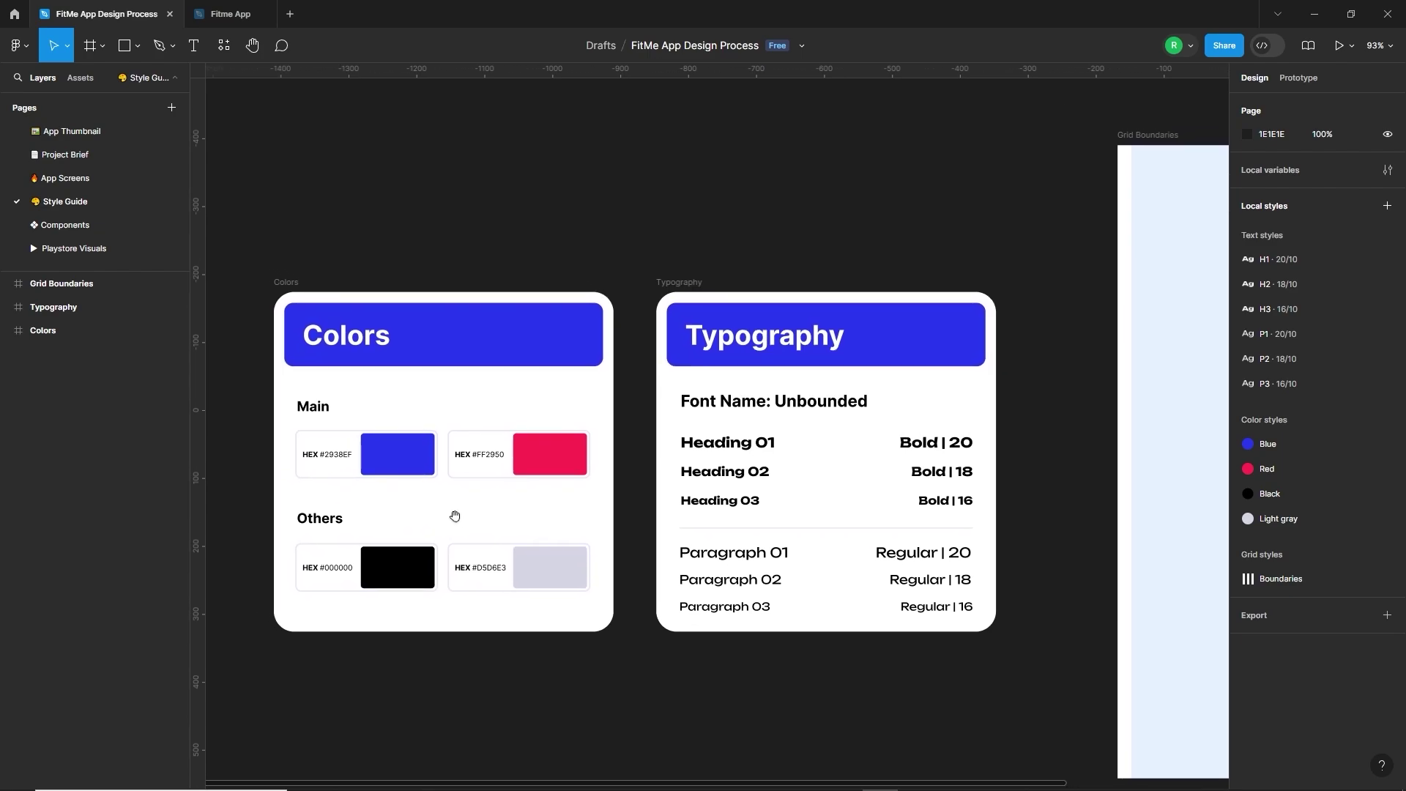
scroll(849, 408, "right", 3)
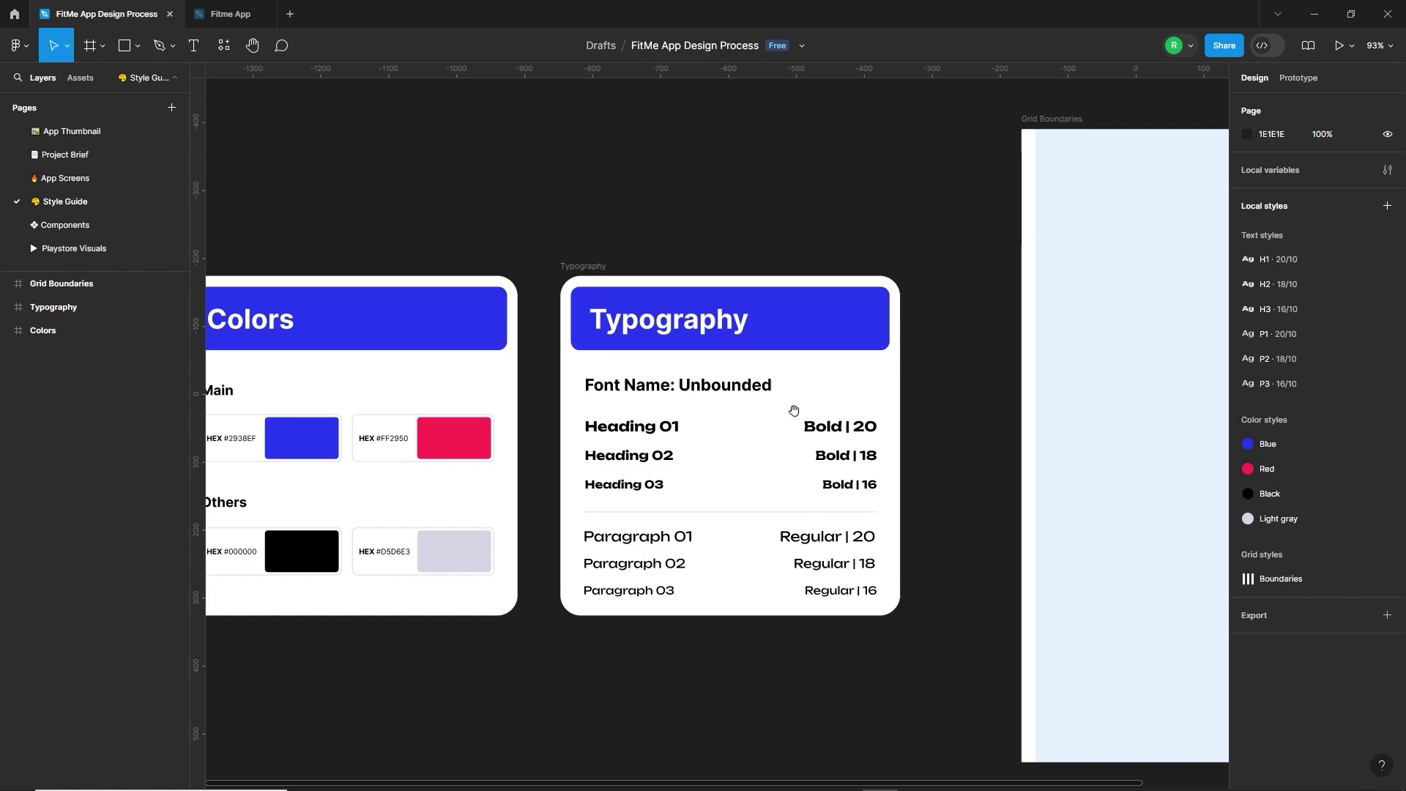
scroll(834, 515, "down", 3, "ctrl")
scroll(833, 515, "right", 4)
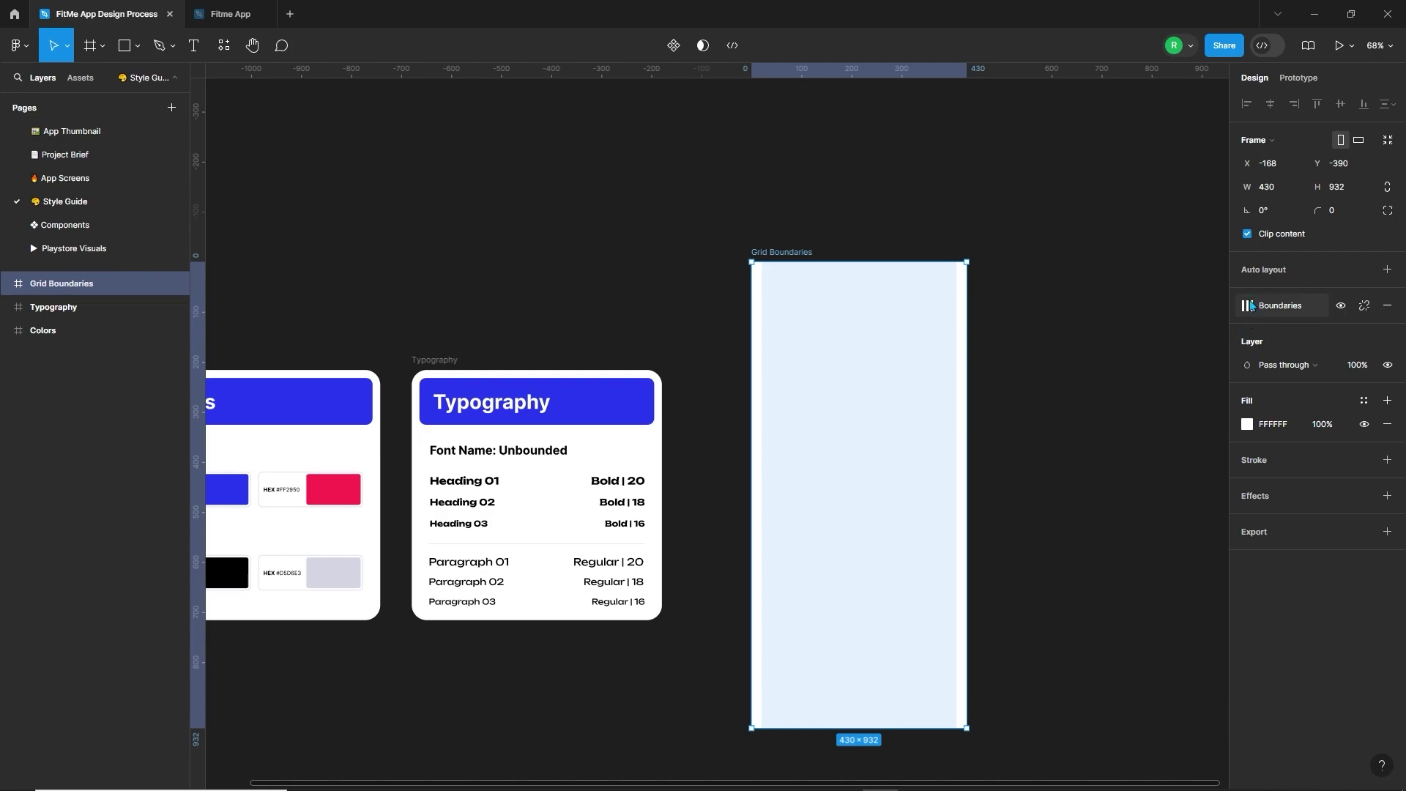
left_click(1363, 305)
left_click(1158, 369)
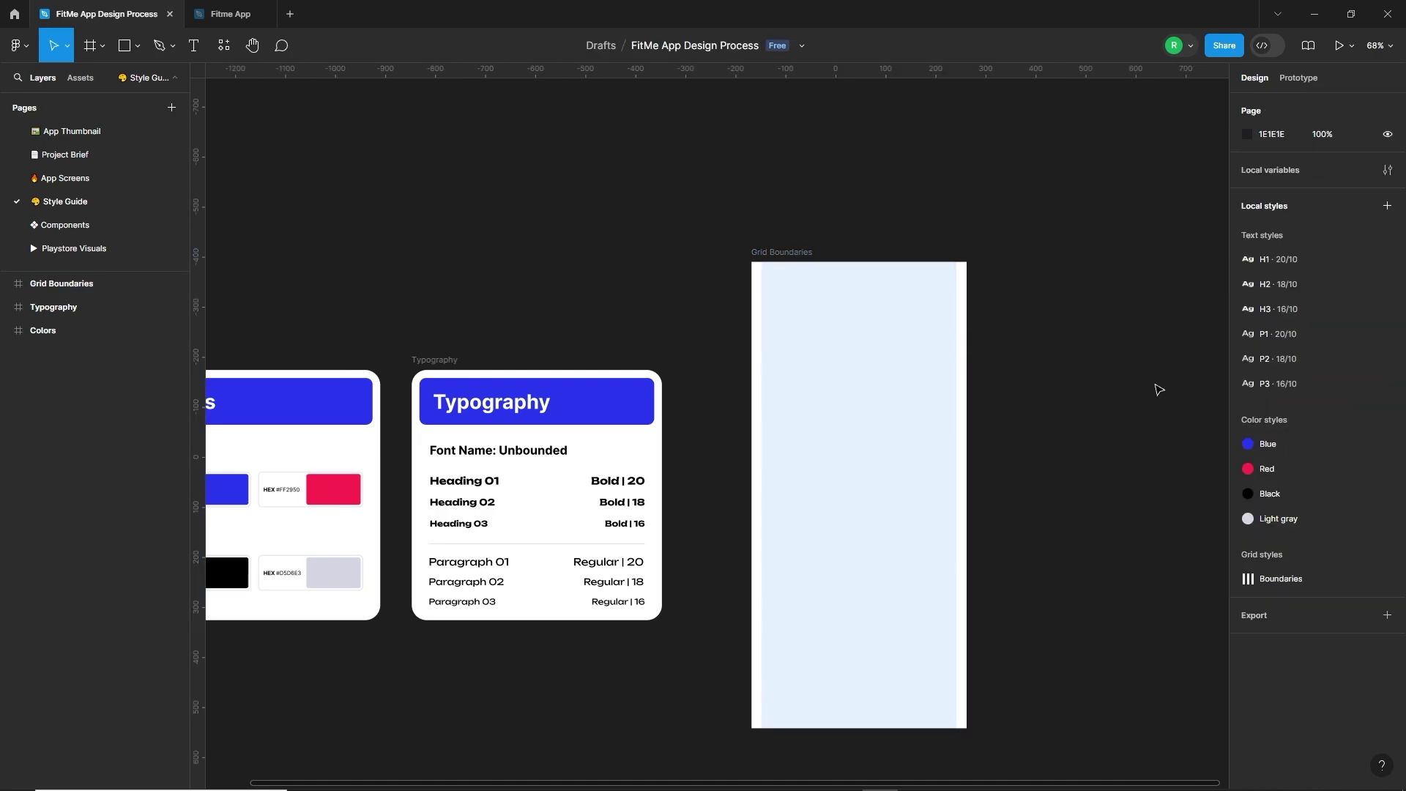
scroll(537, 398, "left", 4)
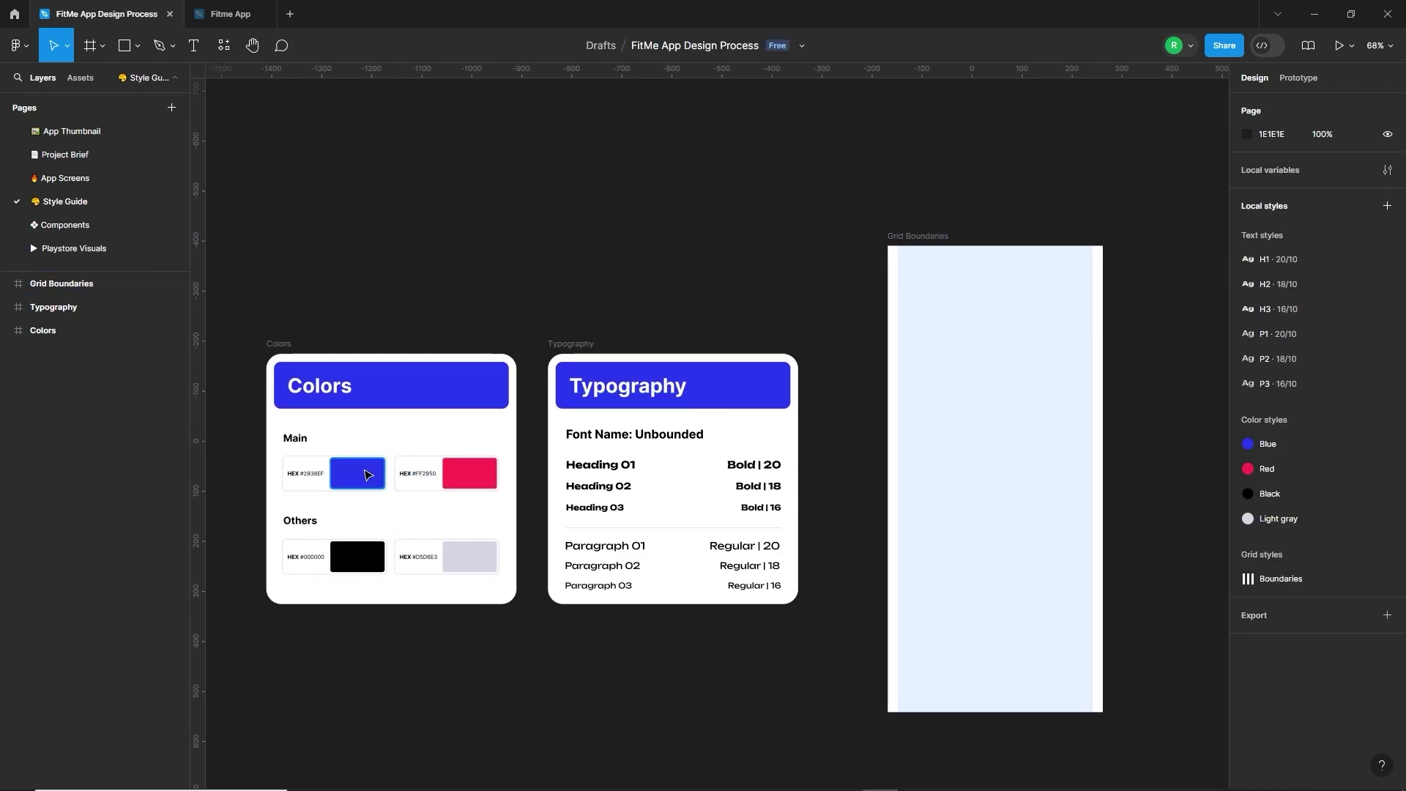
left_click(367, 474)
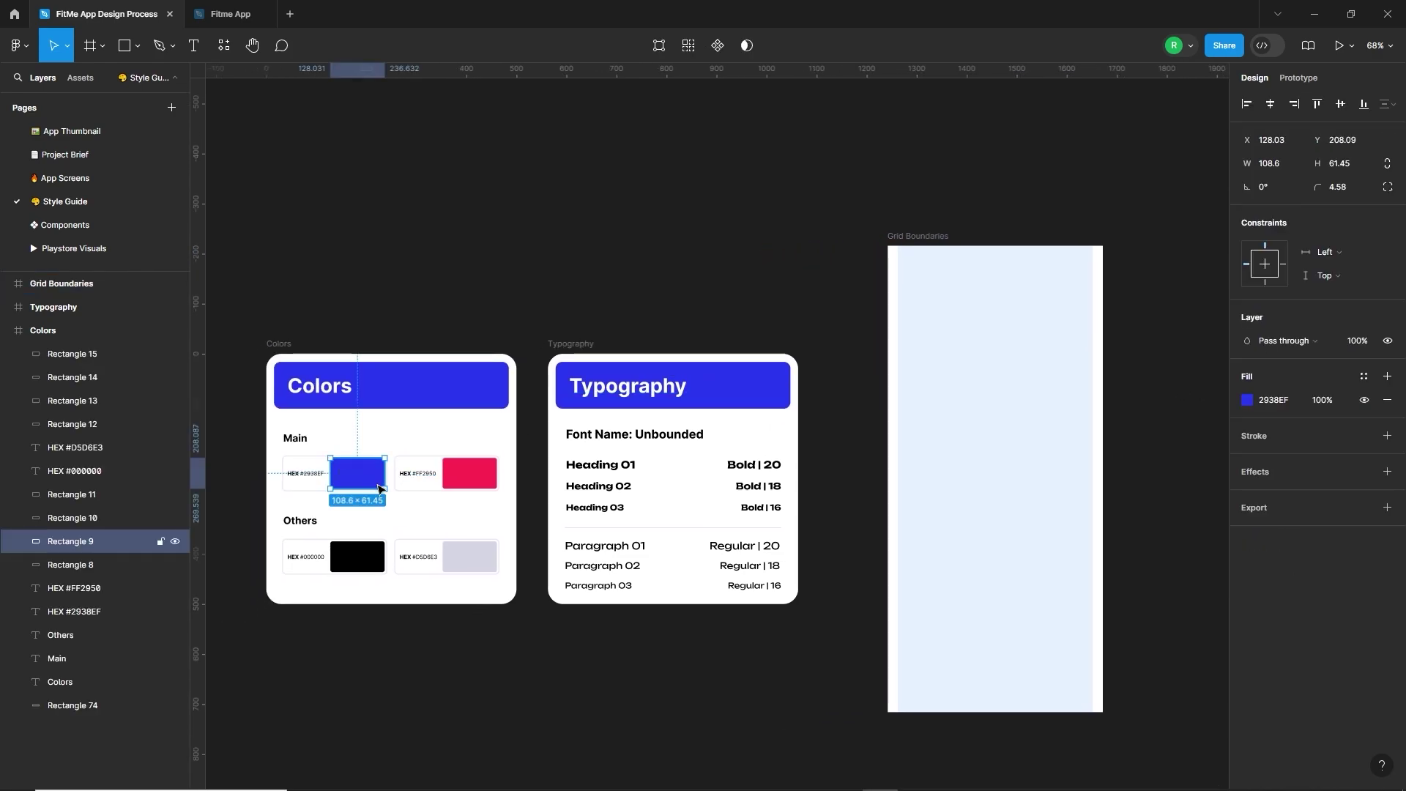
left_click(1366, 379)
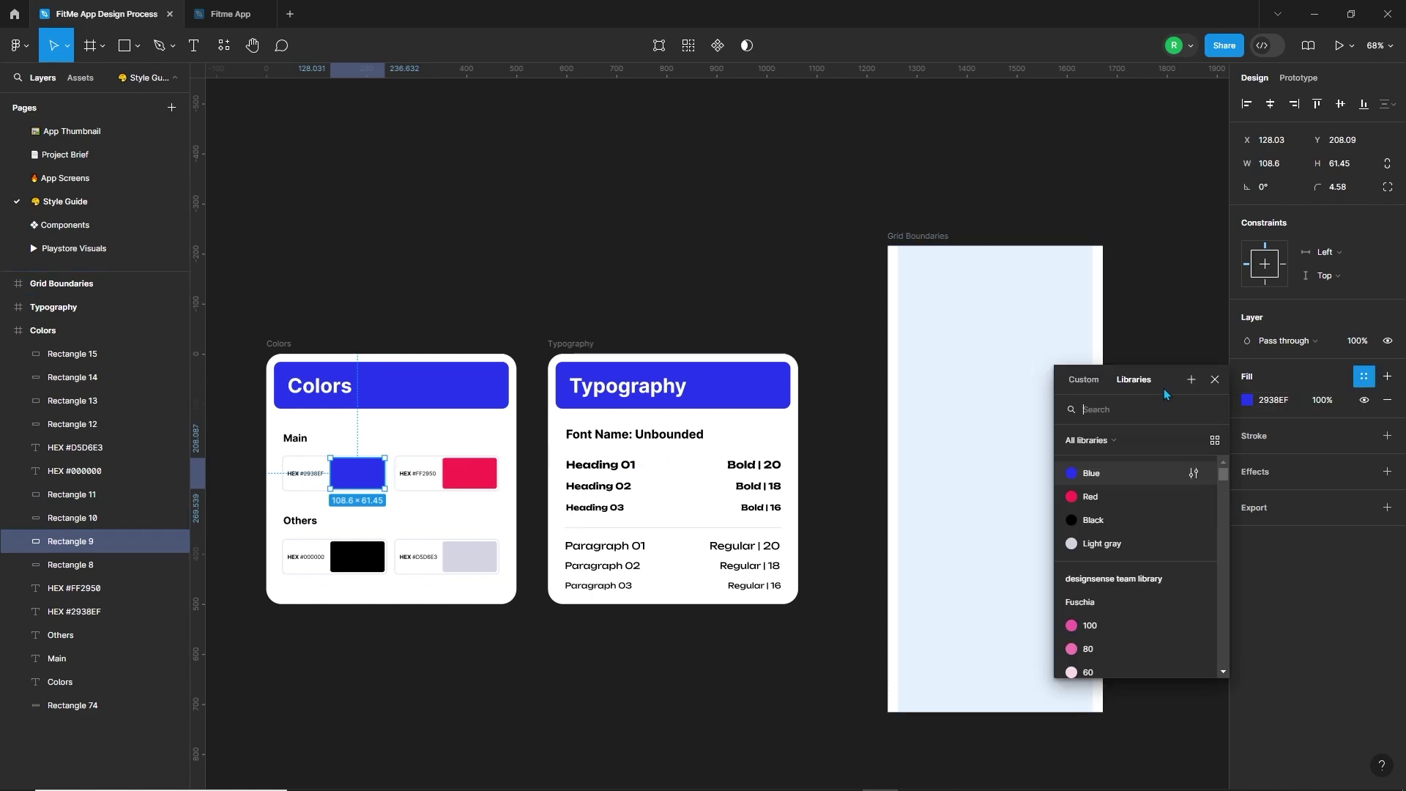
left_click(1190, 380)
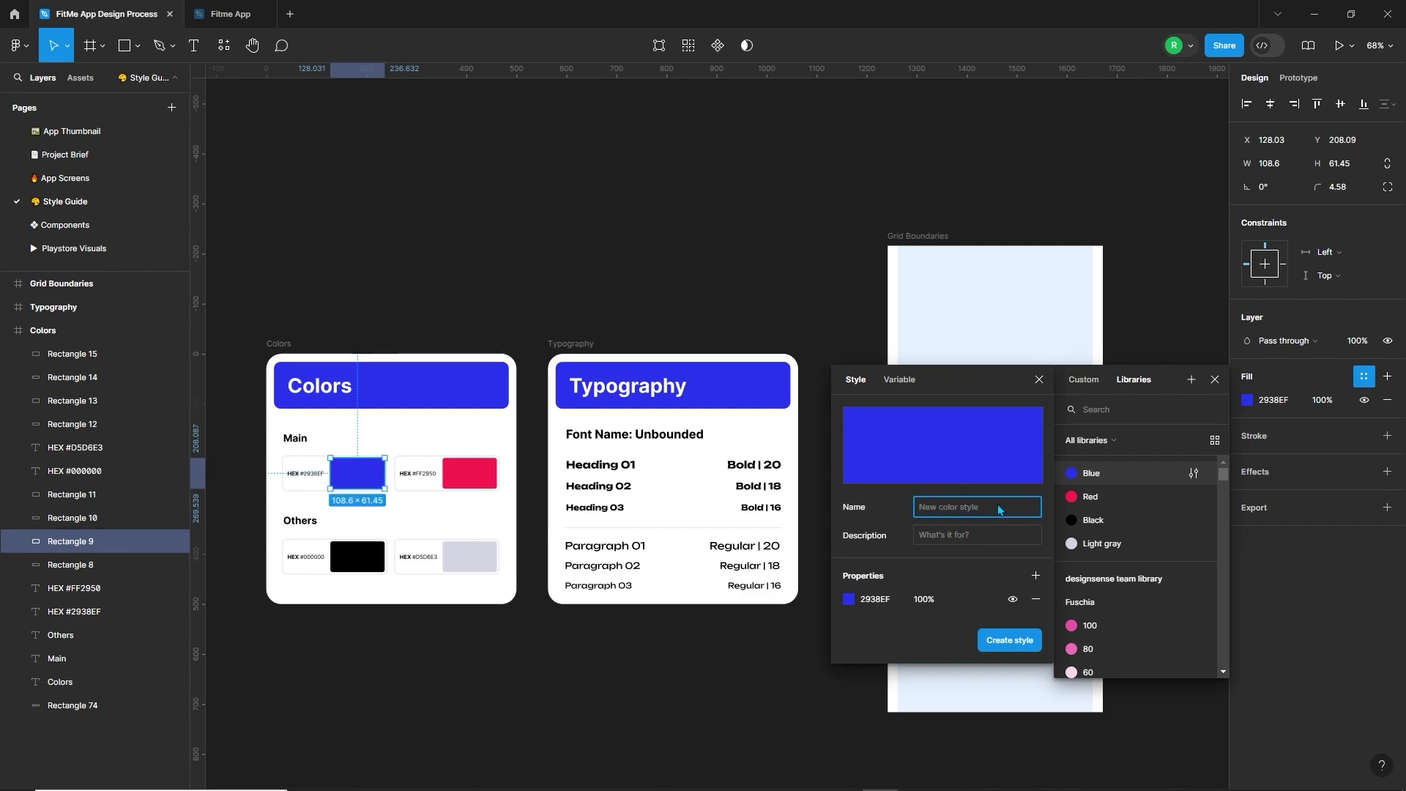
left_click(1039, 379)
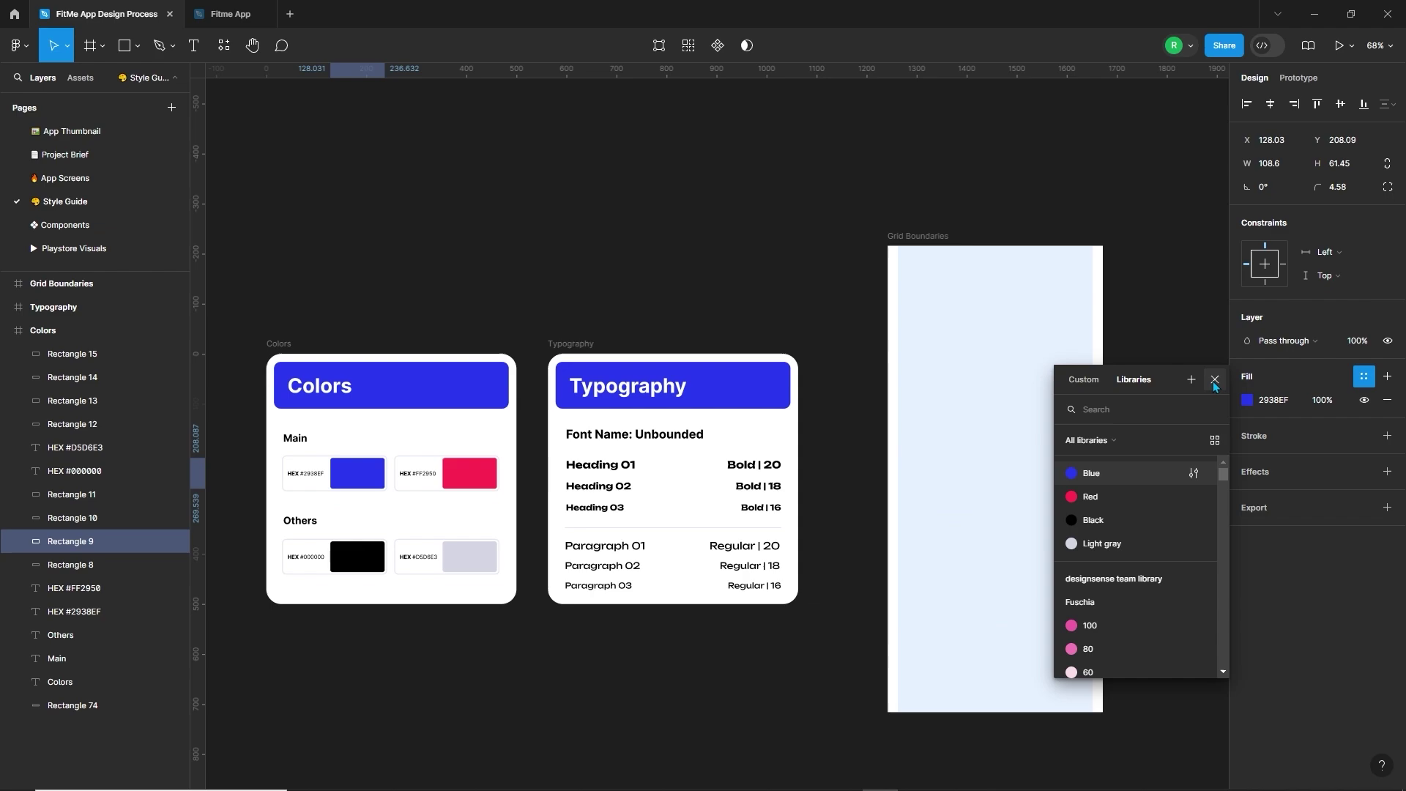
left_click(1213, 381)
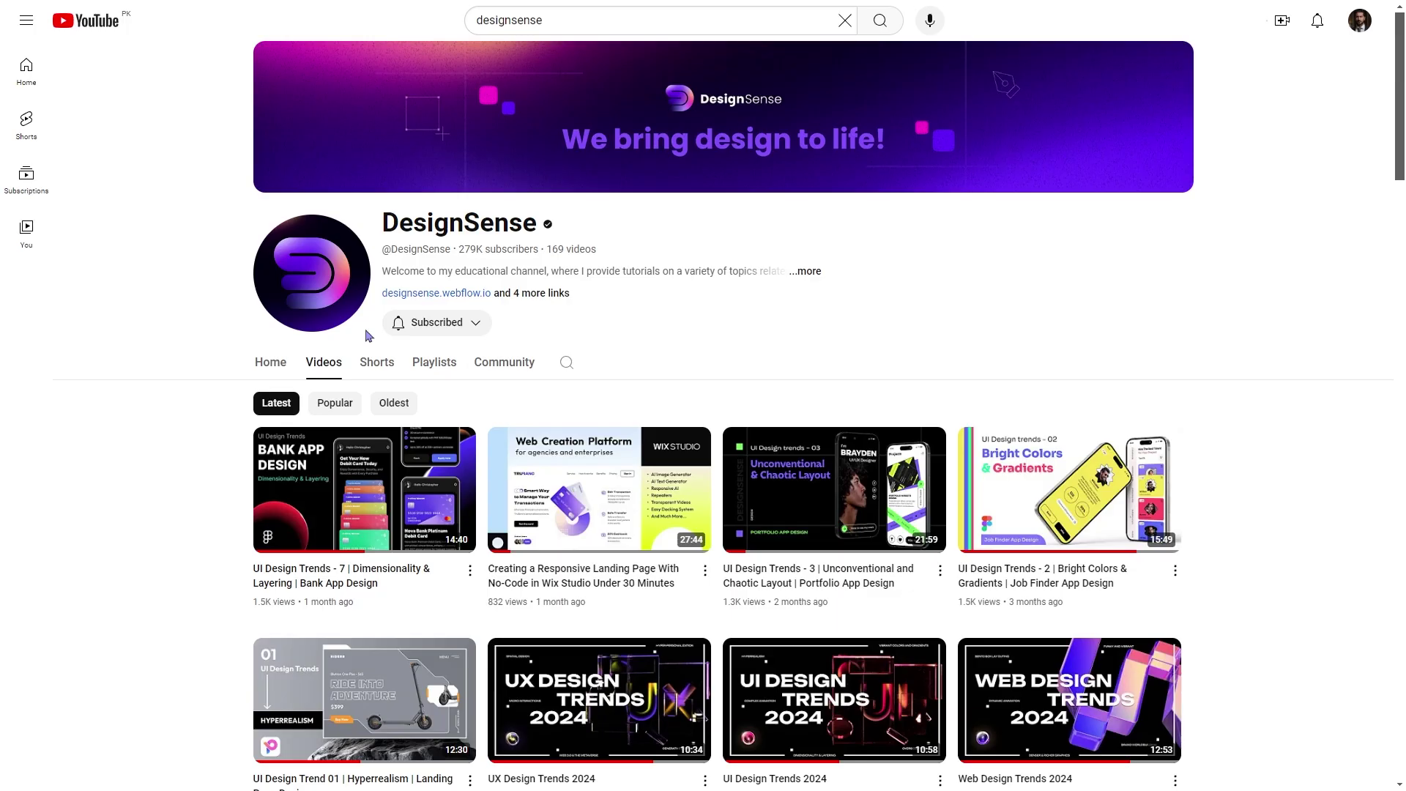
Scroll the DesignSense Videos tab, then return to Figma's hi-fi App Screens
scroll(861, 597, "down", 13)
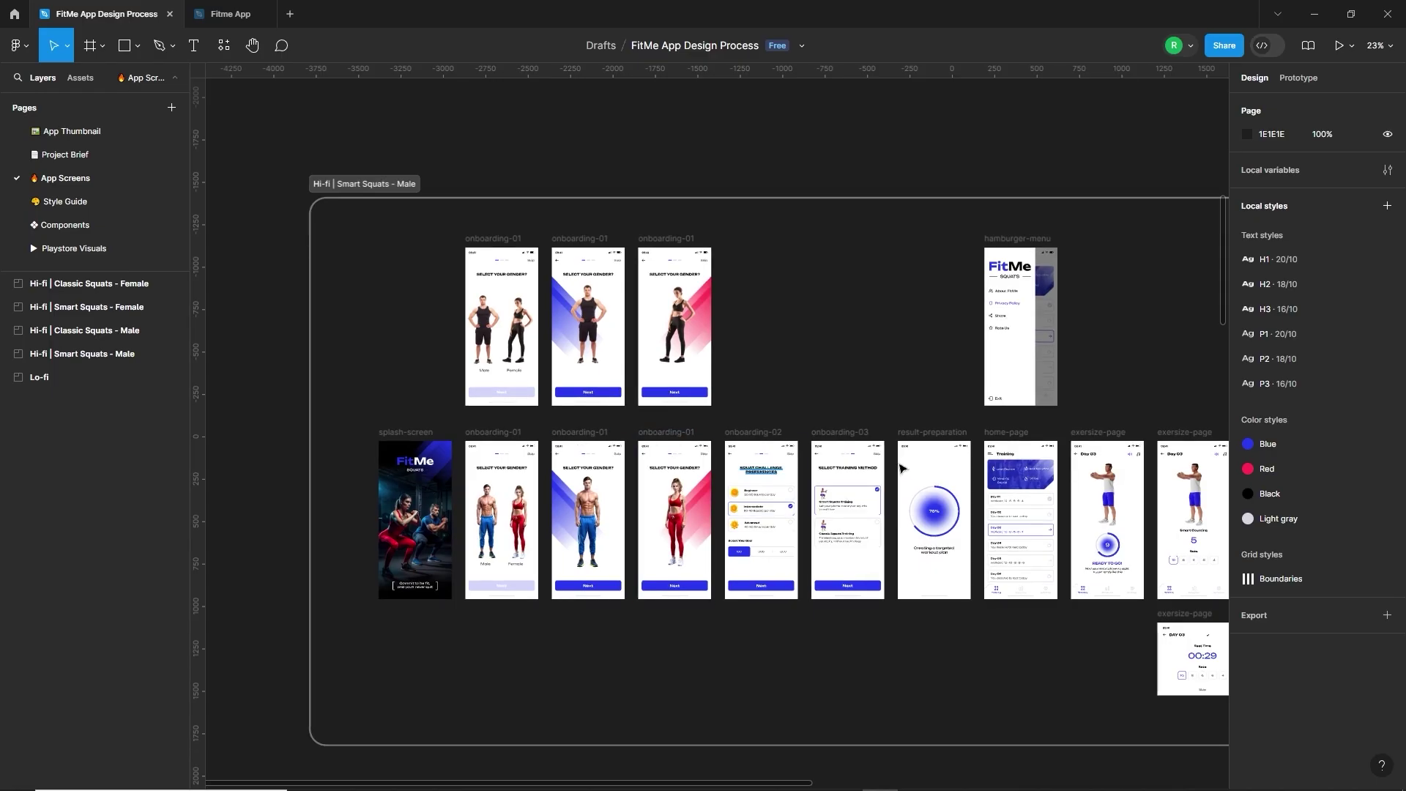
scroll(901, 468, "right", 10)
Inspect the splash-screen frame and both onboarding-01 frames, then clear the selection
scroll(1028, 426, "left", 10)
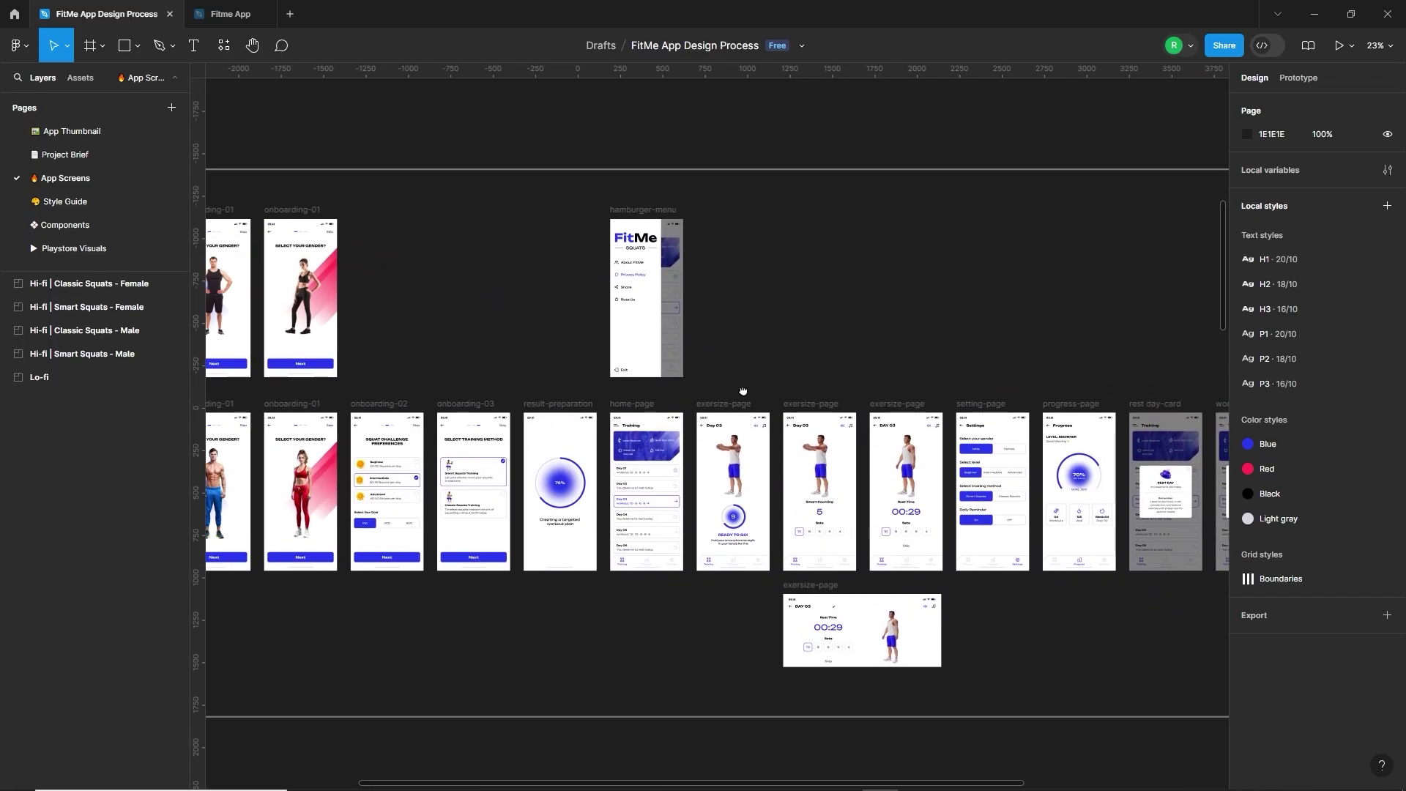
scroll(495, 506, "up", 2)
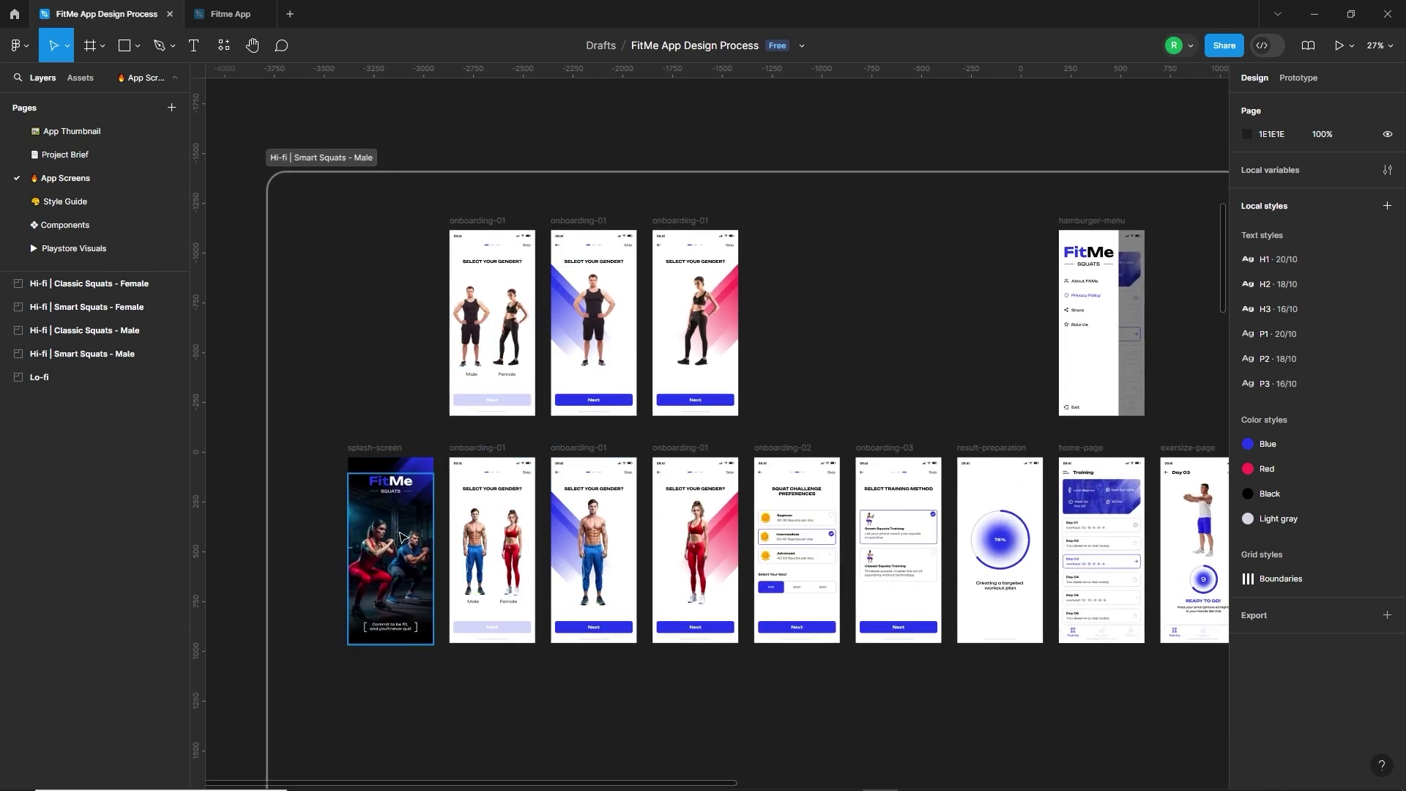
left_click(400, 498)
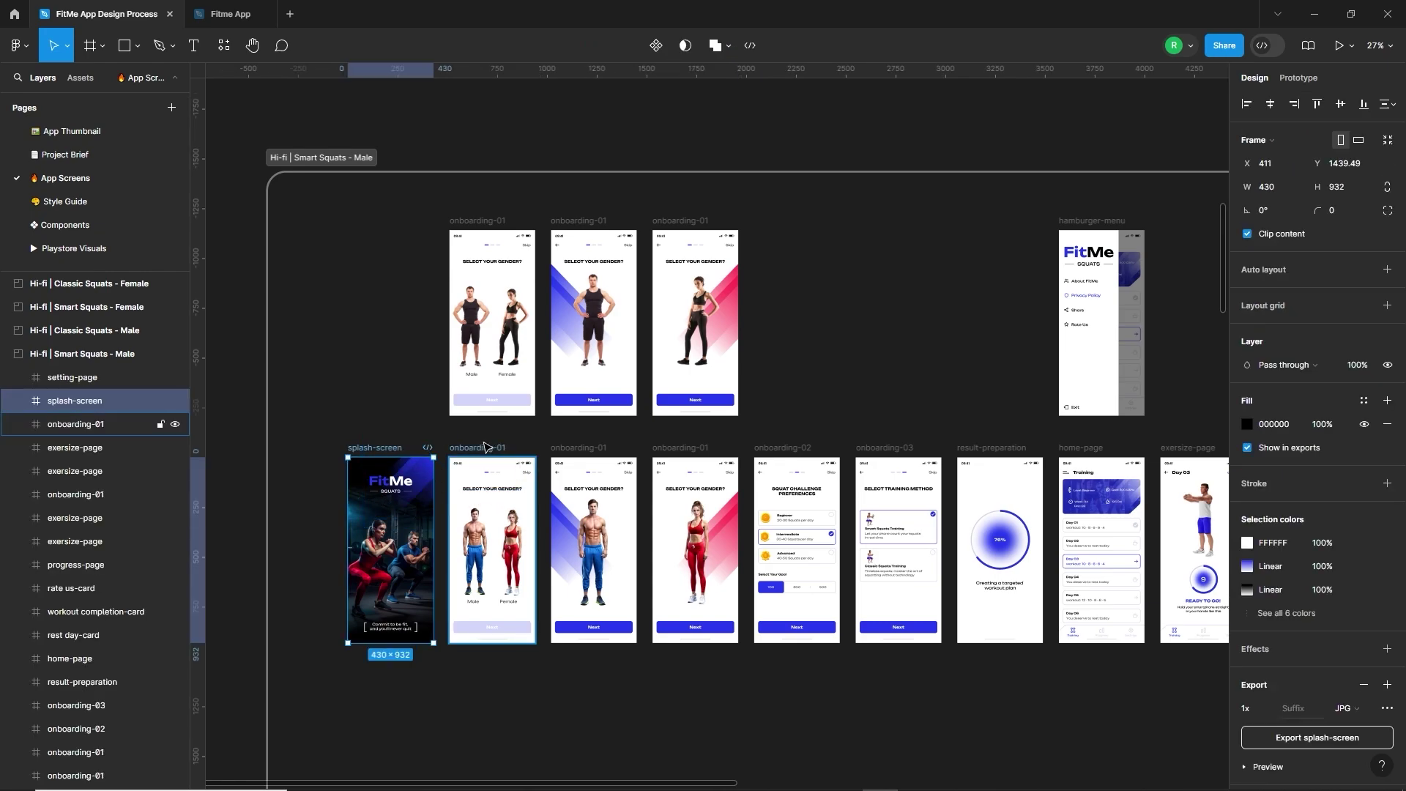
left_click(492, 512)
left_click(593, 512)
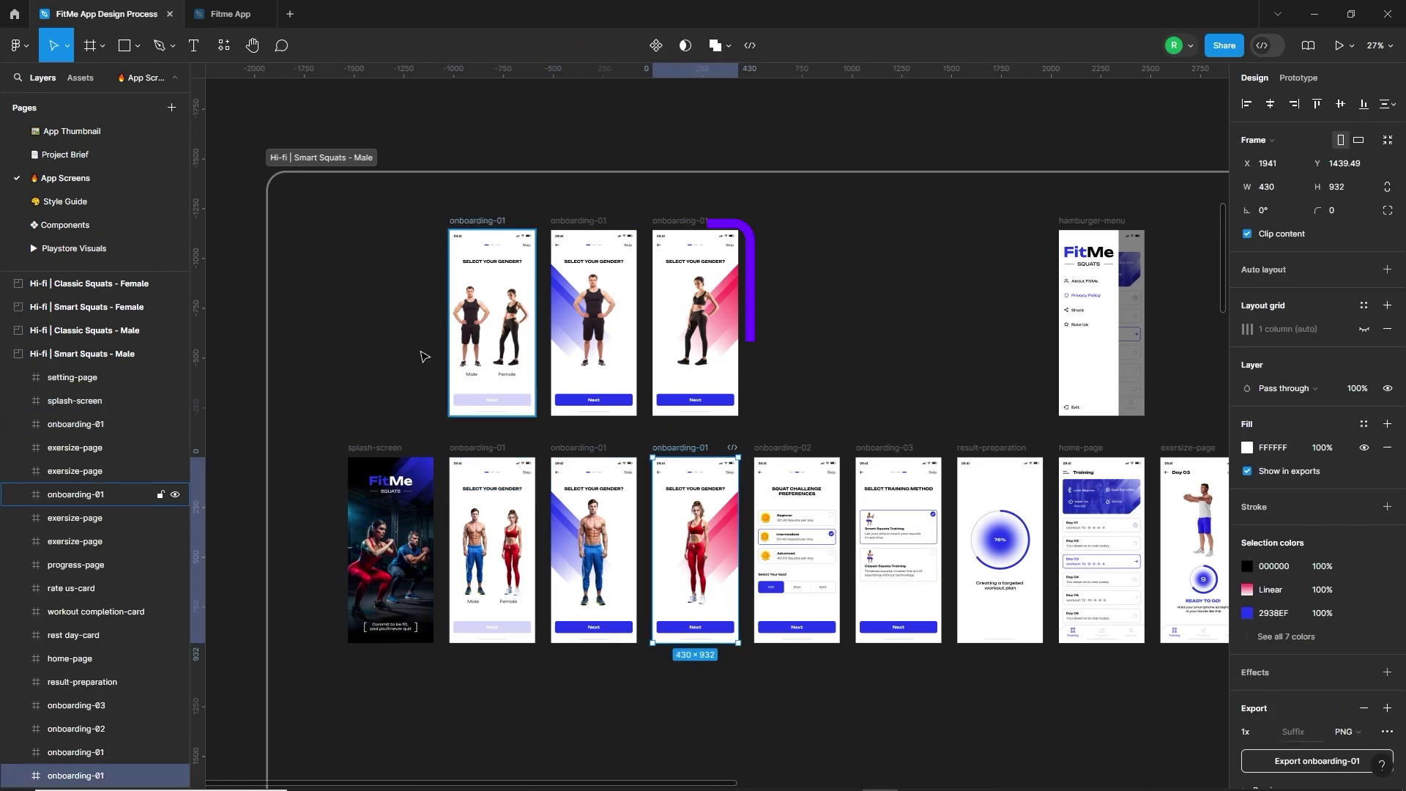
left_click(354, 314)
Zoom in close on the onboarding frames
left_click_drag(364, 208, 533, 377)
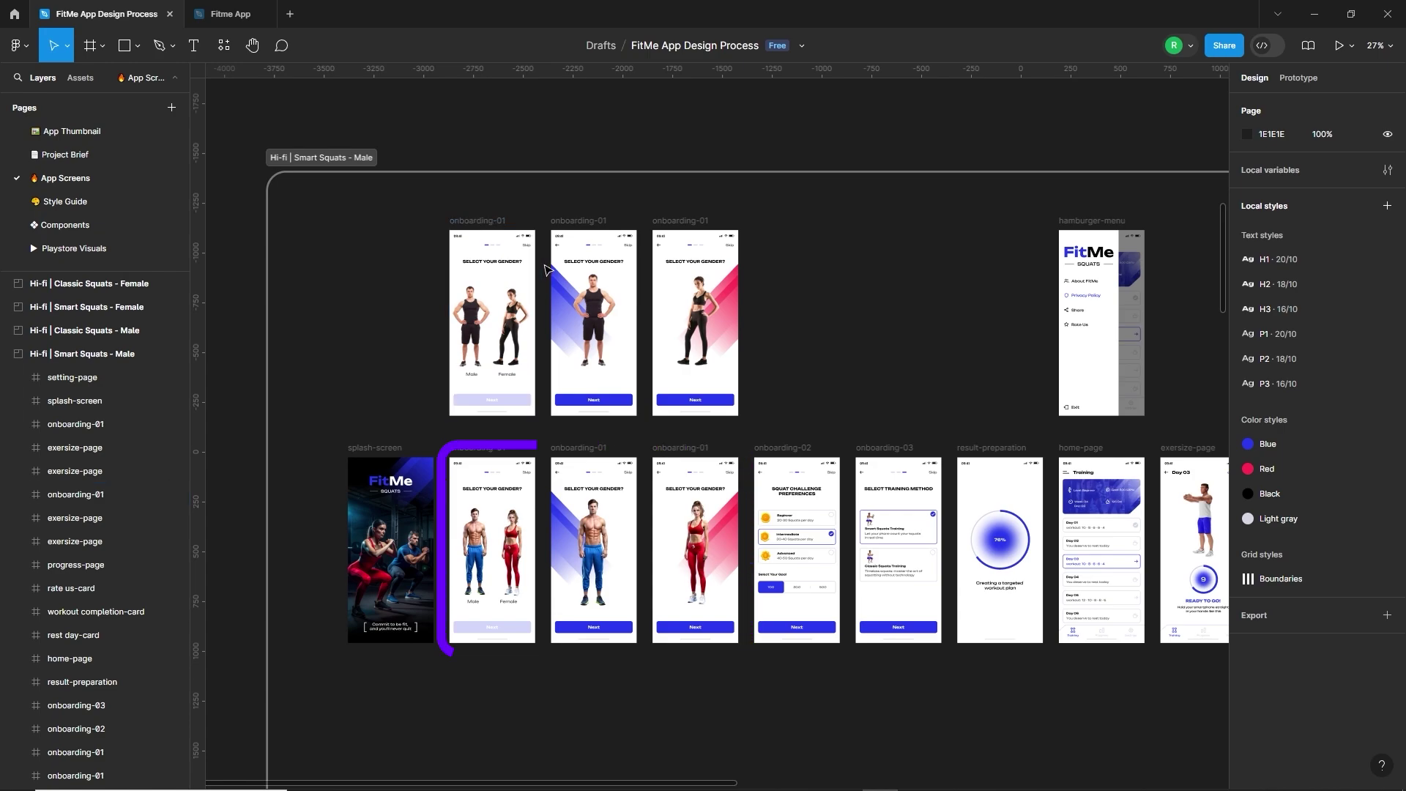
scroll(542, 271, "up", 5)
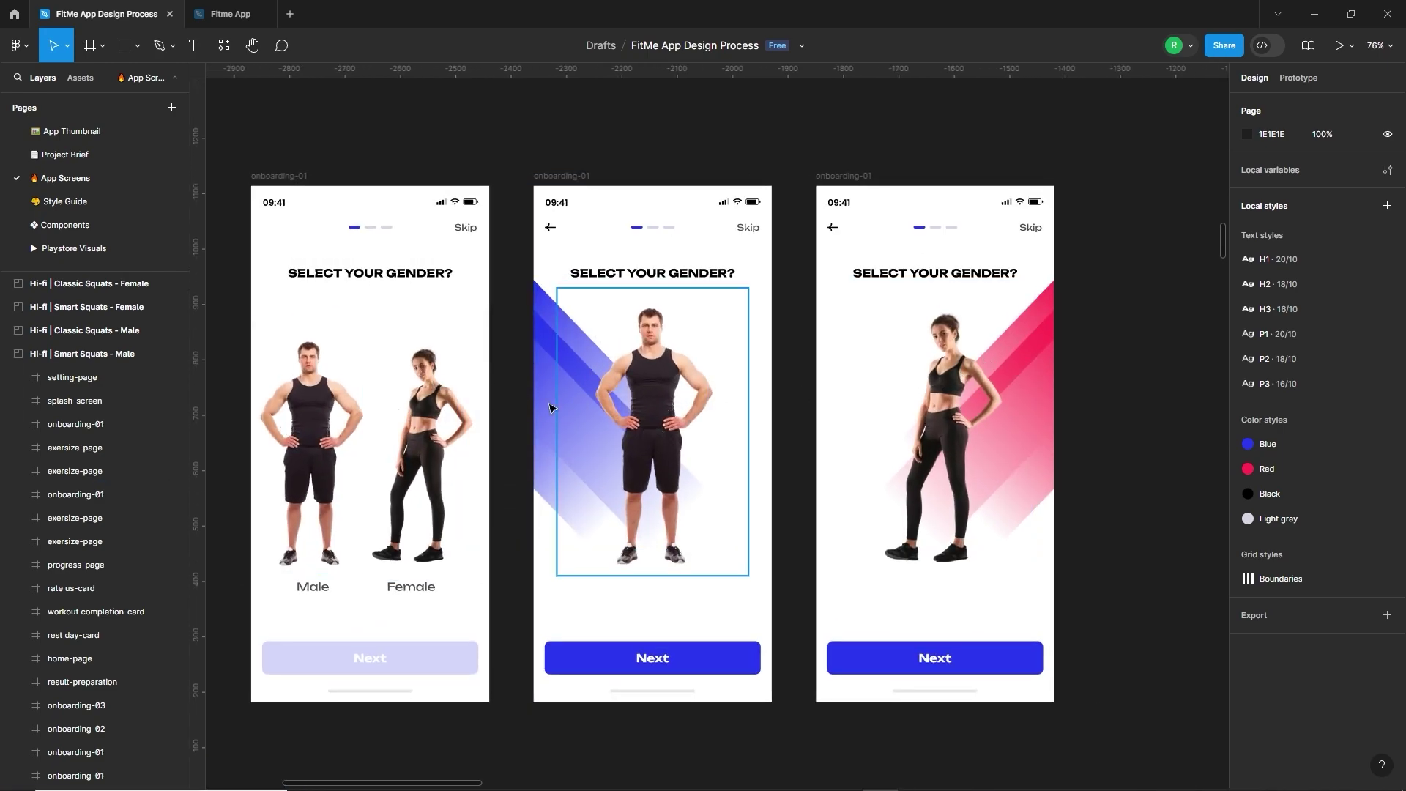
scroll(621, 405, "down", 5)
scroll(556, 421, "down", 3)
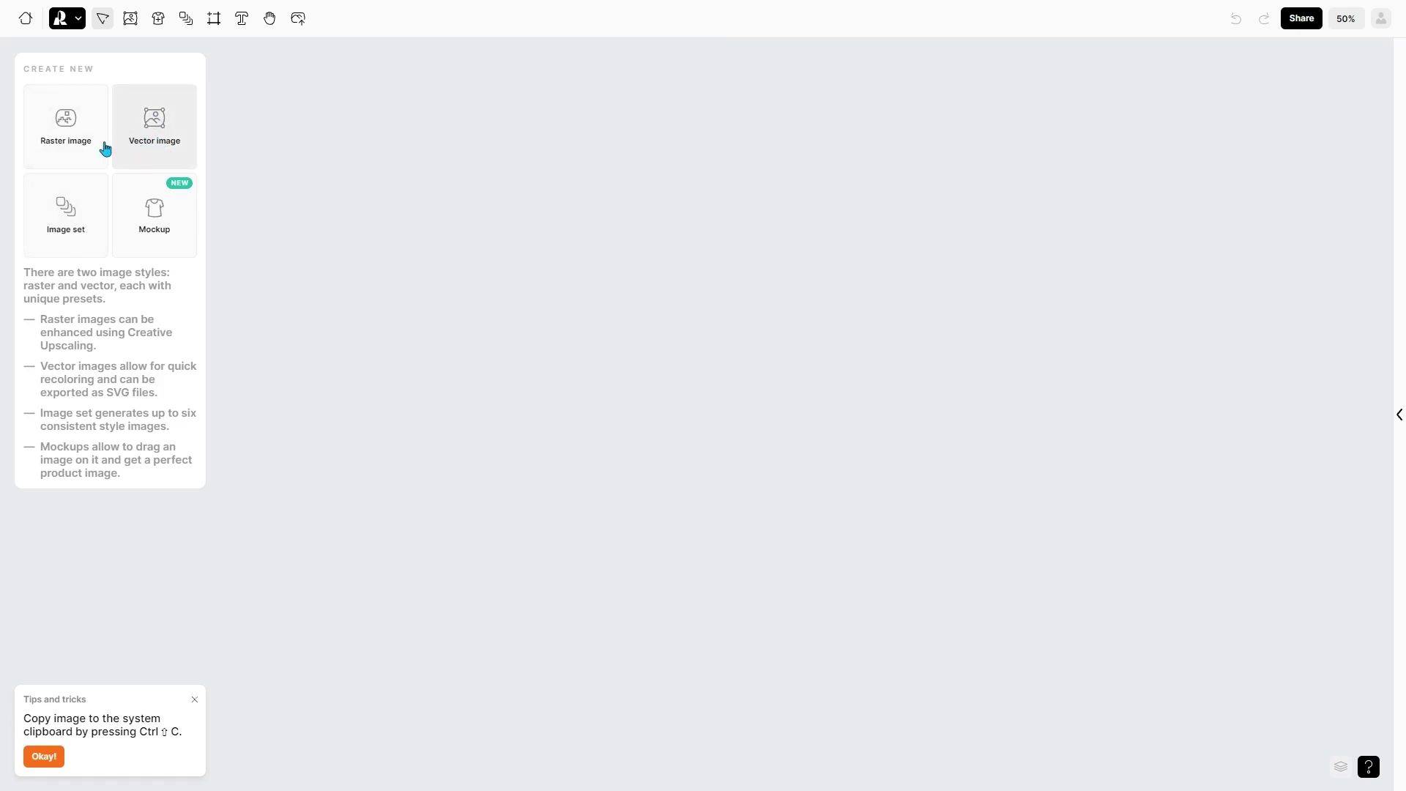
Create a raster image frame and keep the Photorealism style after browsing the other styles
left_click(71, 132)
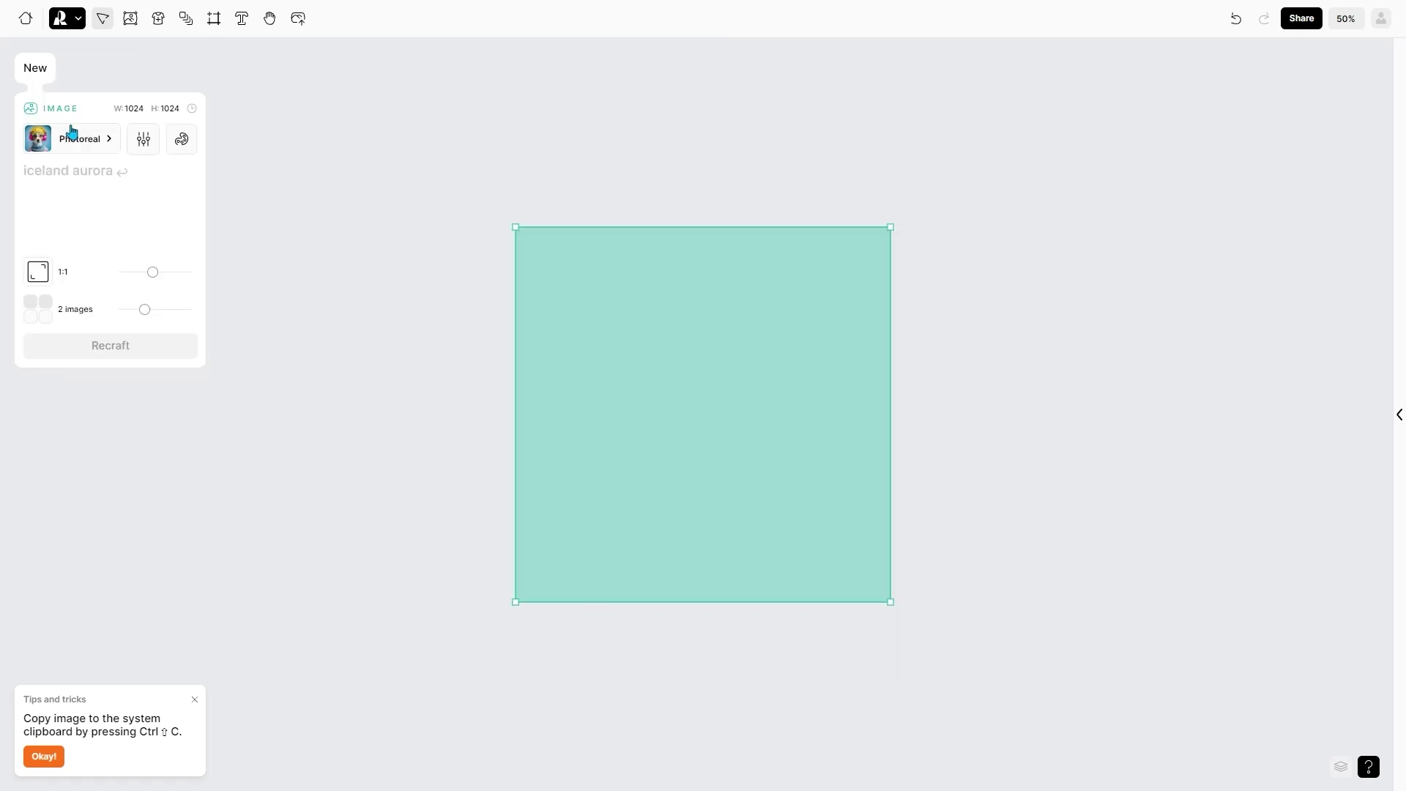
left_click(109, 141)
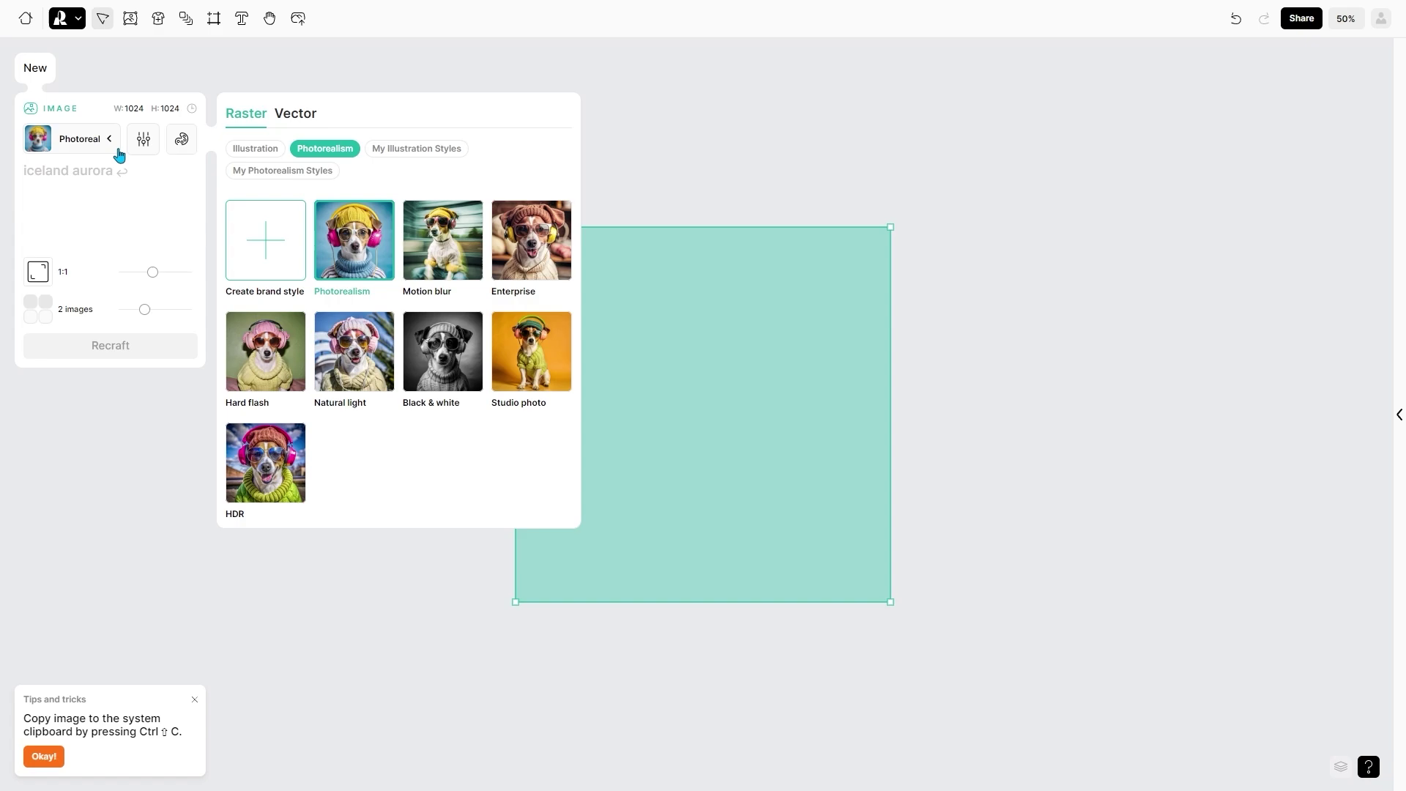
left_click(262, 149)
scroll(431, 507, "down", 3)
scroll(380, 535, "up", 3)
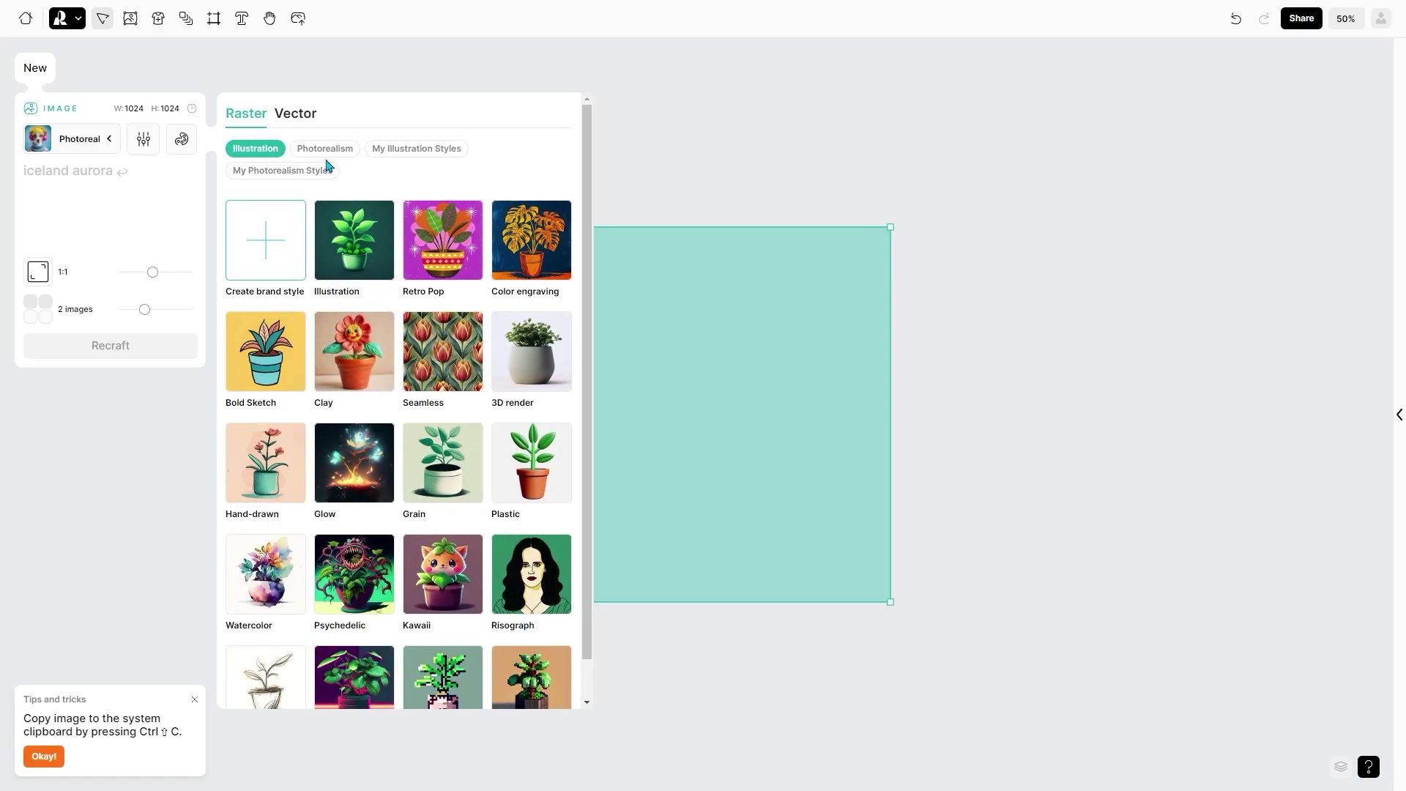
left_click(330, 150)
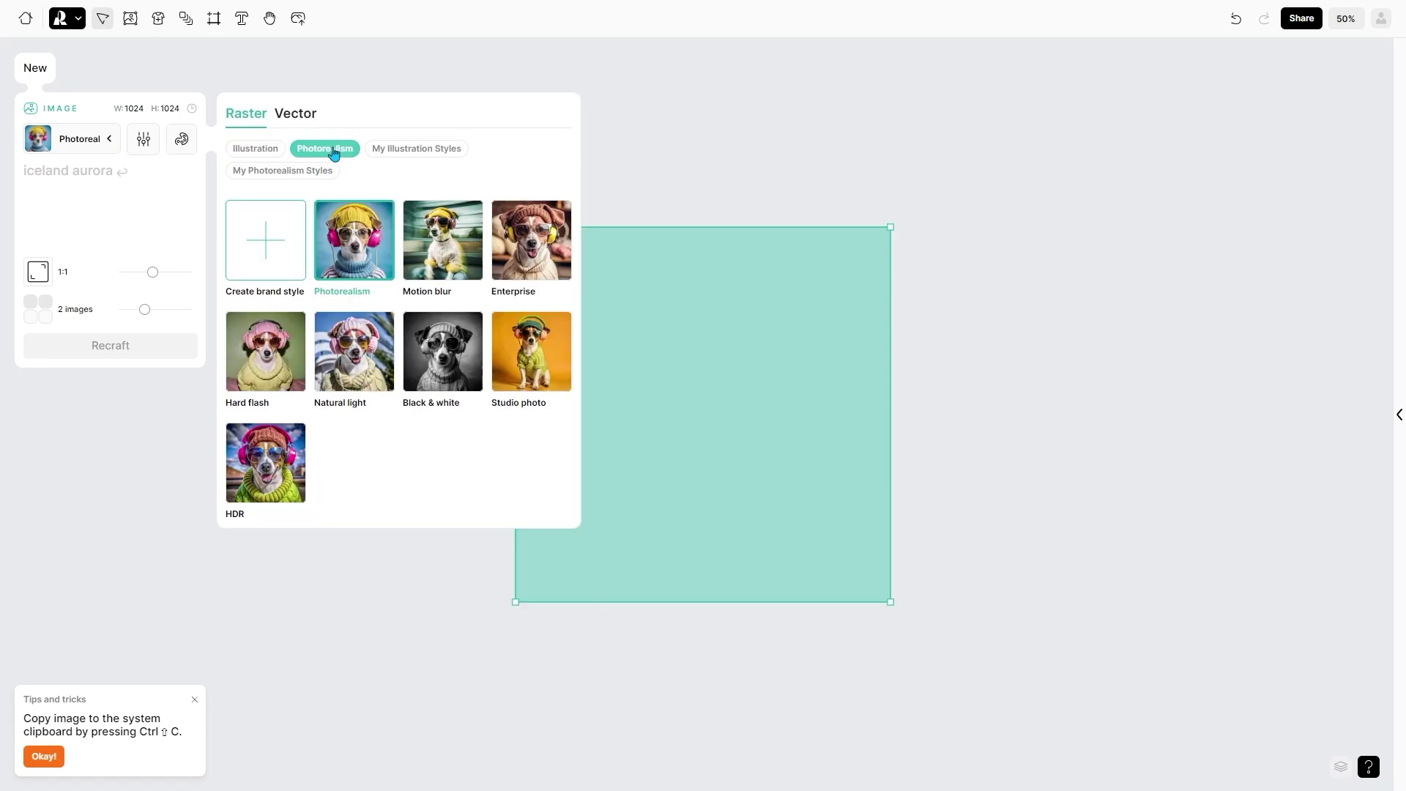
left_click(416, 150)
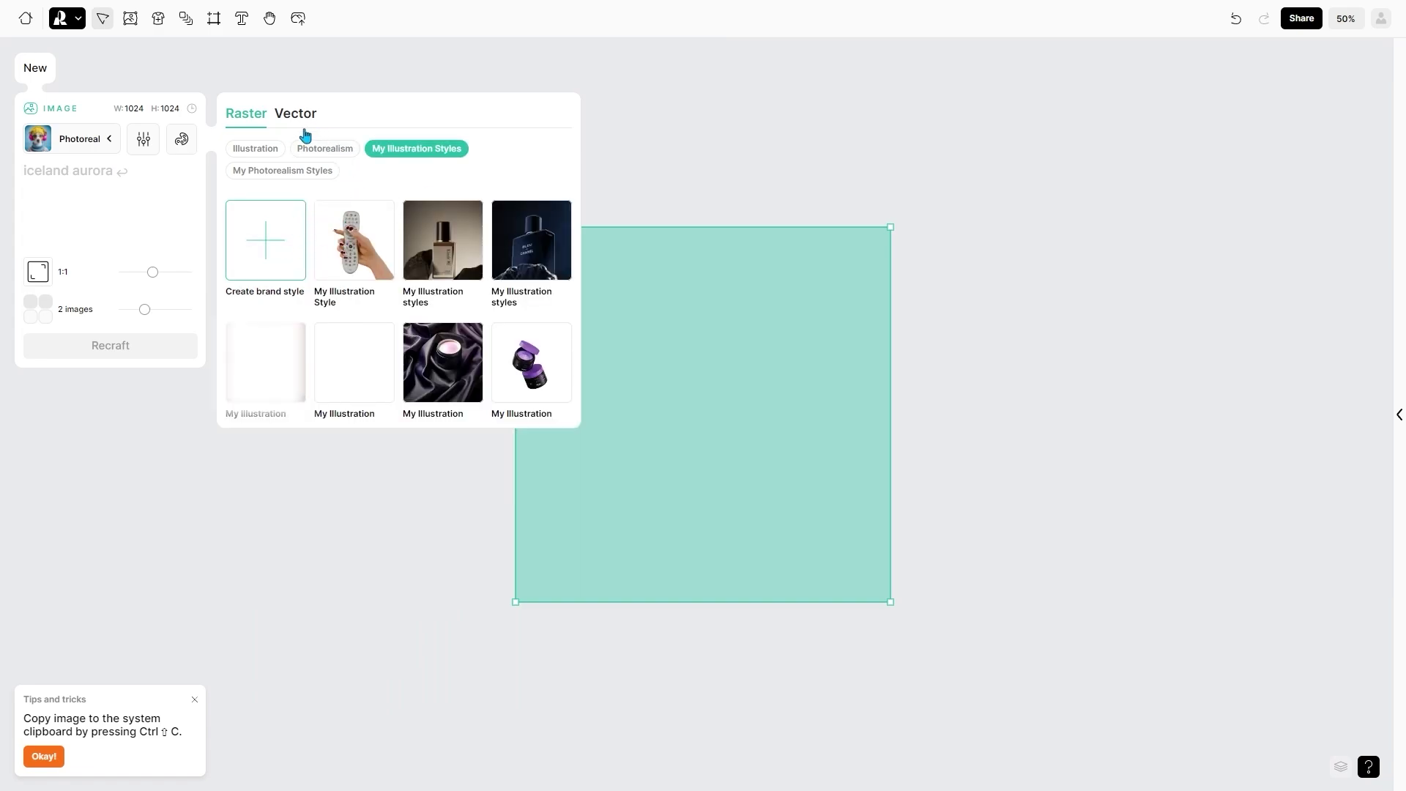
left_click(315, 155)
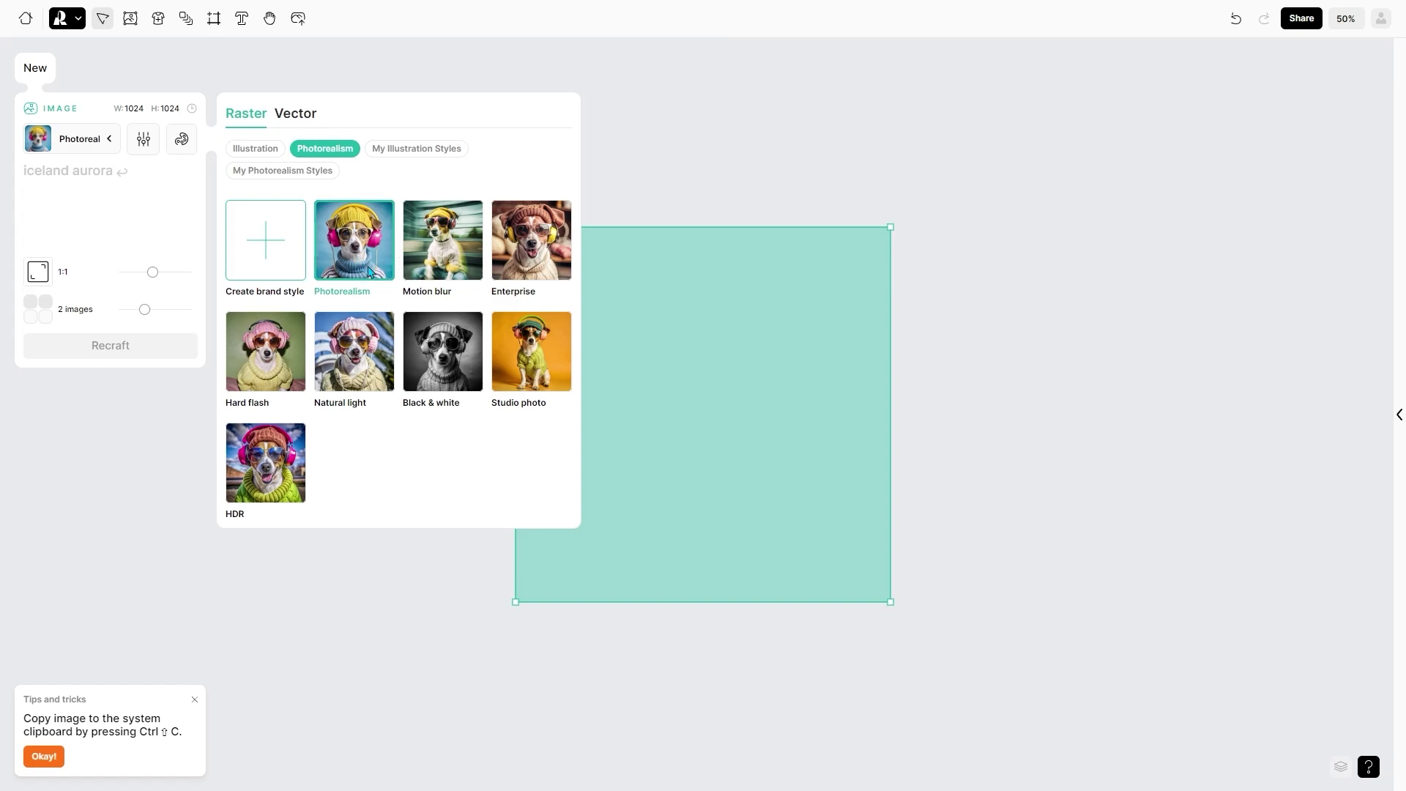
Enter the prompt 'create a realistic female character in gym' and set the aspect ratio to 9:16
left_click(93, 170)
type("create a ")
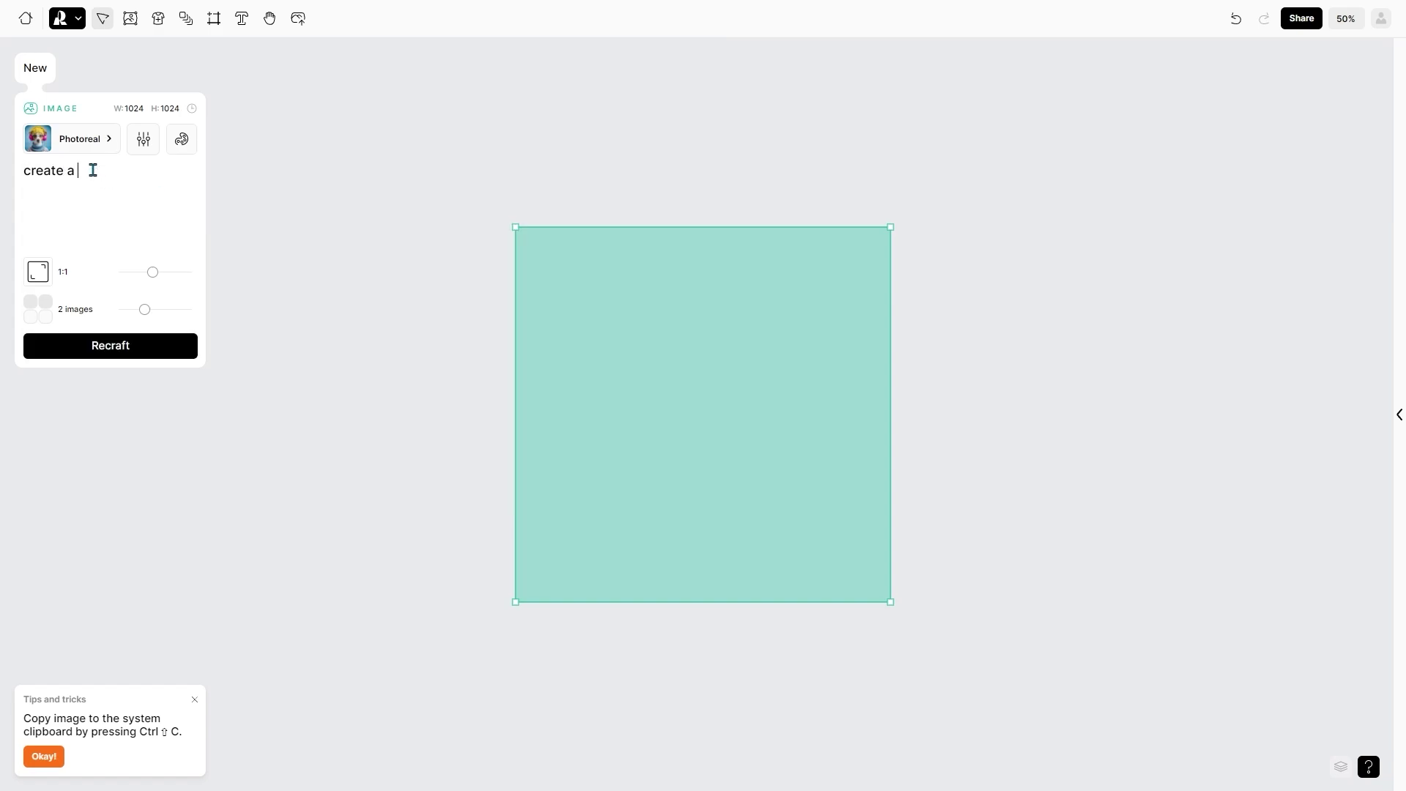
type("character in gym")
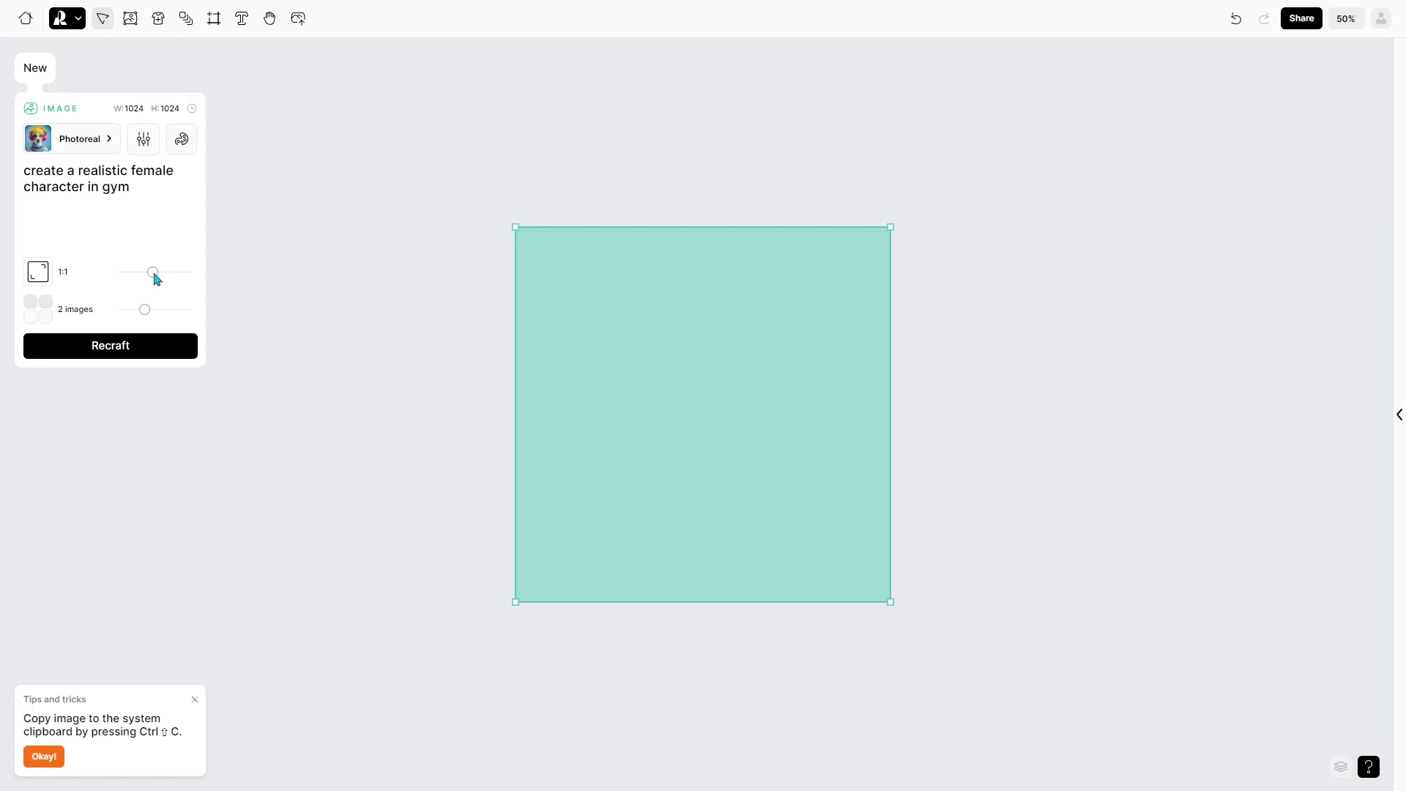
left_click_drag(155, 275, 185, 274)
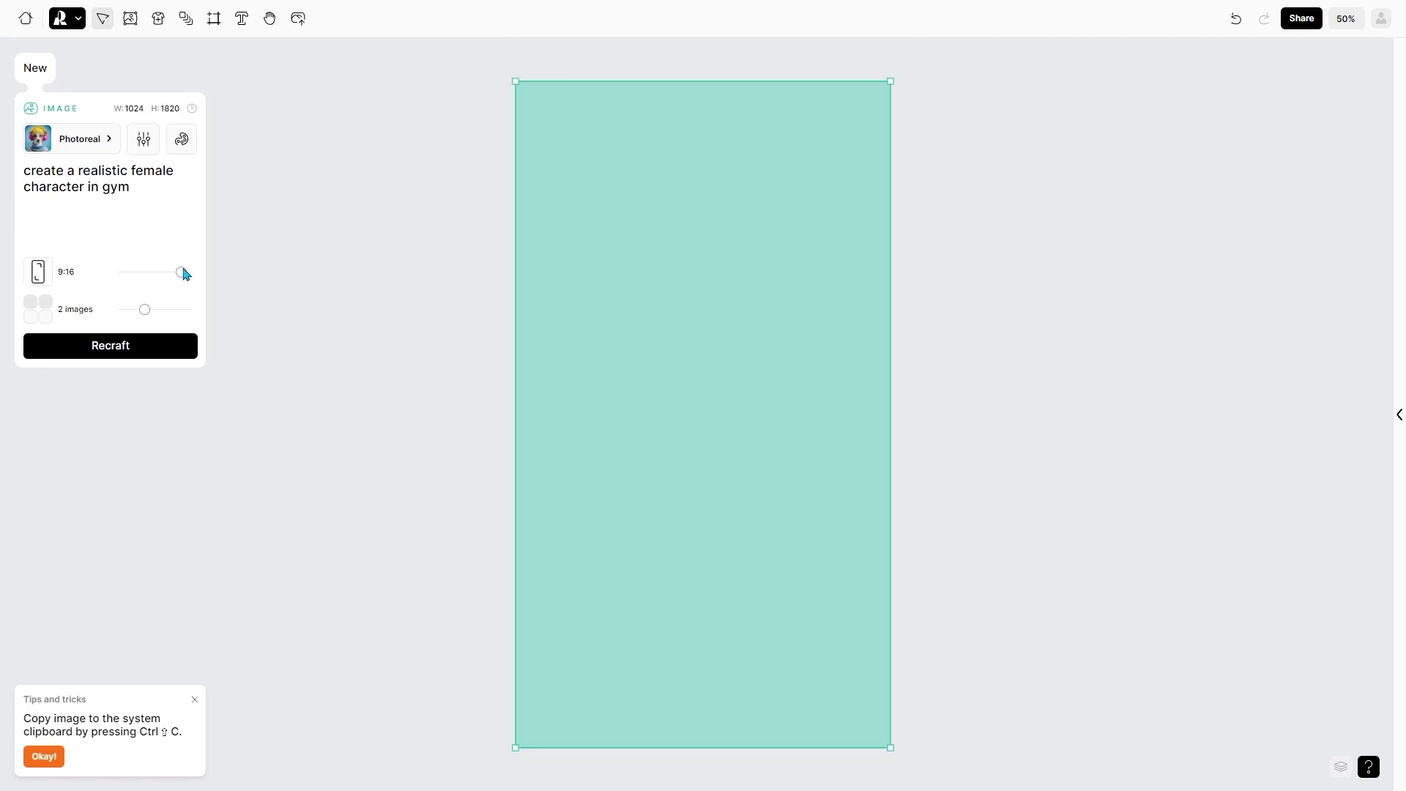
Generate two photoreal gym-woman images in Recraft, compare both variants and keep the first
left_click(103, 347)
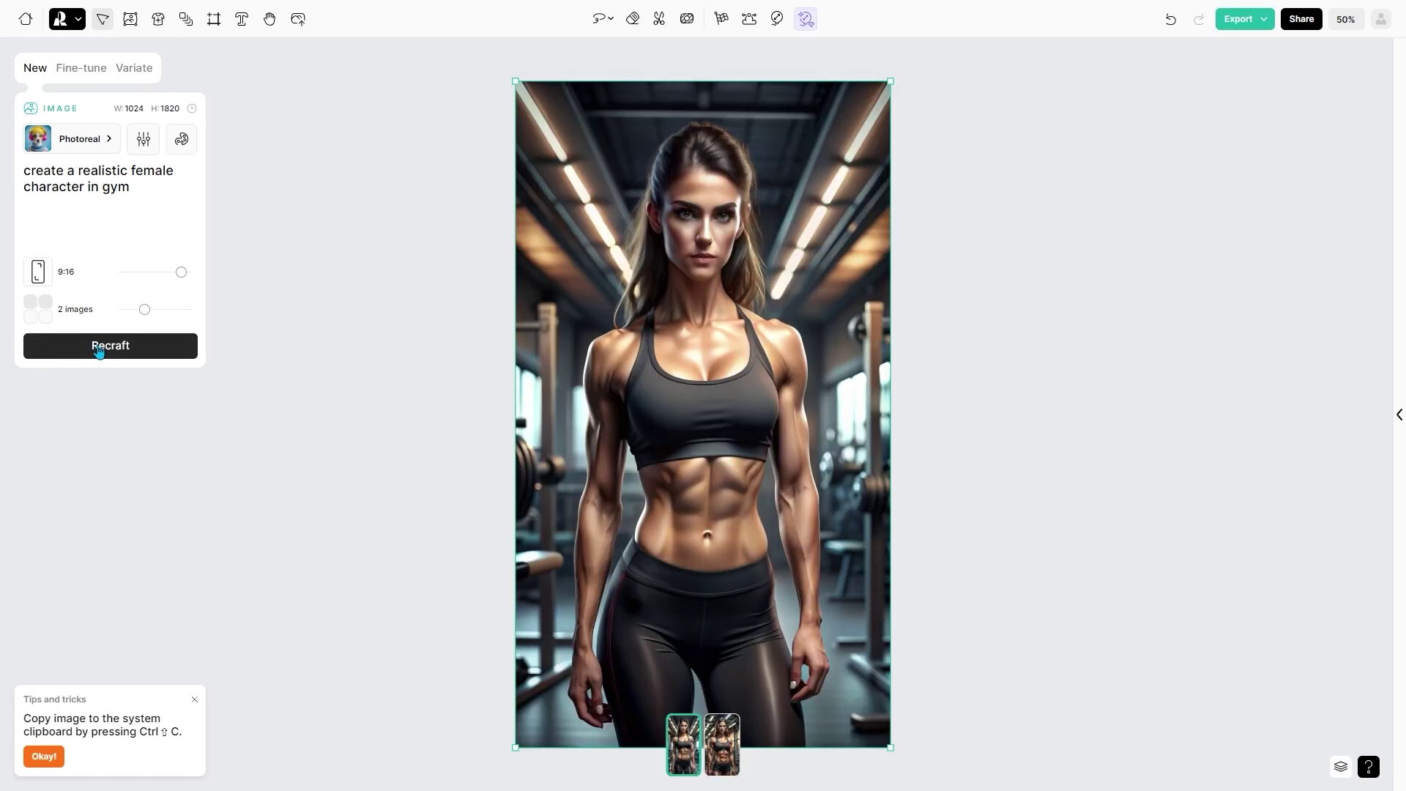
left_click(730, 731)
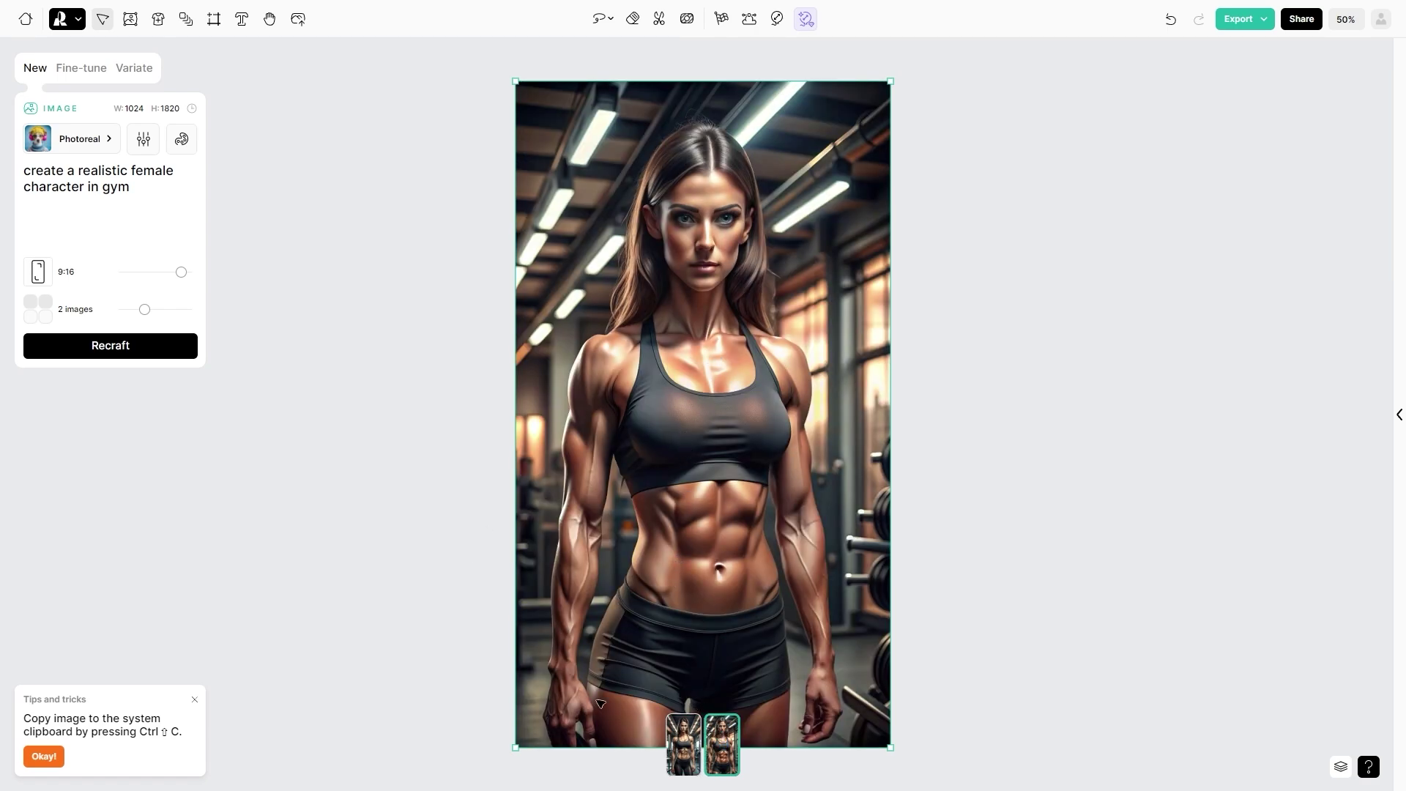
left_click(674, 756)
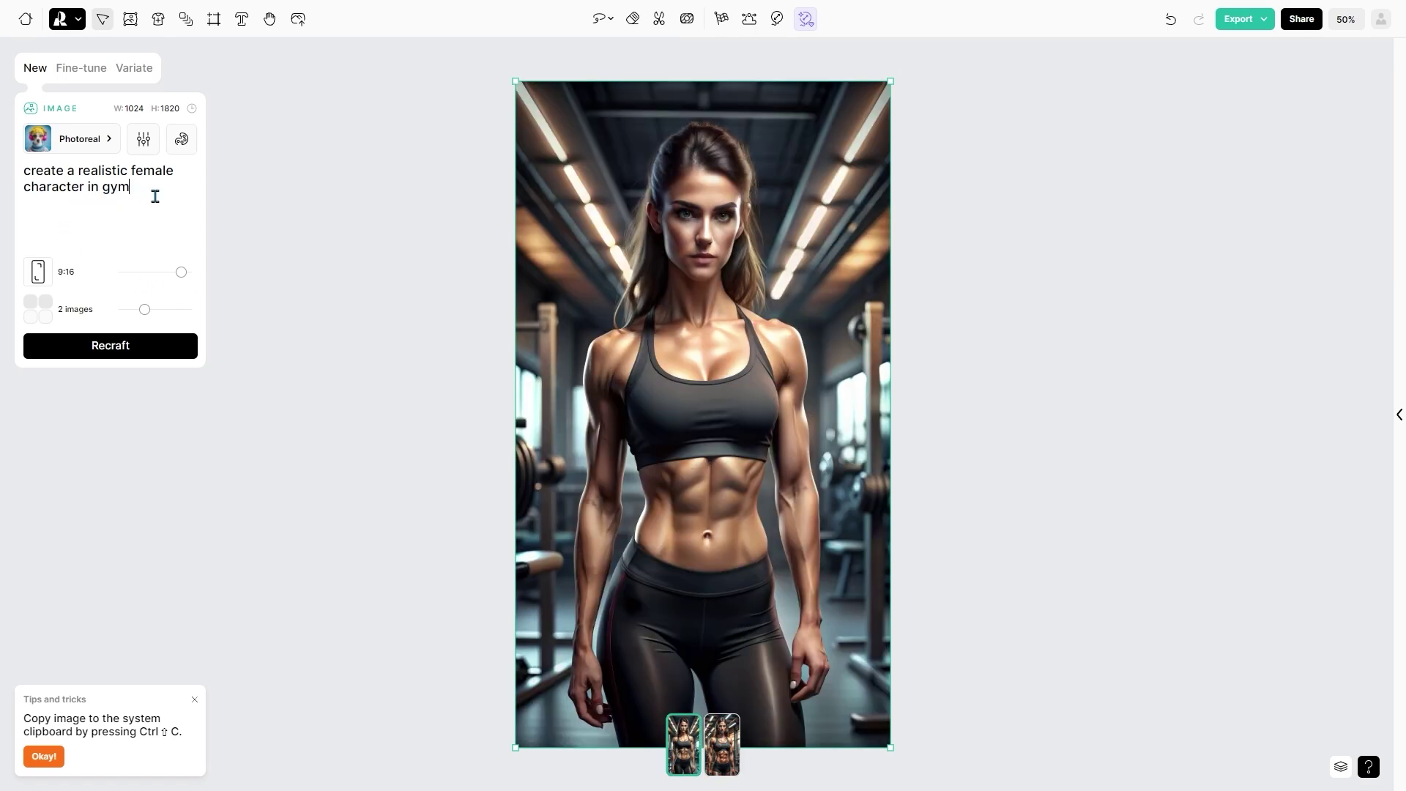
left_click(477, 388)
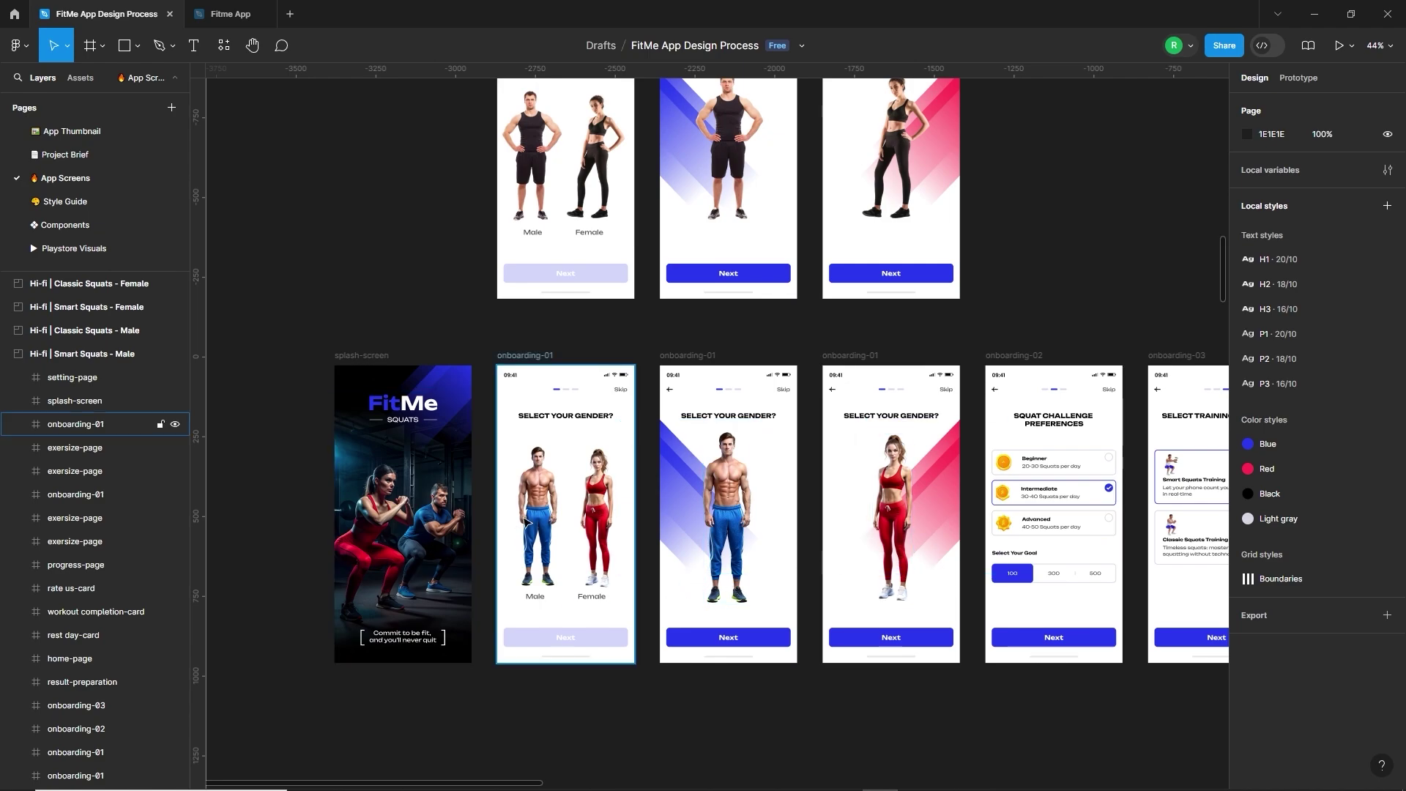
On the Components page, inspect the 09:41 status-bar and the blue Next button (Group 312)
scroll(647, 551, "down", 3)
scroll(512, 498, "down", 1)
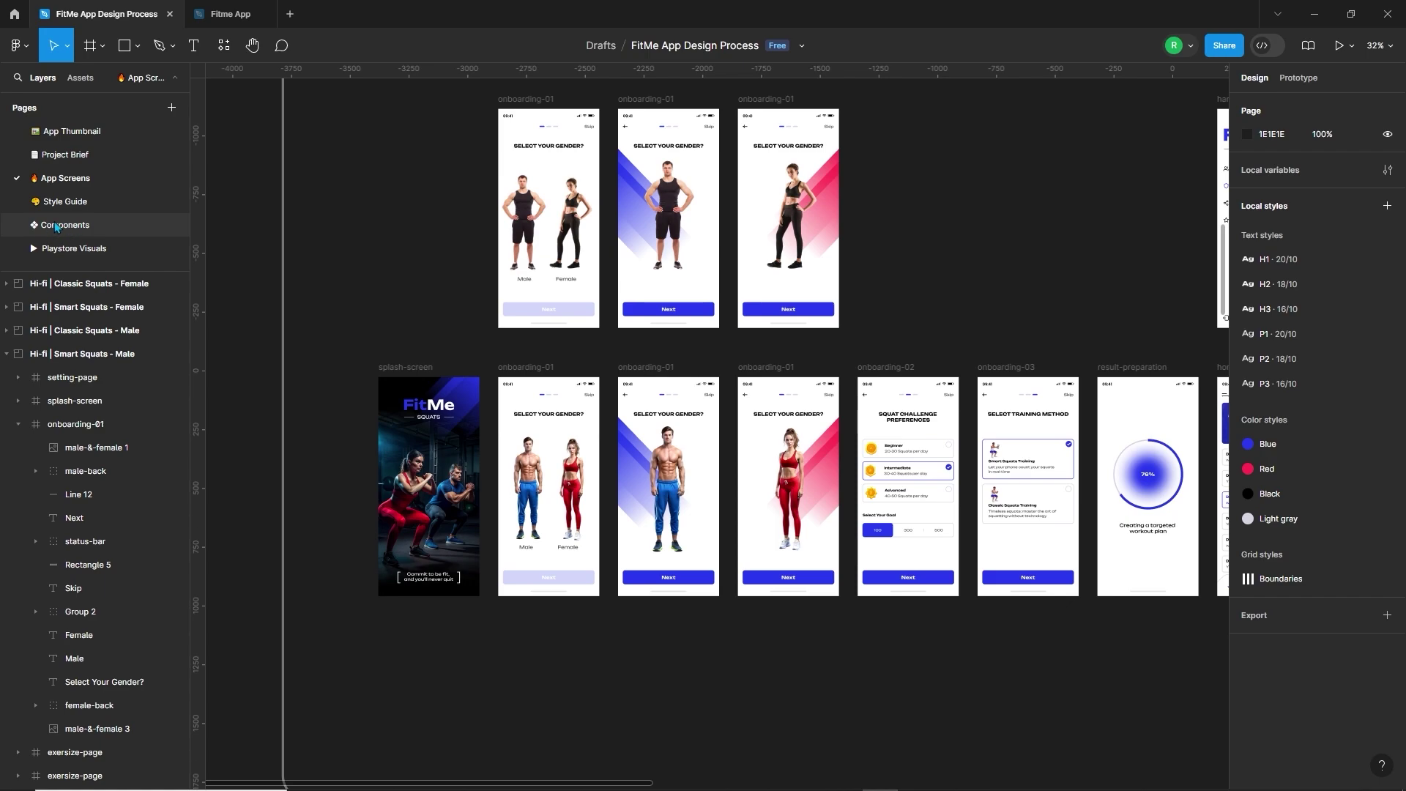
left_click(56, 226)
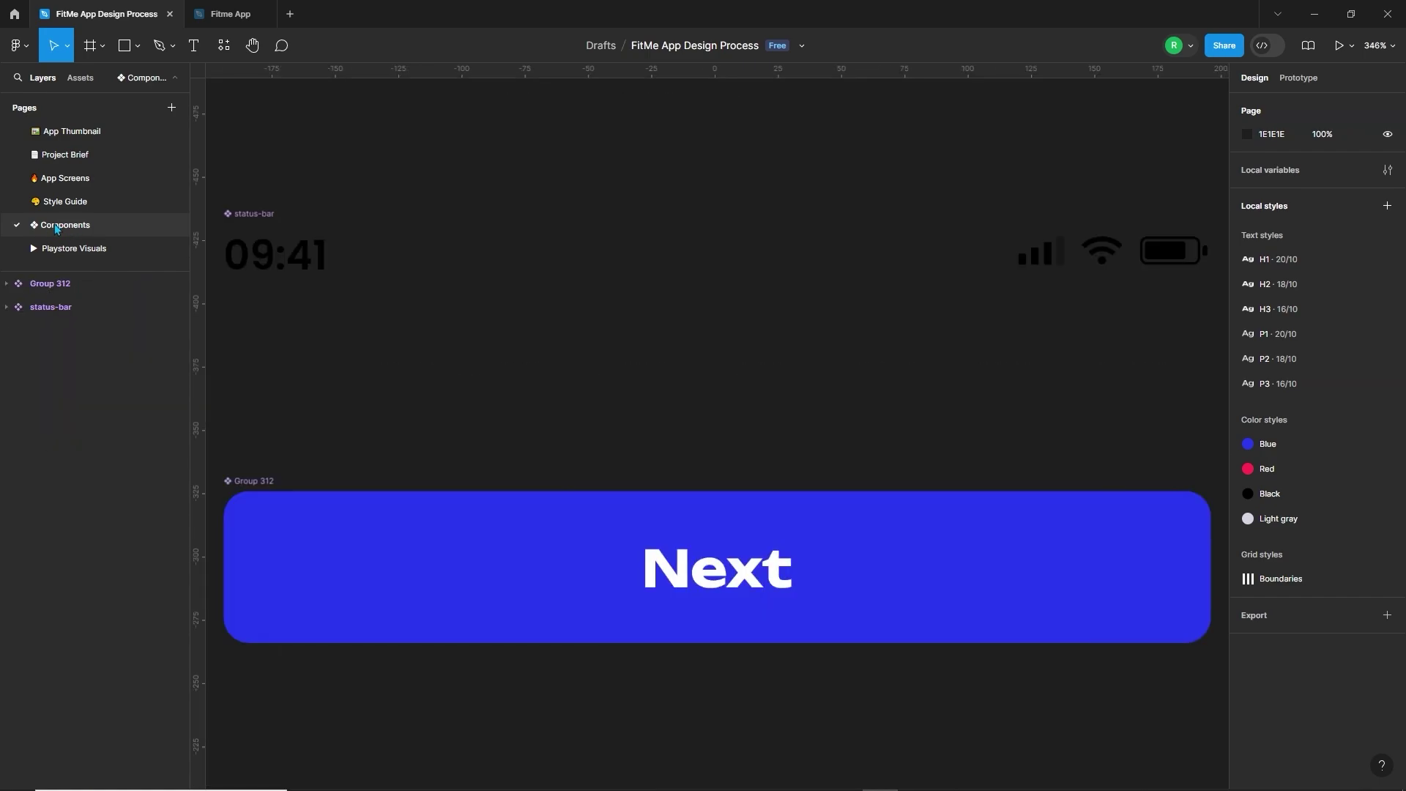
left_click(271, 249)
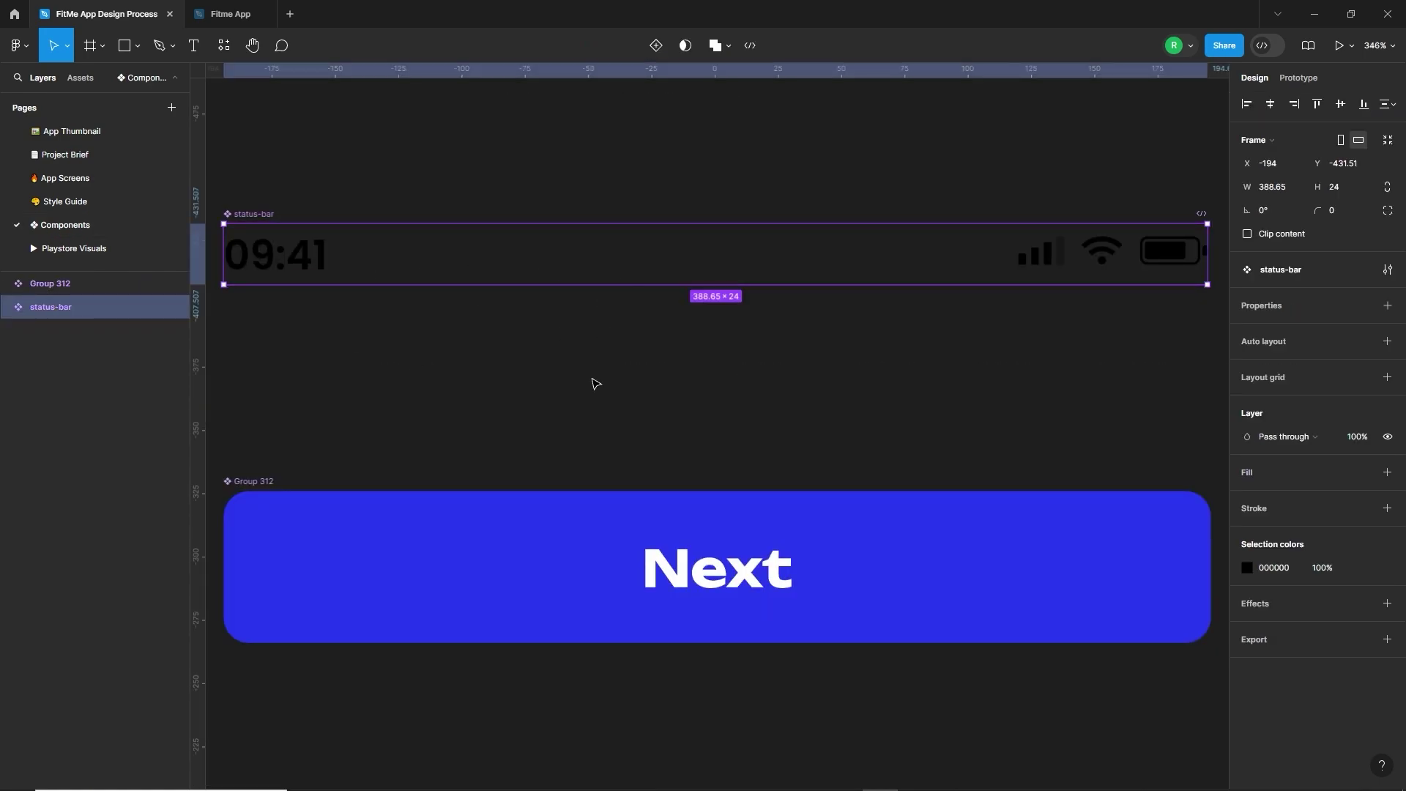
left_click(525, 563)
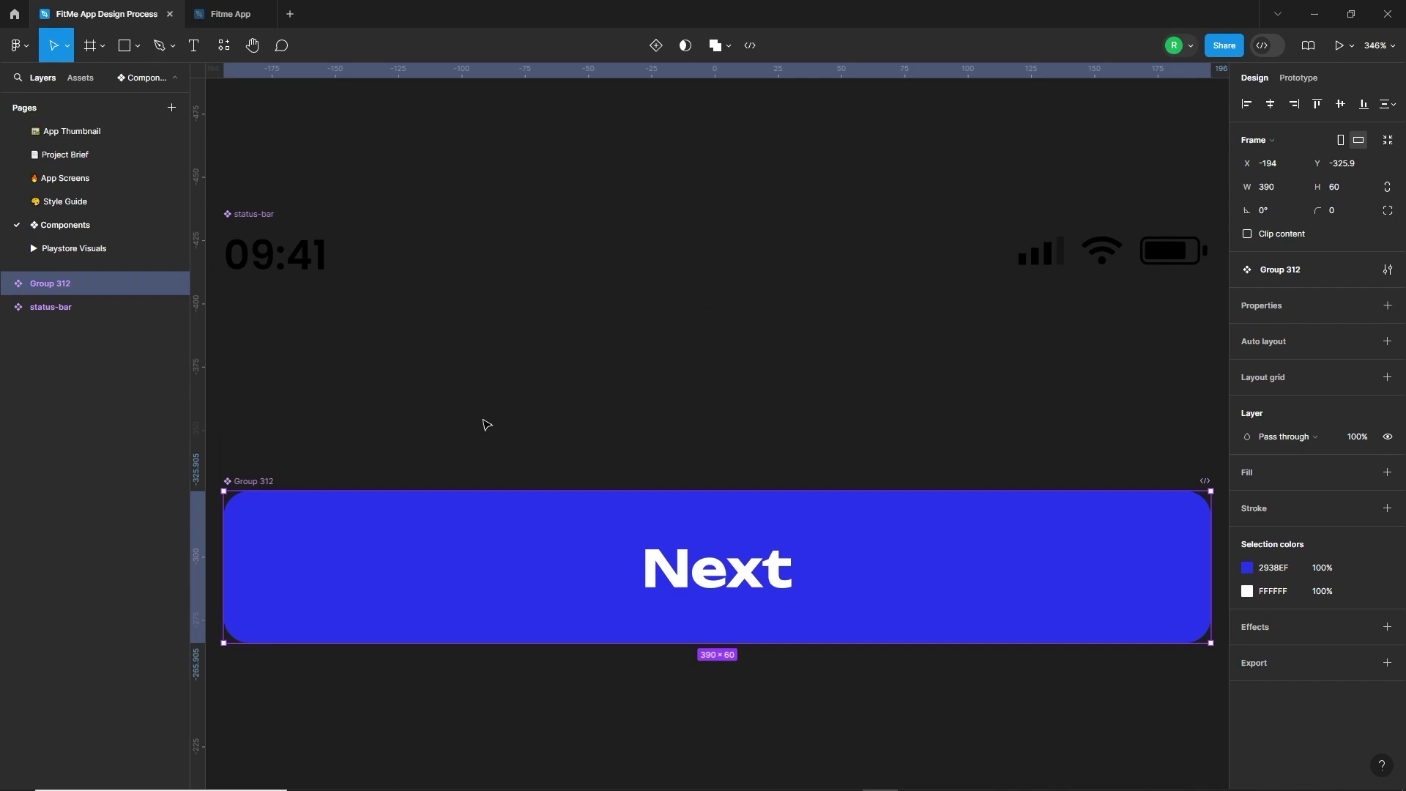
left_click(626, 438)
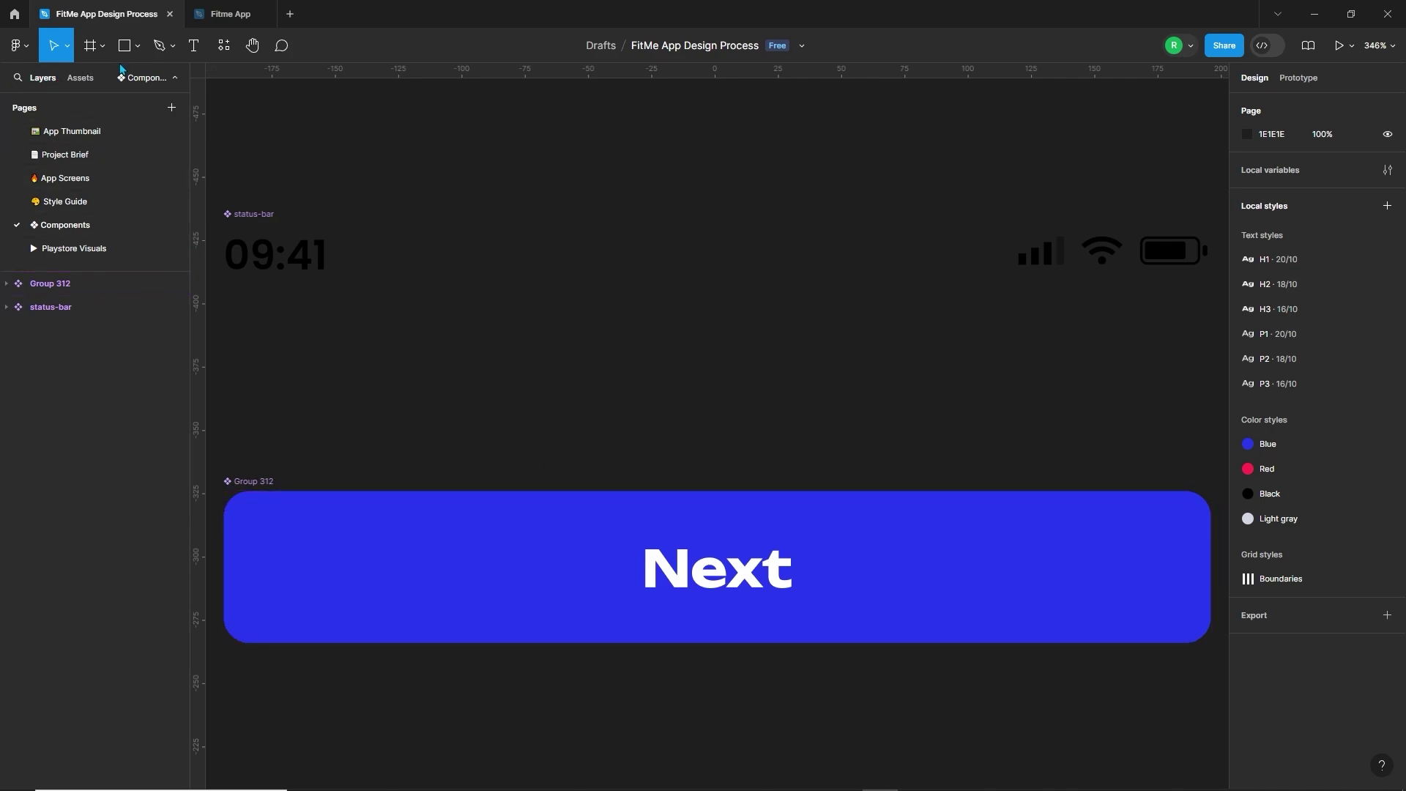
left_click(76, 182)
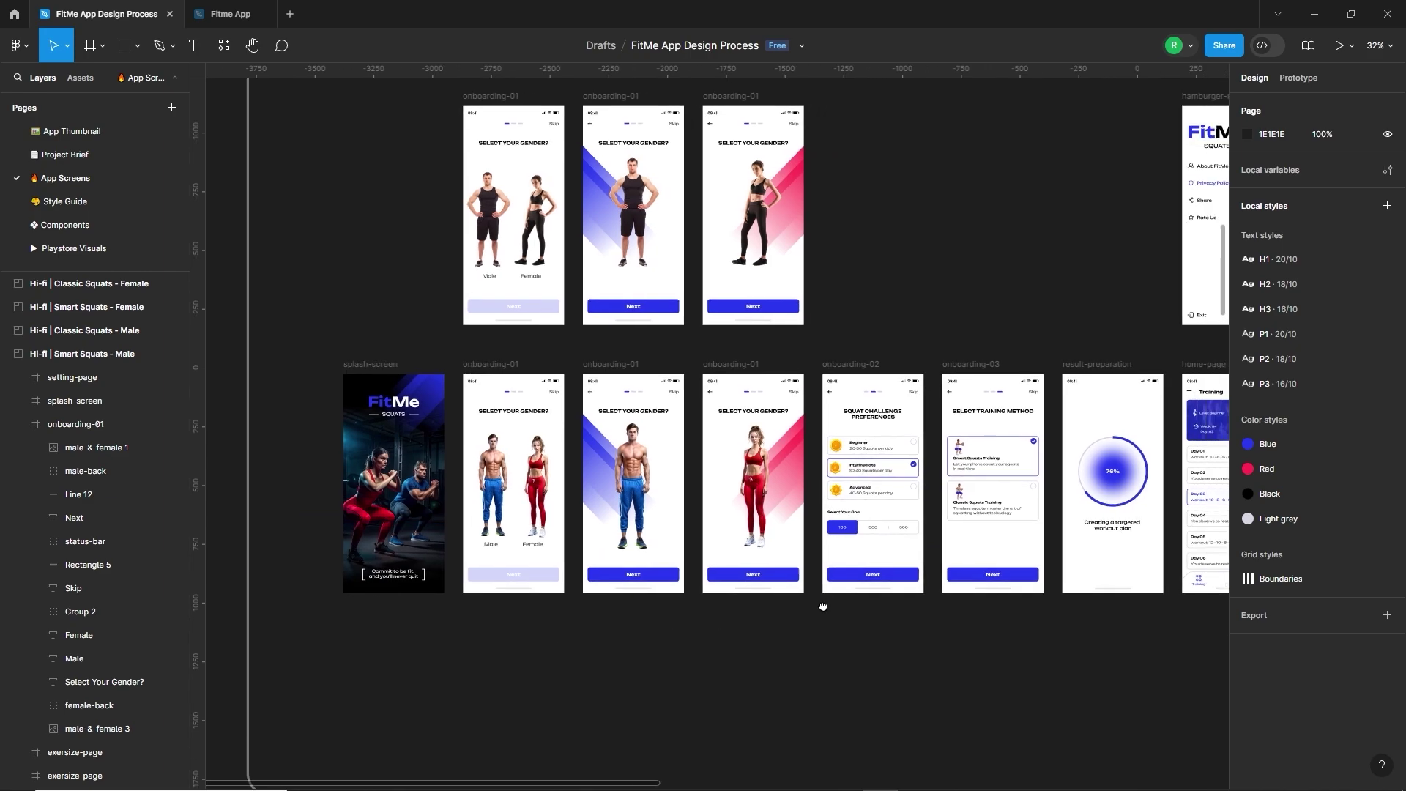
left_click_drag(823, 607, 716, 666)
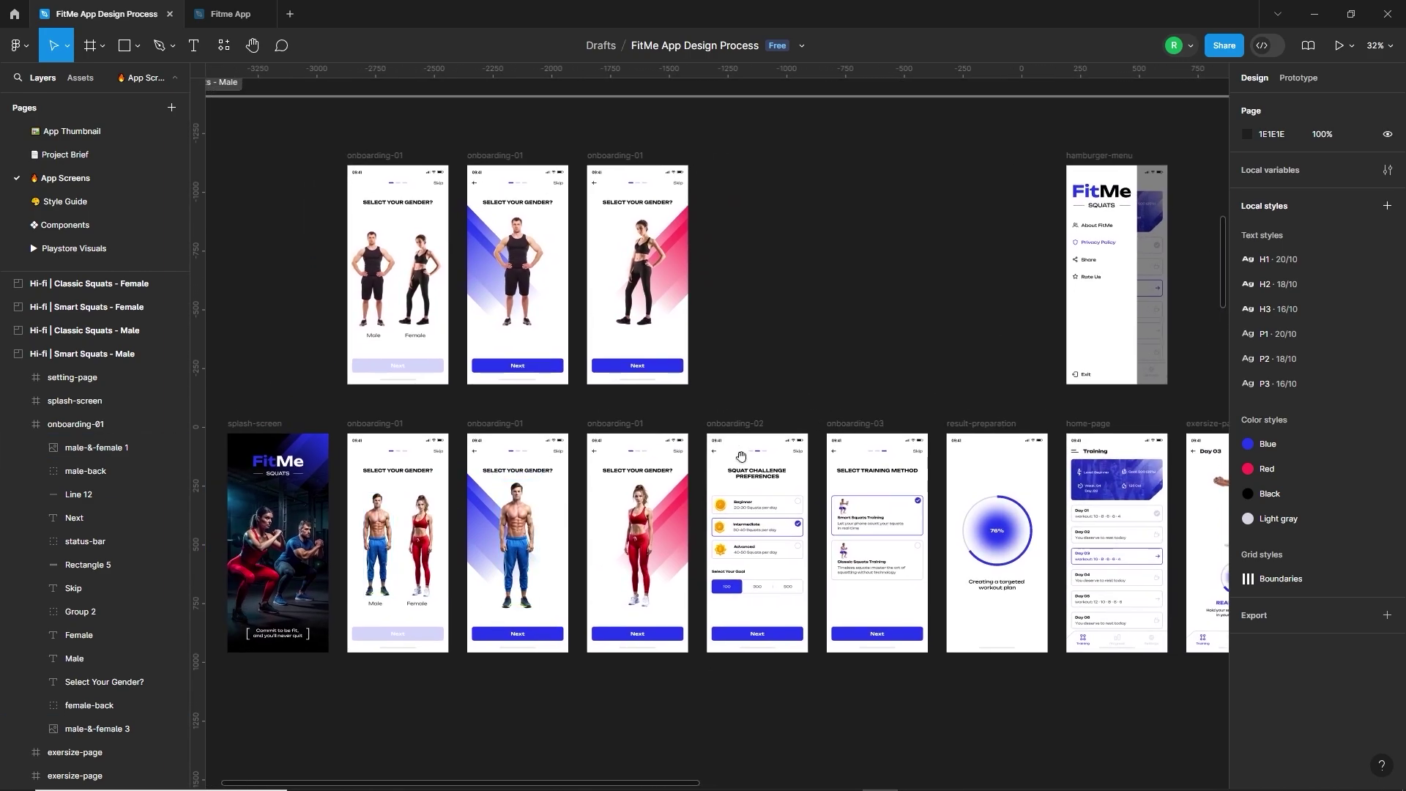
left_click_drag(741, 457, 634, 434)
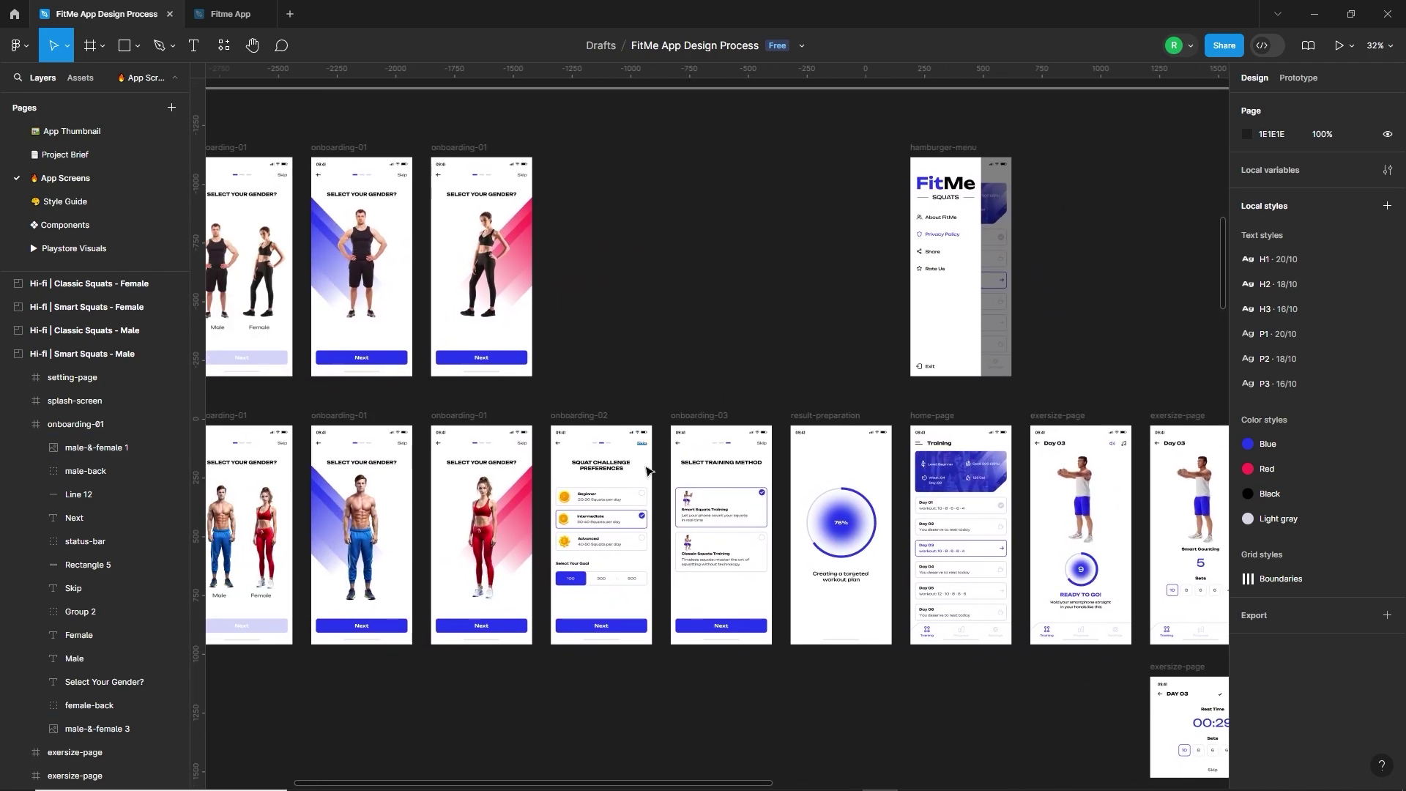
scroll(589, 544, "up", 3)
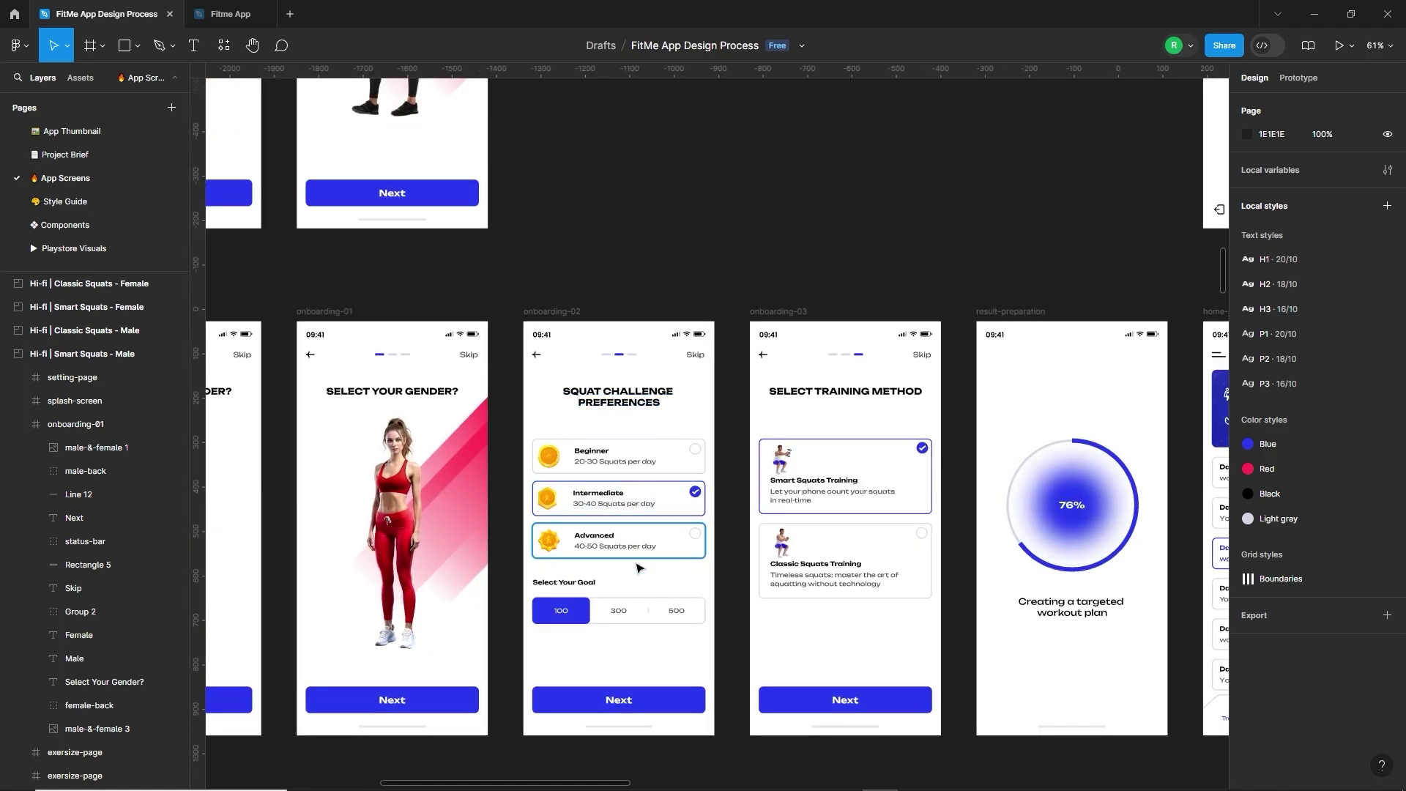
scroll(718, 642, "right", 4)
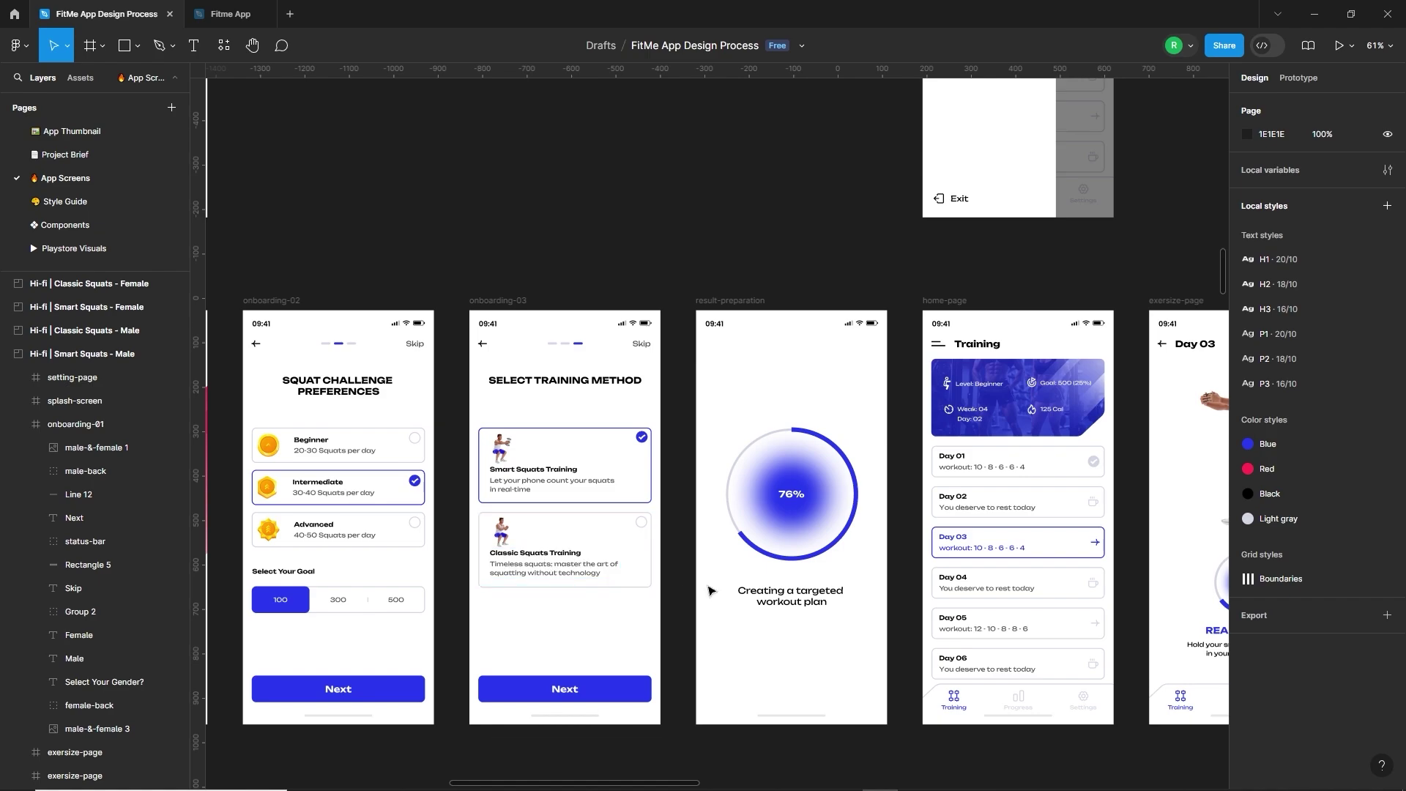
scroll(842, 550, "right", 3)
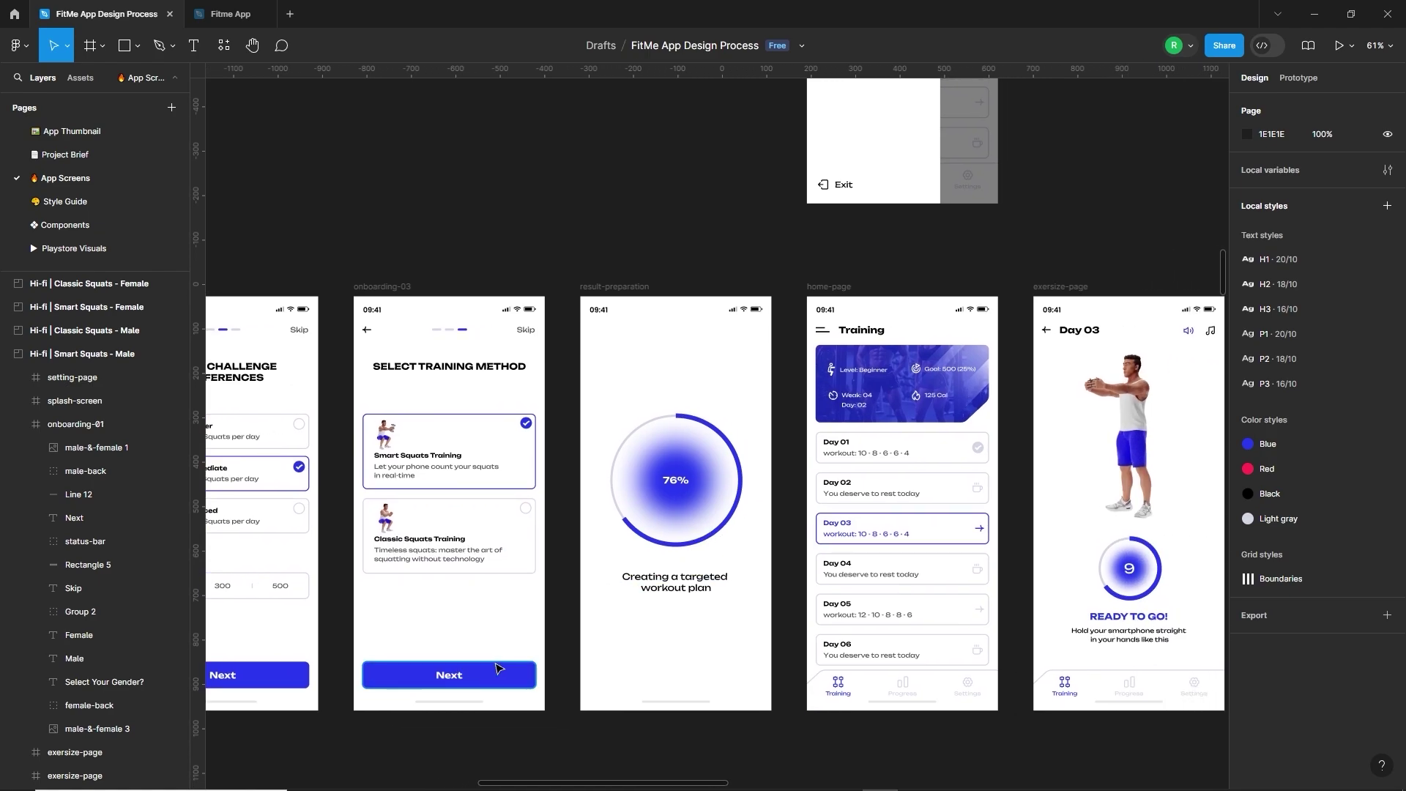
scroll(681, 570, "right", 3)
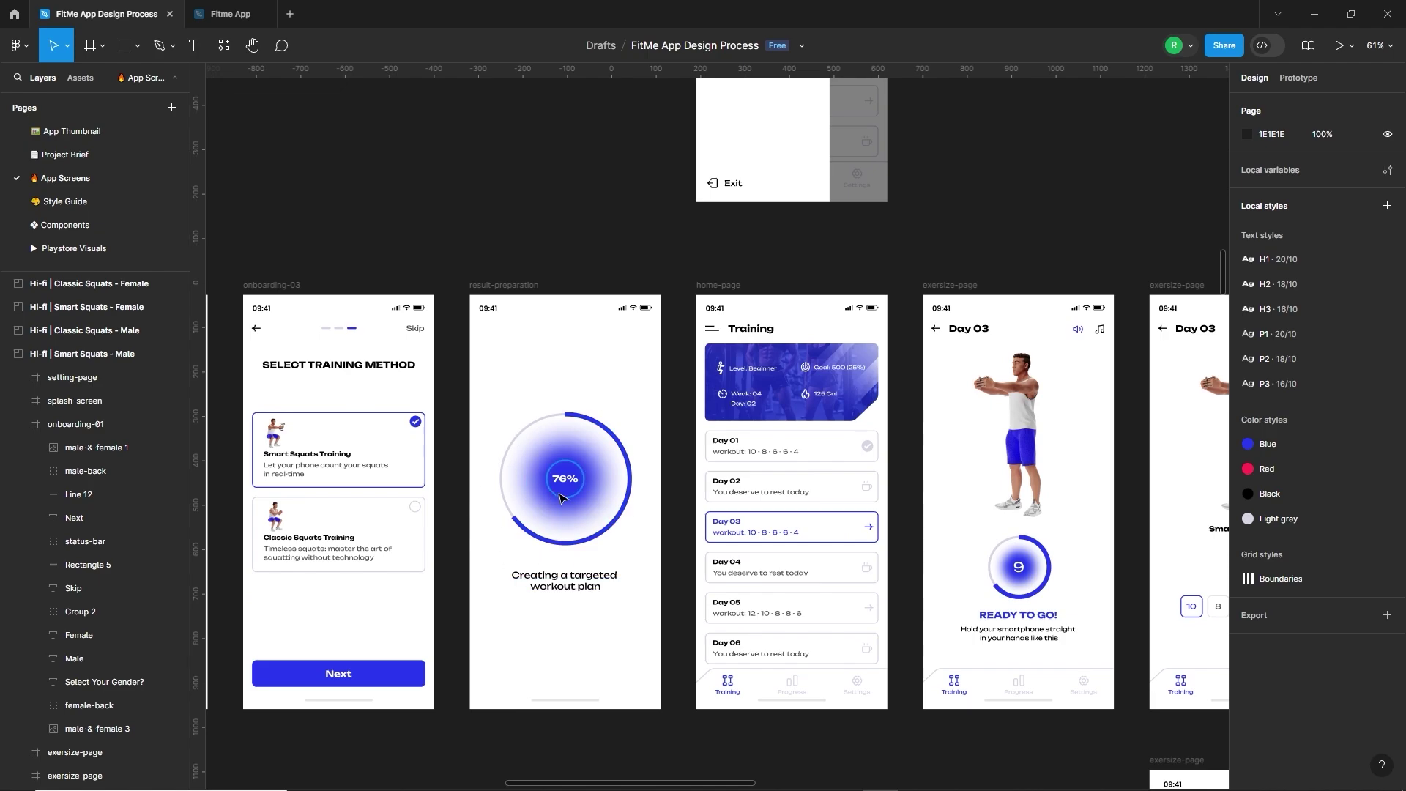
scroll(560, 498, "right", 3)
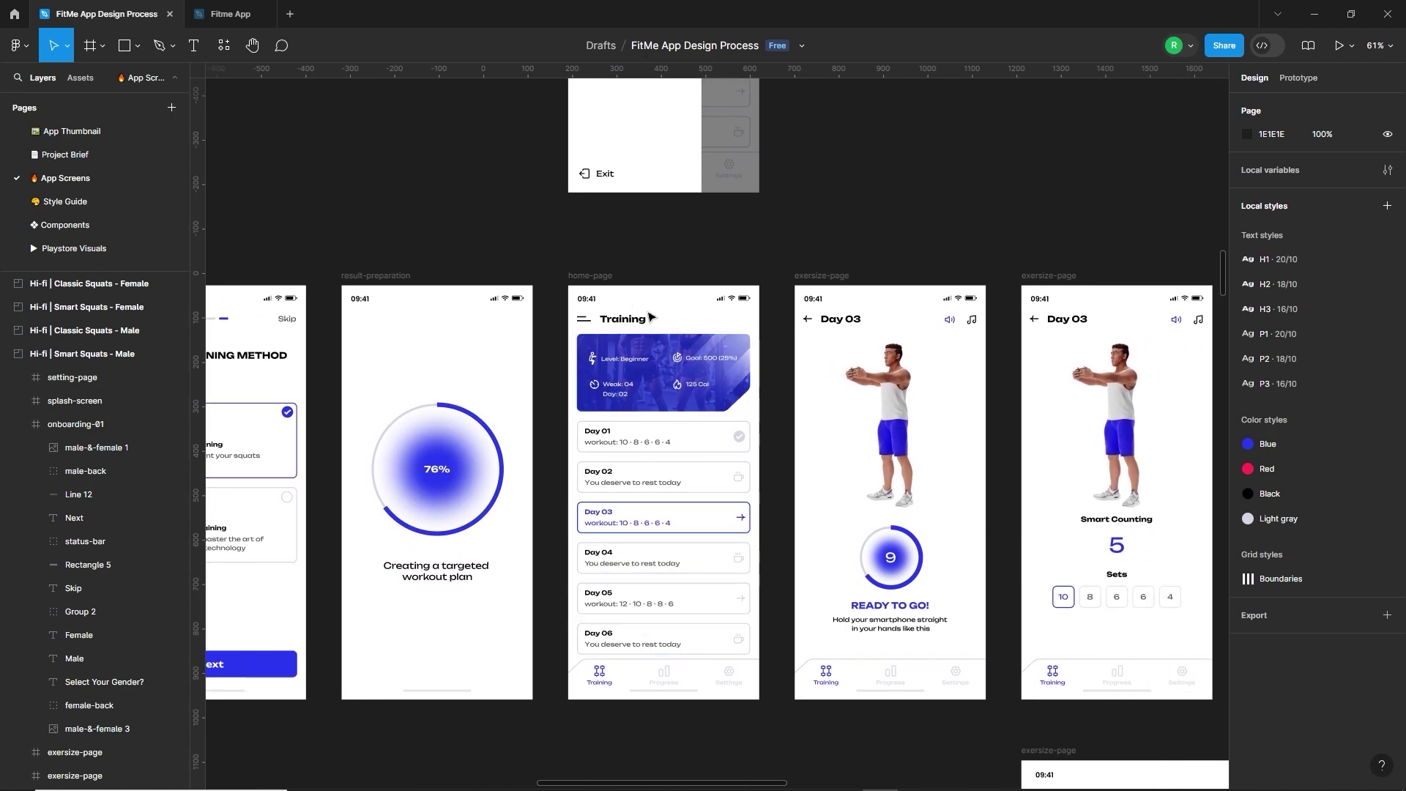
scroll(631, 549, "down", 5, "ctrl")
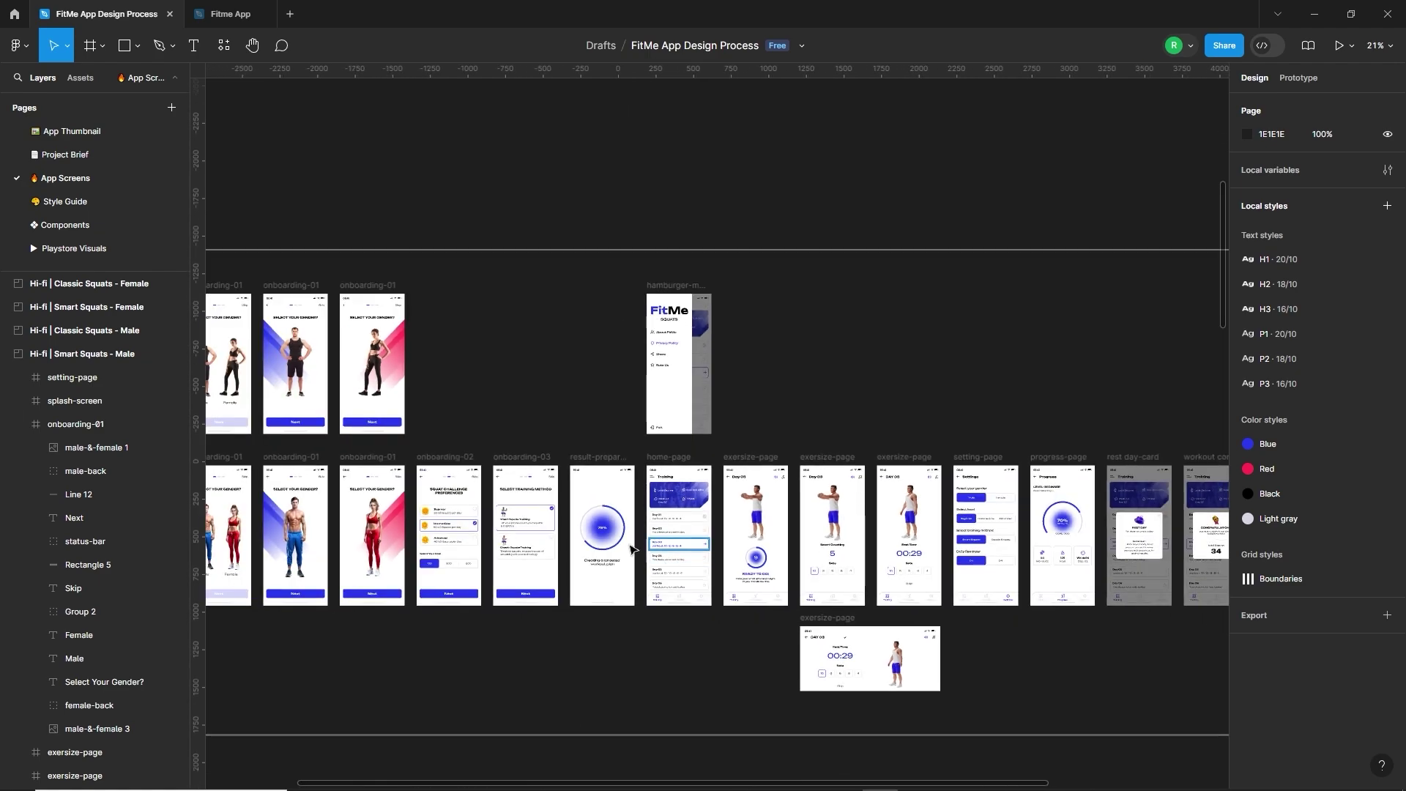
scroll(632, 549, "up", 10)
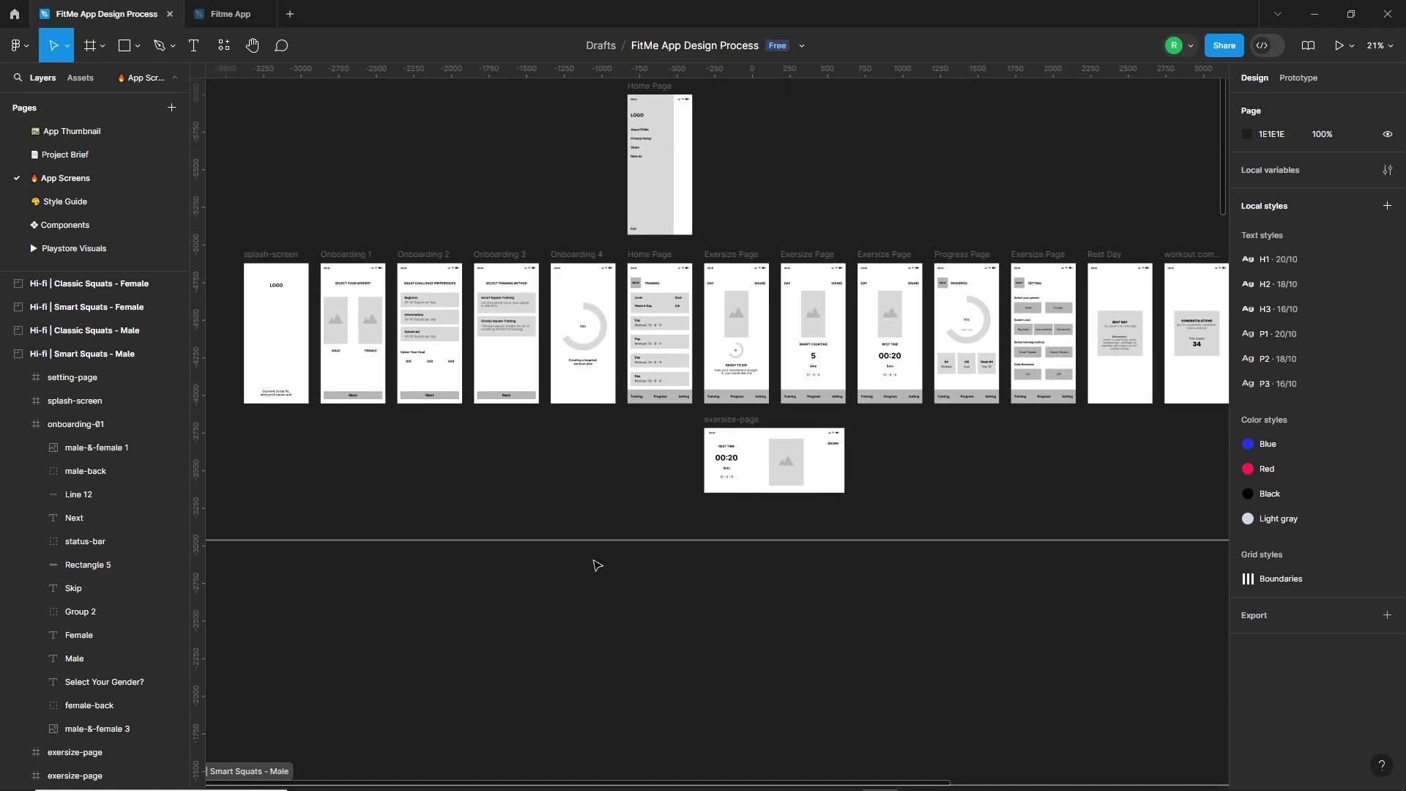
scroll(400, 312, "up", 5, "ctrl")
scroll(659, 322, "down", 6, "ctrl")
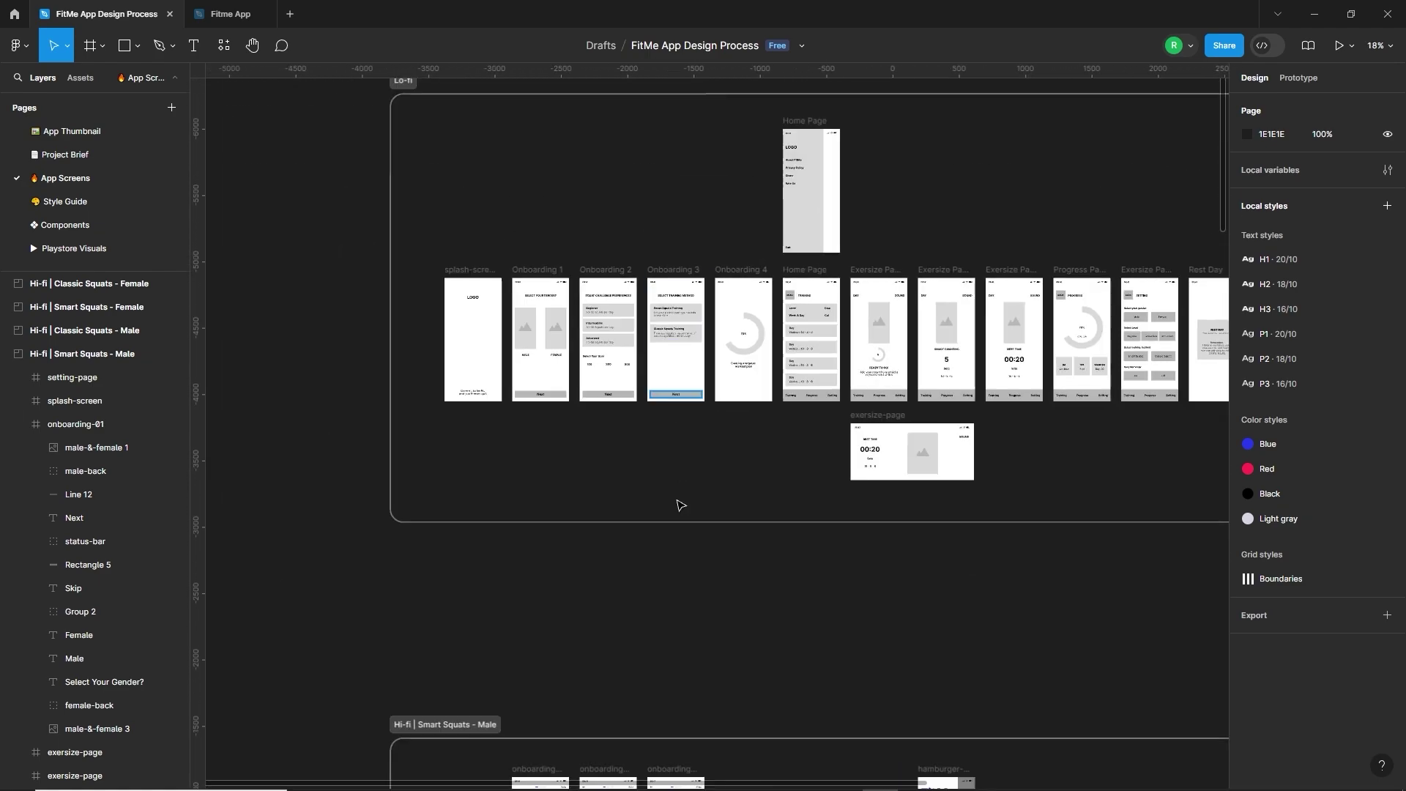
scroll(680, 505, "down", 5)
scroll(608, 681, "up", 5, "ctrl")
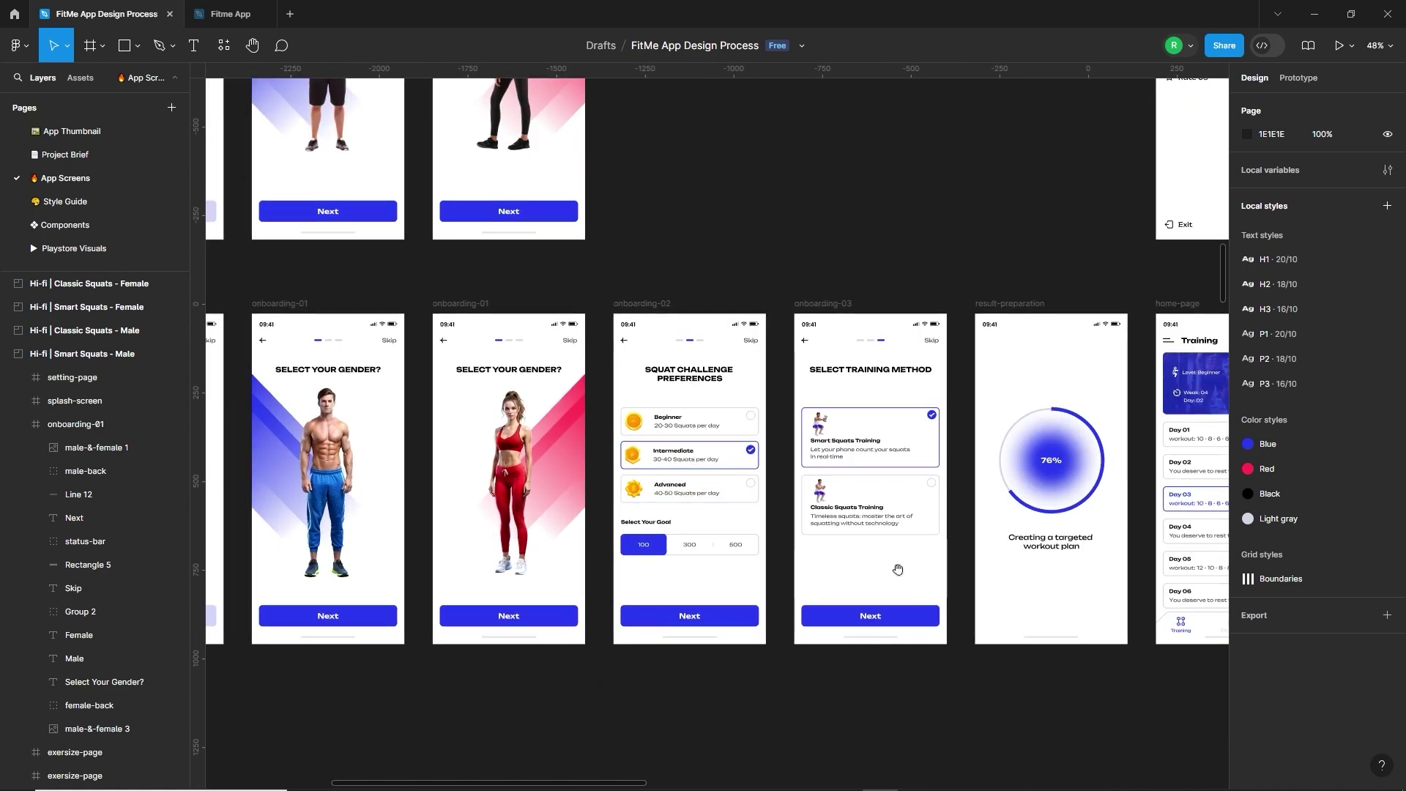
scroll(897, 569, "left", 3)
scroll(898, 569, "right", 10)
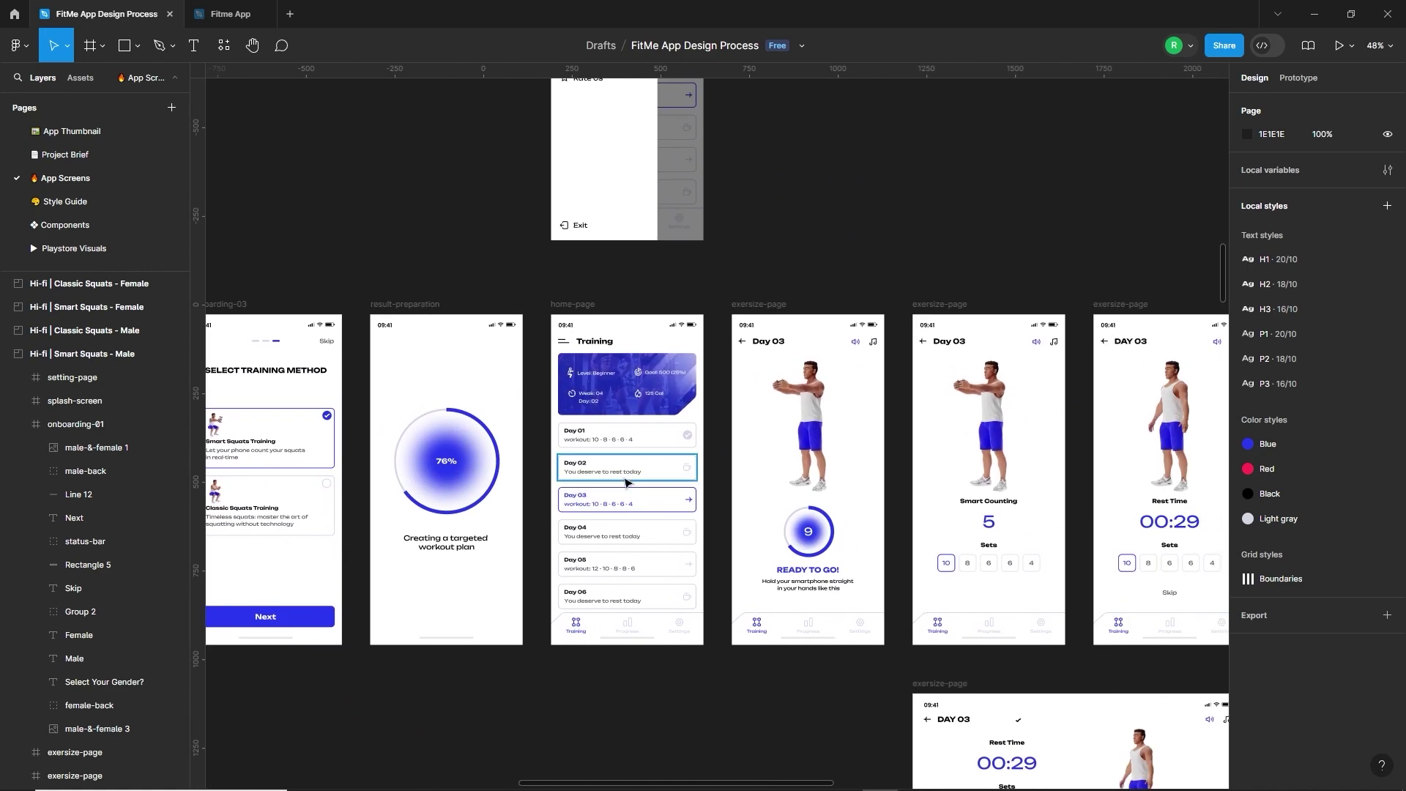
scroll(626, 482, "up", 3, "ctrl")
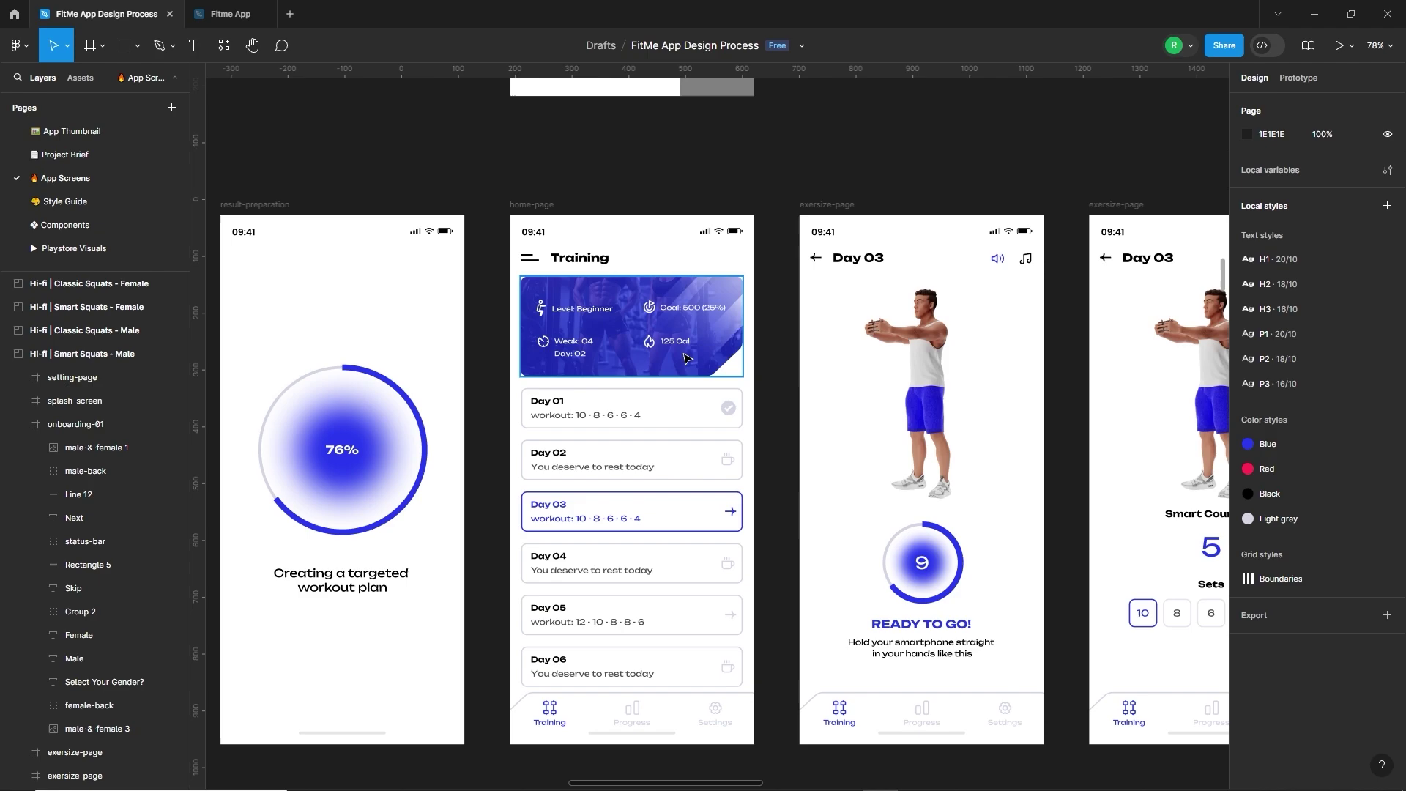
scroll(696, 527, "down", 5, "ctrl")
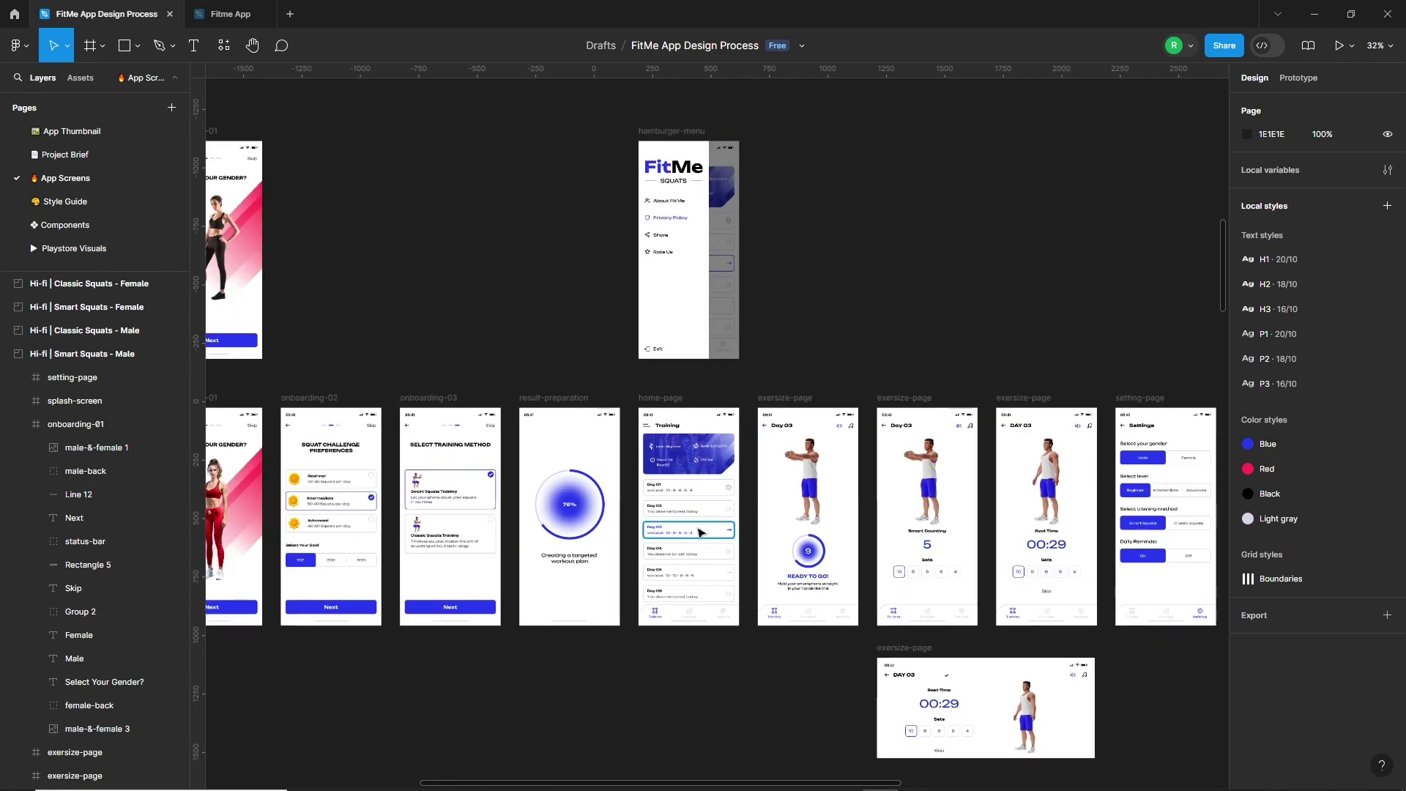
scroll(701, 533, "right", 2)
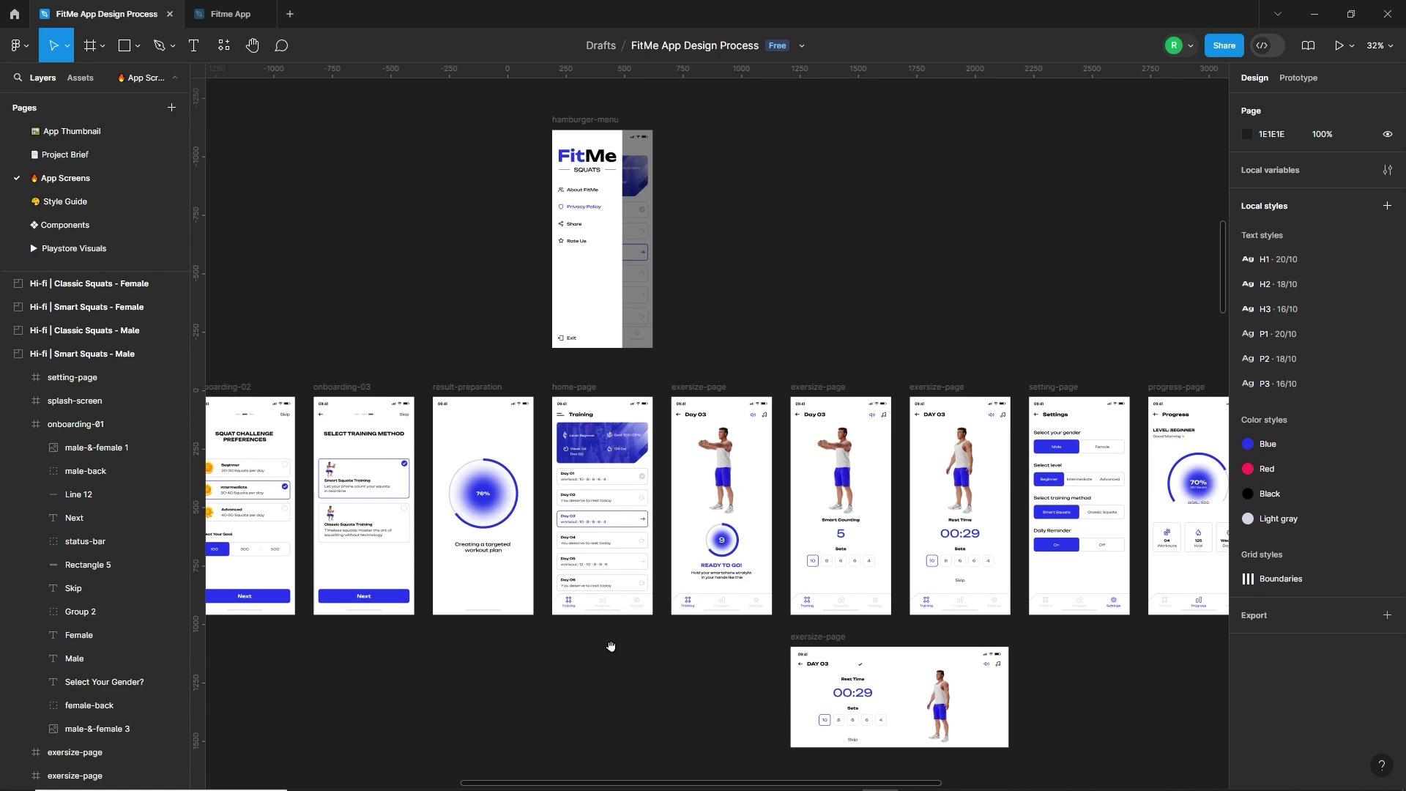
left_click_drag(610, 649, 552, 670)
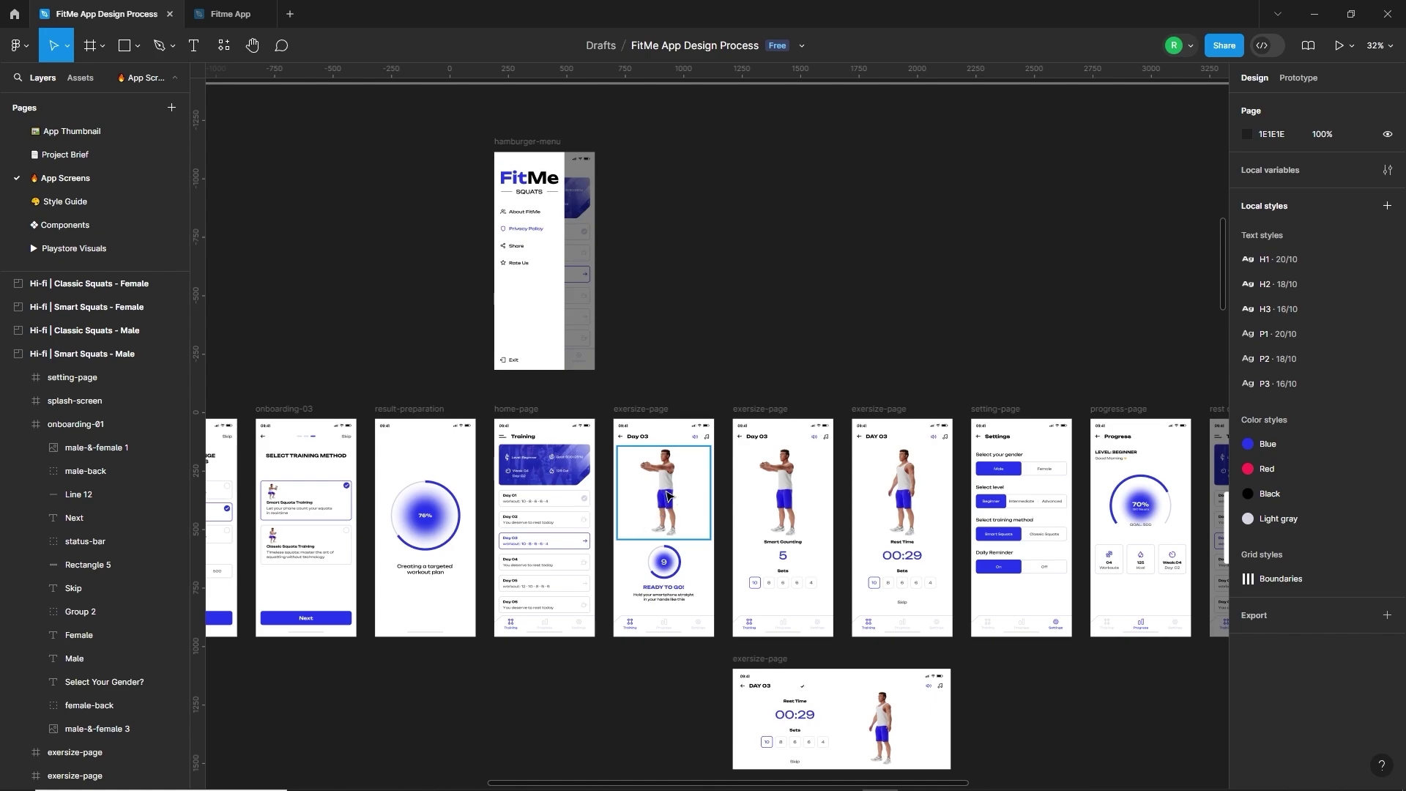
scroll(663, 509, "up", 5)
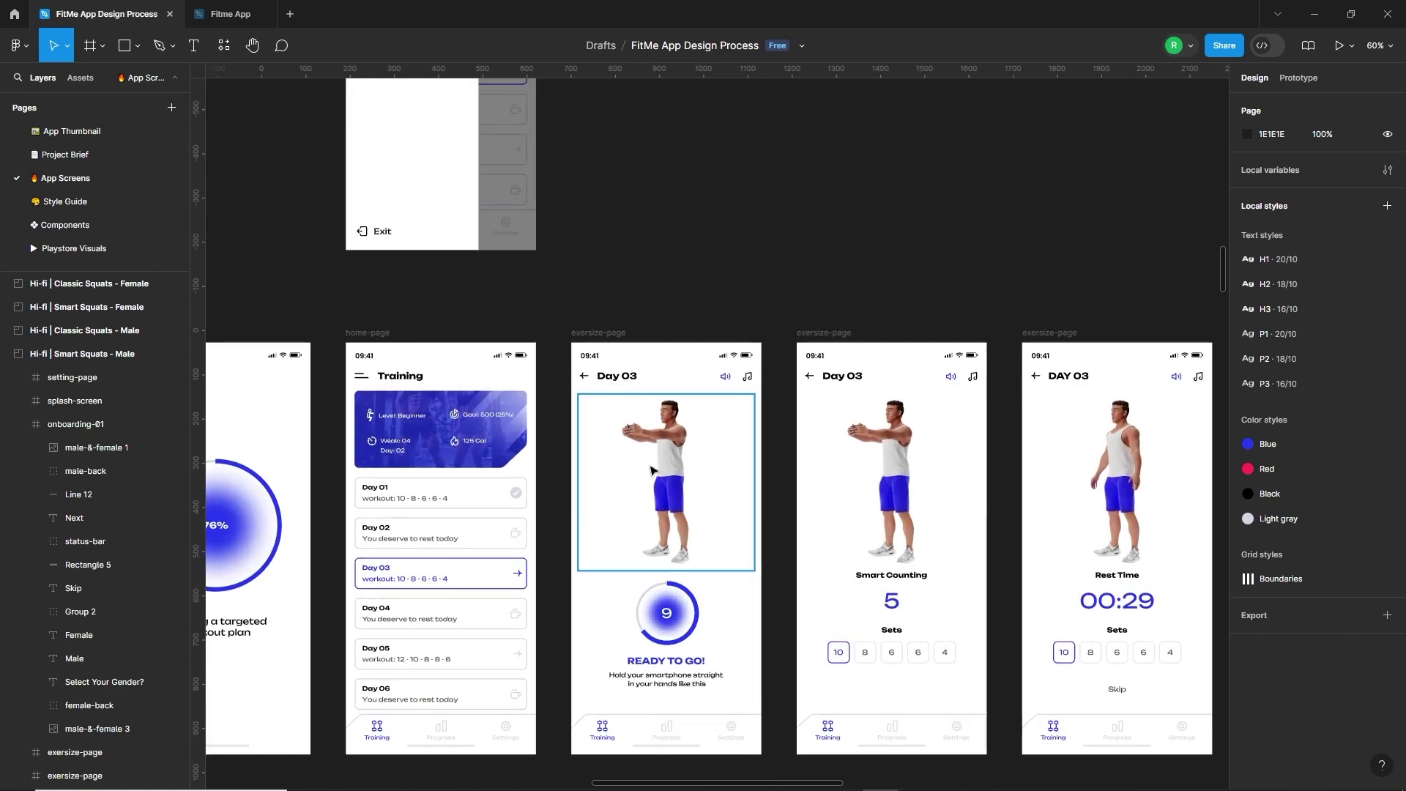
Select the Day 03 exersize-page frame to preview as a prototype
left_click(612, 335)
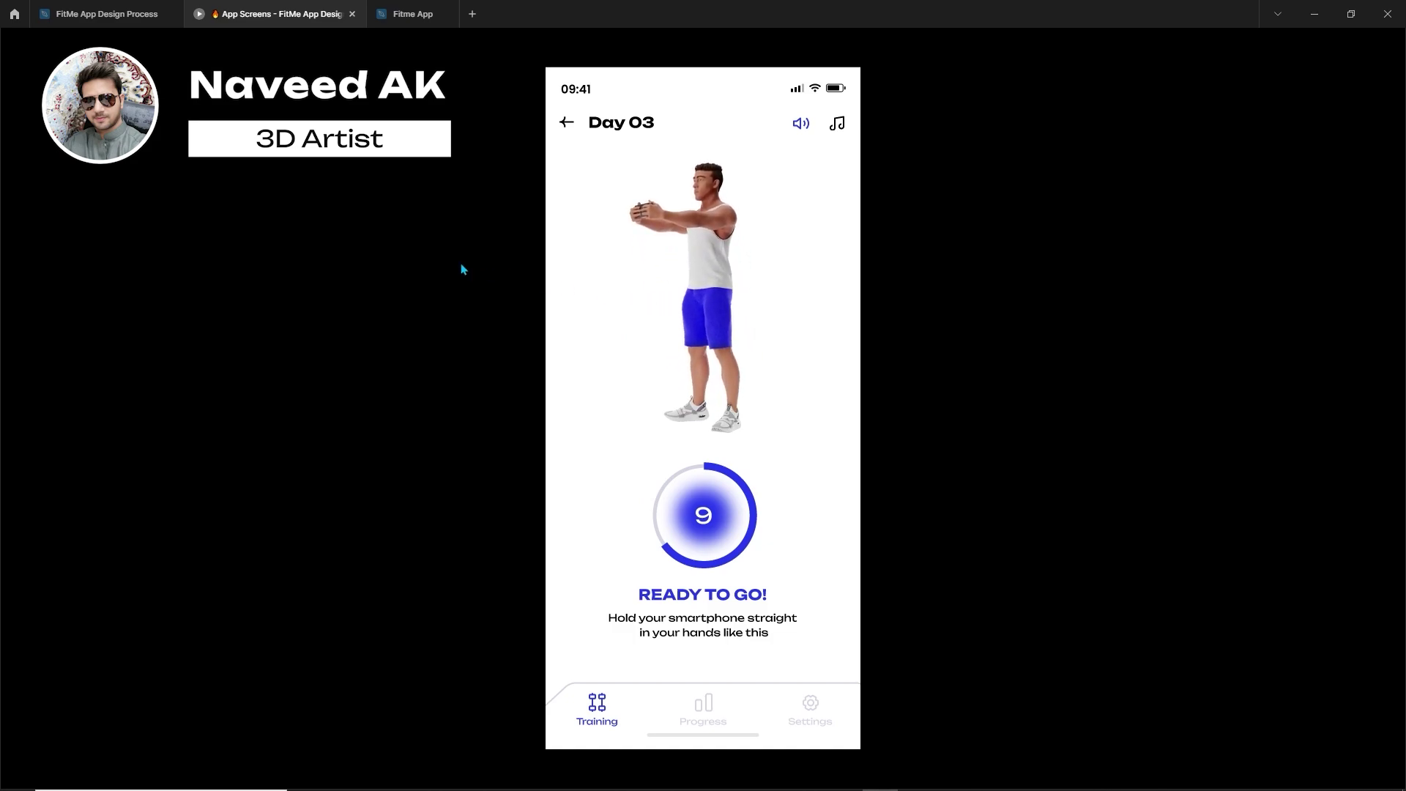
Close the prototype preview tab and return to the design file with nothing selected
left_click(107, 14)
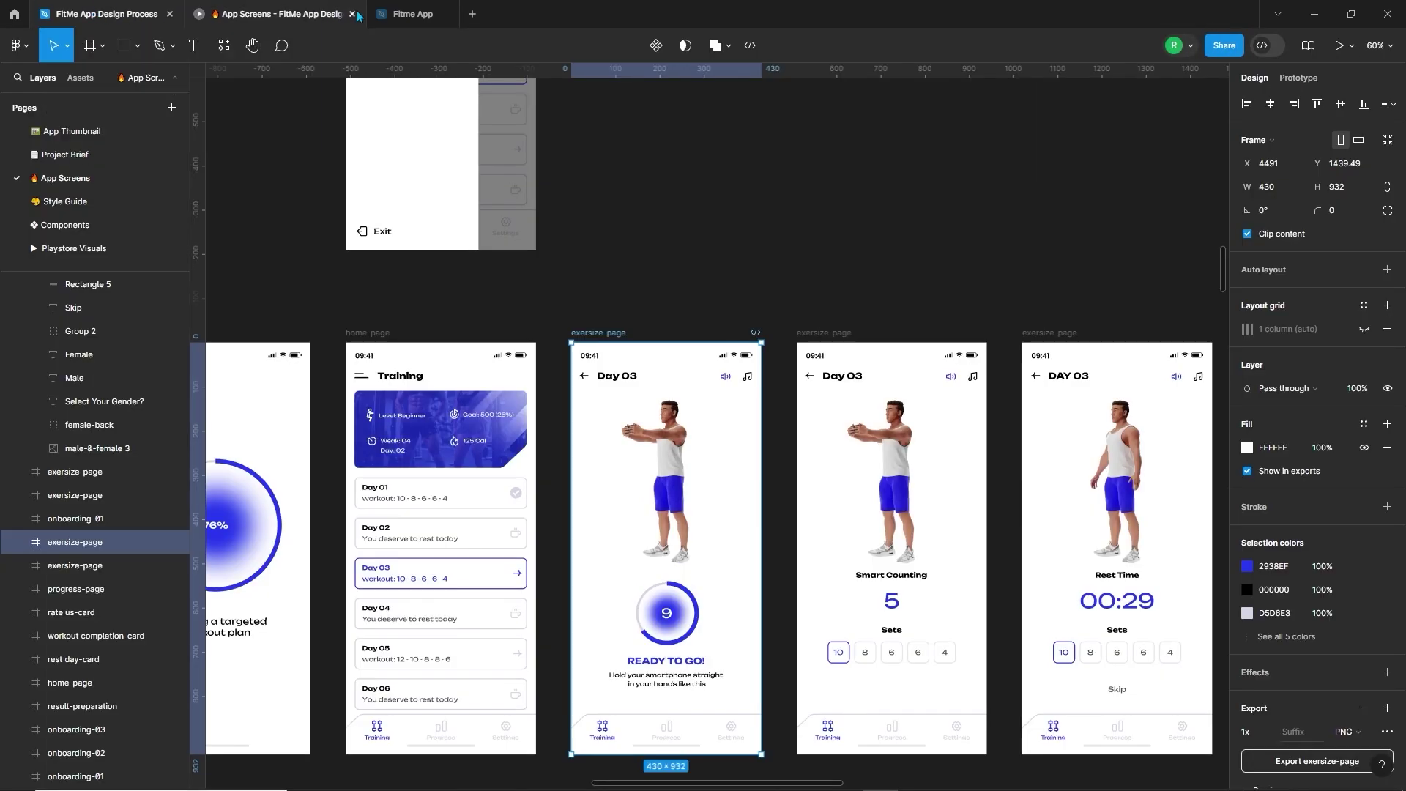
left_click(352, 14)
left_click(788, 538)
Pan across the settings, progress, rest-day, rate-us and goal-completion screens
scroll(938, 558, "down", 3)
scroll(939, 558, "right", 5)
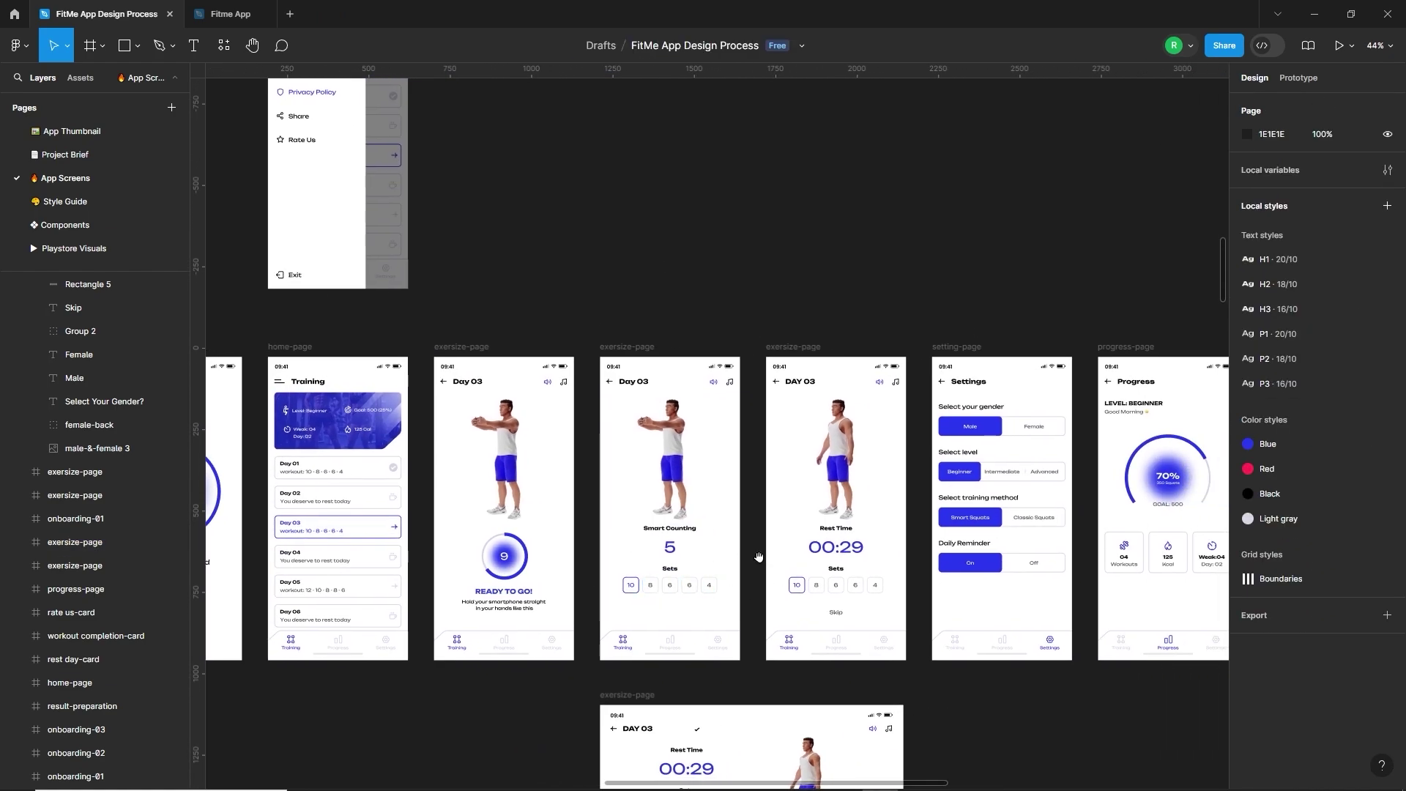
scroll(758, 556, "right", 2)
scroll(769, 600, "right", 3)
scroll(769, 600, "down", 1)
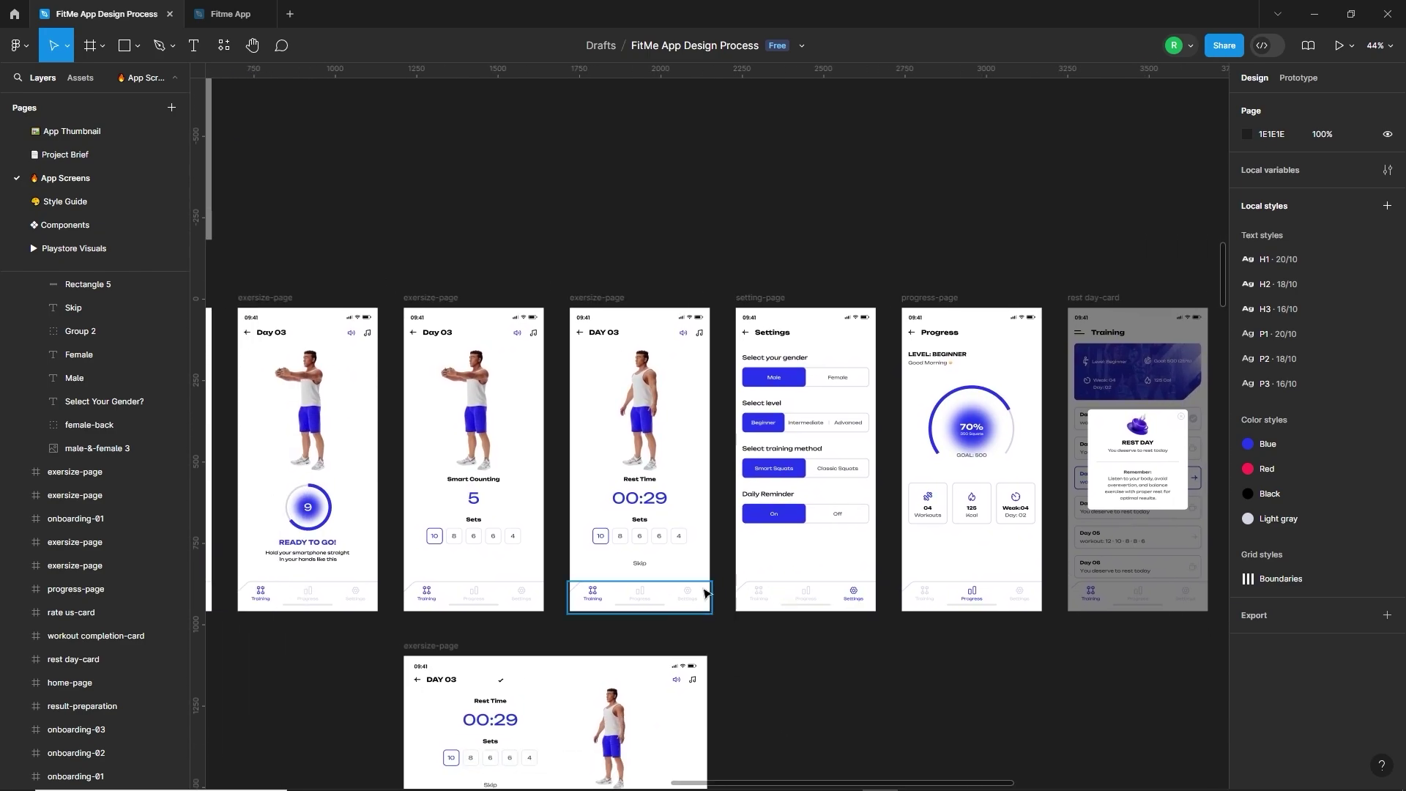
scroll(806, 583, "right", 2)
scroll(806, 512, "up", 3)
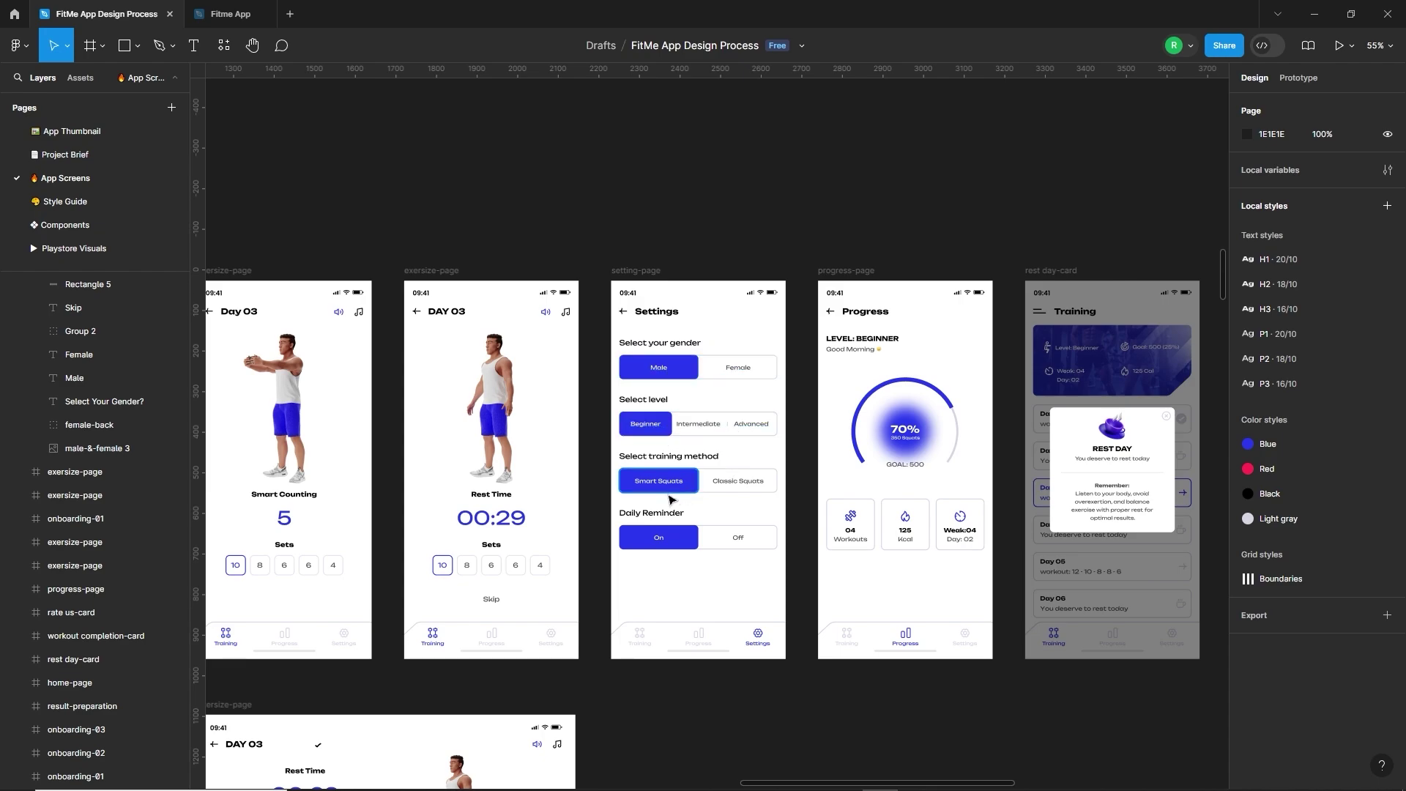
scroll(654, 622, "down", 4)
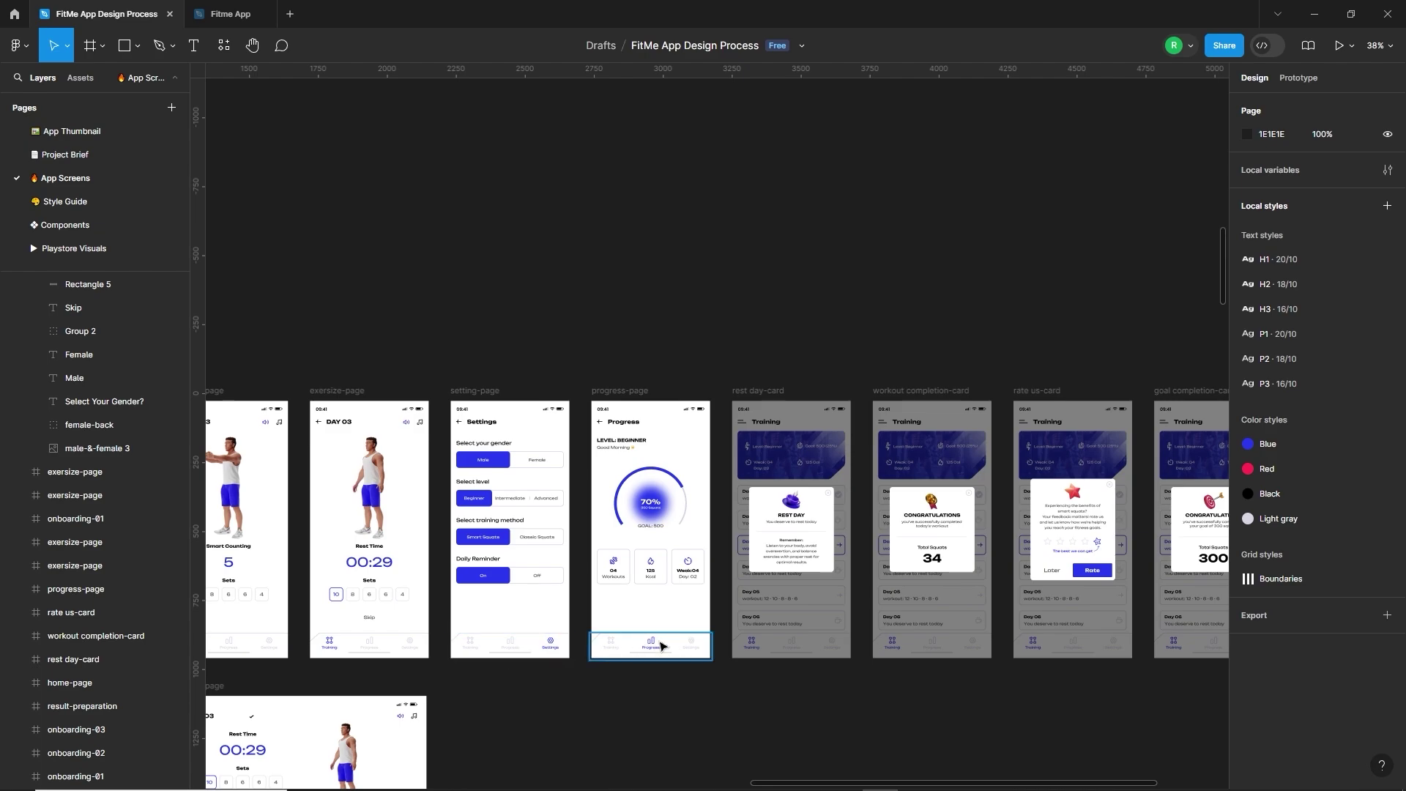
scroll(605, 538, "up", 2)
scroll(605, 538, "up", 4)
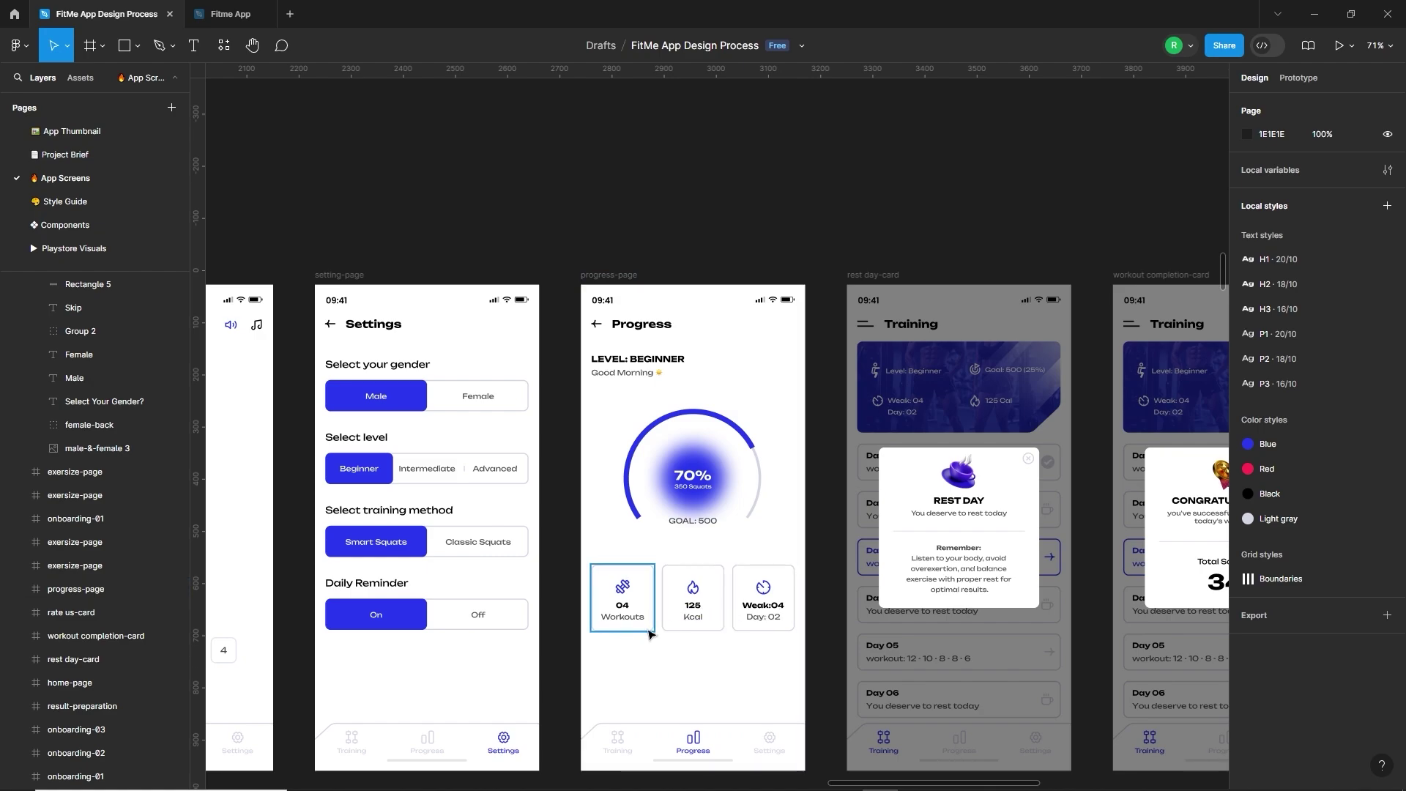
scroll(671, 619, "down", 4)
scroll(610, 642, "up", 2)
scroll(610, 642, "down", 3)
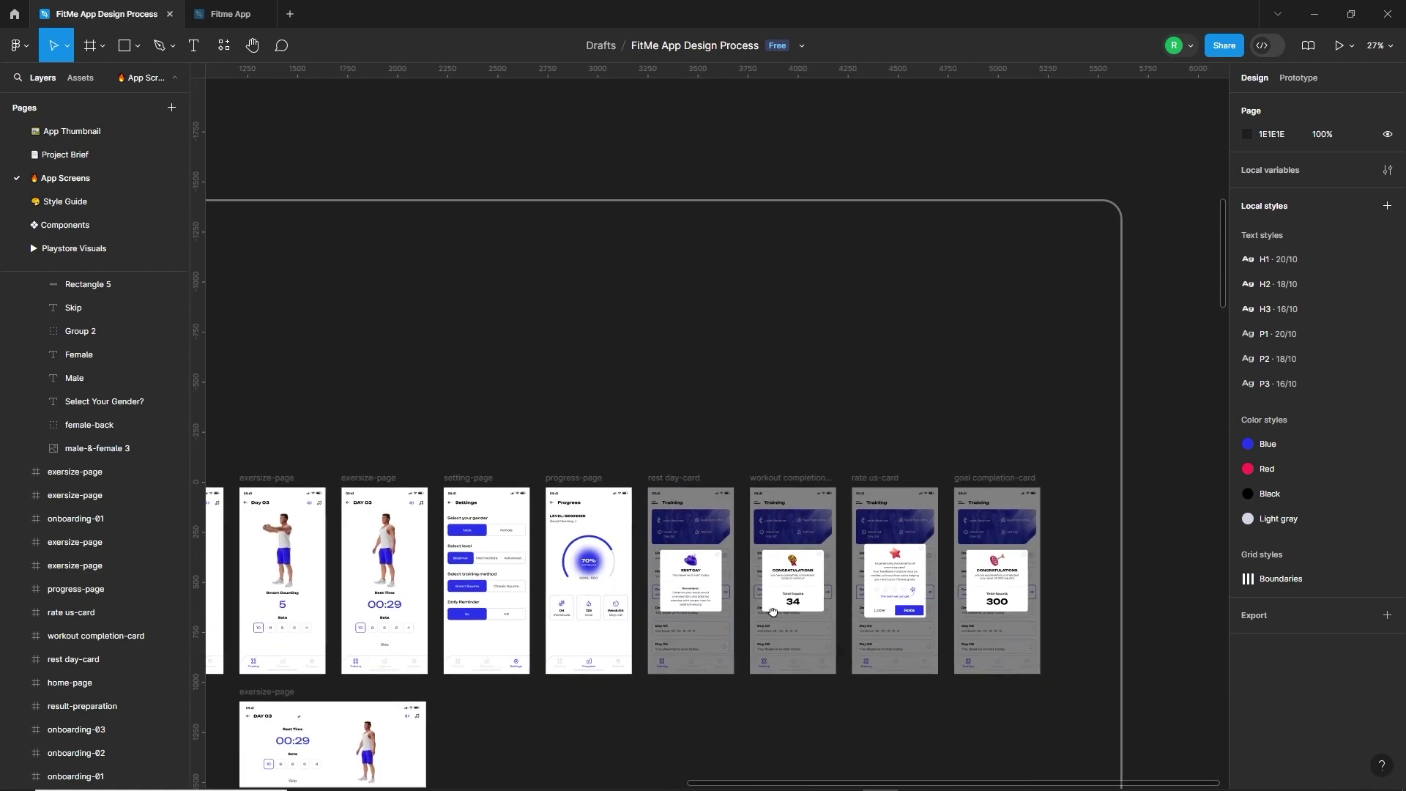
scroll(723, 574, "up", 3)
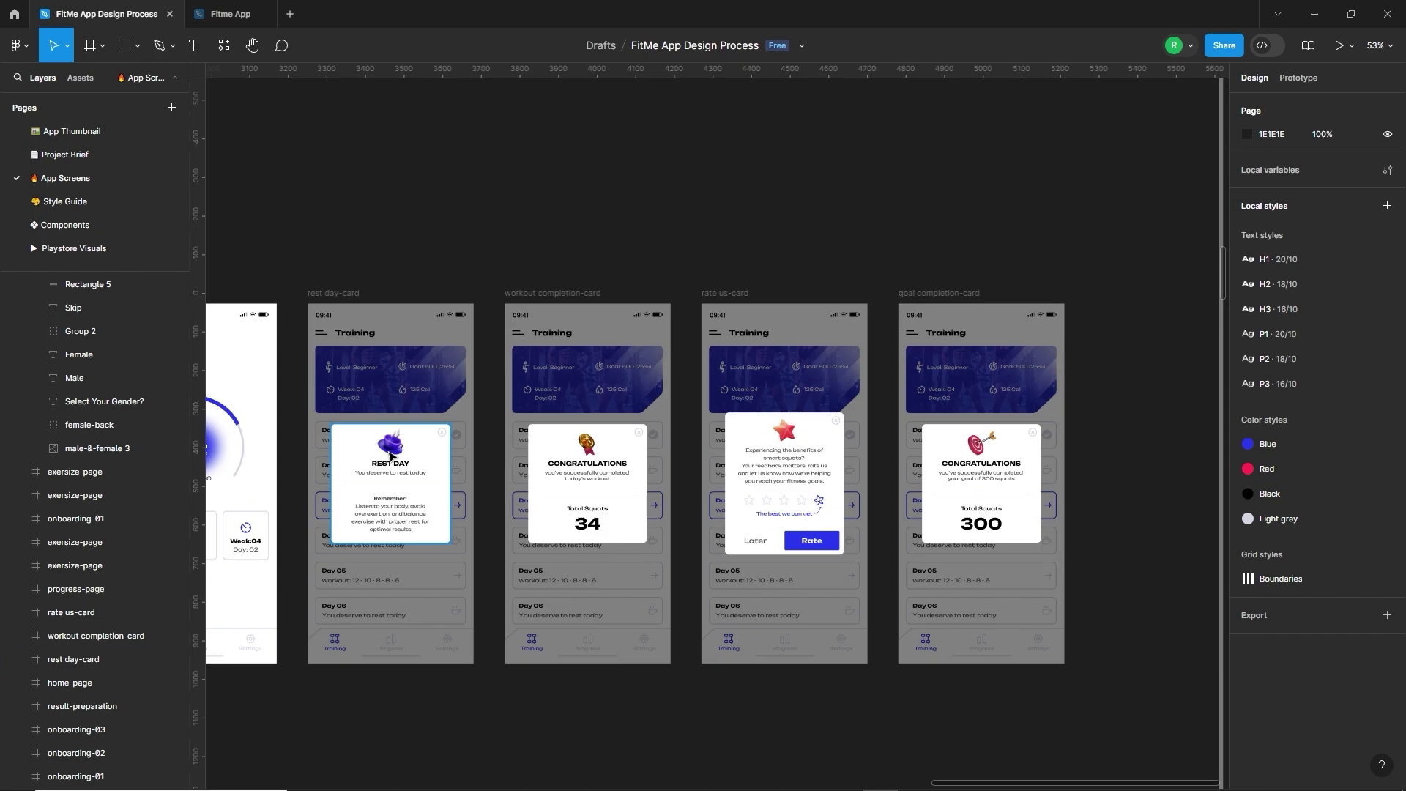
scroll(390, 455, "down", 2)
scroll(794, 516, "left", 5)
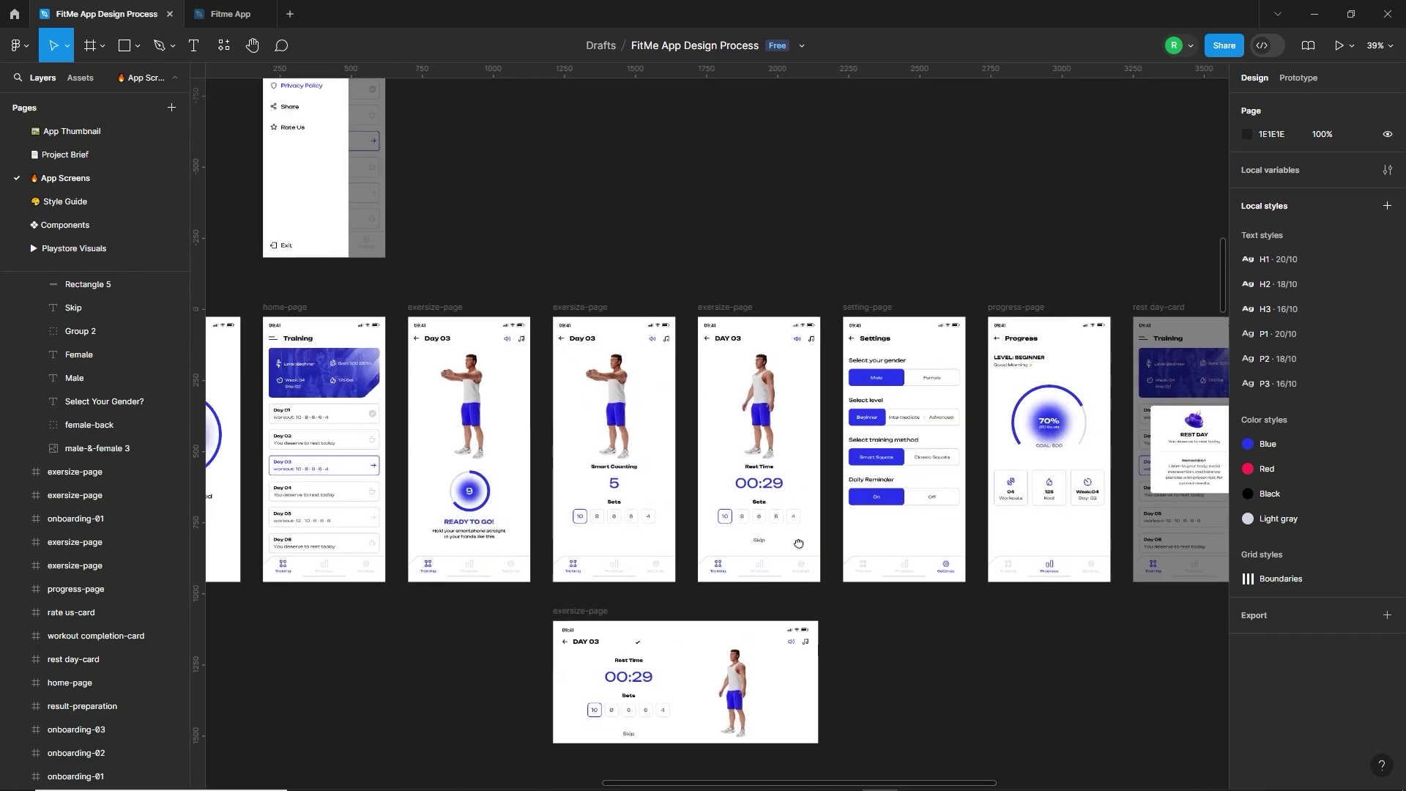
scroll(798, 543, "left", 1)
scroll(769, 528, "right", 6)
scroll(758, 512, "up", 3)
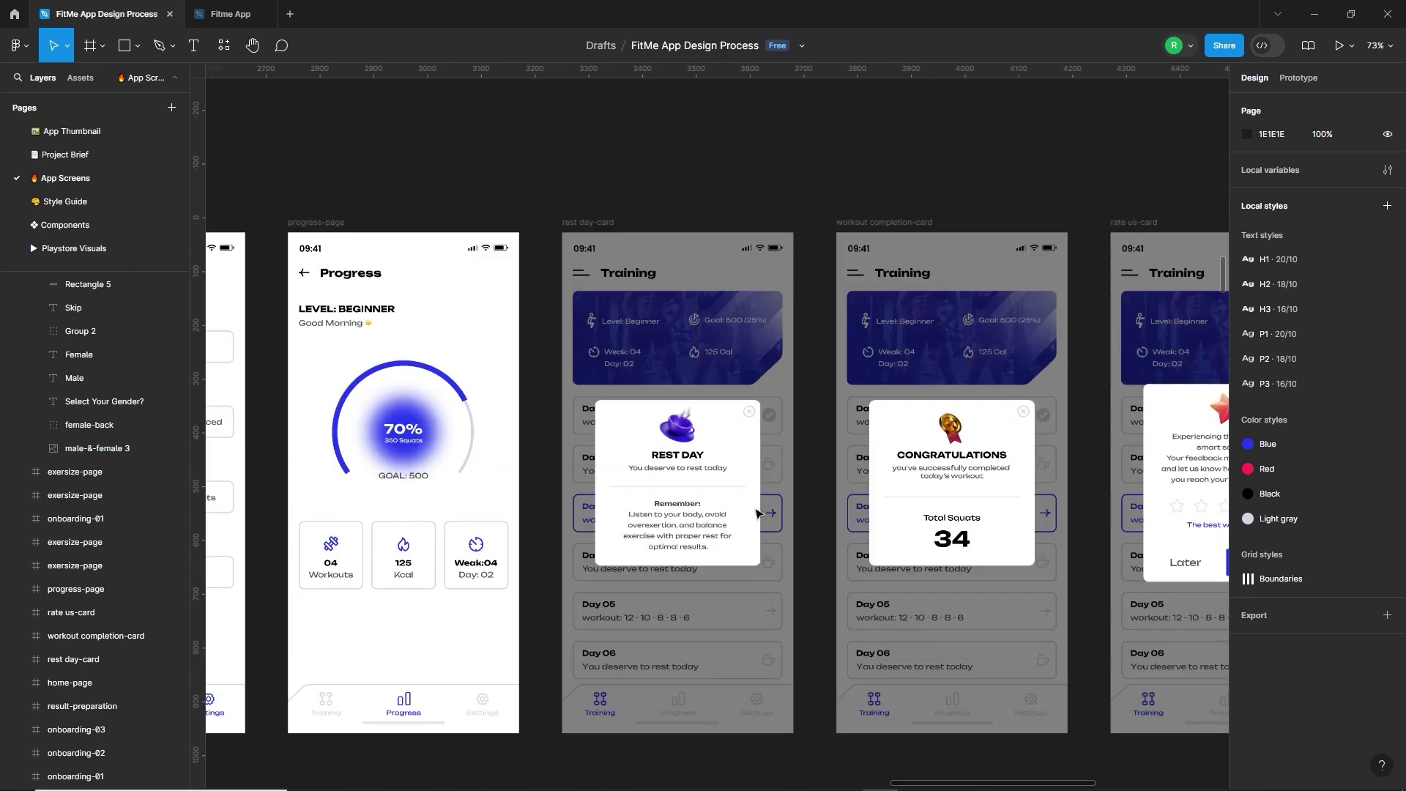
scroll(710, 448, "right", 5)
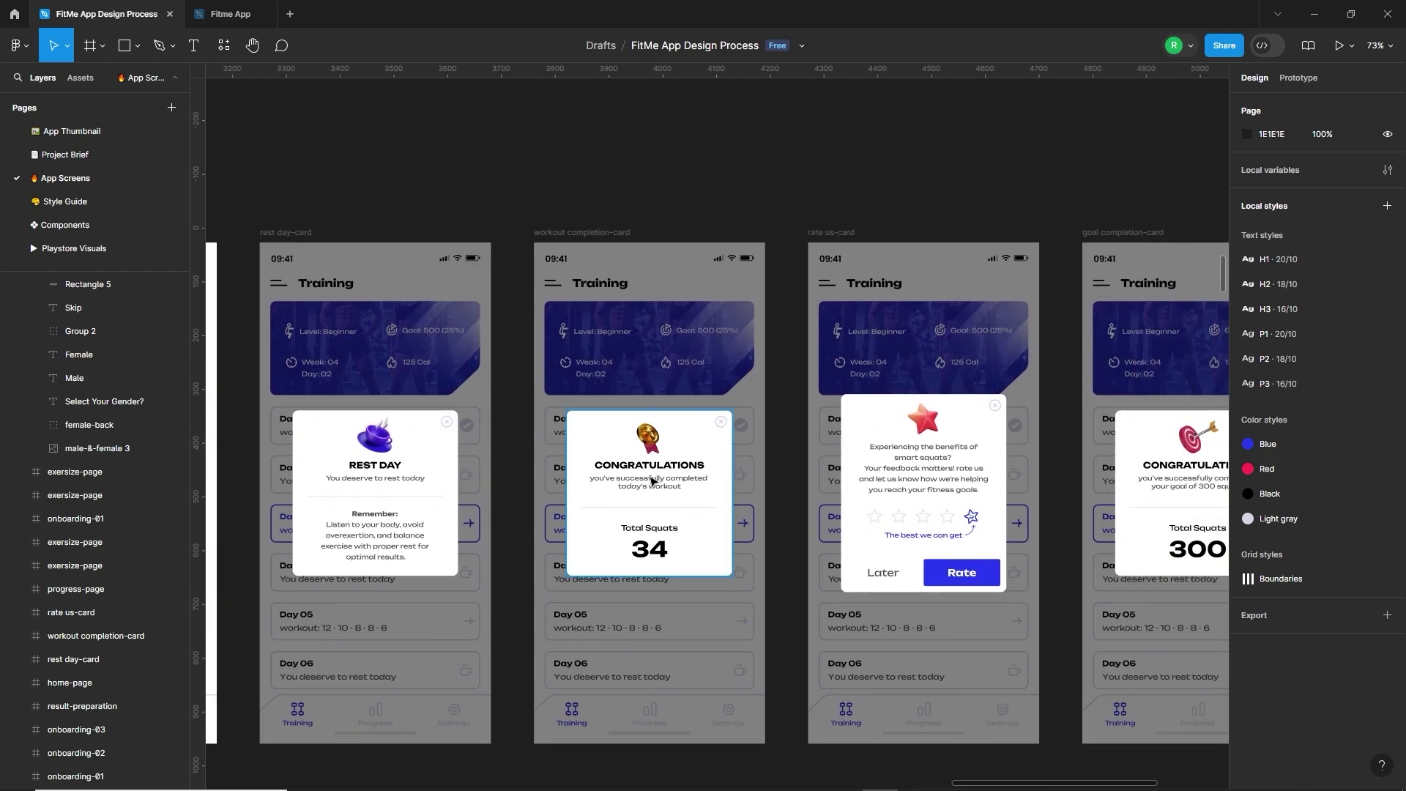
scroll(696, 491, "left", 2)
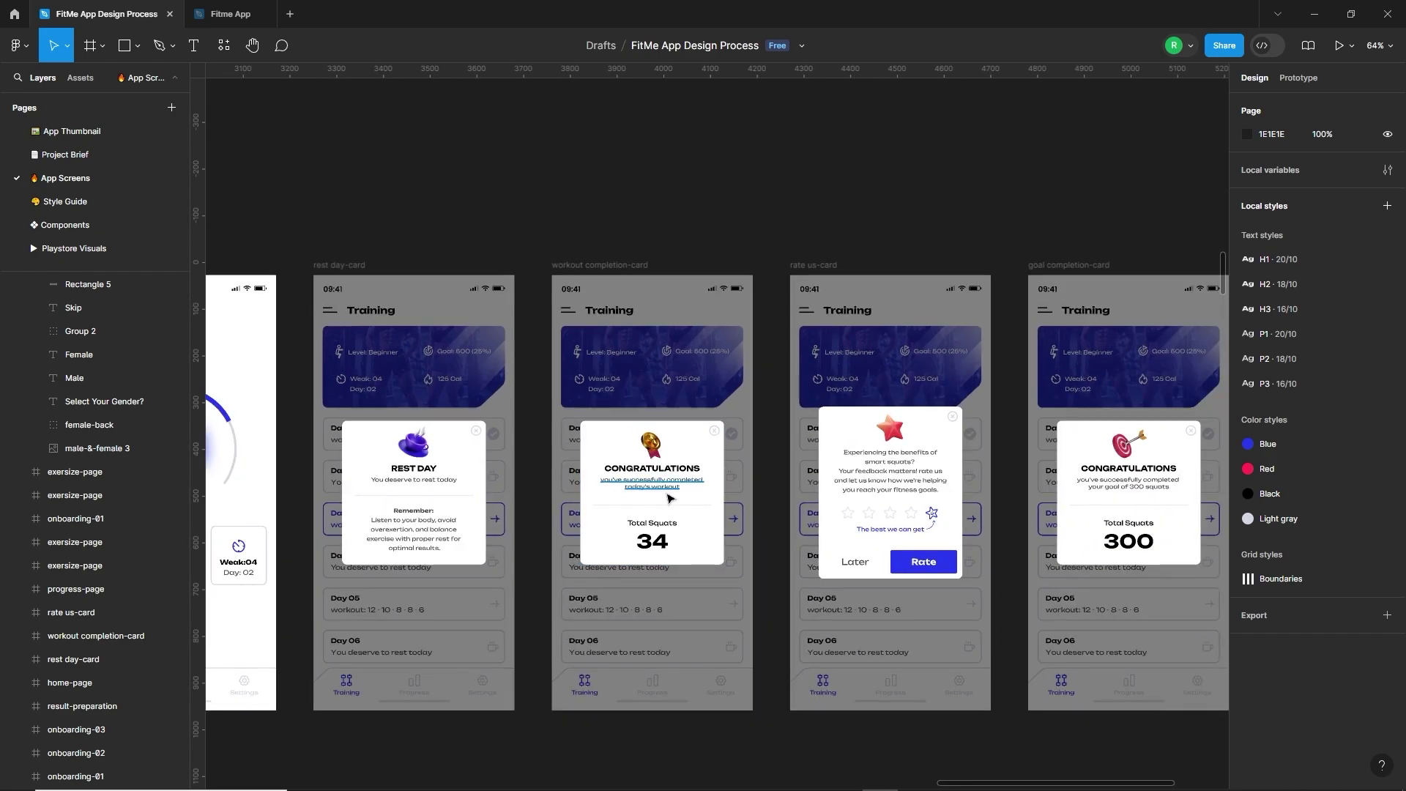
scroll(703, 494, "down", 3)
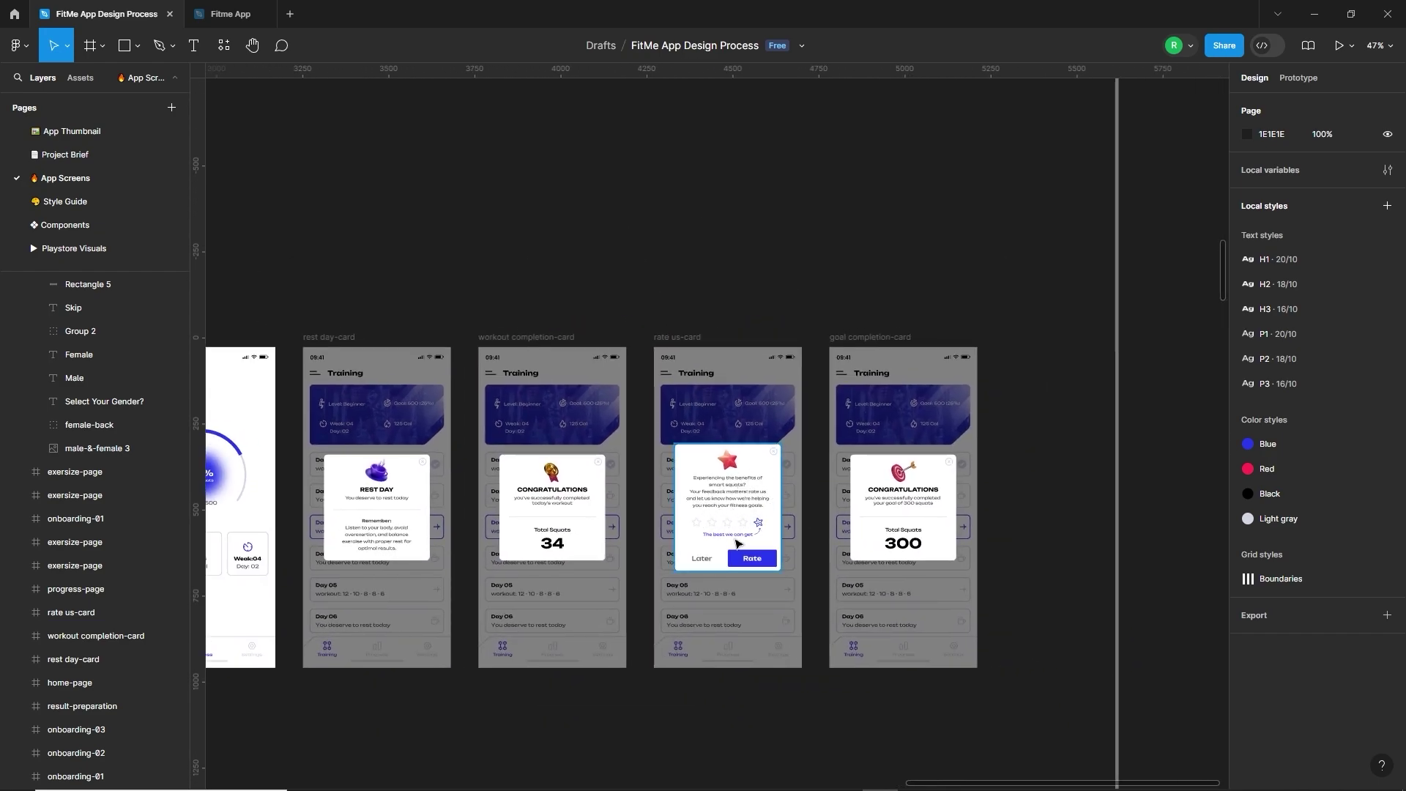
left_click_drag(944, 517, 807, 528)
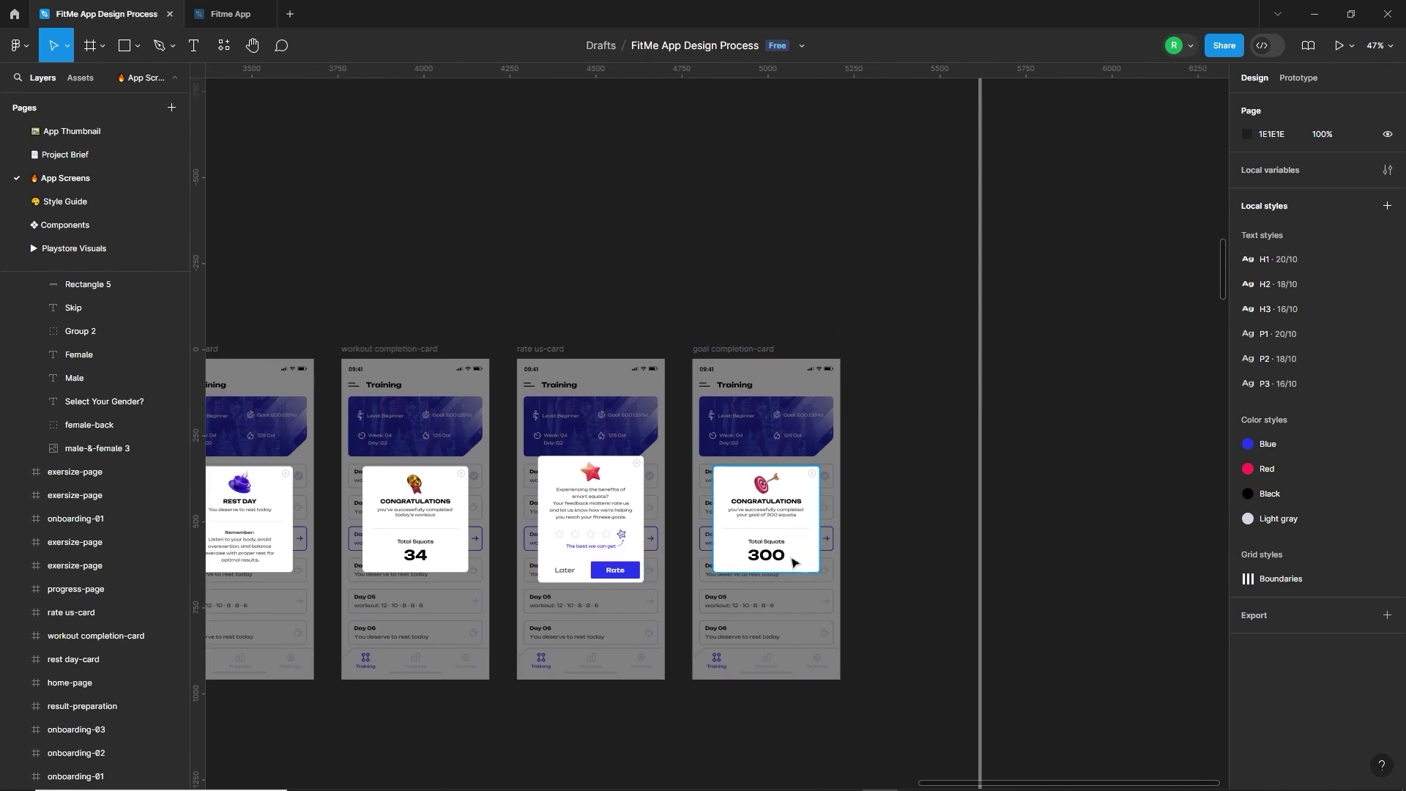
scroll(957, 533, "down", 6)
scroll(439, 440, "up", 3)
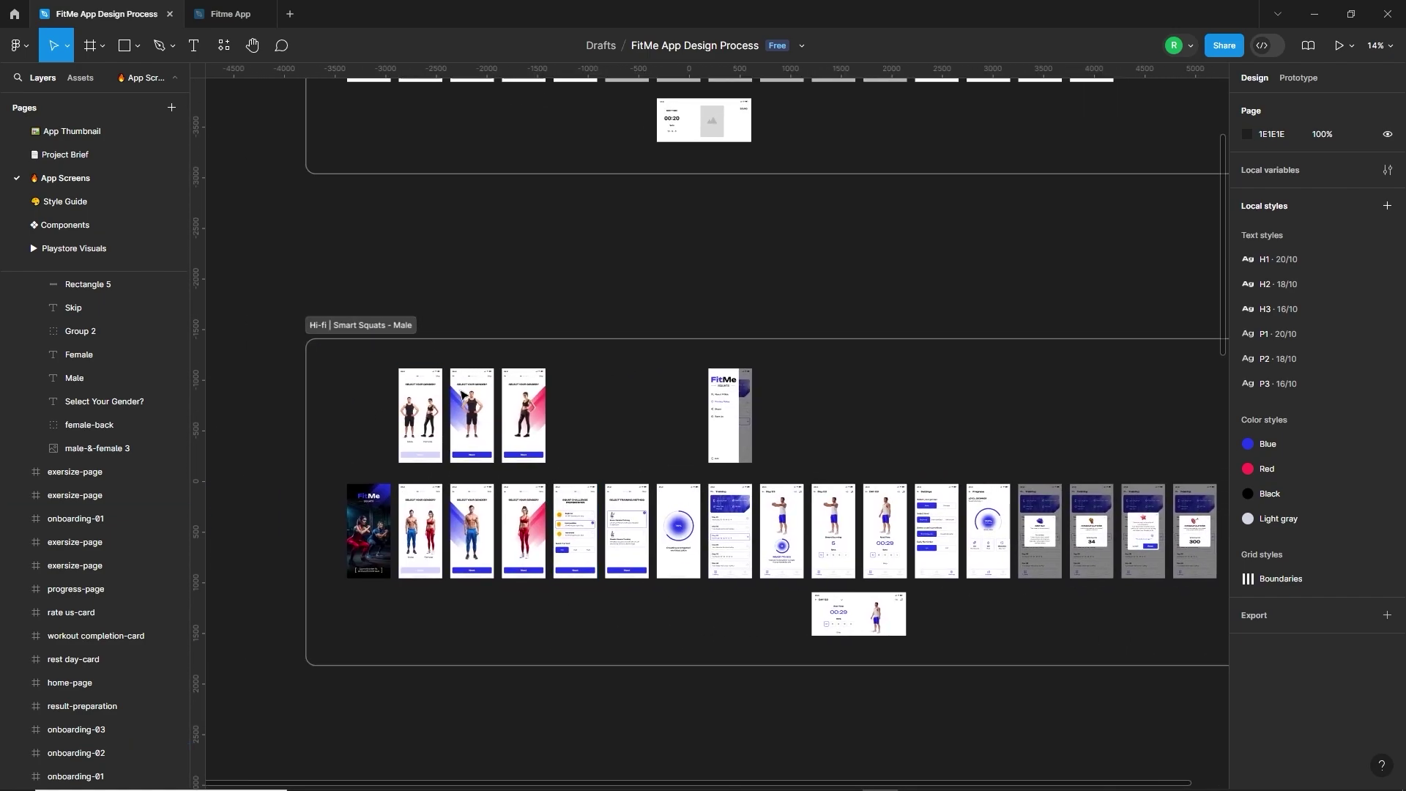
Pan and zoom along the Smart Squats male screen row
scroll(439, 381, "down", 3)
scroll(715, 339, "down", 5)
scroll(610, 662, "up", 3)
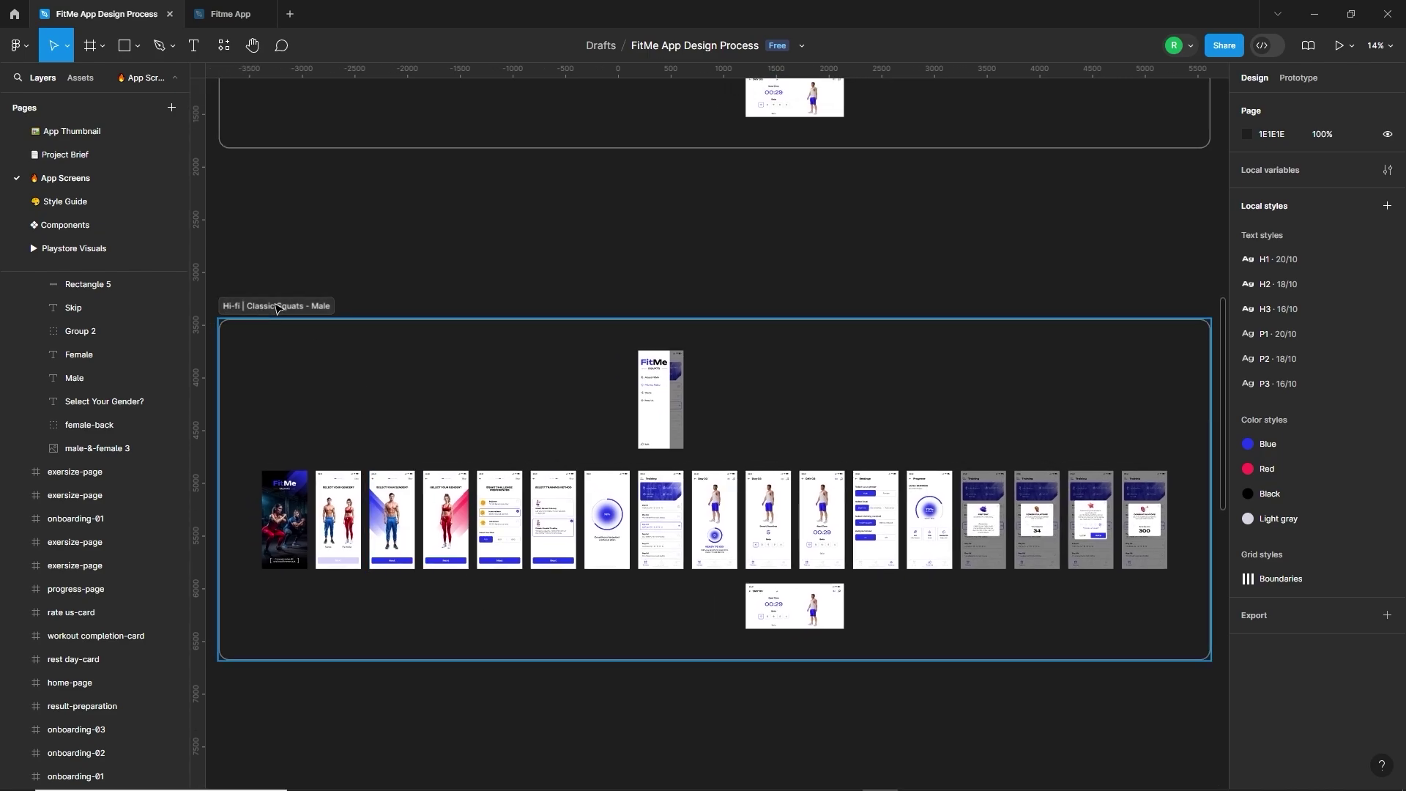
scroll(305, 561, "up", 5)
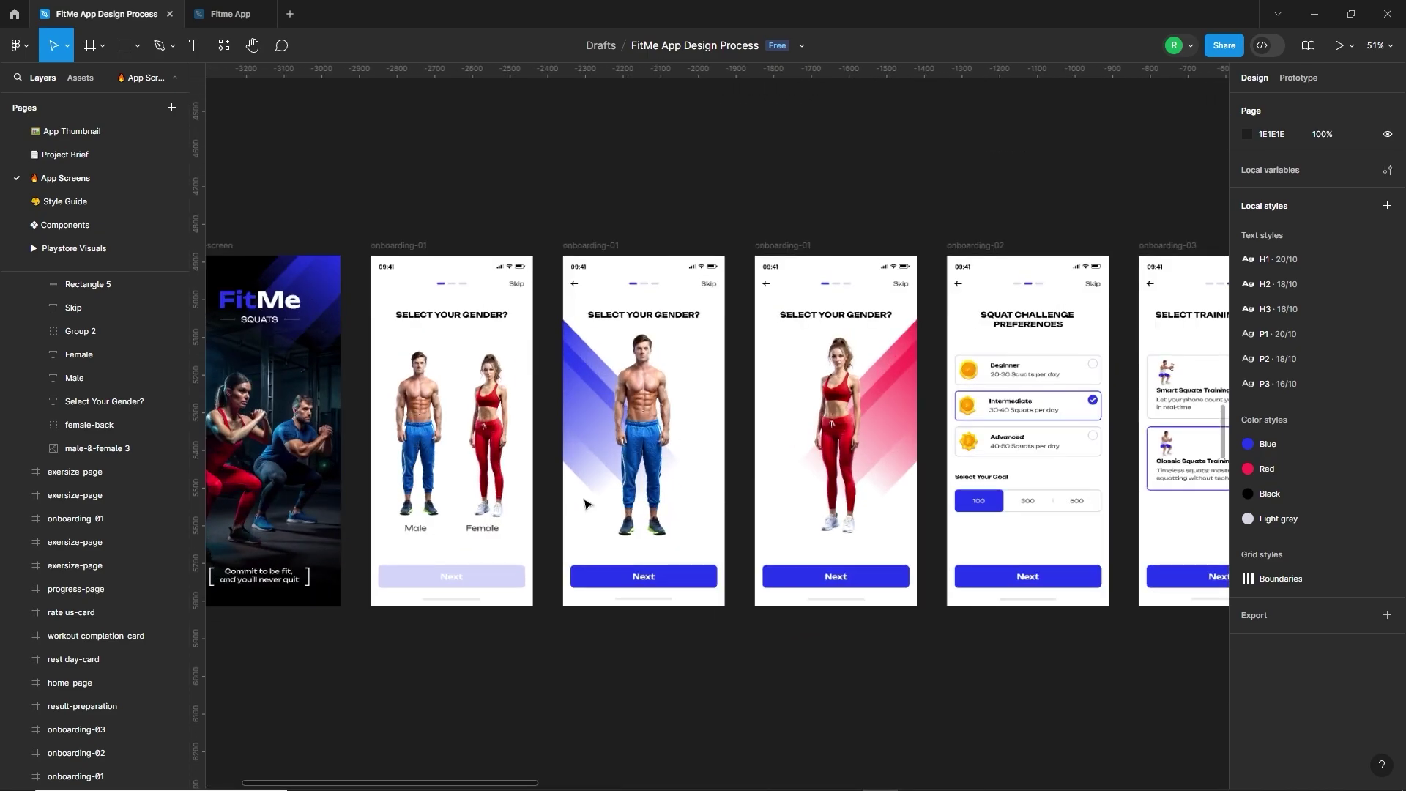
scroll(511, 501, "right", 10)
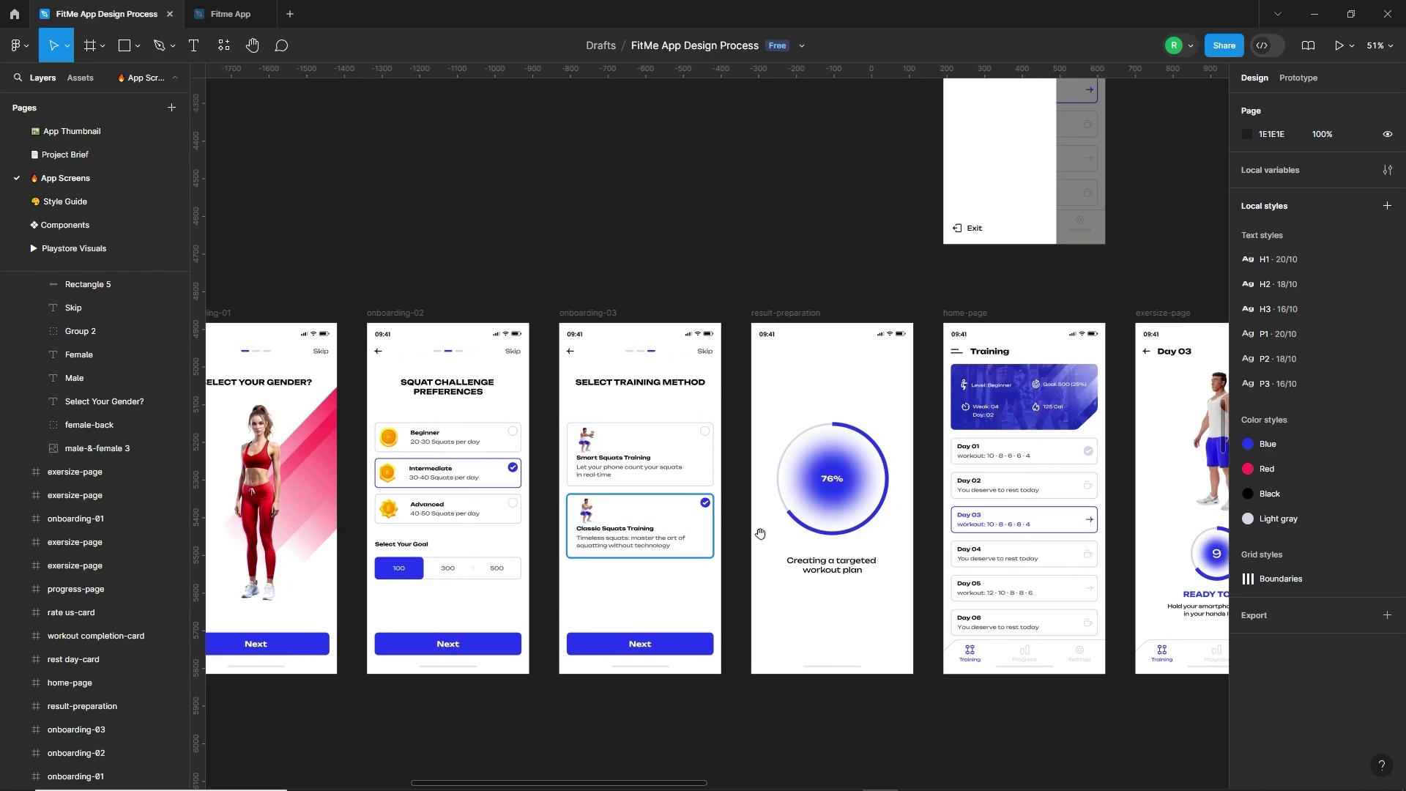
scroll(511, 500, "right", 10)
scroll(824, 449, "right", 3)
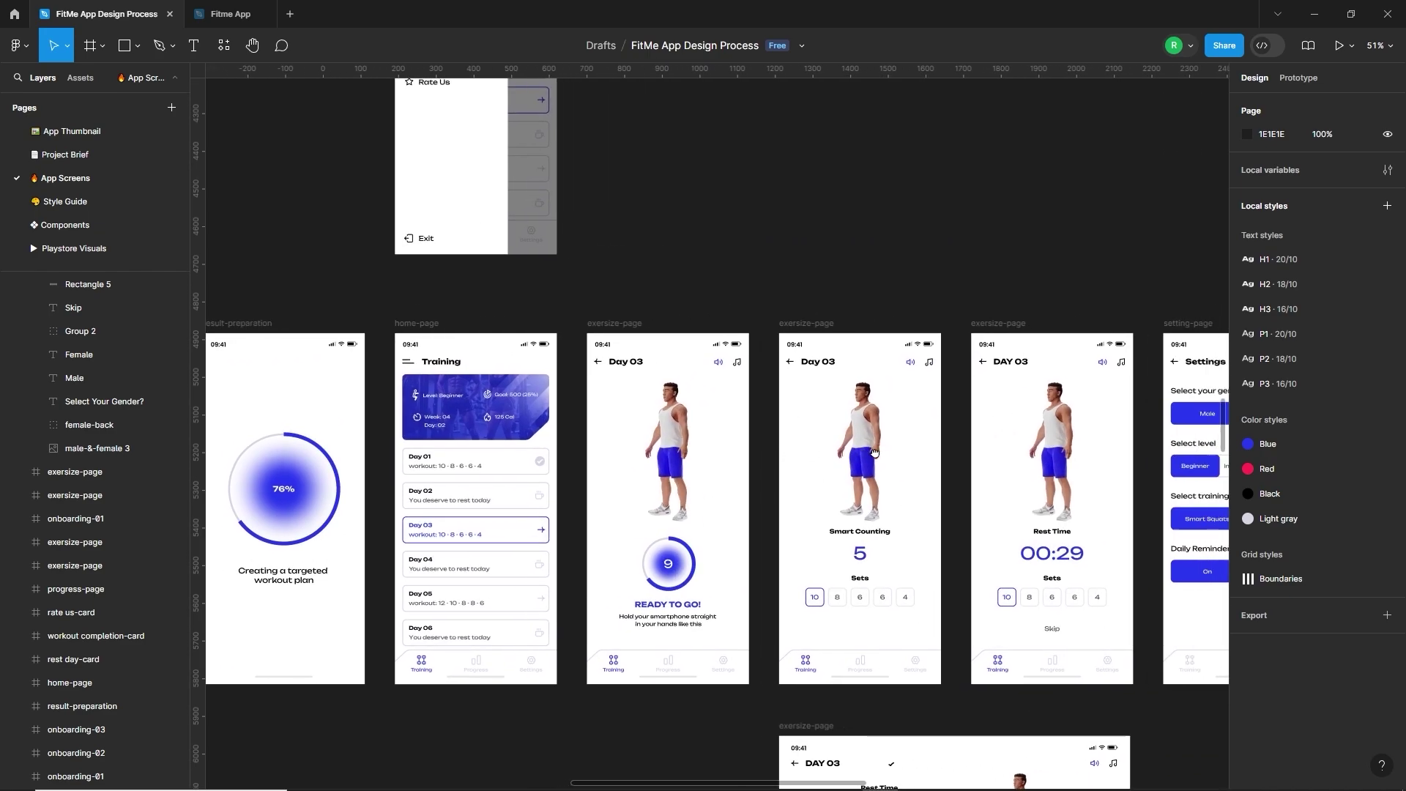
scroll(717, 455, "down", 5)
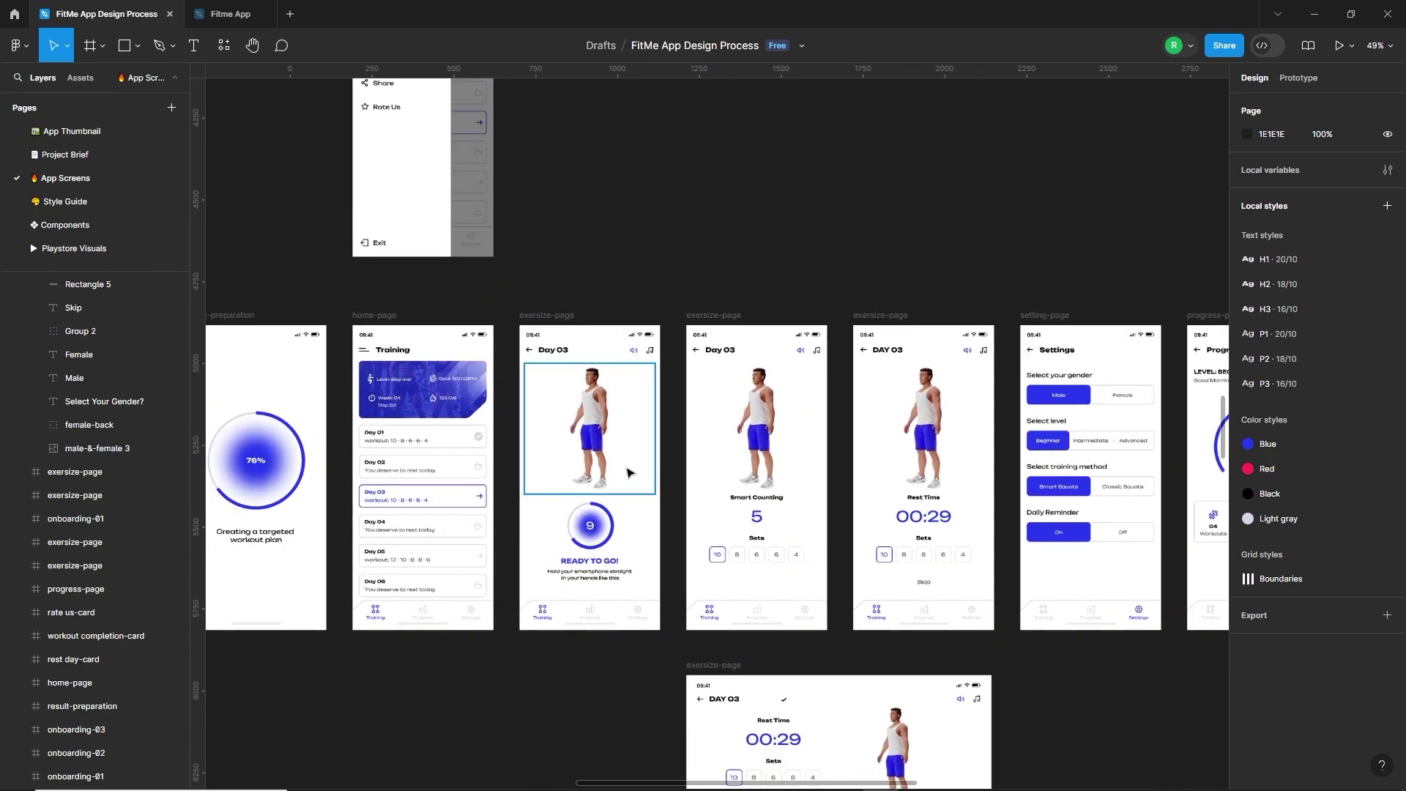
scroll(806, 459, "up", 1)
scroll(715, 604, "down", 1)
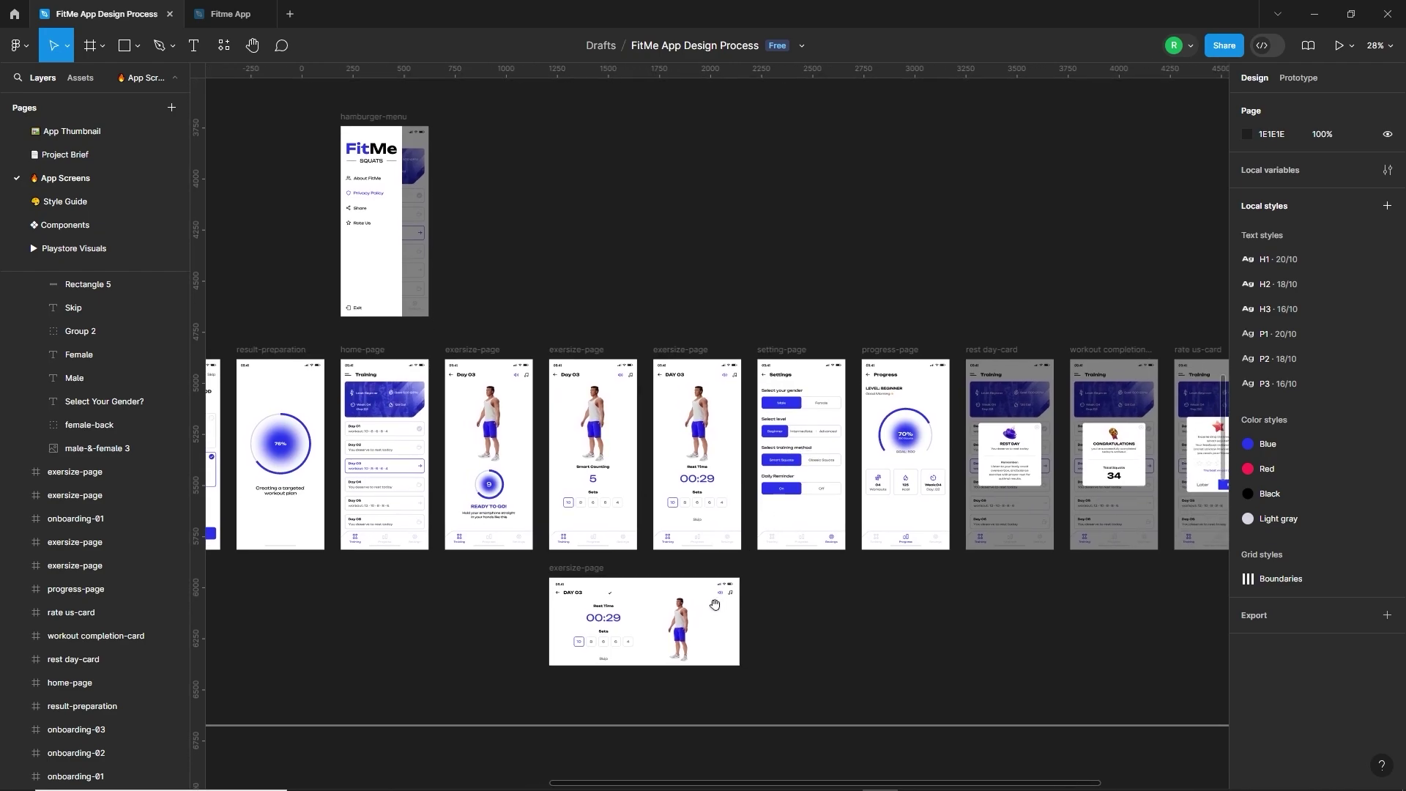
scroll(930, 617, "right", 8)
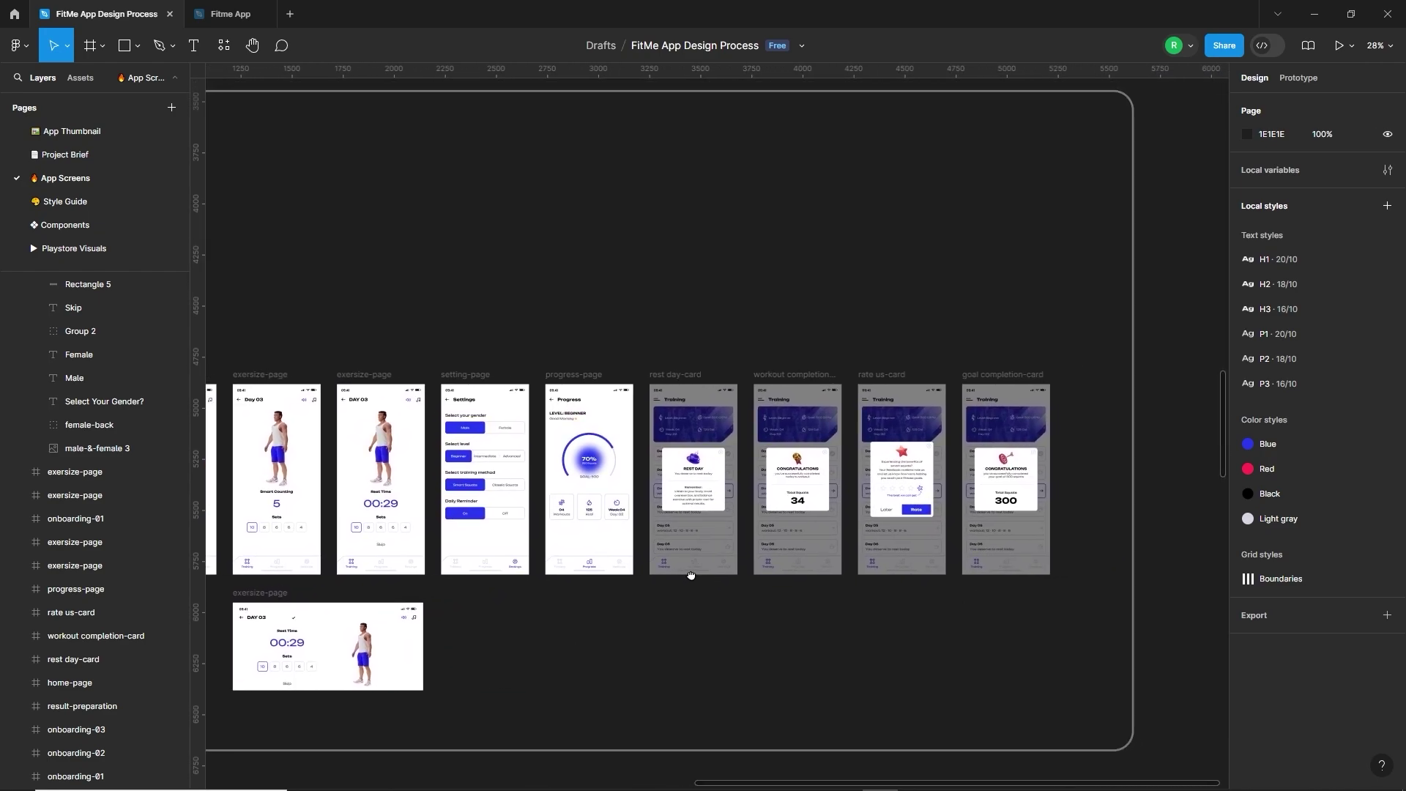
Move the canvas up to reveal the Hi-fi | Smart Squats - Female section
left_click_drag(667, 575, 664, 578)
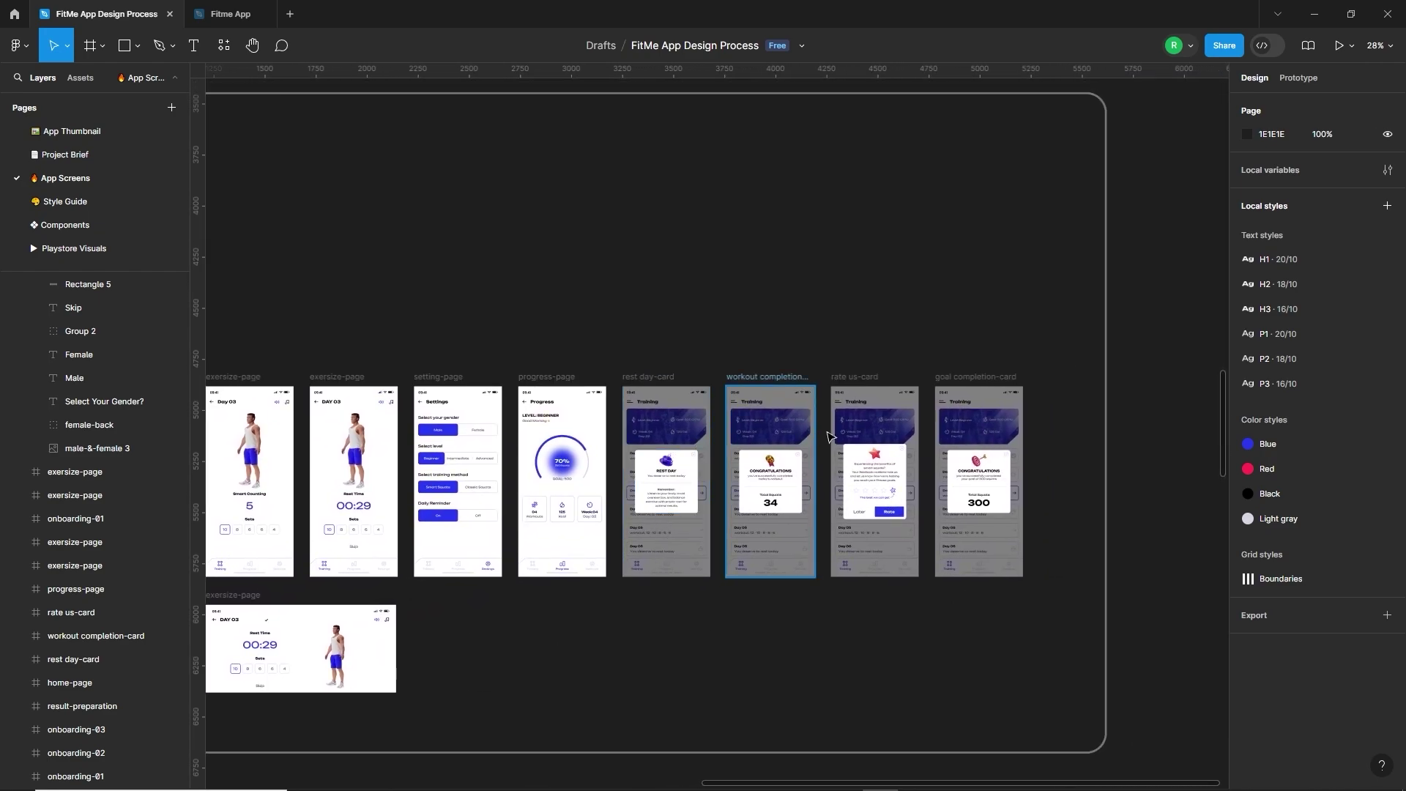
scroll(1096, 517, "down", 8)
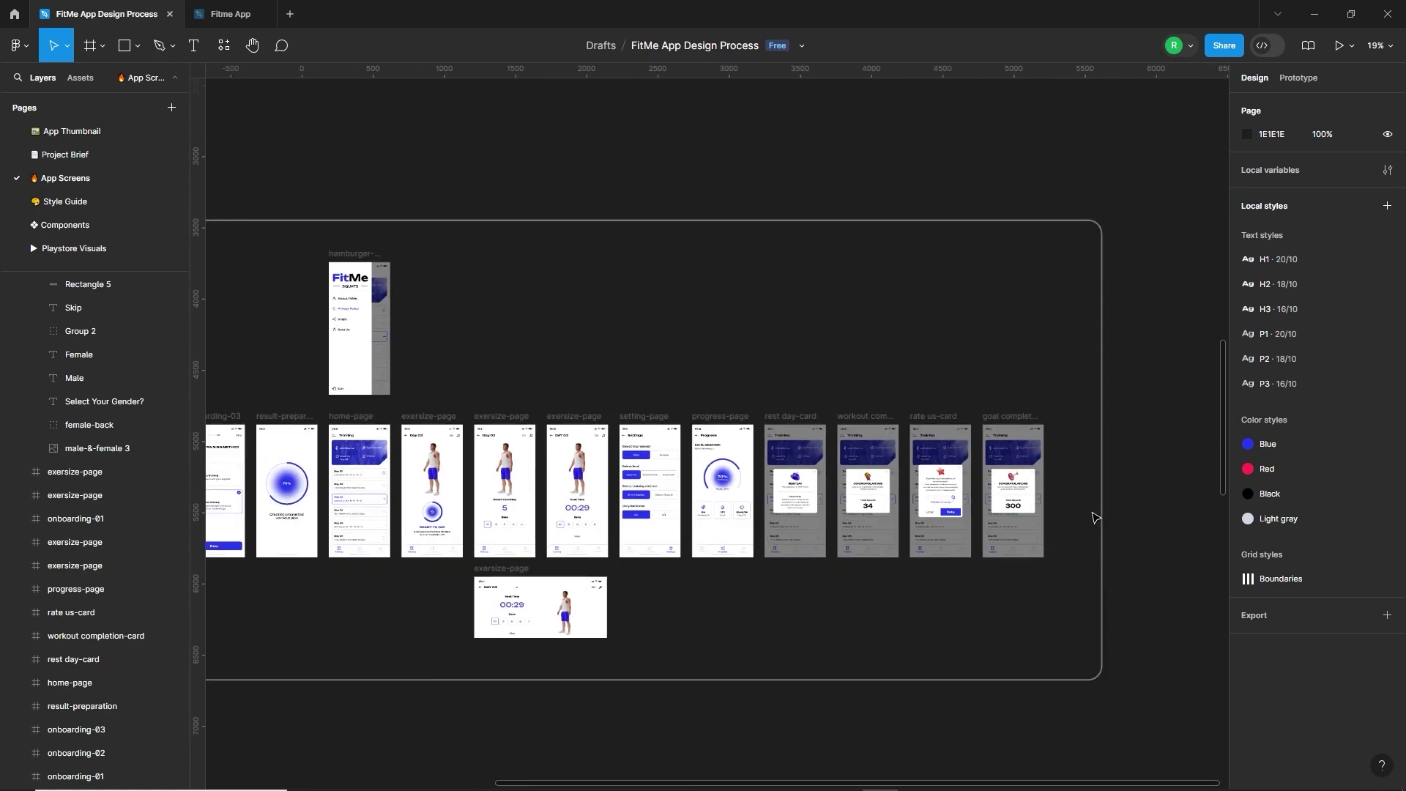
left_click_drag(650, 657, 642, 325)
Zoom into the pink female flow and pan across more exercise screens
scroll(395, 517, "up", 5)
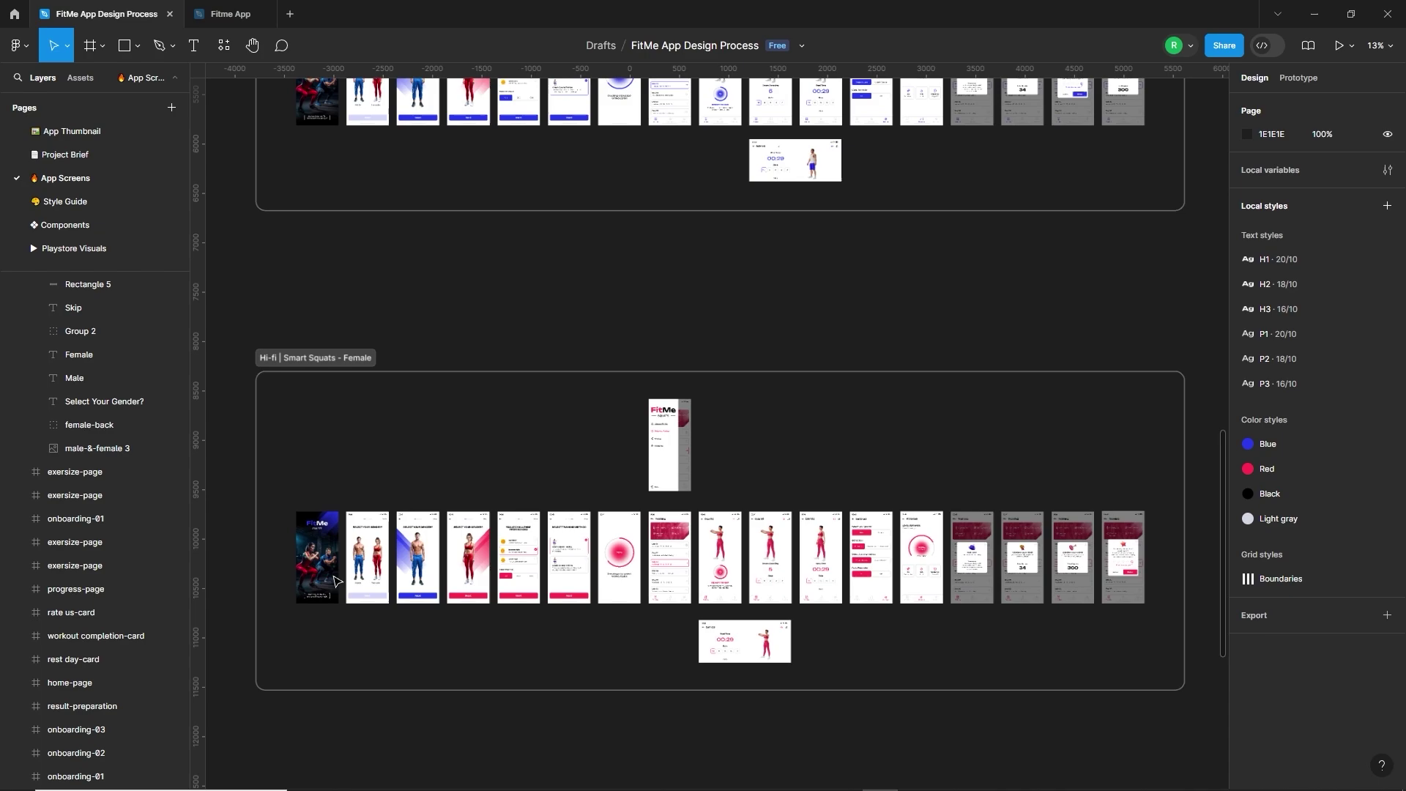
scroll(527, 439, "left", 2)
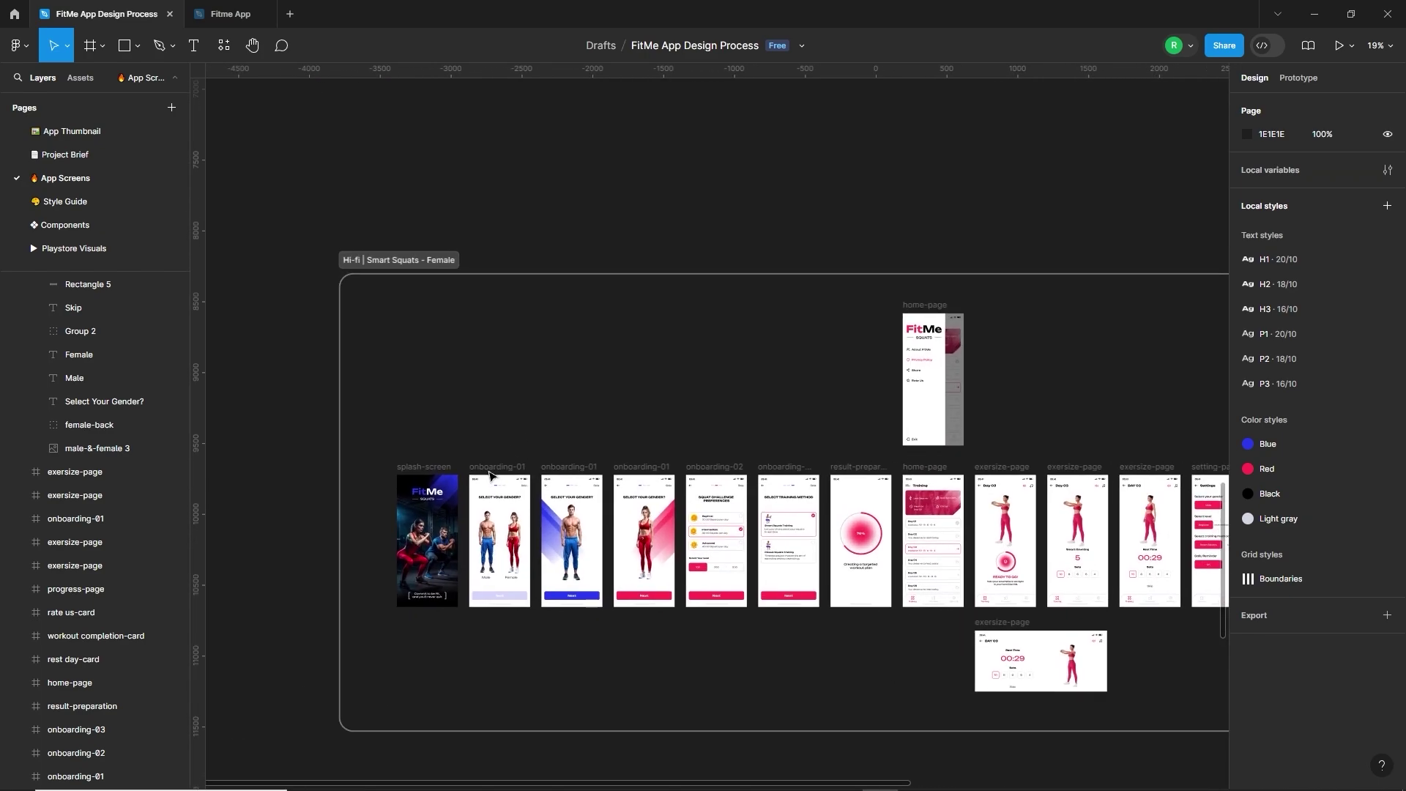
scroll(454, 476, "up", 3)
left_click_drag(810, 611, 554, 601)
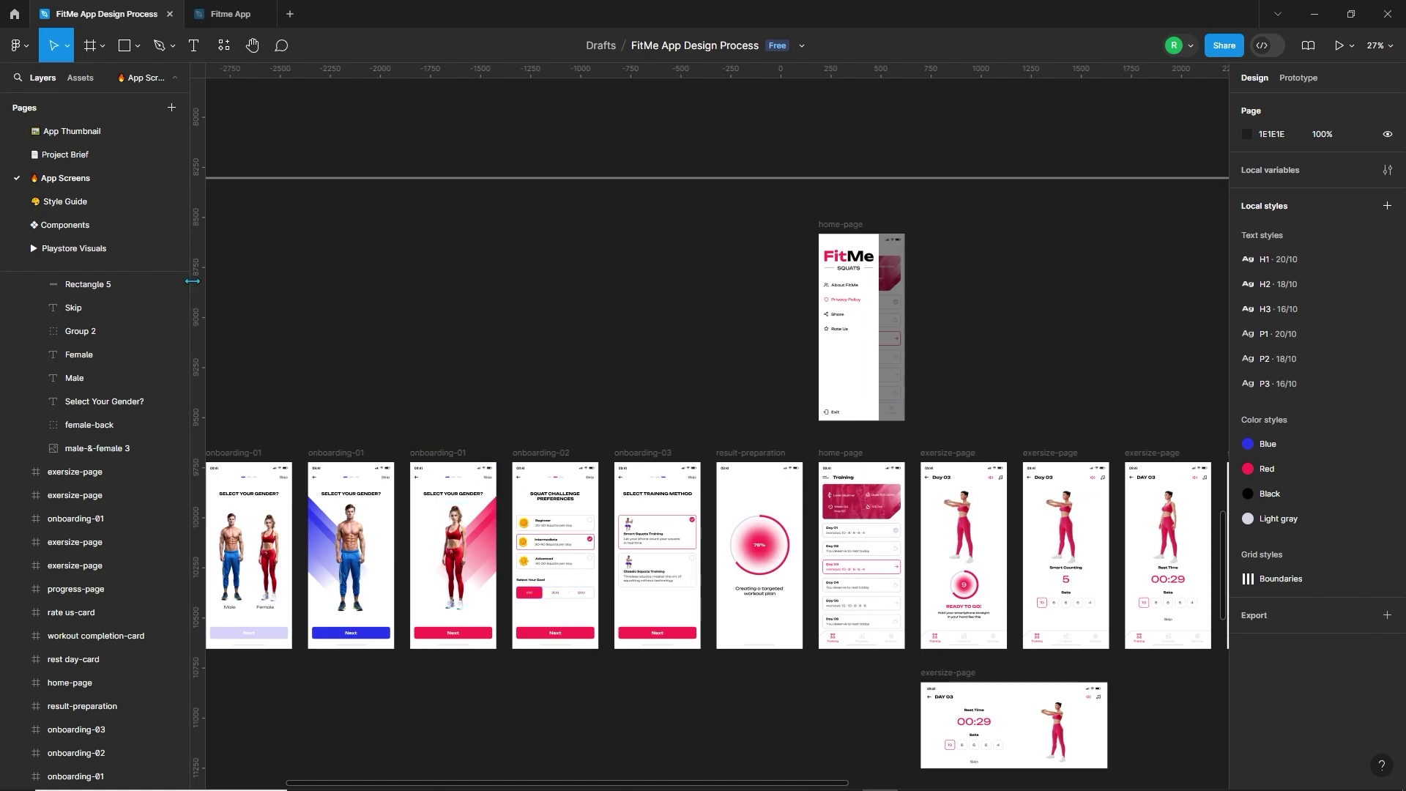
Look over the Style Guide page, then go back to App Screens
left_click(65, 201)
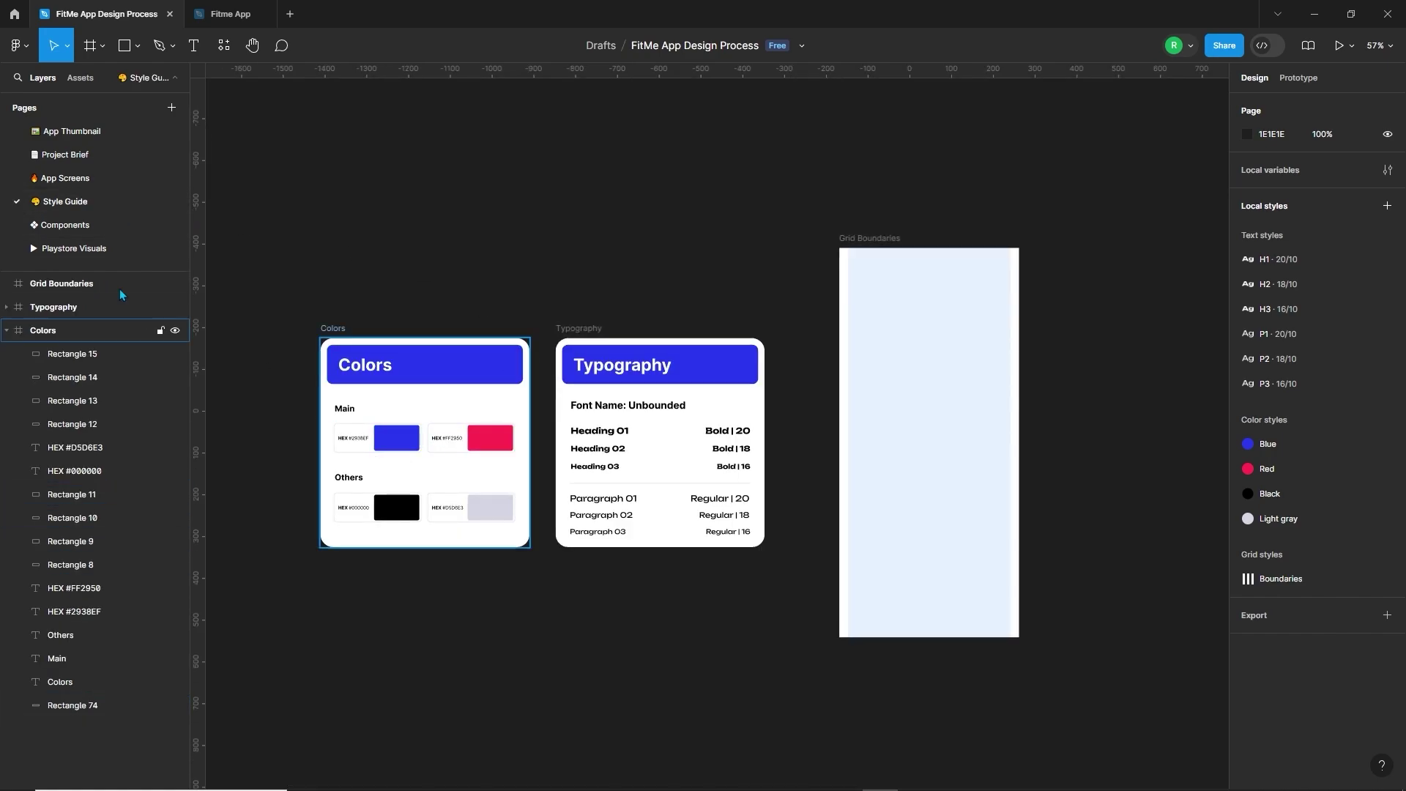
left_click(88, 178)
scroll(648, 574, "down", 2)
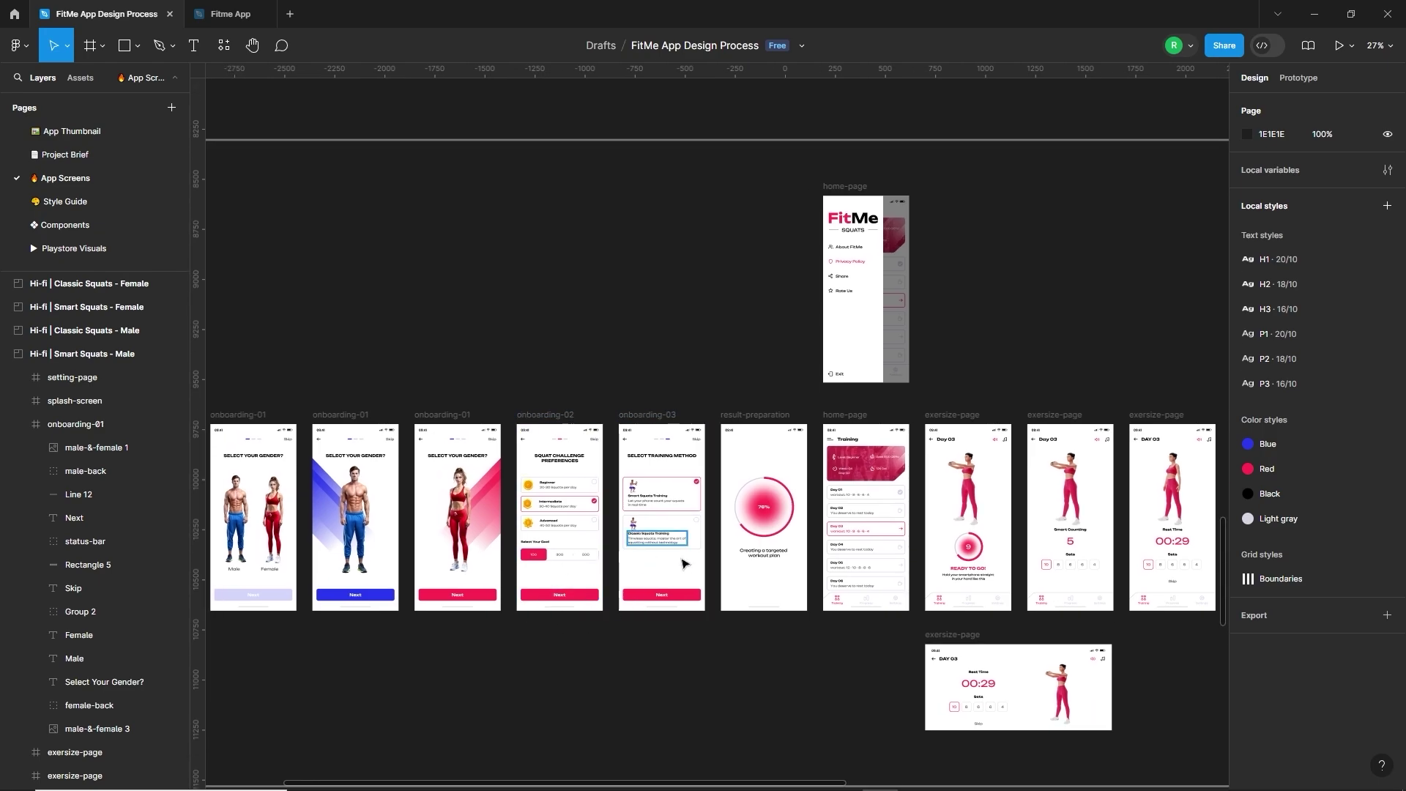
scroll(461, 575, "up", 3)
scroll(690, 444, "right", 6)
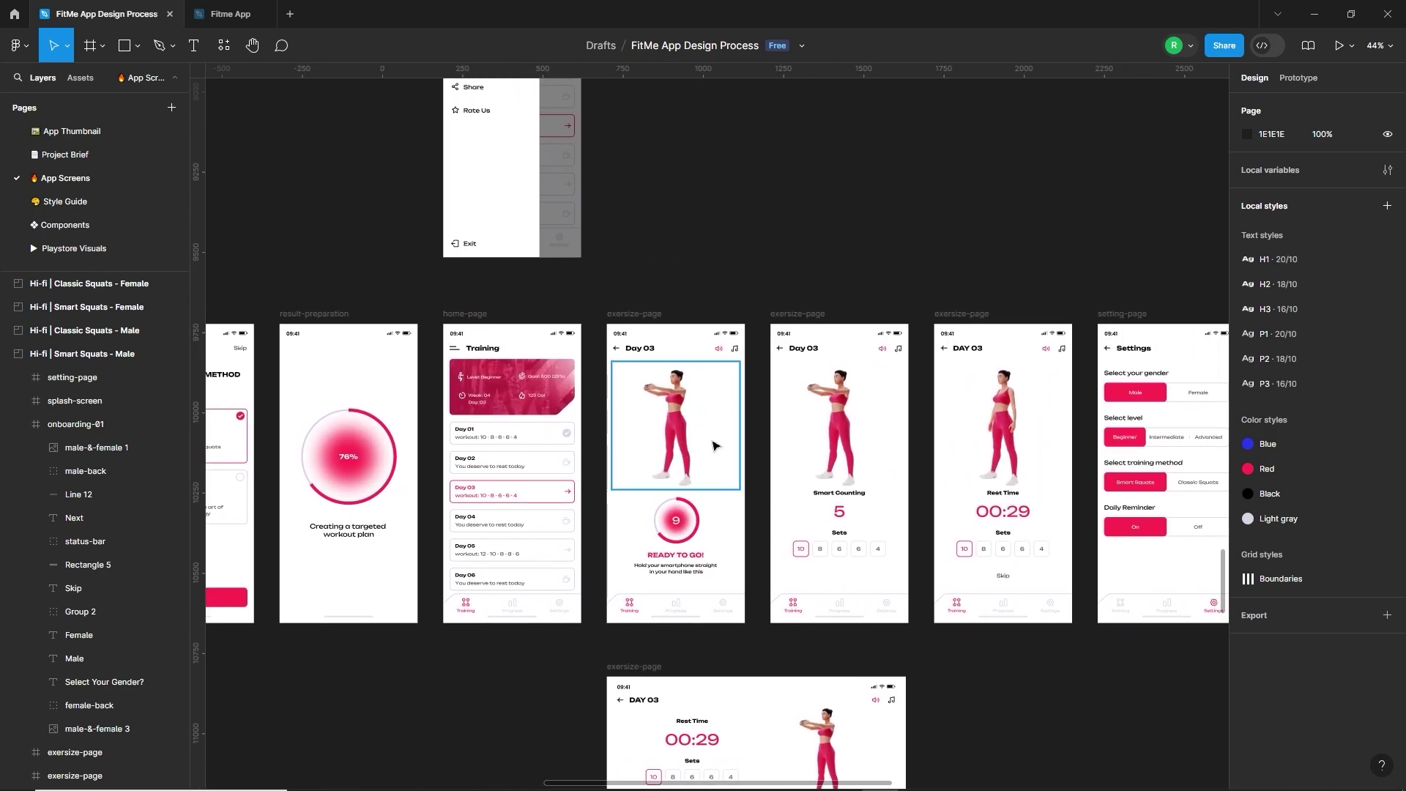
scroll(743, 449, "right", 8)
Zoom out to 5% showing the Classic Male, Smart Female and Classic Female sections
scroll(549, 398, "down", 3)
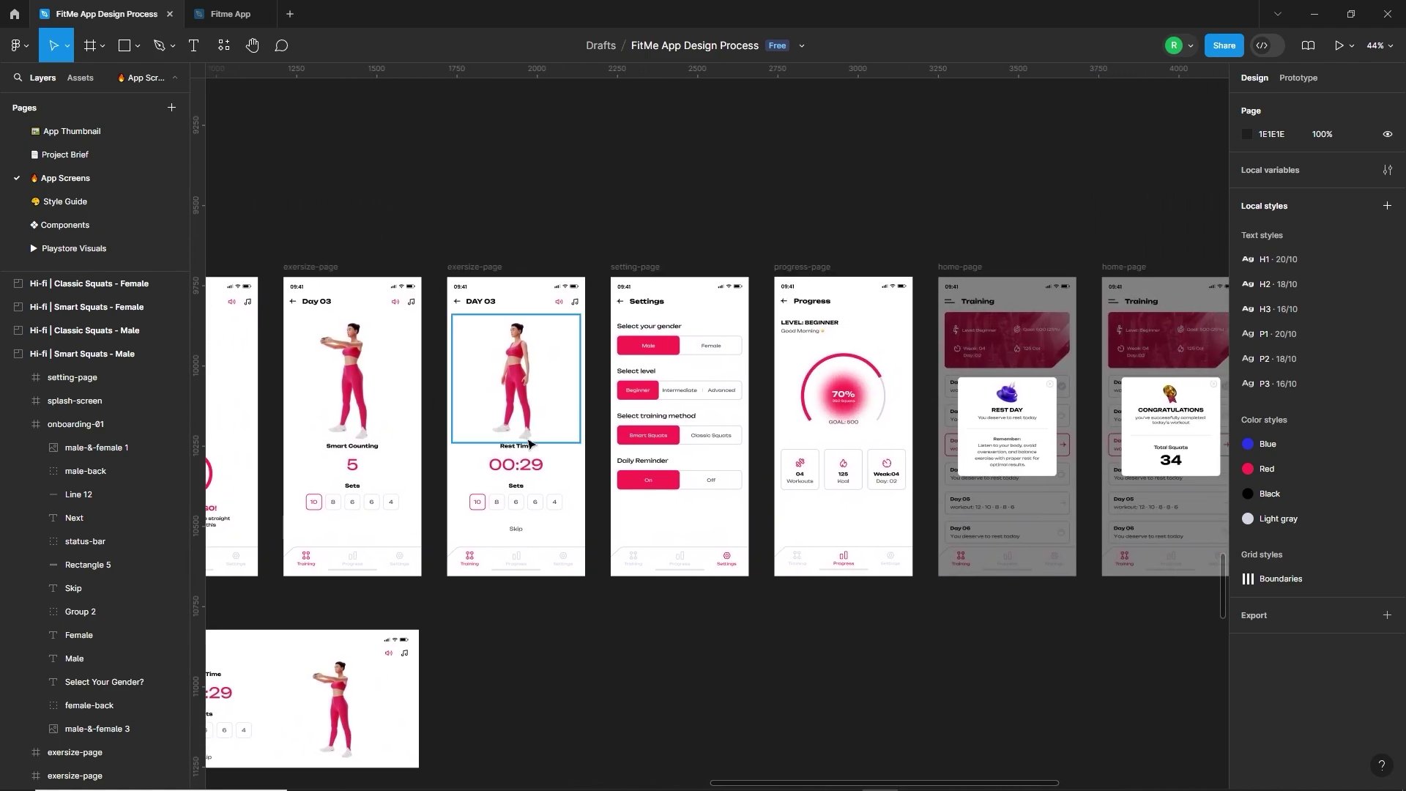
scroll(864, 457, "left", 3)
scroll(805, 506, "down", 3)
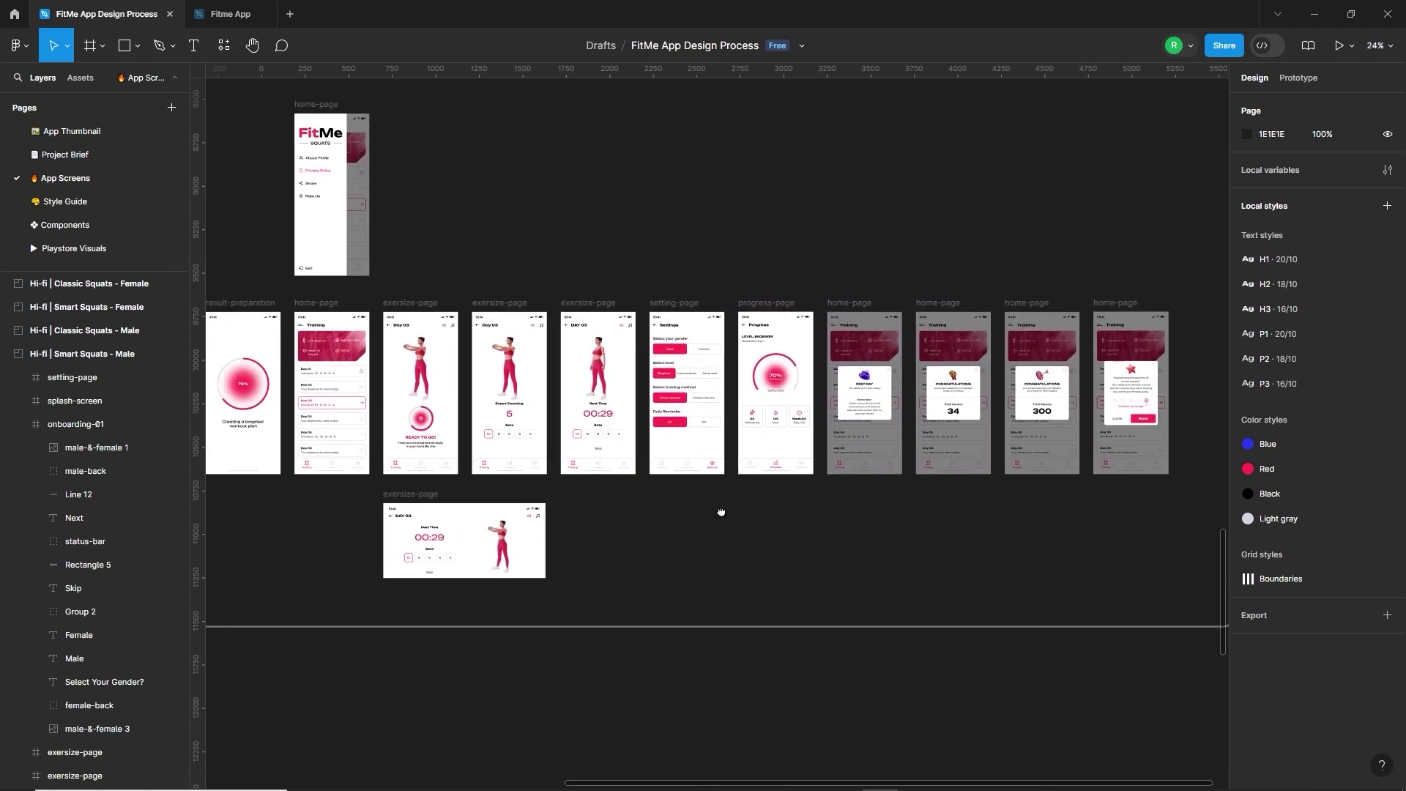
scroll(805, 512, "down", 5)
scroll(627, 273, "up", 5)
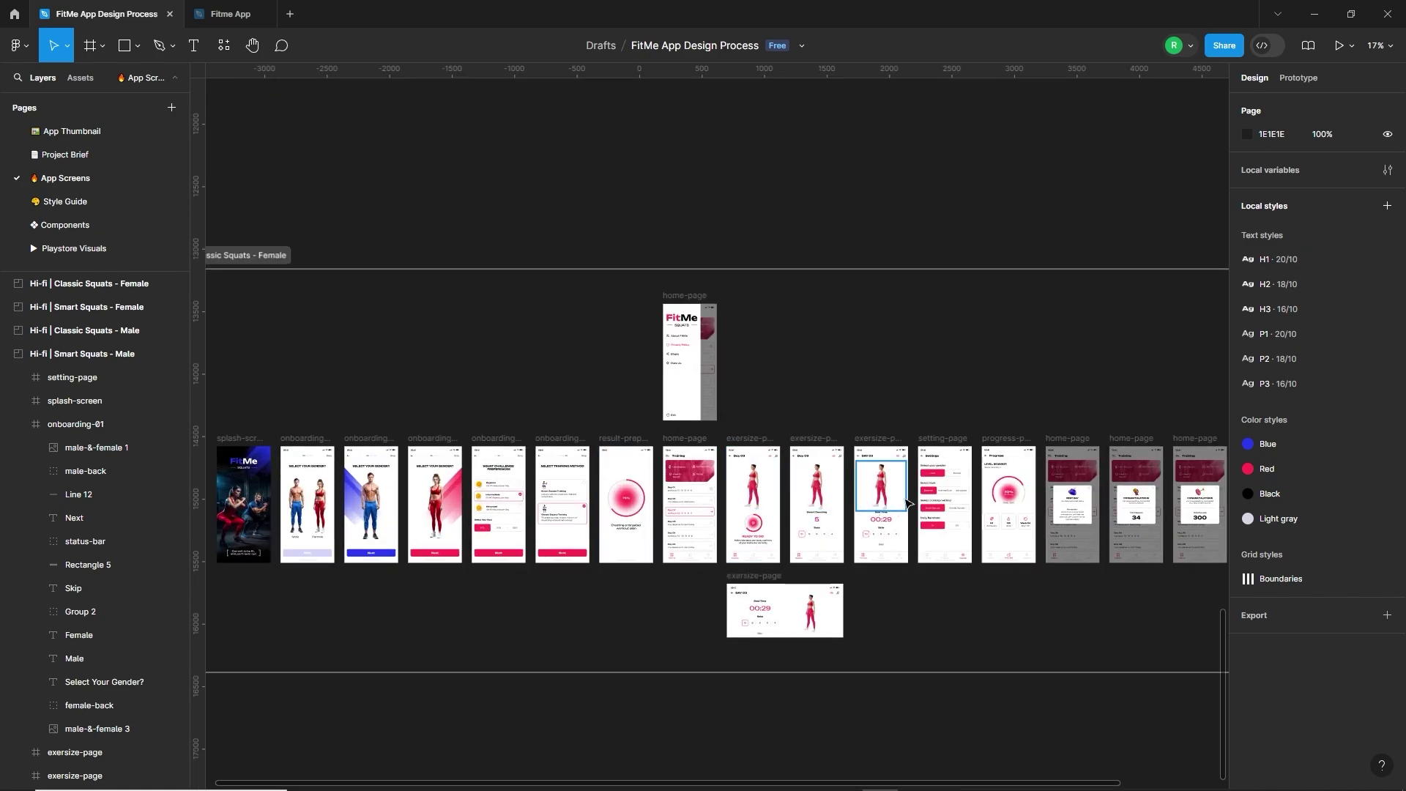
scroll(915, 579, "down", 5)
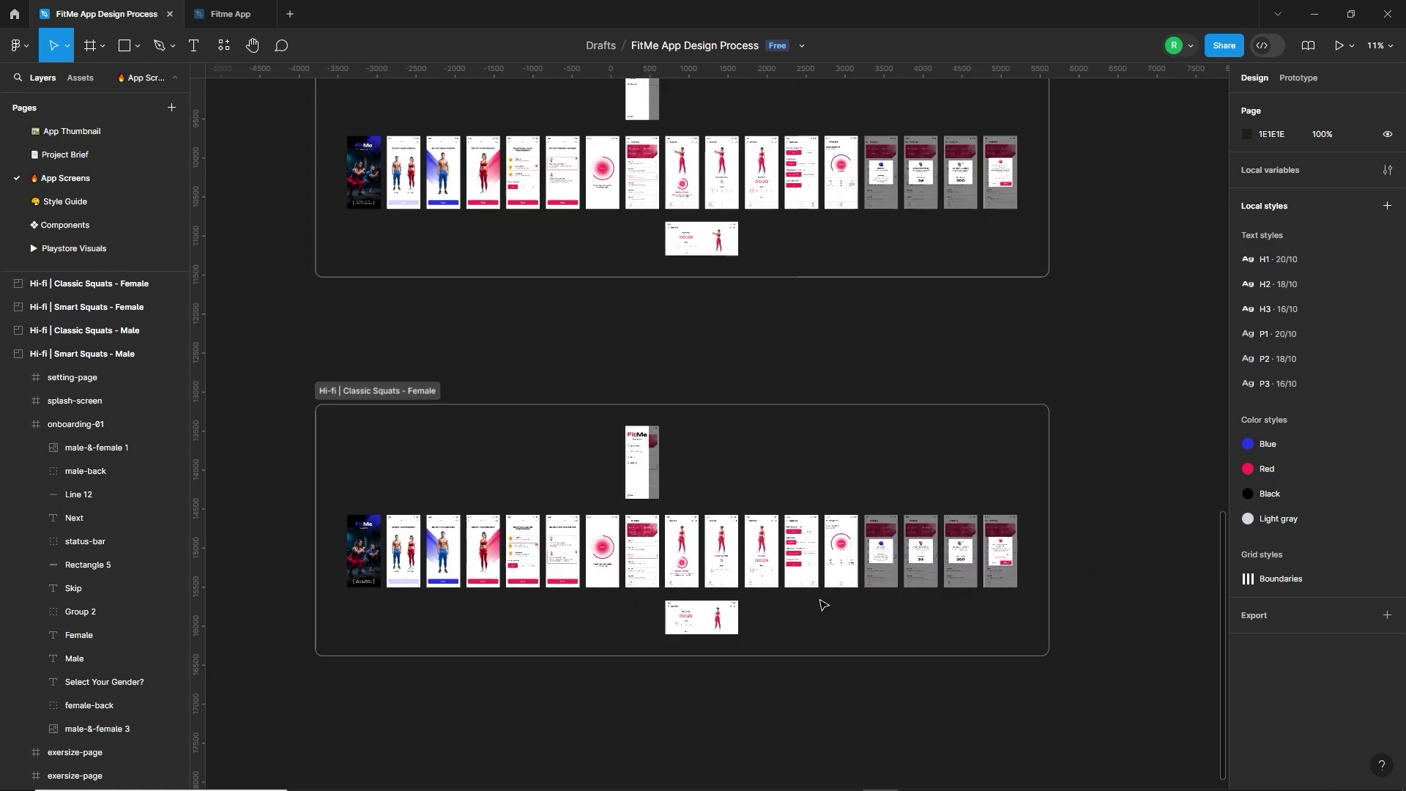
scroll(823, 605, "up", 1)
scroll(823, 605, "down", 3)
Zoom to about 29% on the Smart Squats - Male onboarding and gender screens
scroll(728, 408, "down", 2)
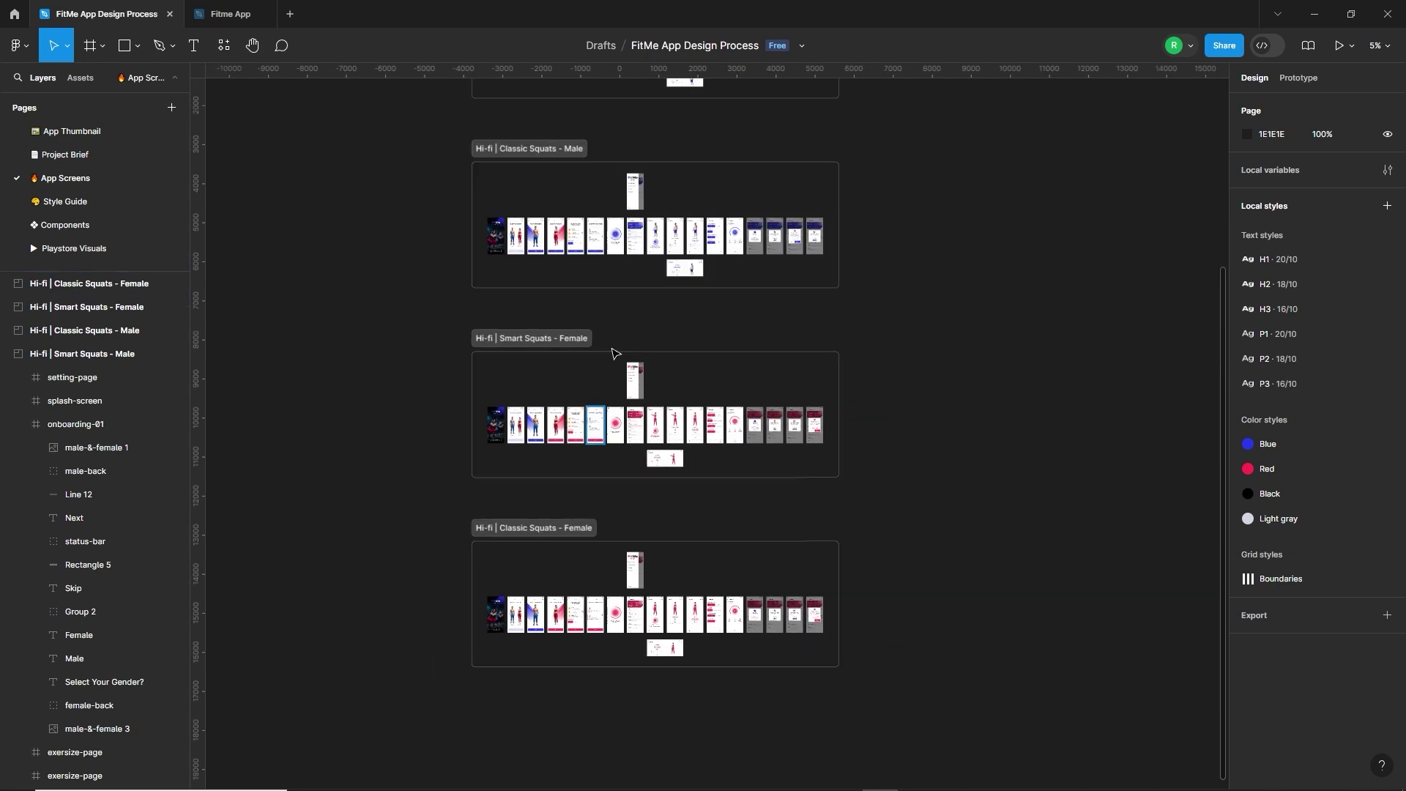
scroll(615, 361, "up", 2)
scroll(606, 369, "up", 3)
scroll(604, 469, "up", 3)
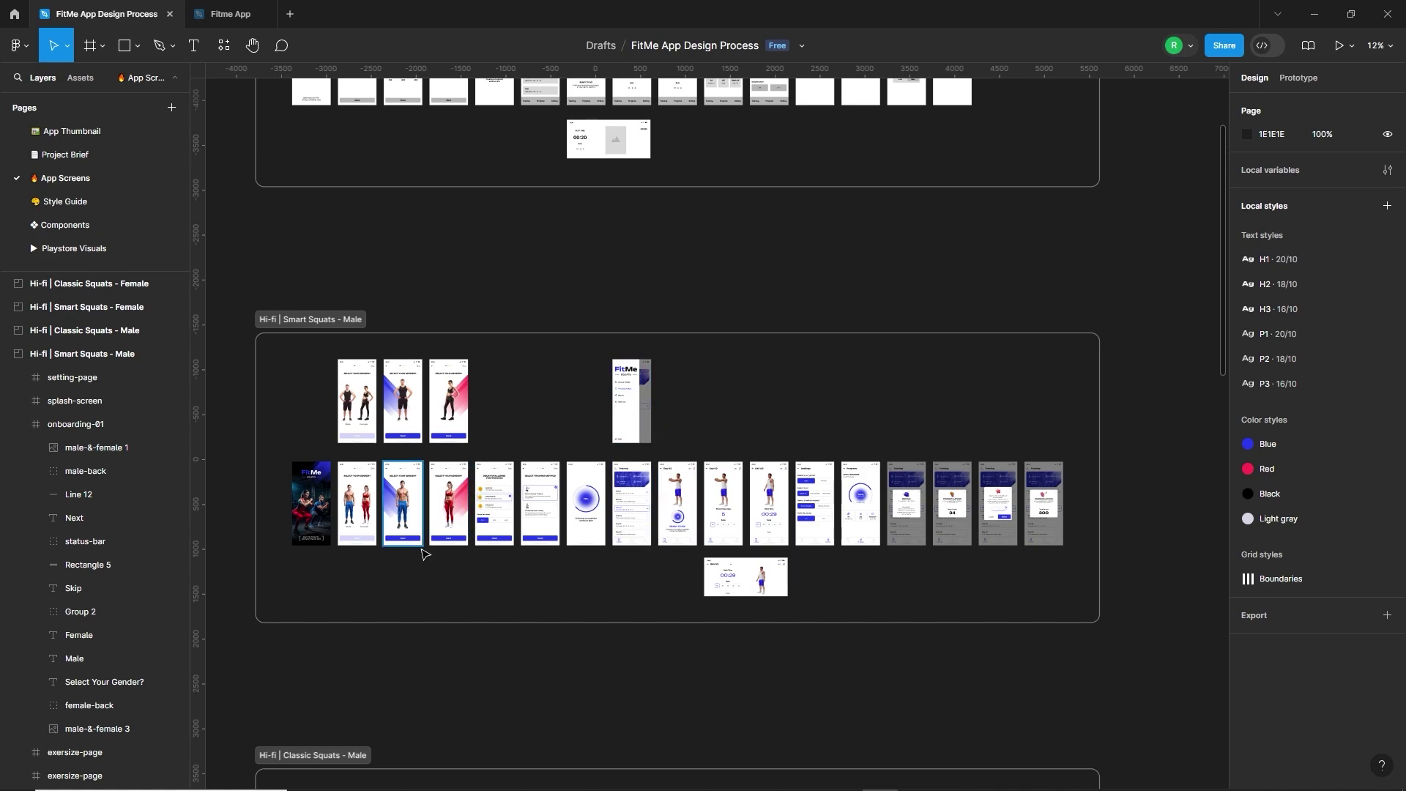
scroll(296, 480, "up", 5)
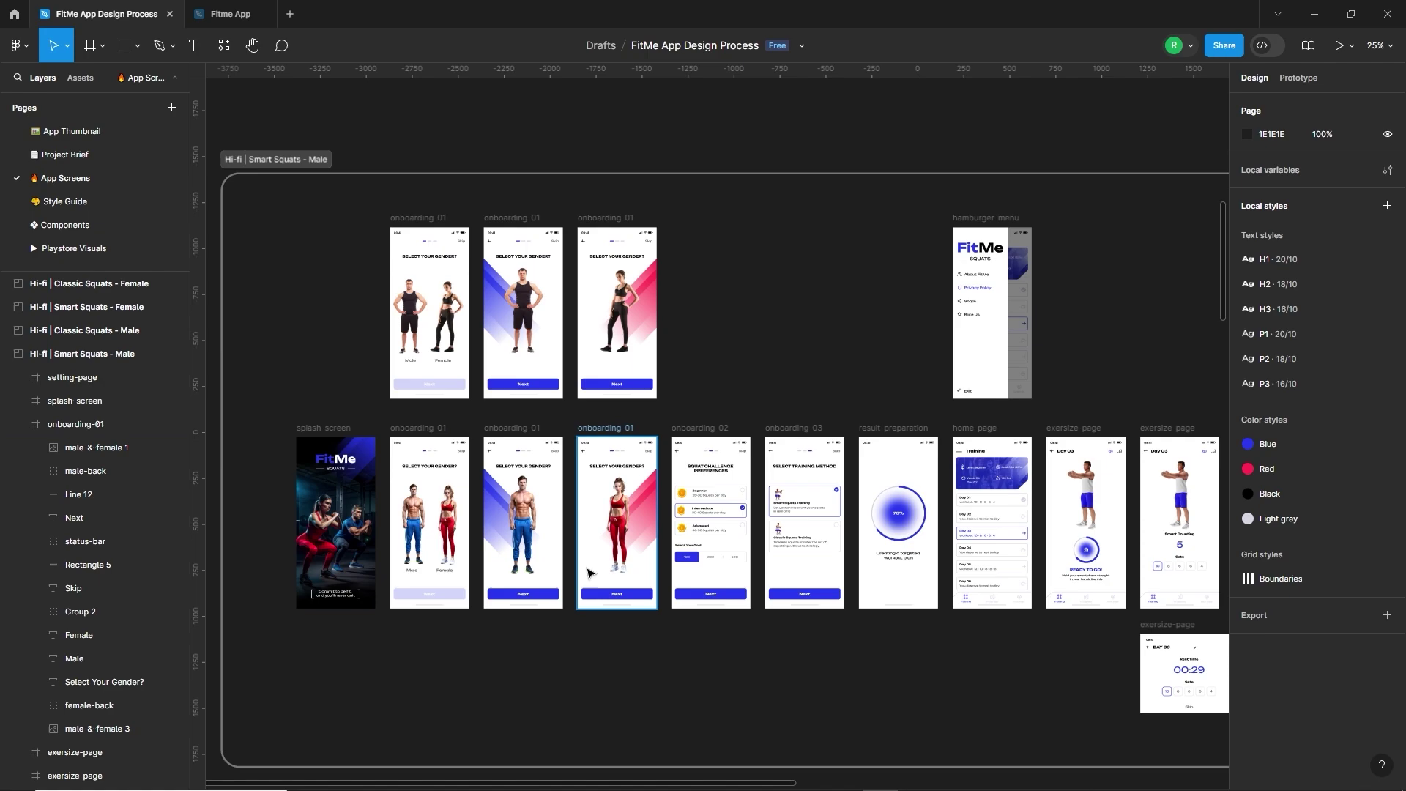
scroll(470, 529, "up", 1)
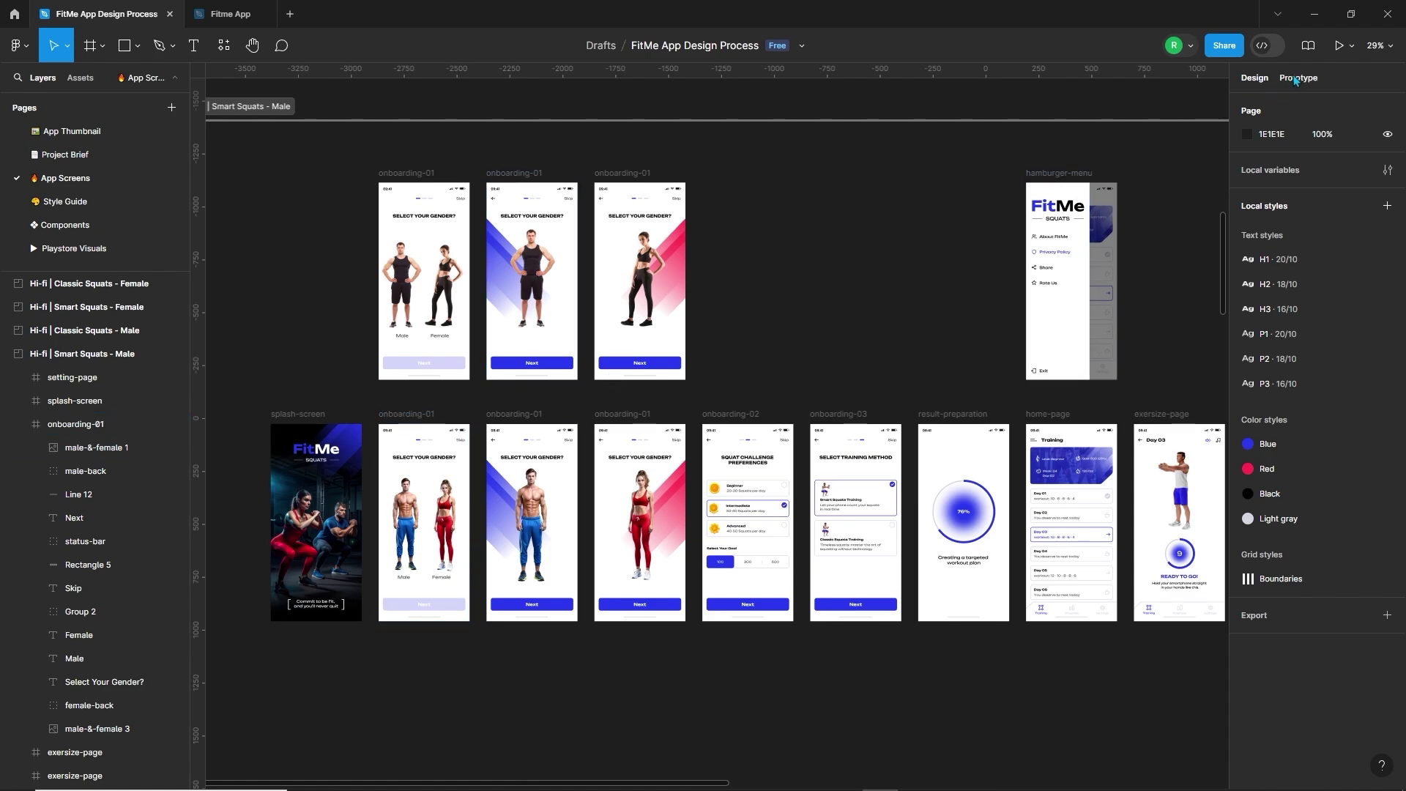
Present the prototype and try the male and female figures on the gender screen
left_click(1295, 79)
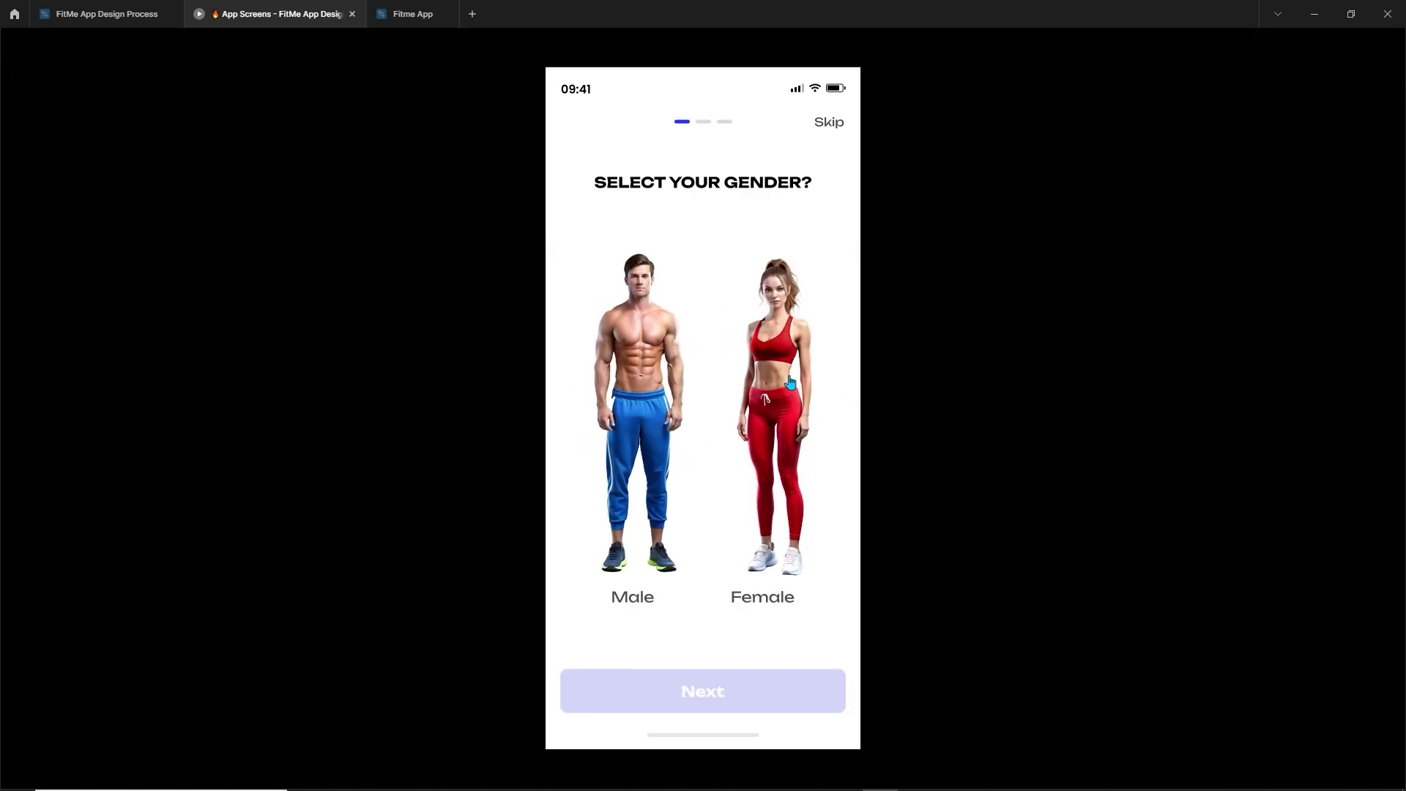
left_click(637, 402)
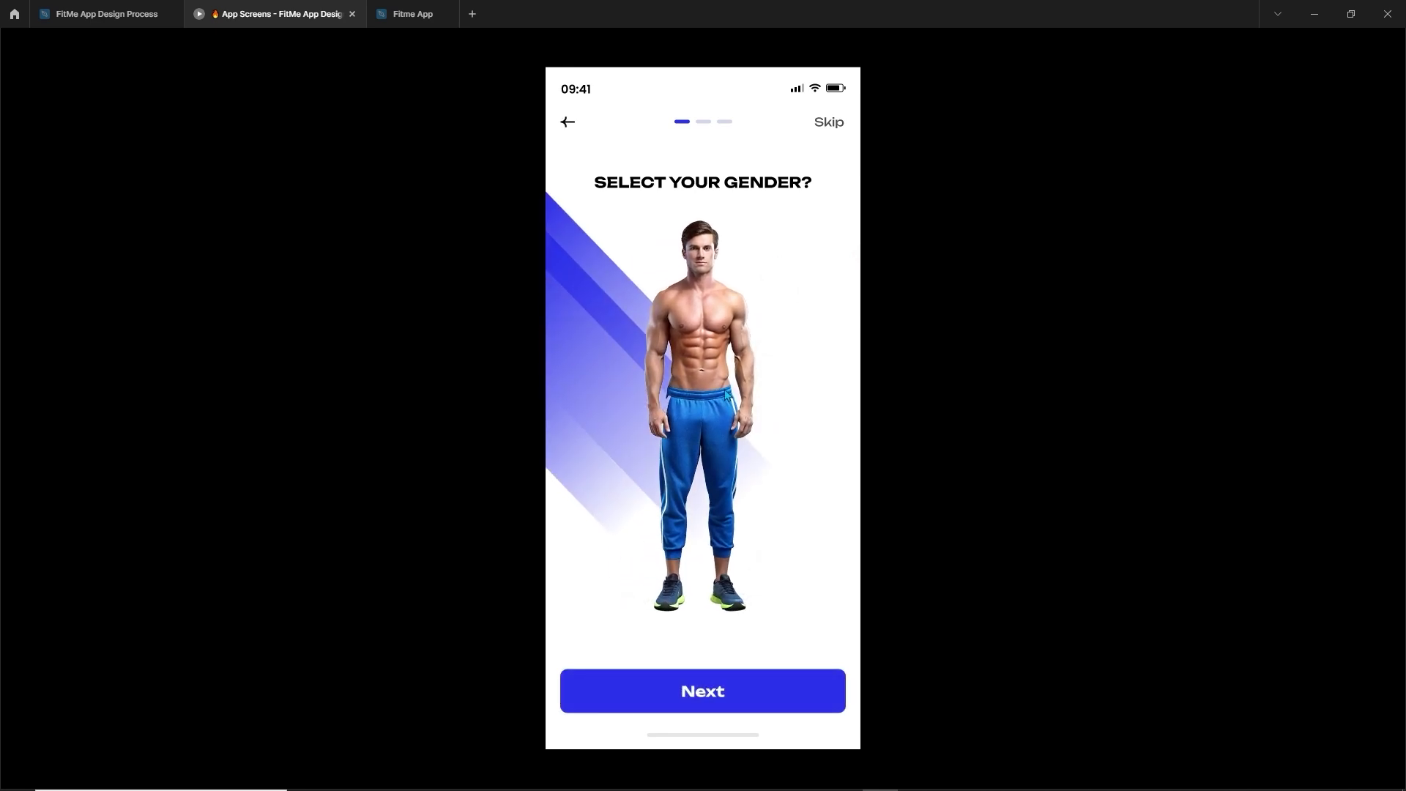
left_click(803, 380)
left_click(571, 123)
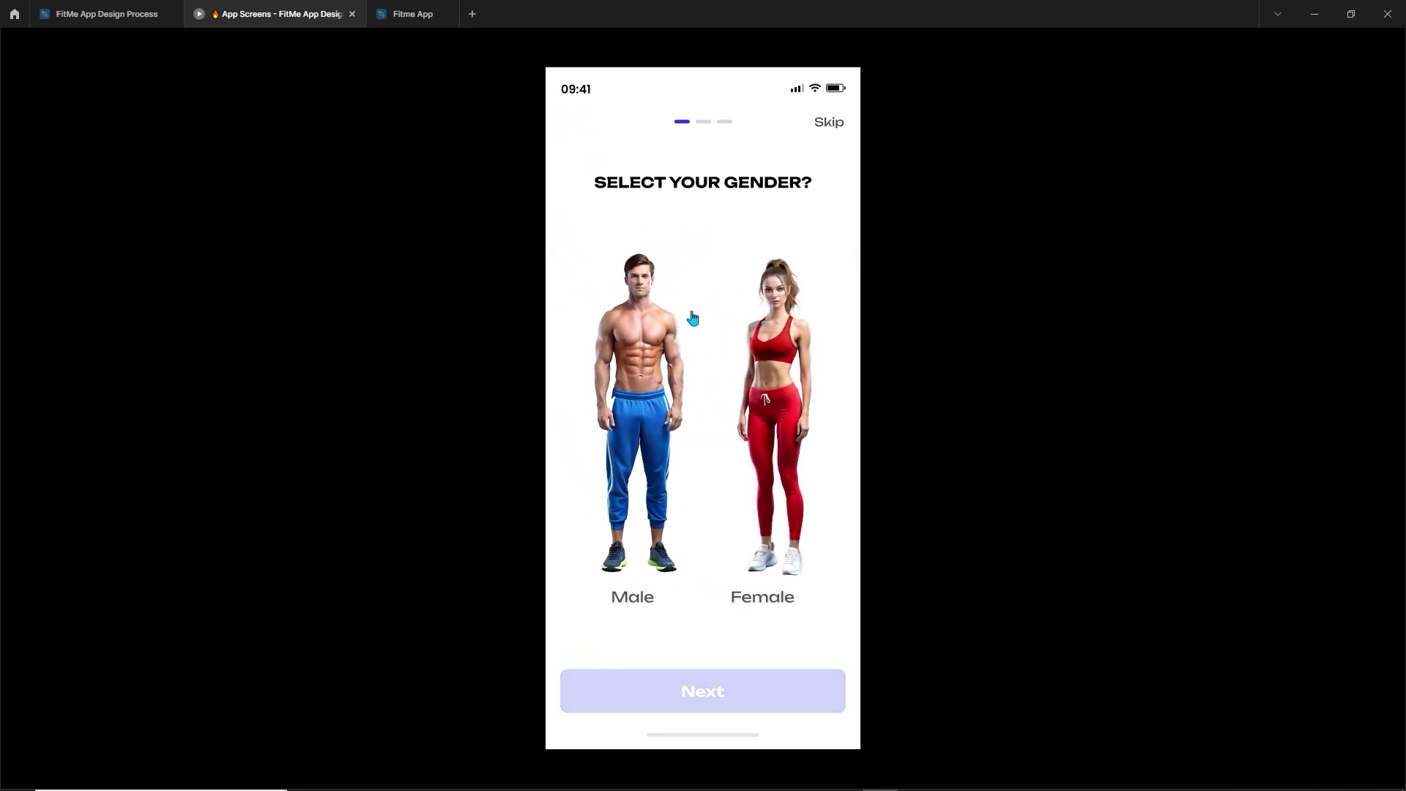
left_click(780, 388)
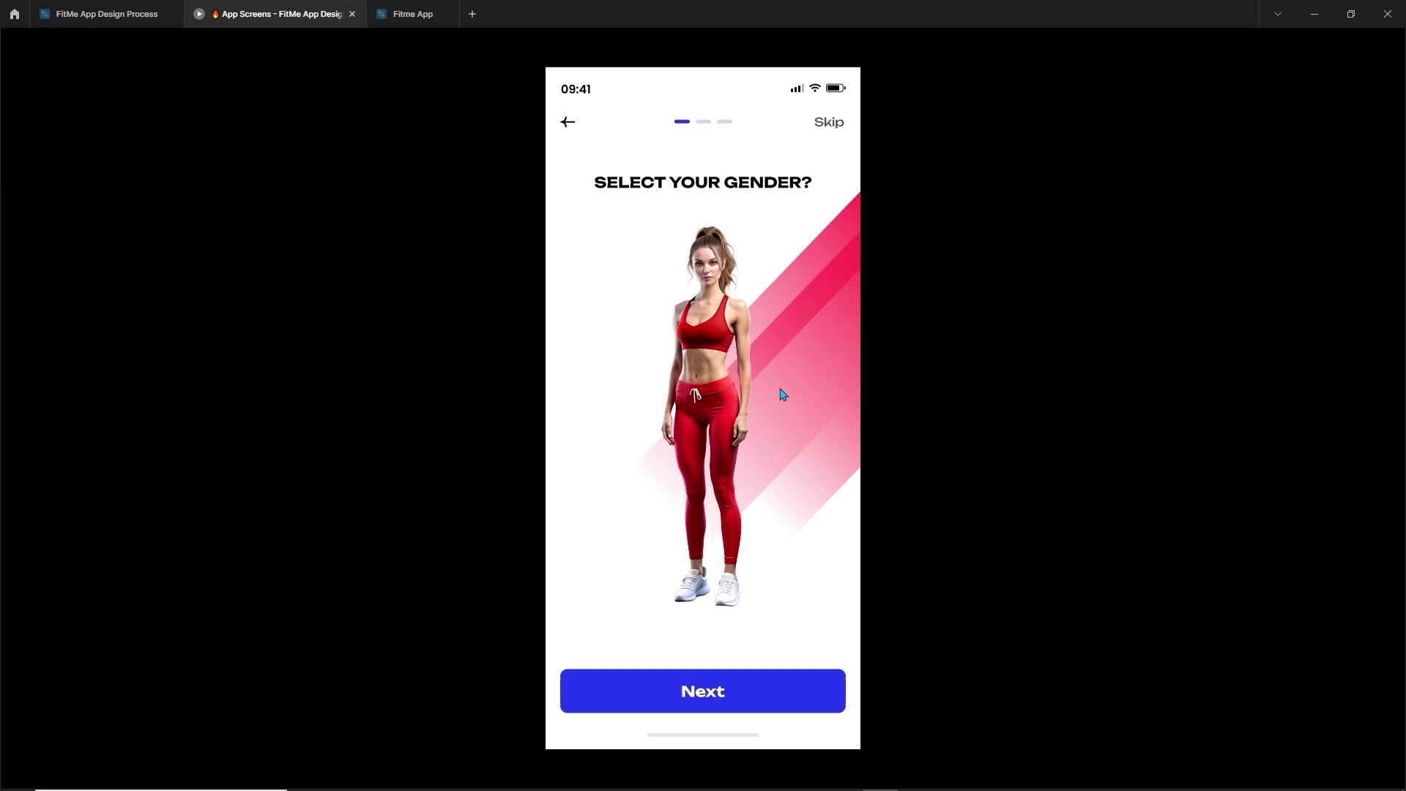
left_click(570, 129)
left_click(635, 344)
Advance through Squat Challenge Preferences and Training Method to the workout plan loader
left_click(698, 698)
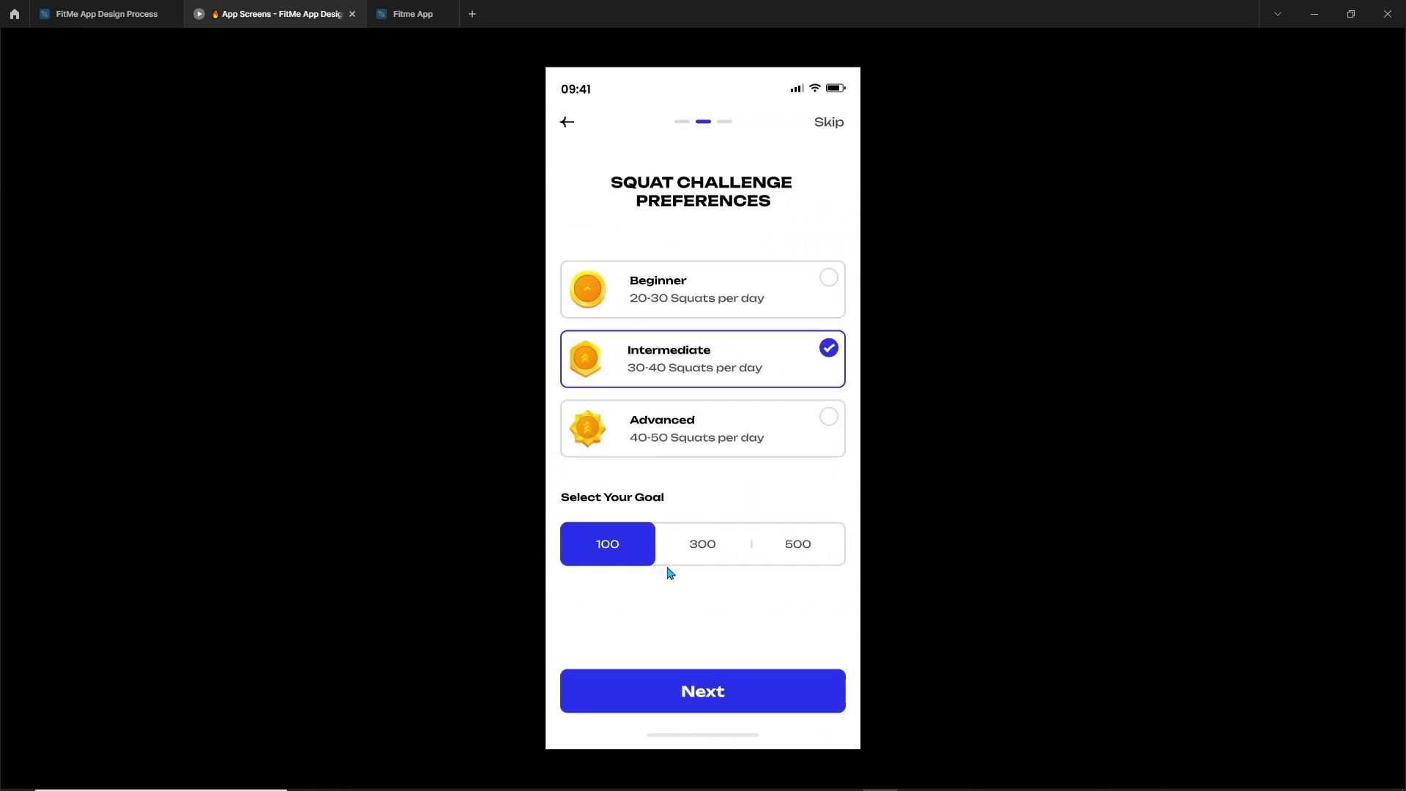
left_click(701, 695)
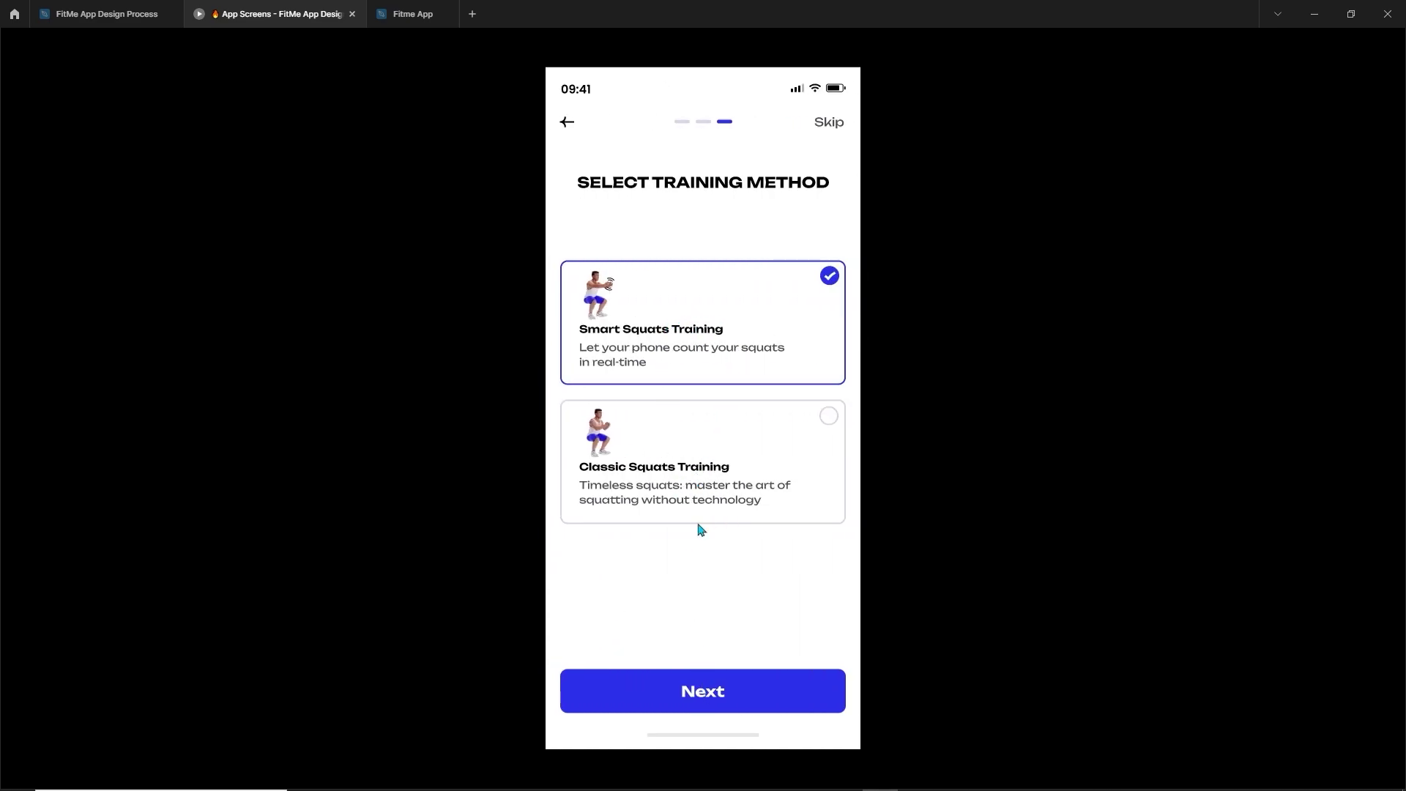
left_click(696, 706)
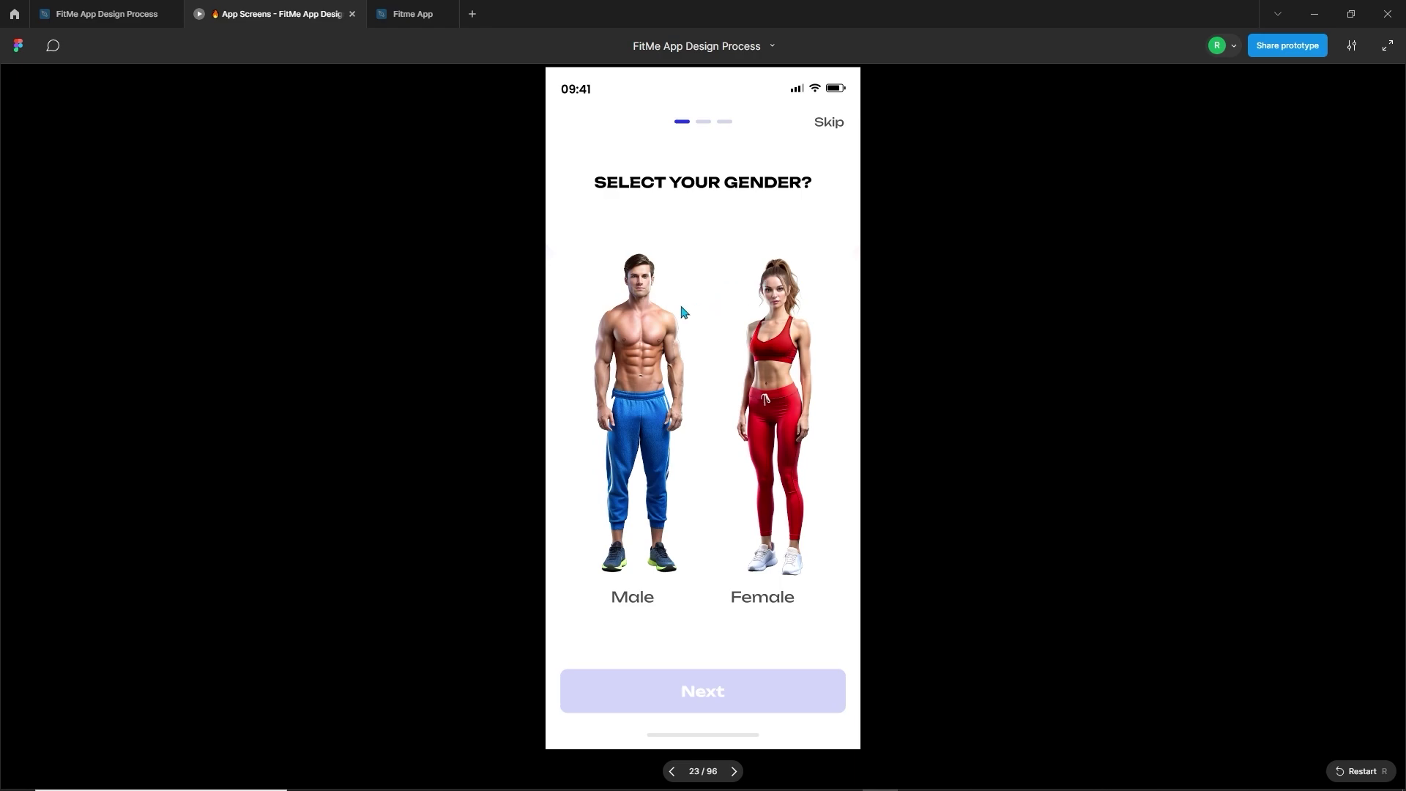
Review the prototype's share access list, then close the sharing dialog
left_click(1267, 48)
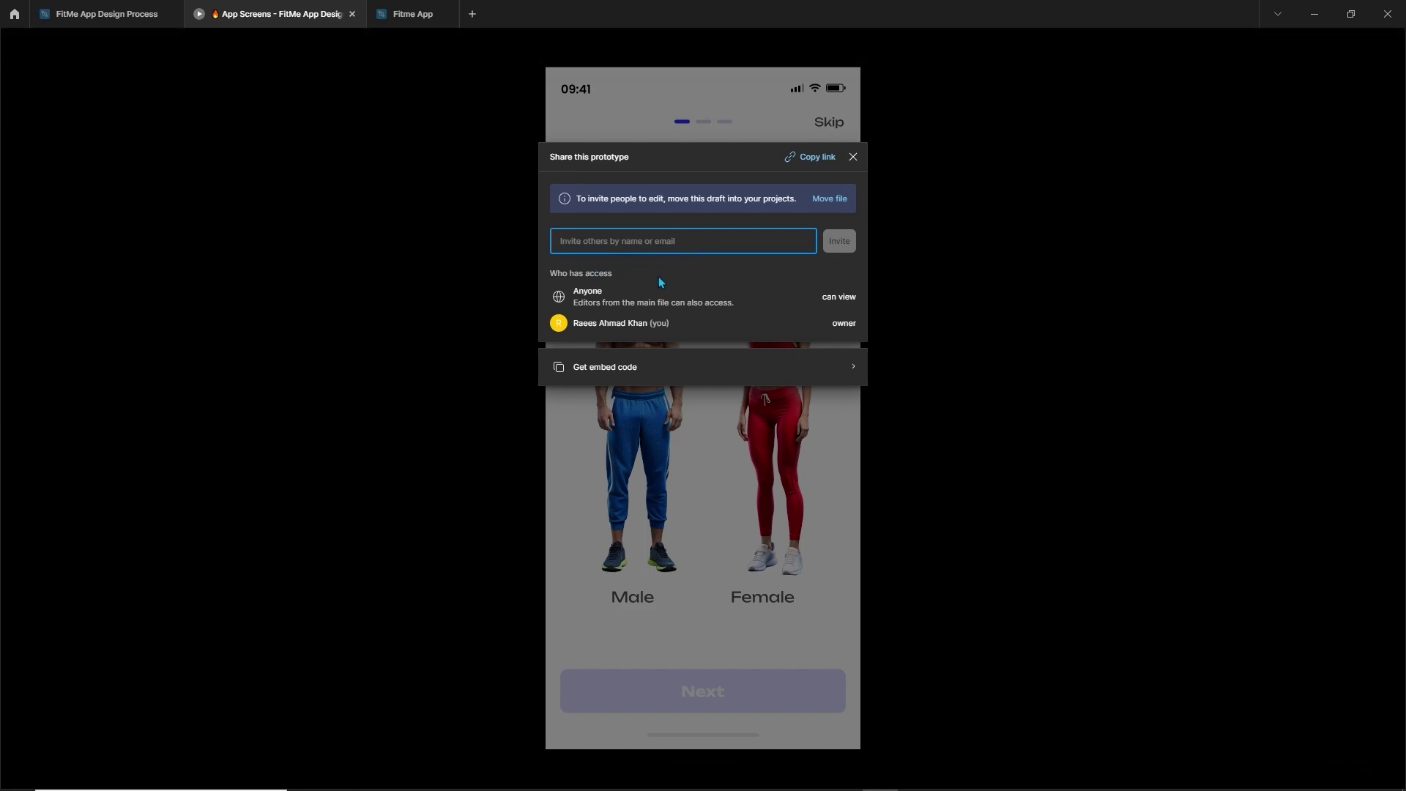
left_click(853, 157)
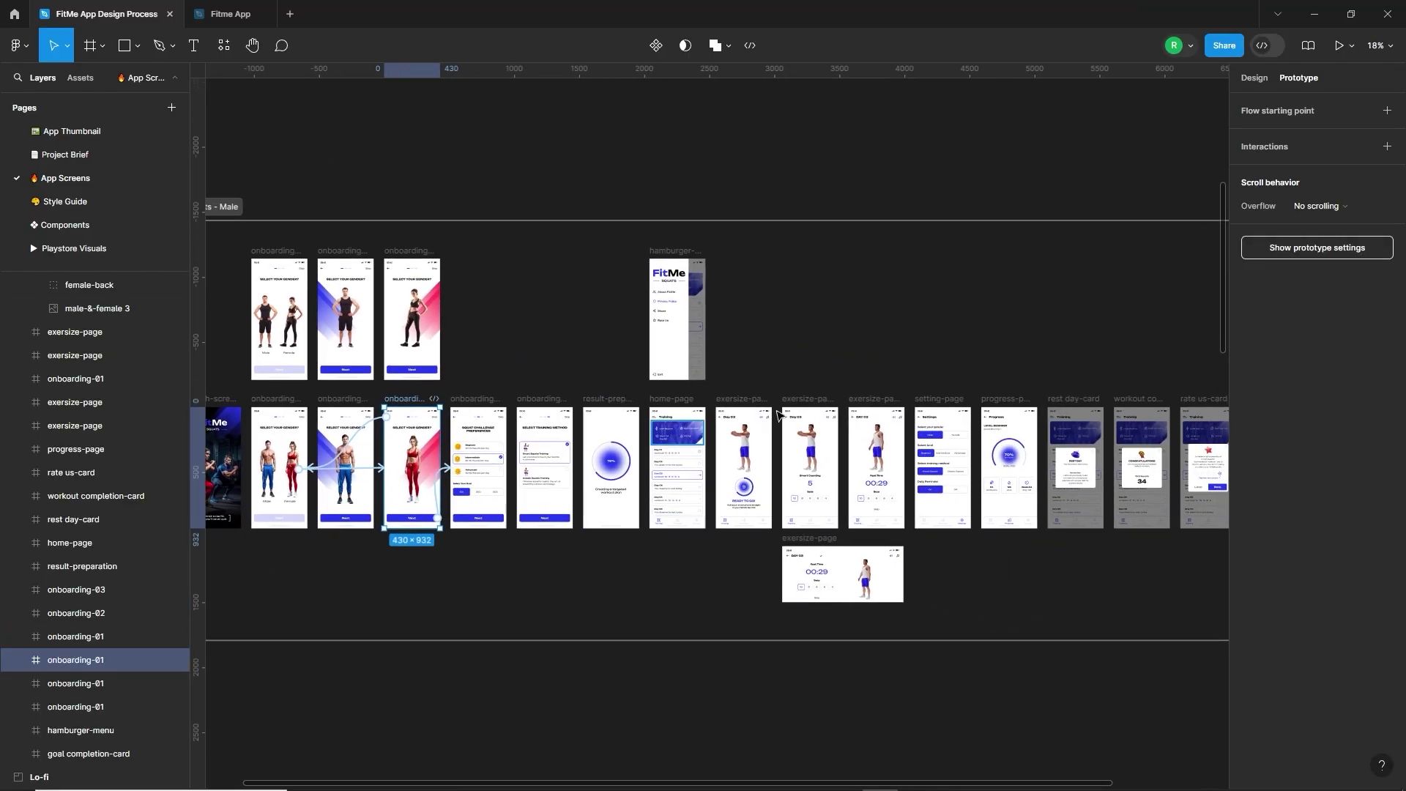
Play the onboarding-01 screens as a prototype
scroll(778, 413, "down", 2)
left_click(1252, 79)
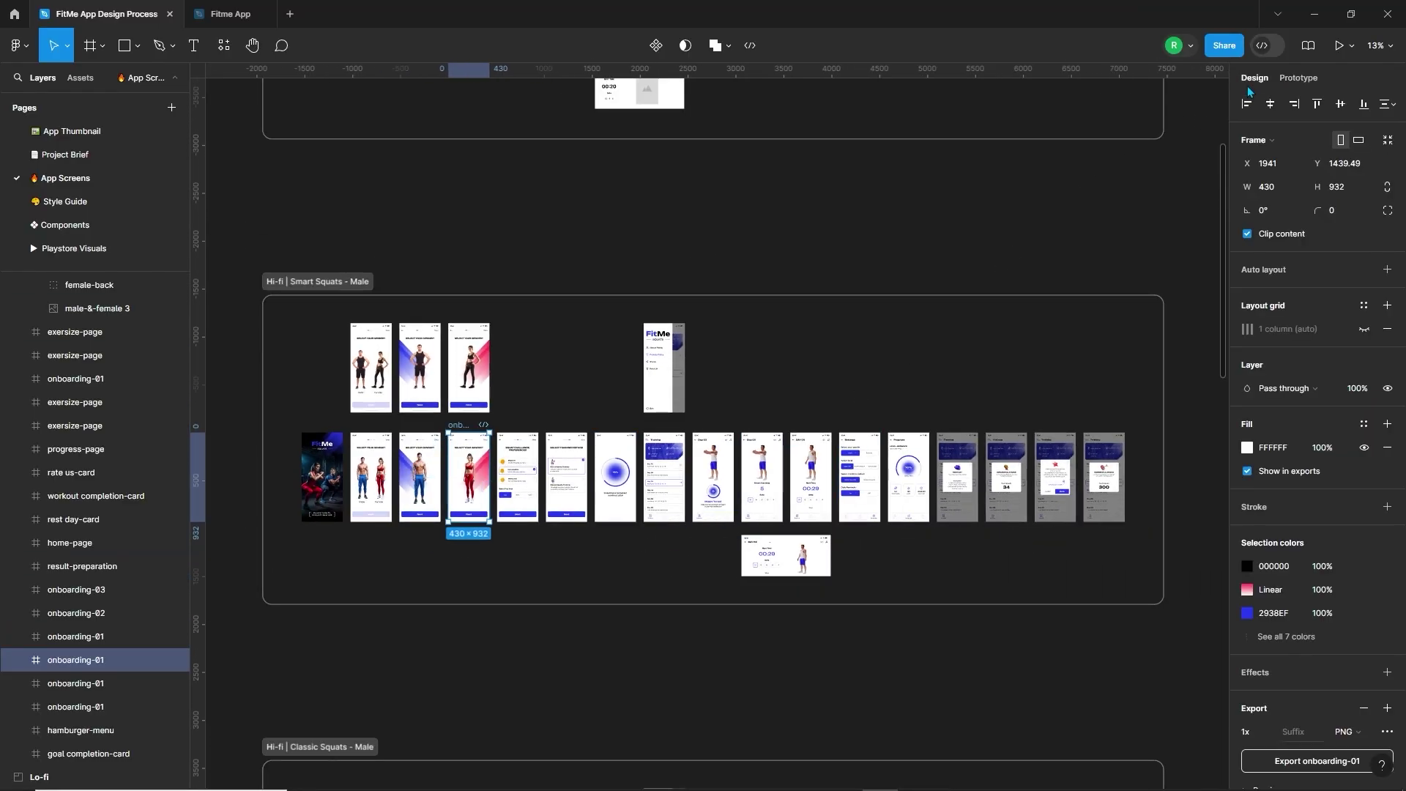
left_click(771, 384)
scroll(671, 583, "down", 2)
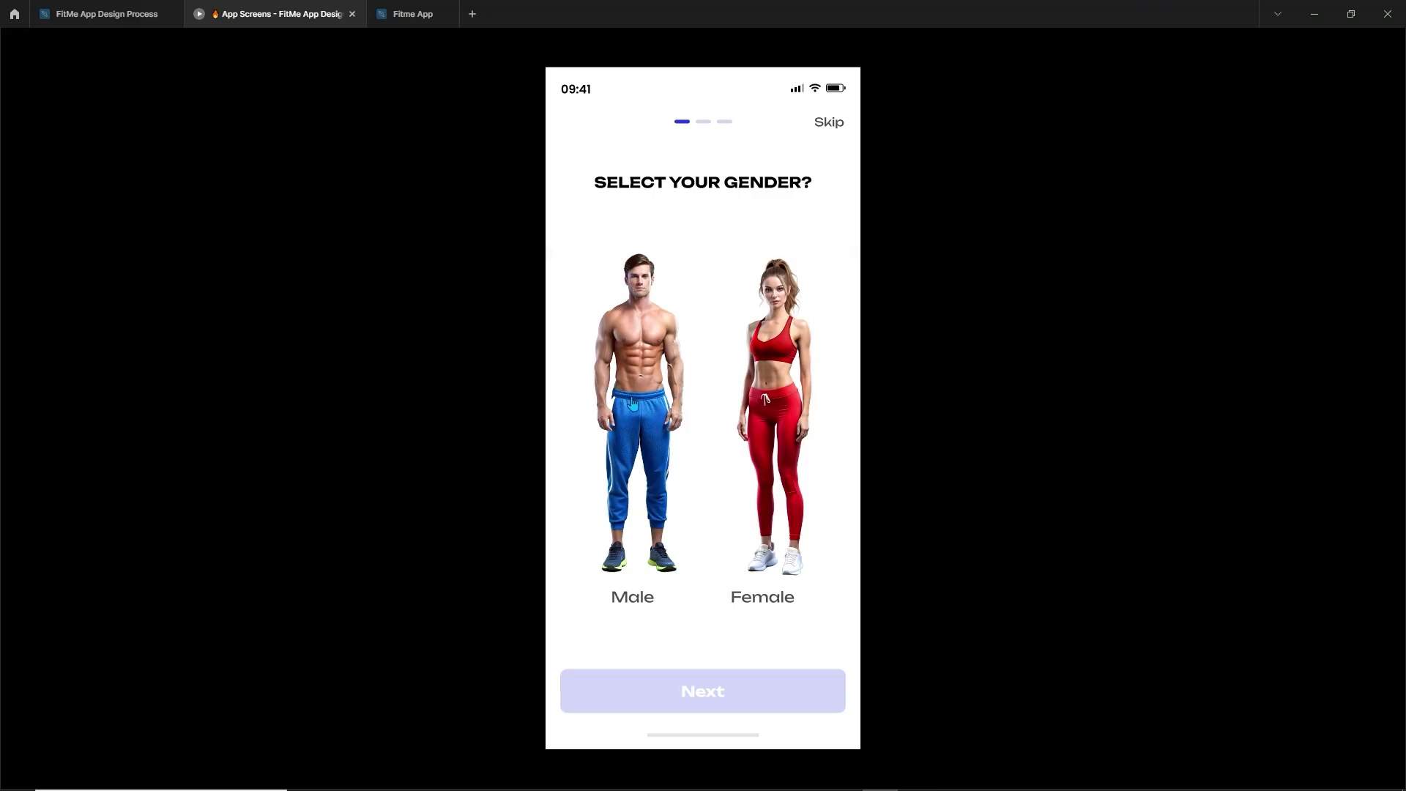
On the gender screen pick Male, go back, pick Female, then Male again
left_click(637, 402)
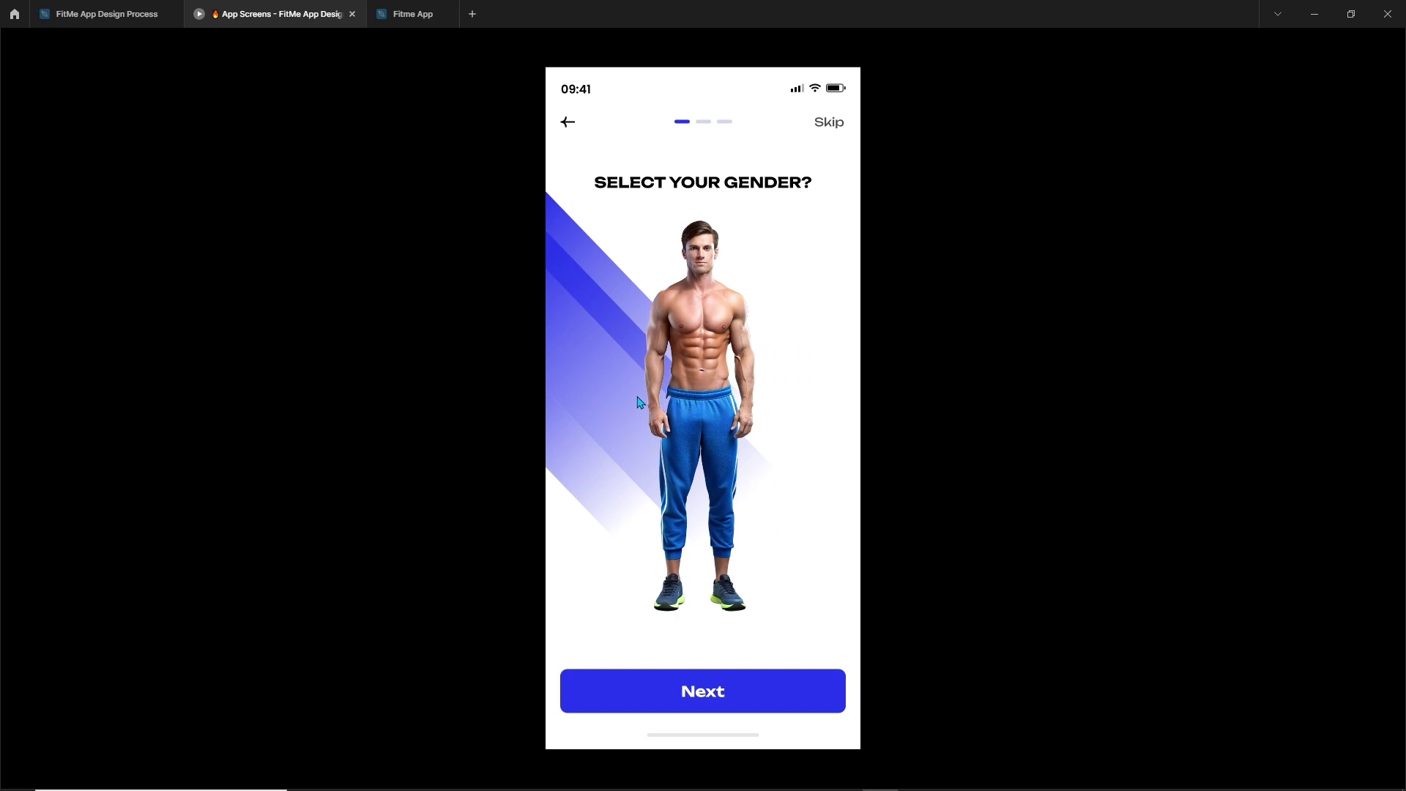
left_click(570, 123)
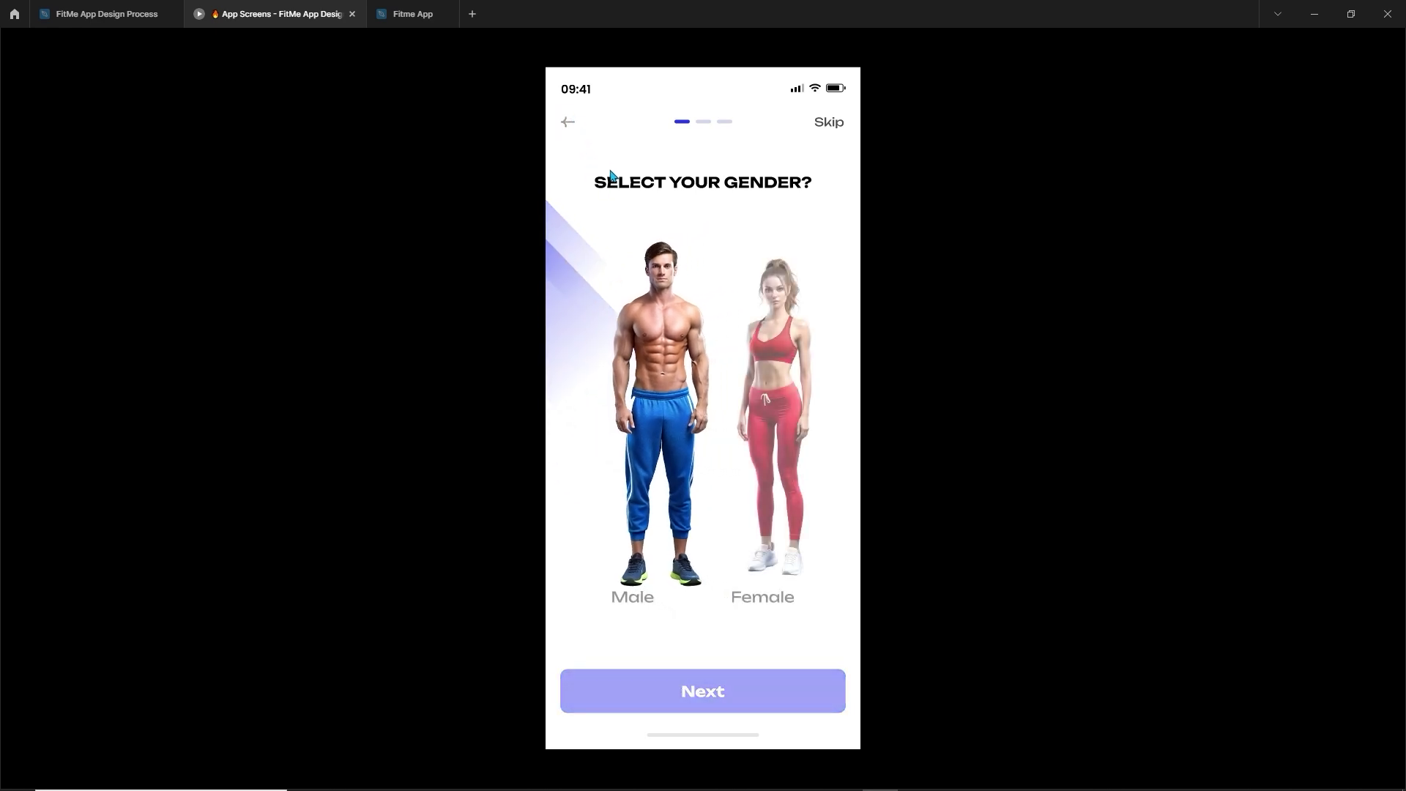
left_click(777, 395)
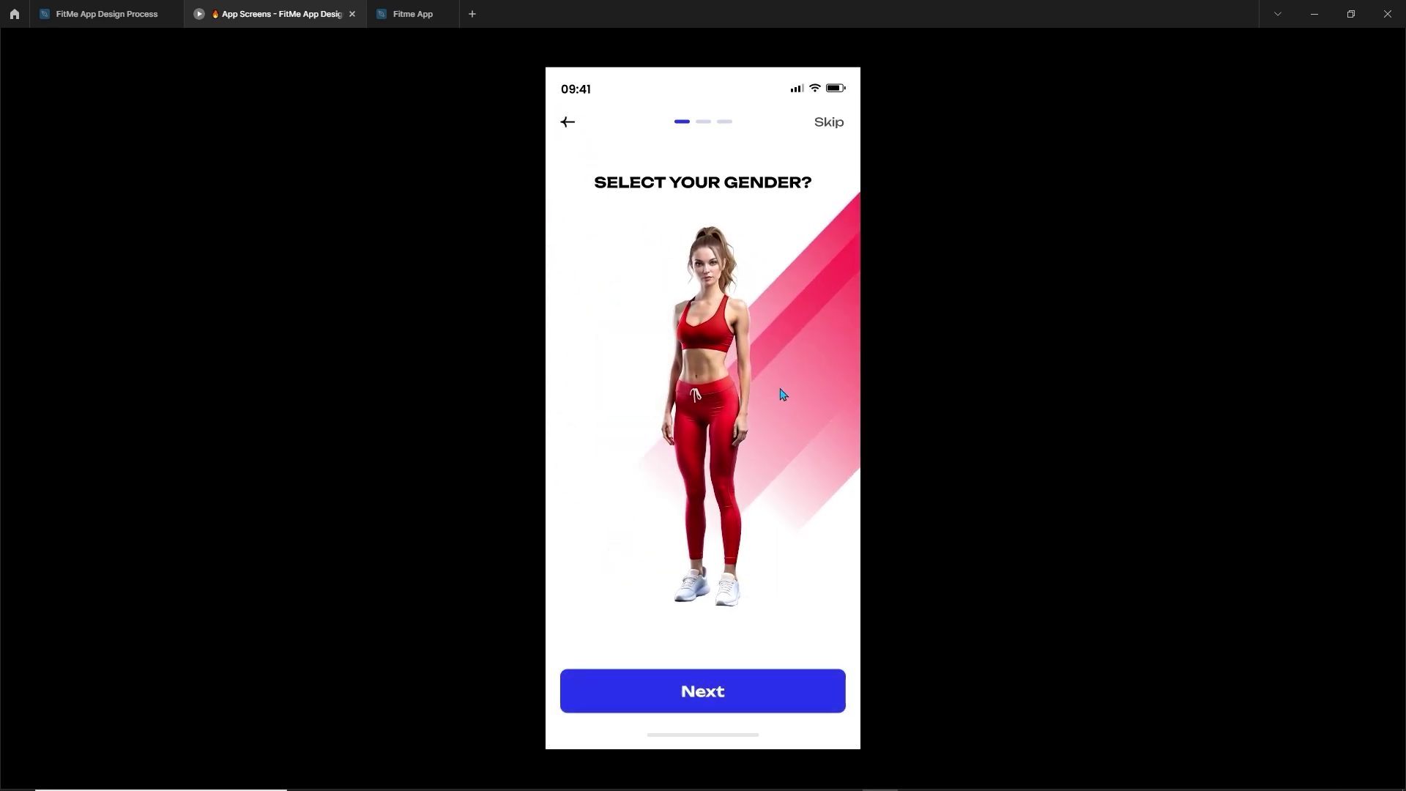
left_click(572, 135)
left_click(648, 402)
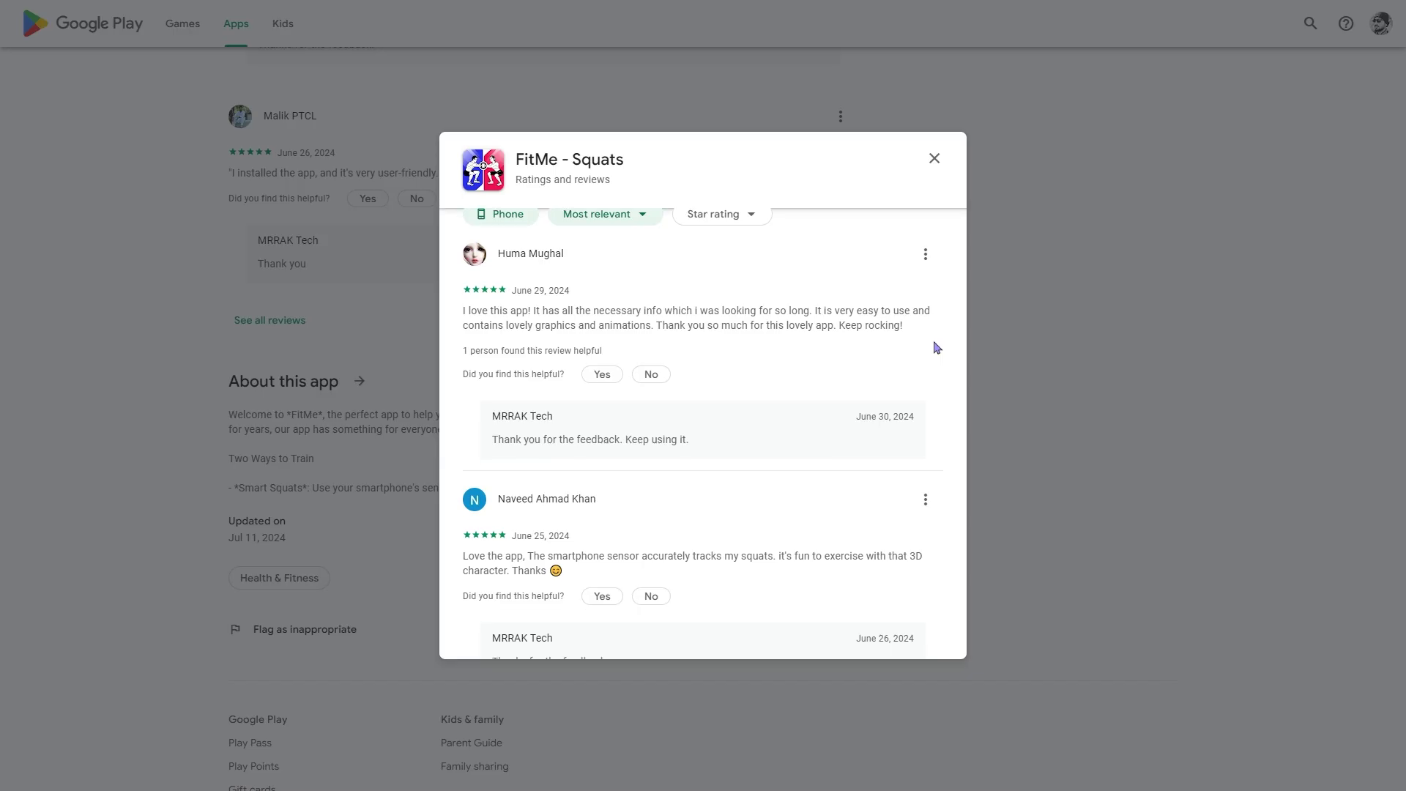
Scroll through the remaining FitMe - Squats reviews, close the list and scroll down the app page
scroll(937, 347, "down", 5)
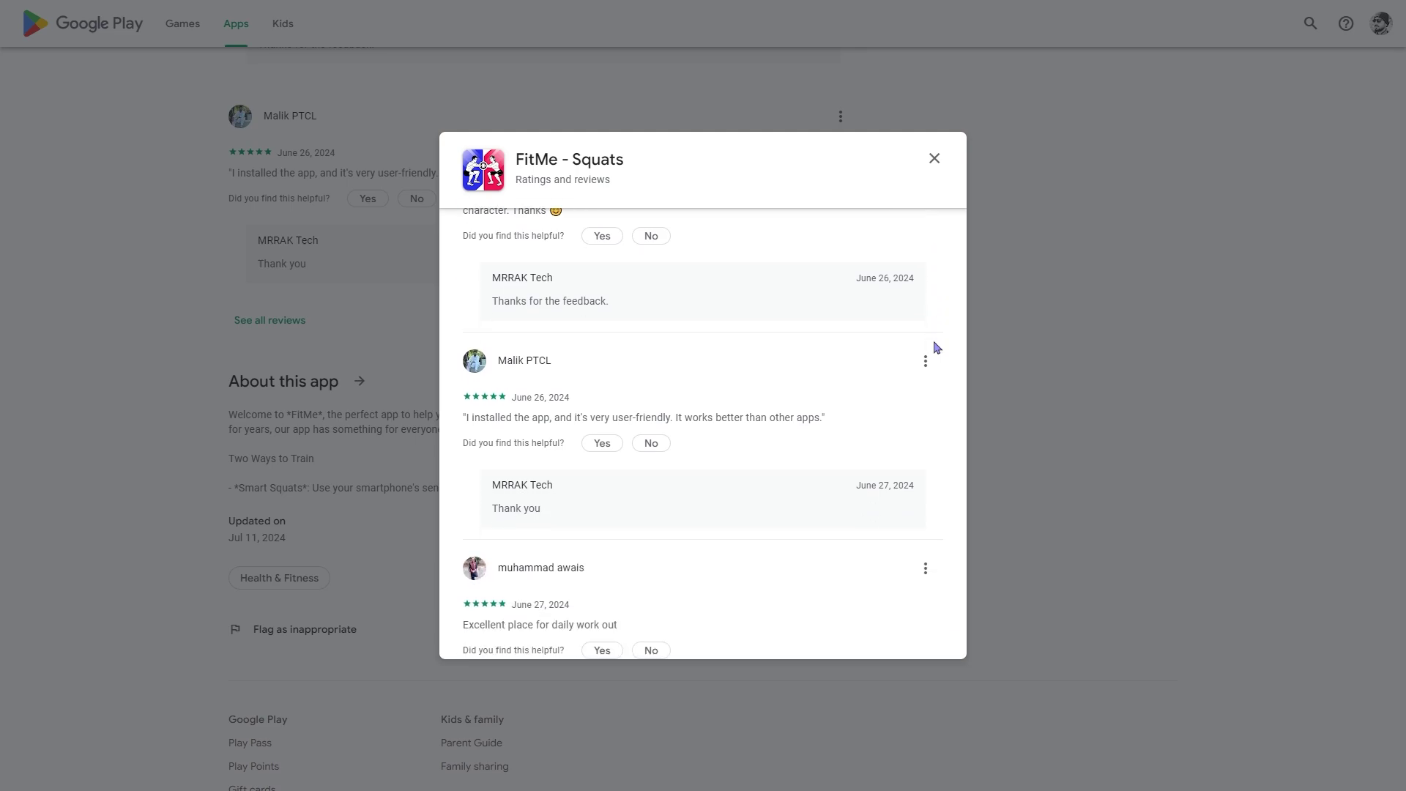
scroll(936, 347, "down", 6)
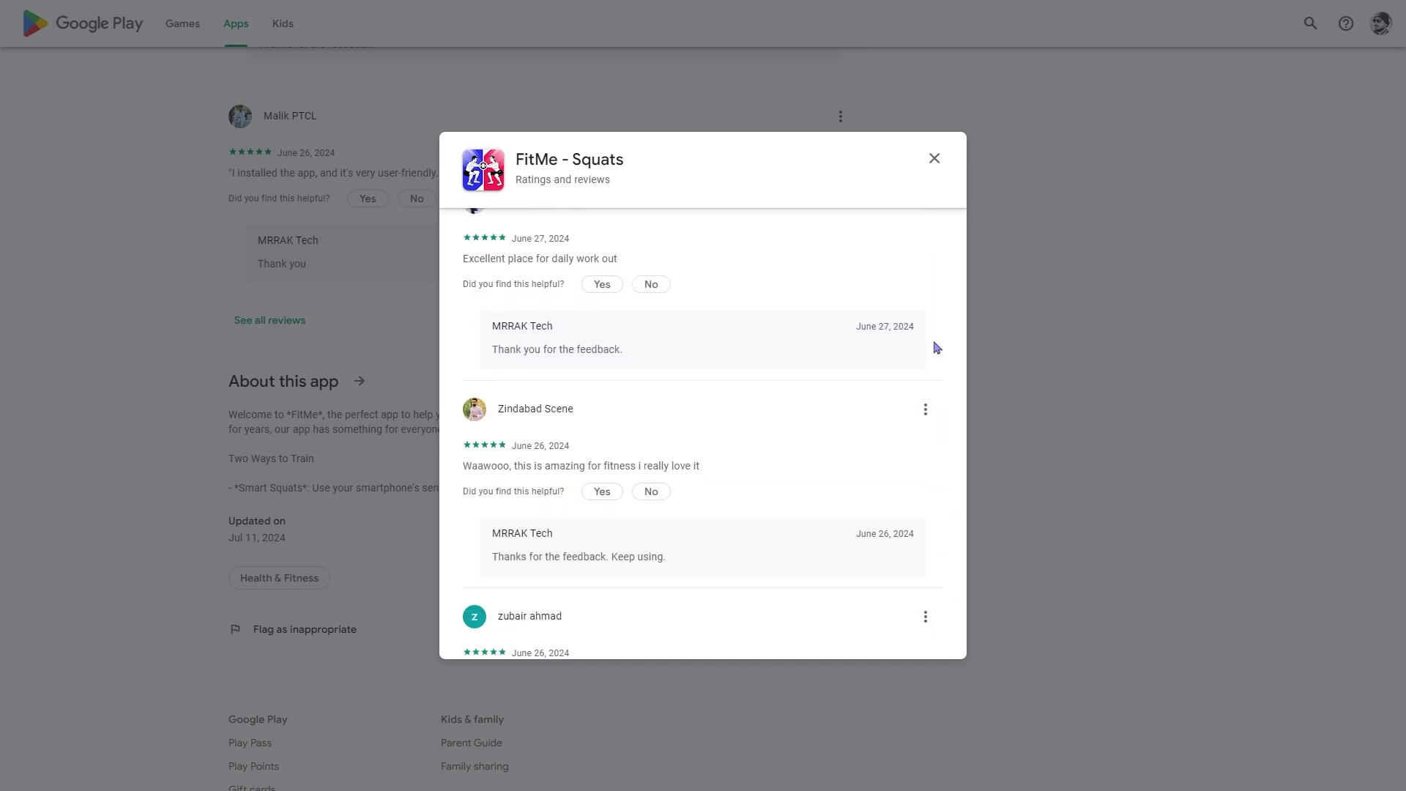
scroll(936, 347, "down", 7)
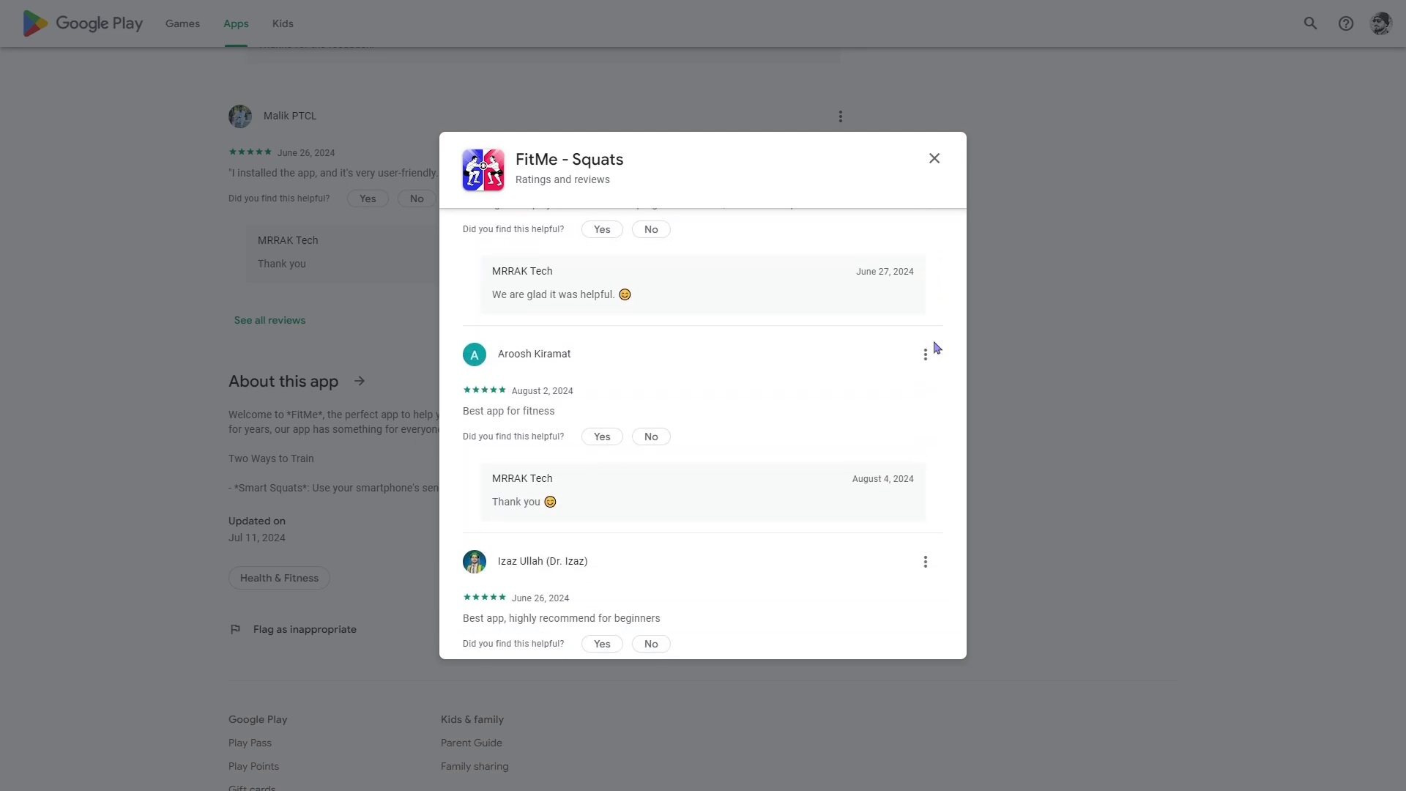
scroll(937, 347, "down", 4)
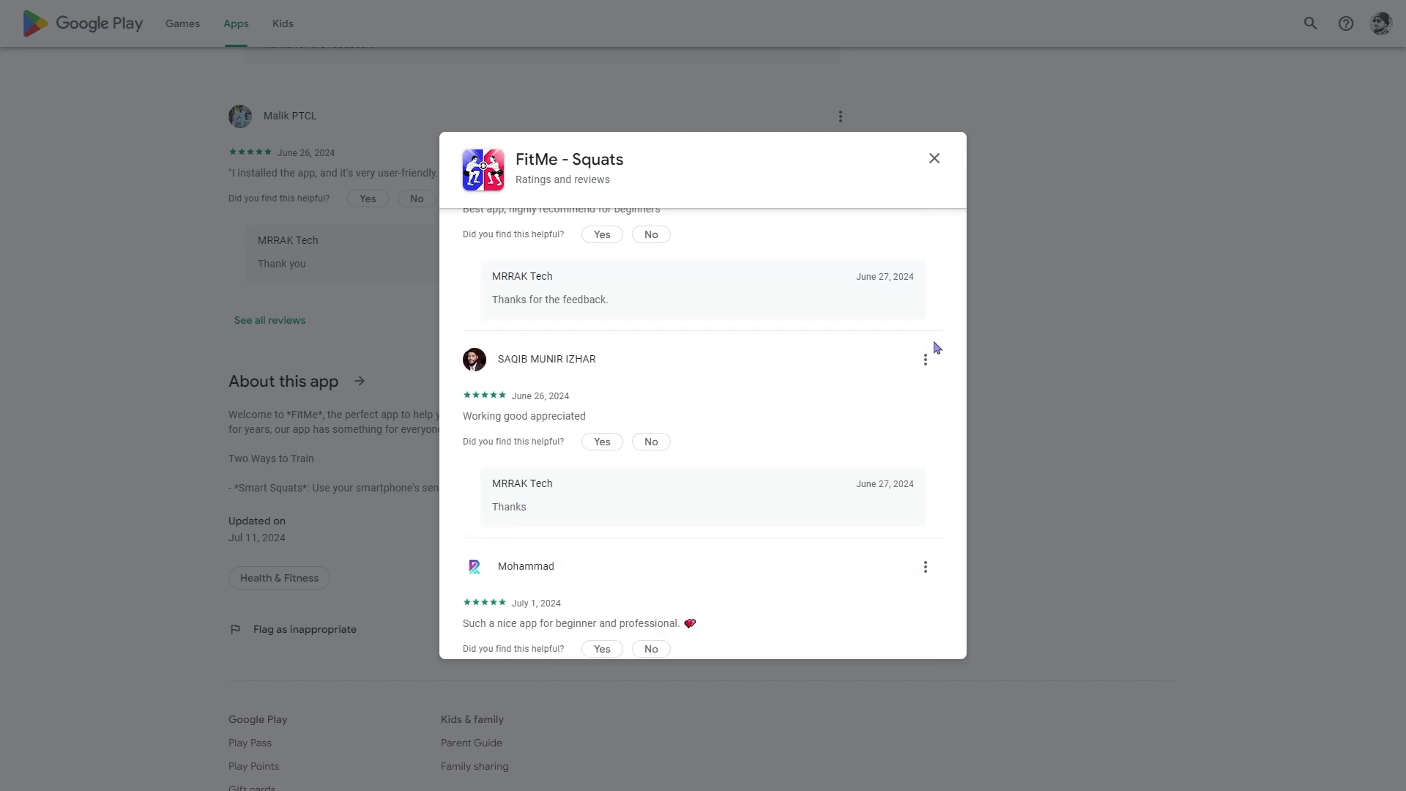
left_click(399, 342)
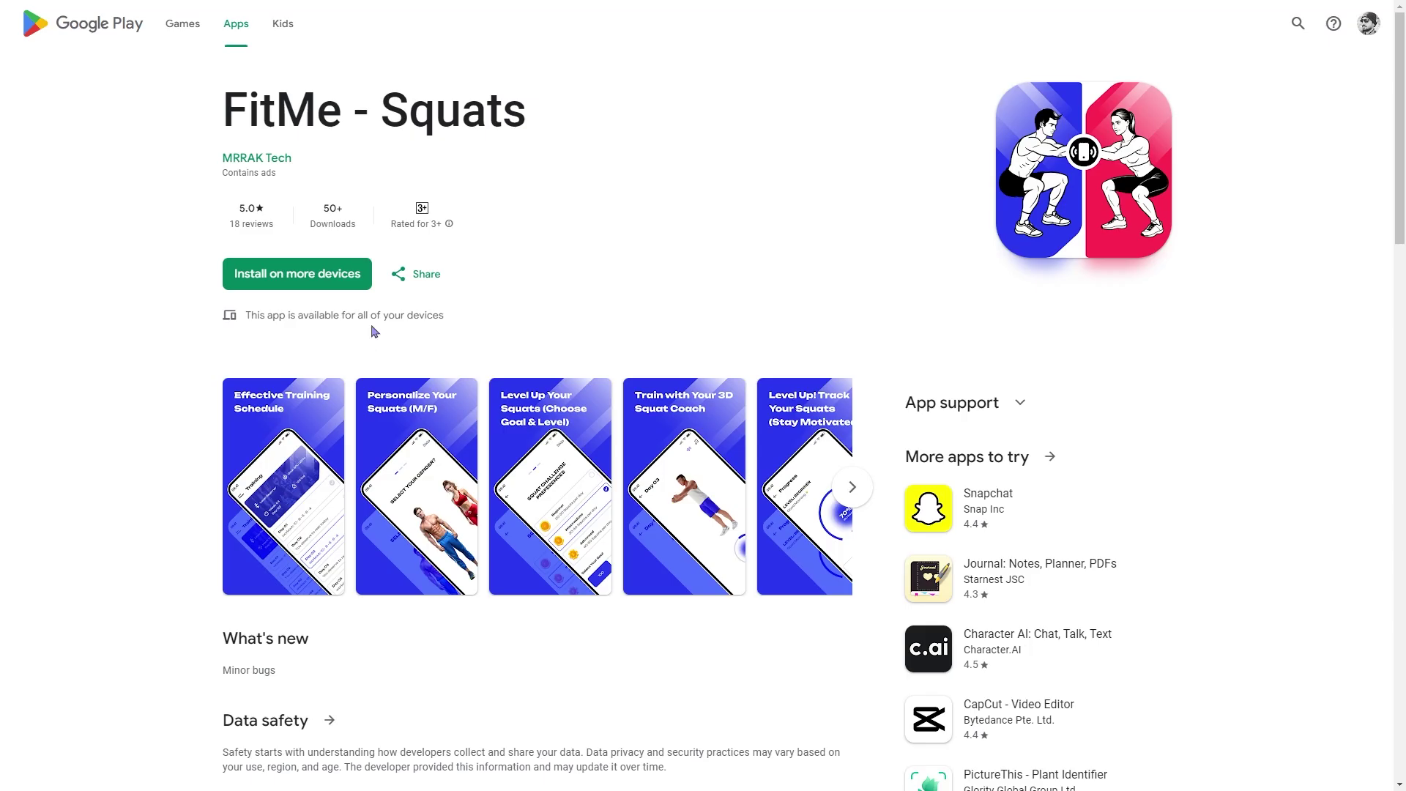
scroll(389, 320, "down", 4)
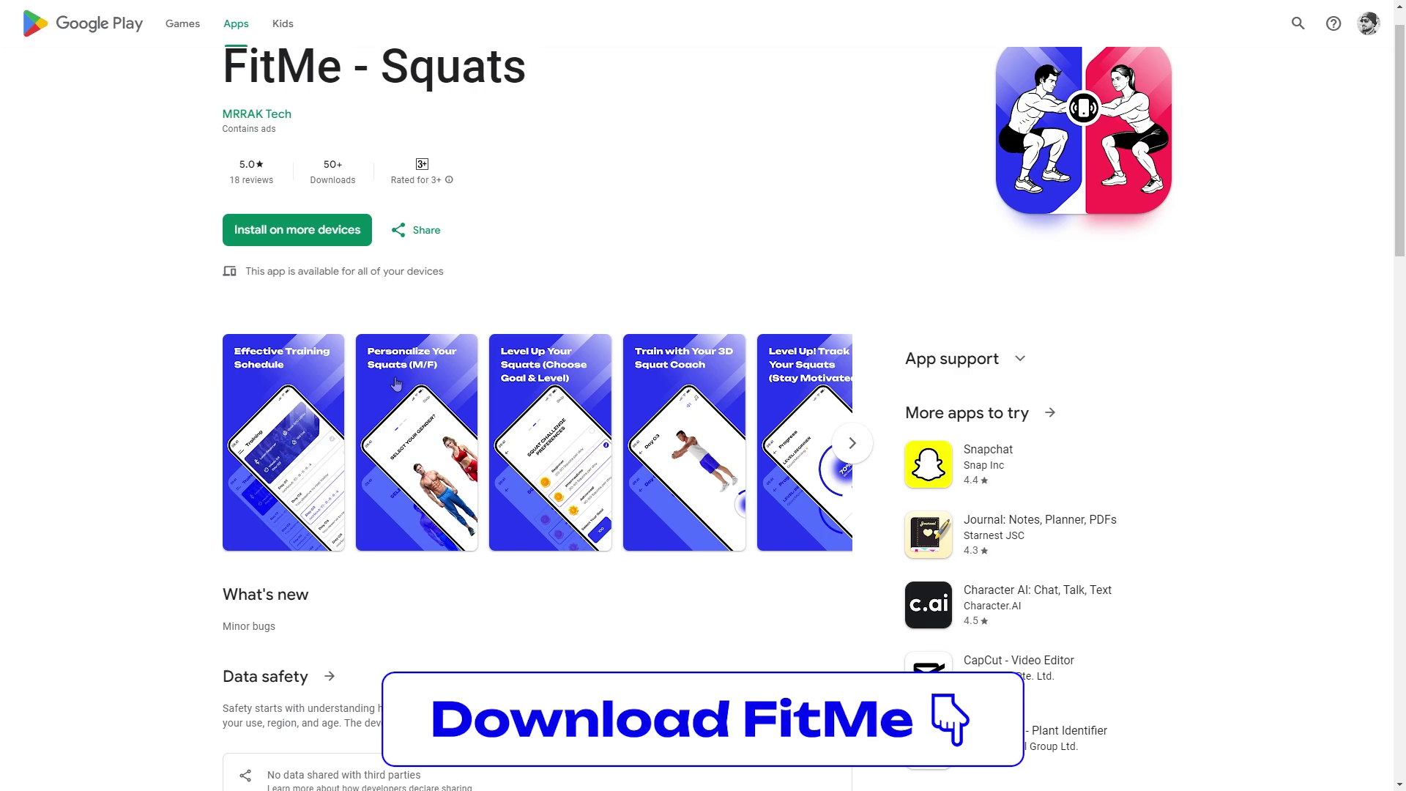
scroll(399, 437, "down", 3)
Open the rating form, give FitMe - Squats five stars and start typing 'Great App!'
left_click(788, 549)
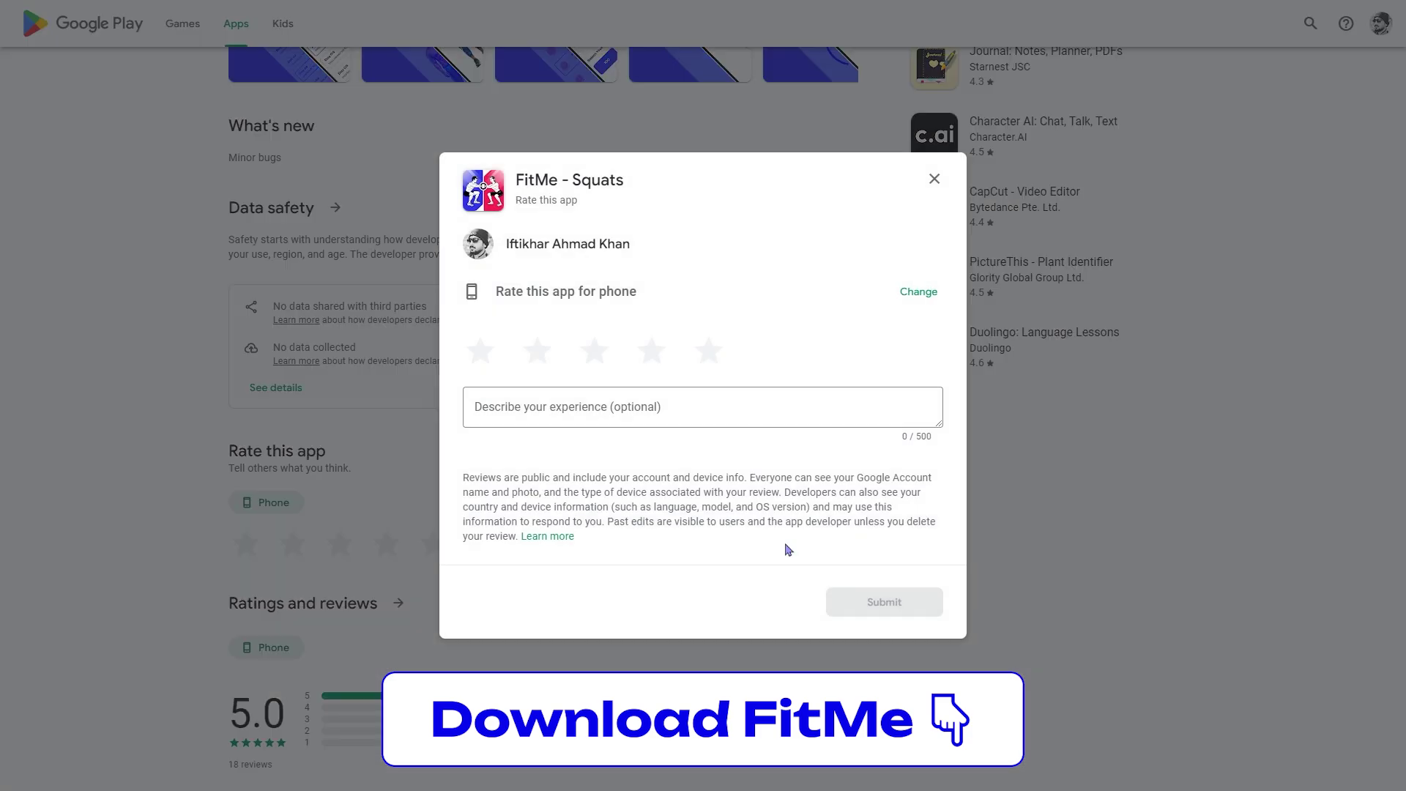
left_click(708, 352)
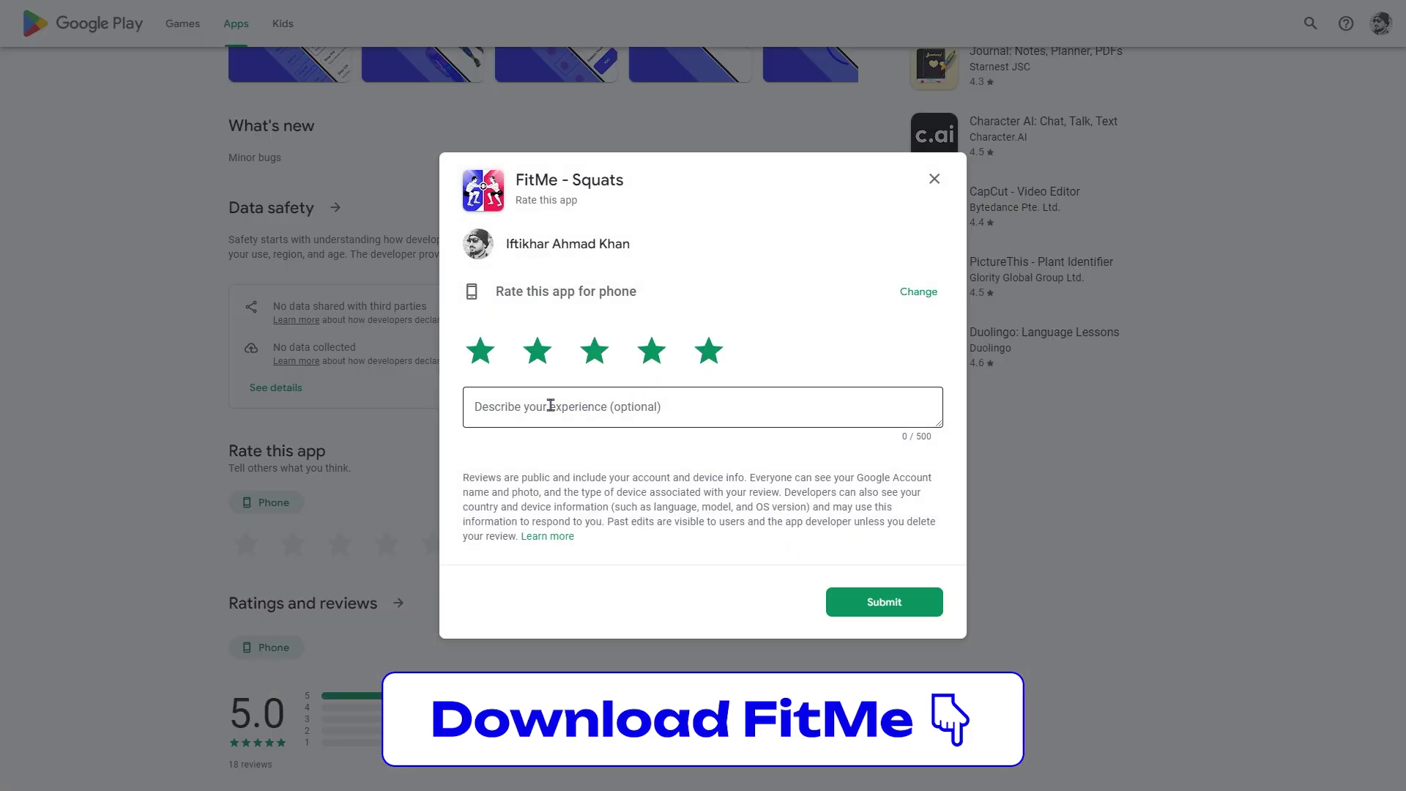
left_click(512, 411)
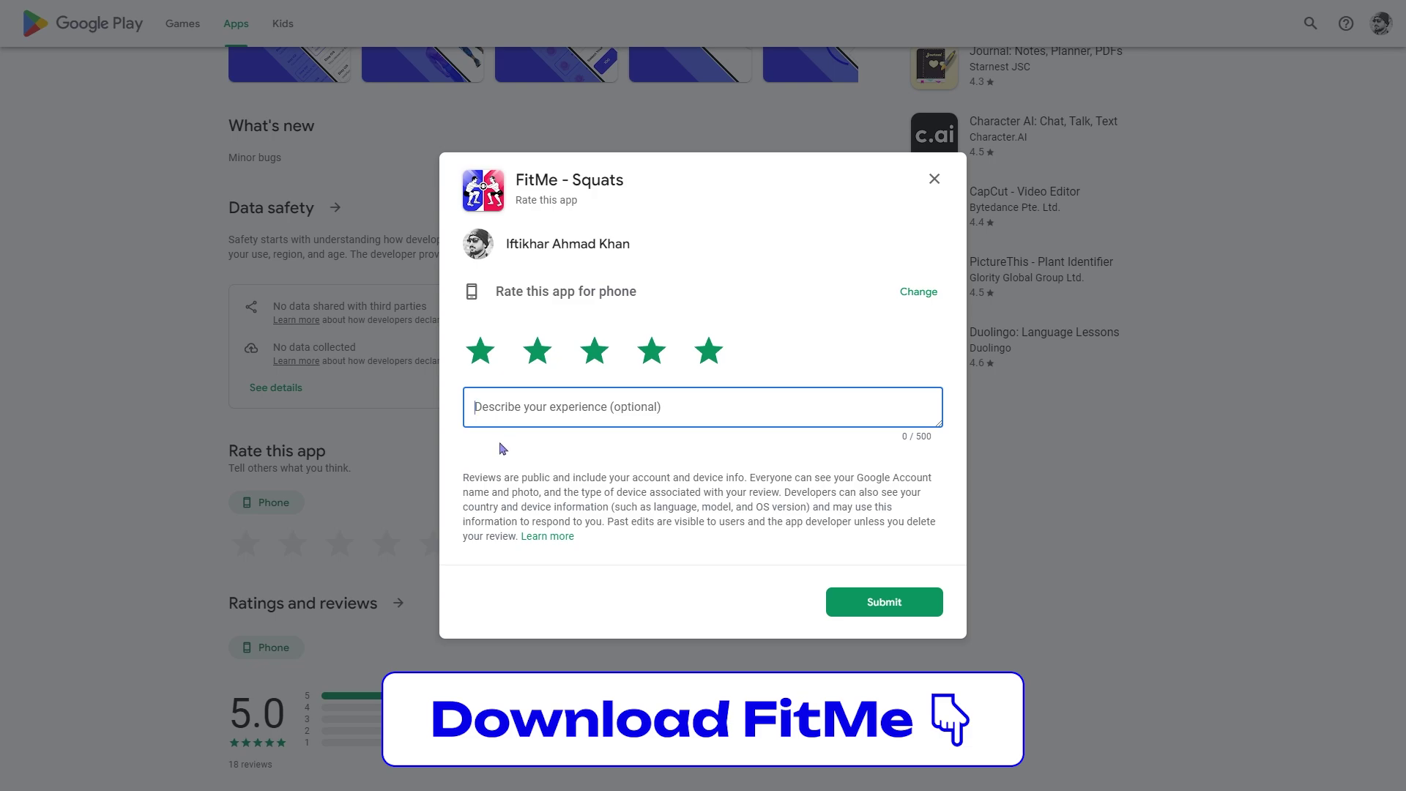
type("Grea")
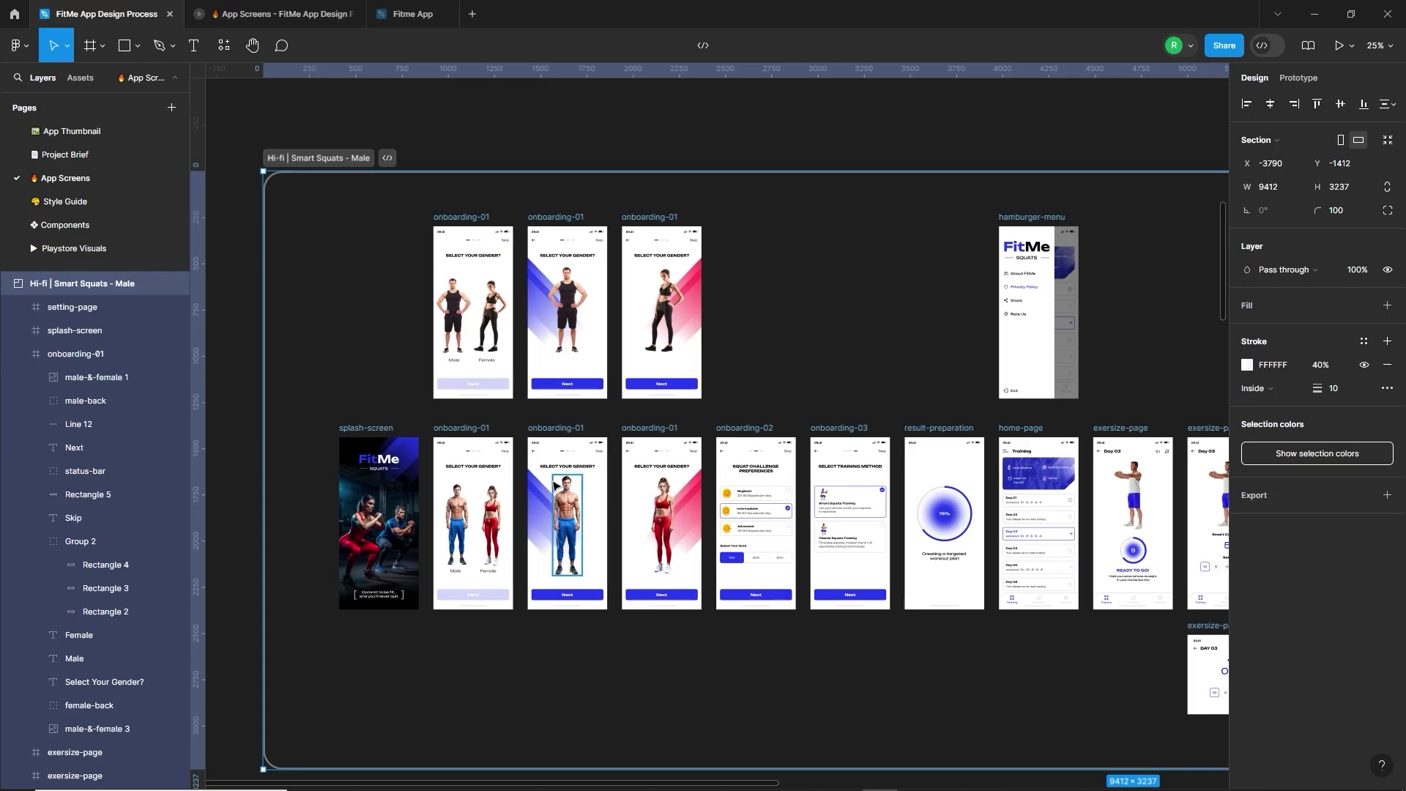
scroll(851, 517, "down", 5)
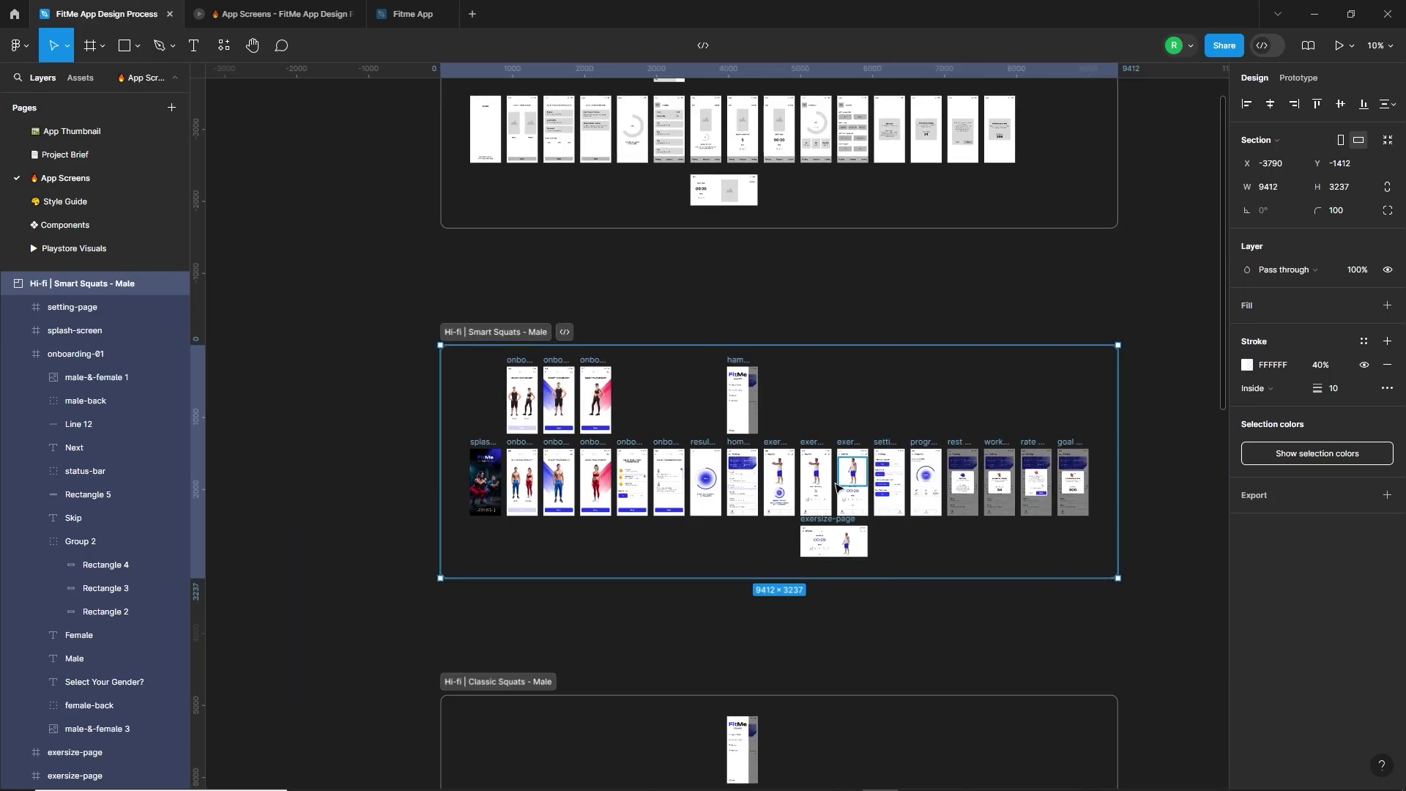
left_click(719, 596)
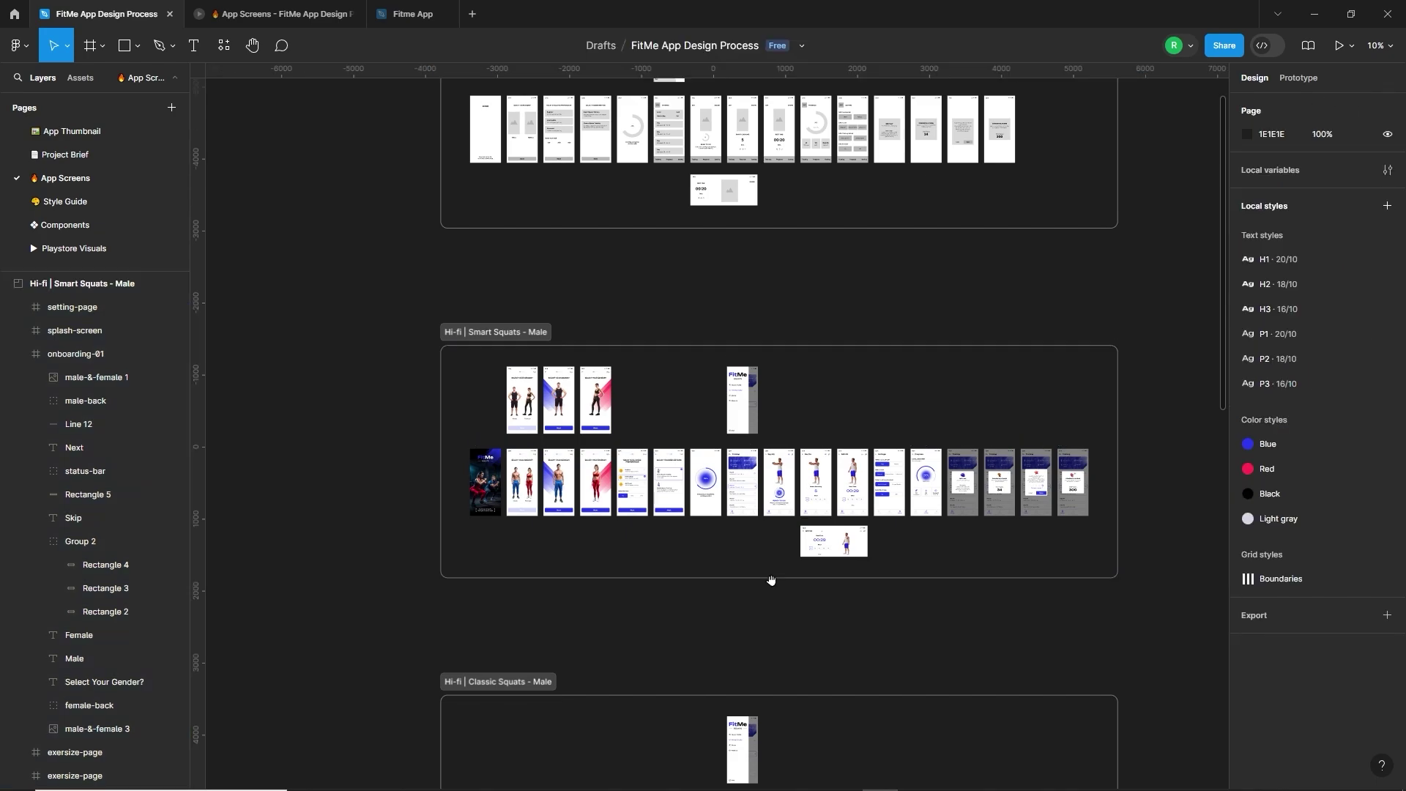
scroll(771, 580, "down", 1)
scroll(771, 580, "right", 2)
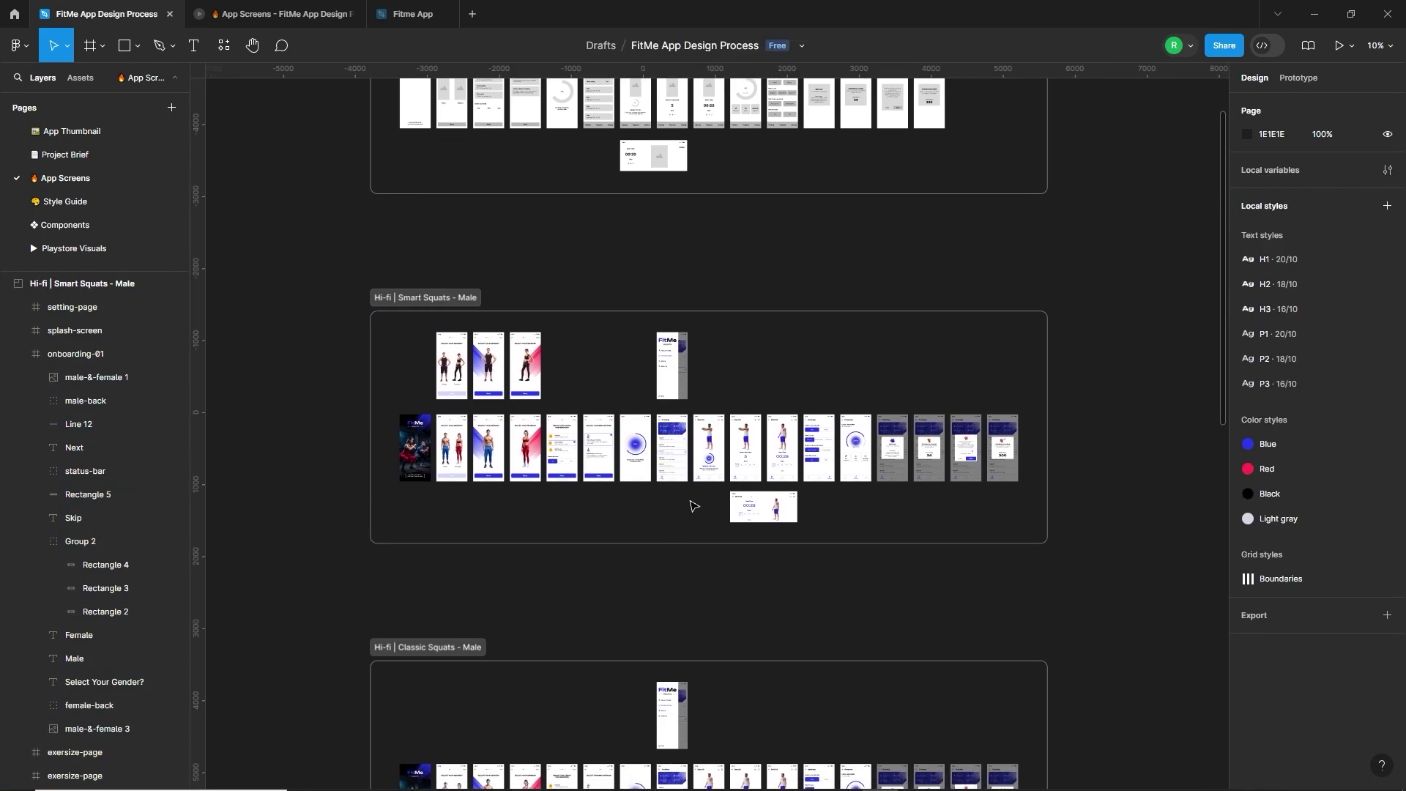
scroll(746, 450, "up", 2)
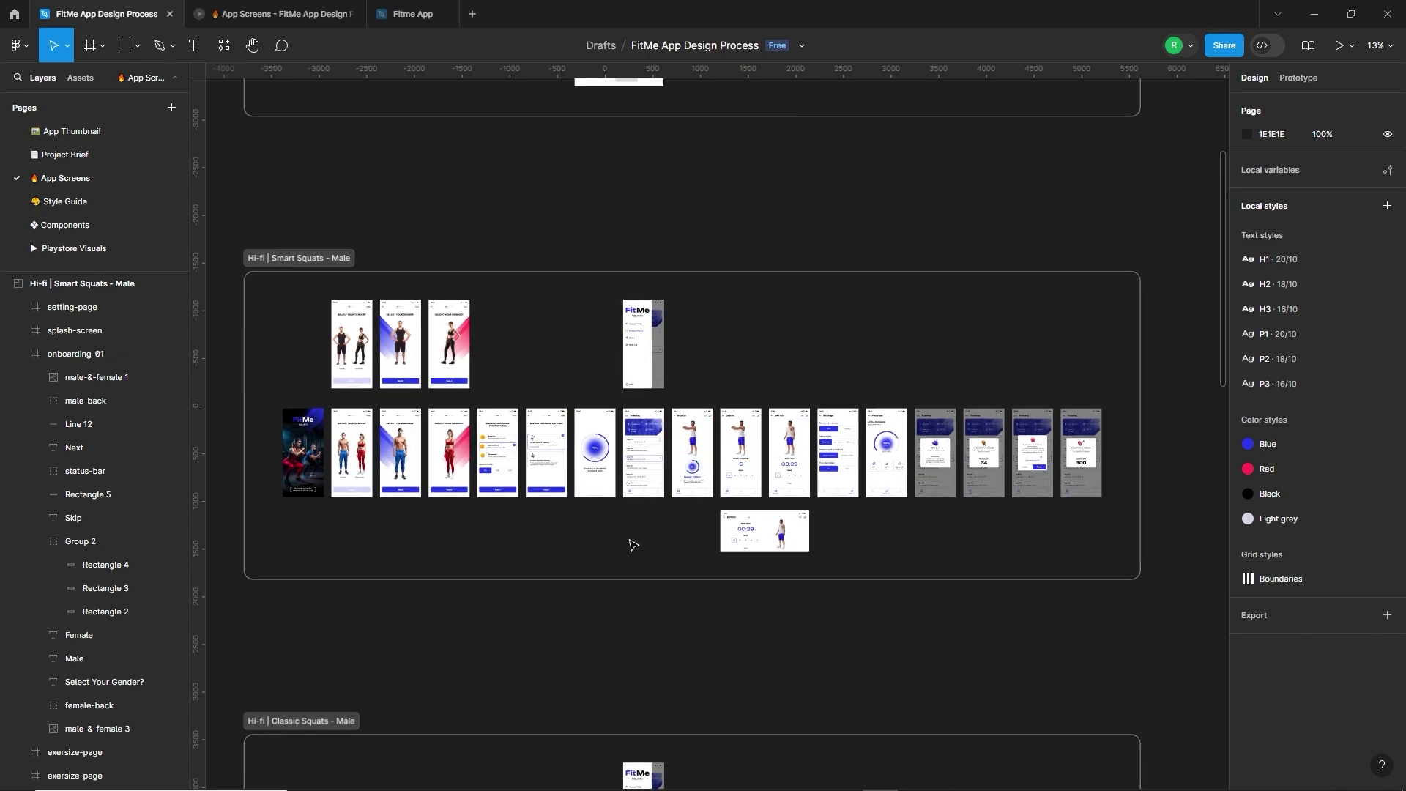
scroll(633, 545, "down", 5)
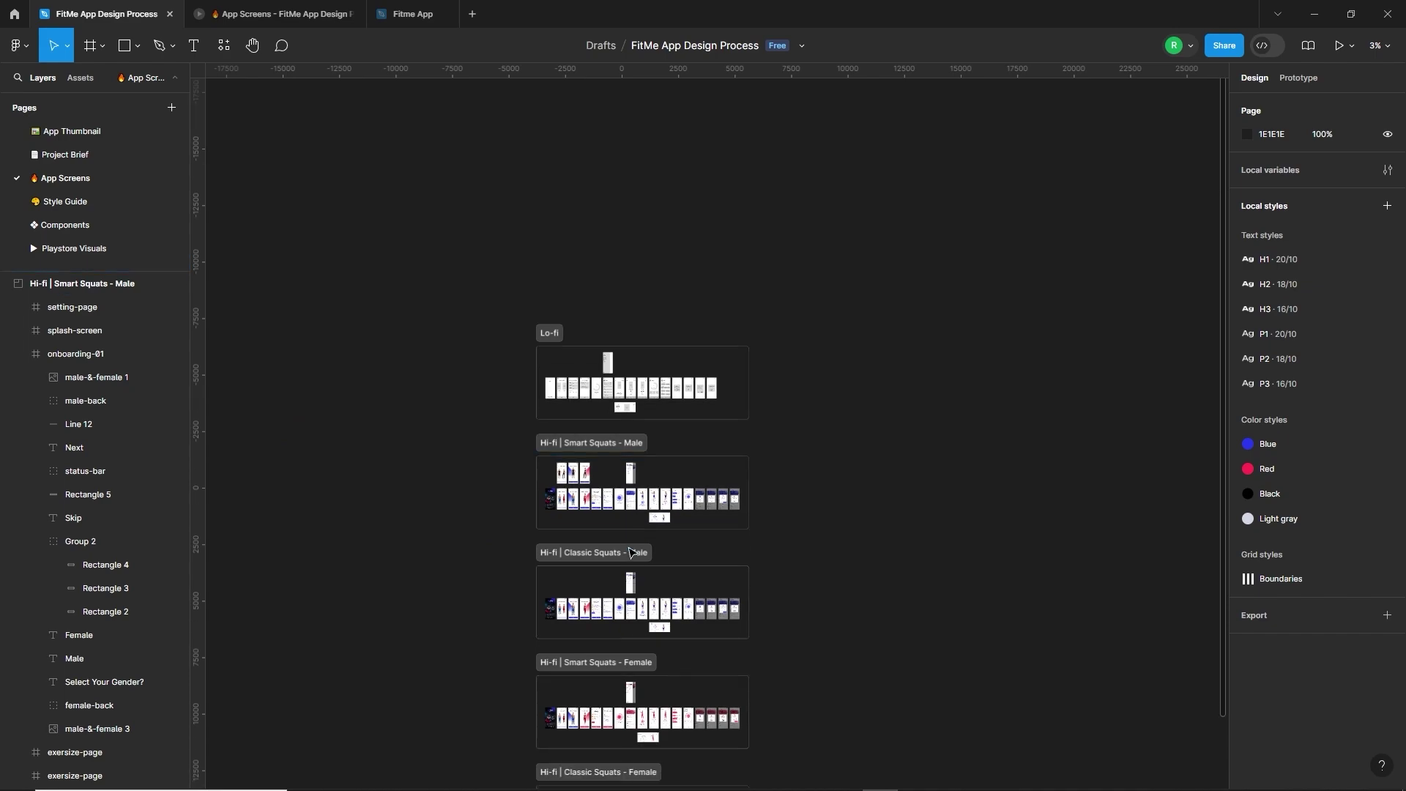
scroll(630, 564, "down", 2)
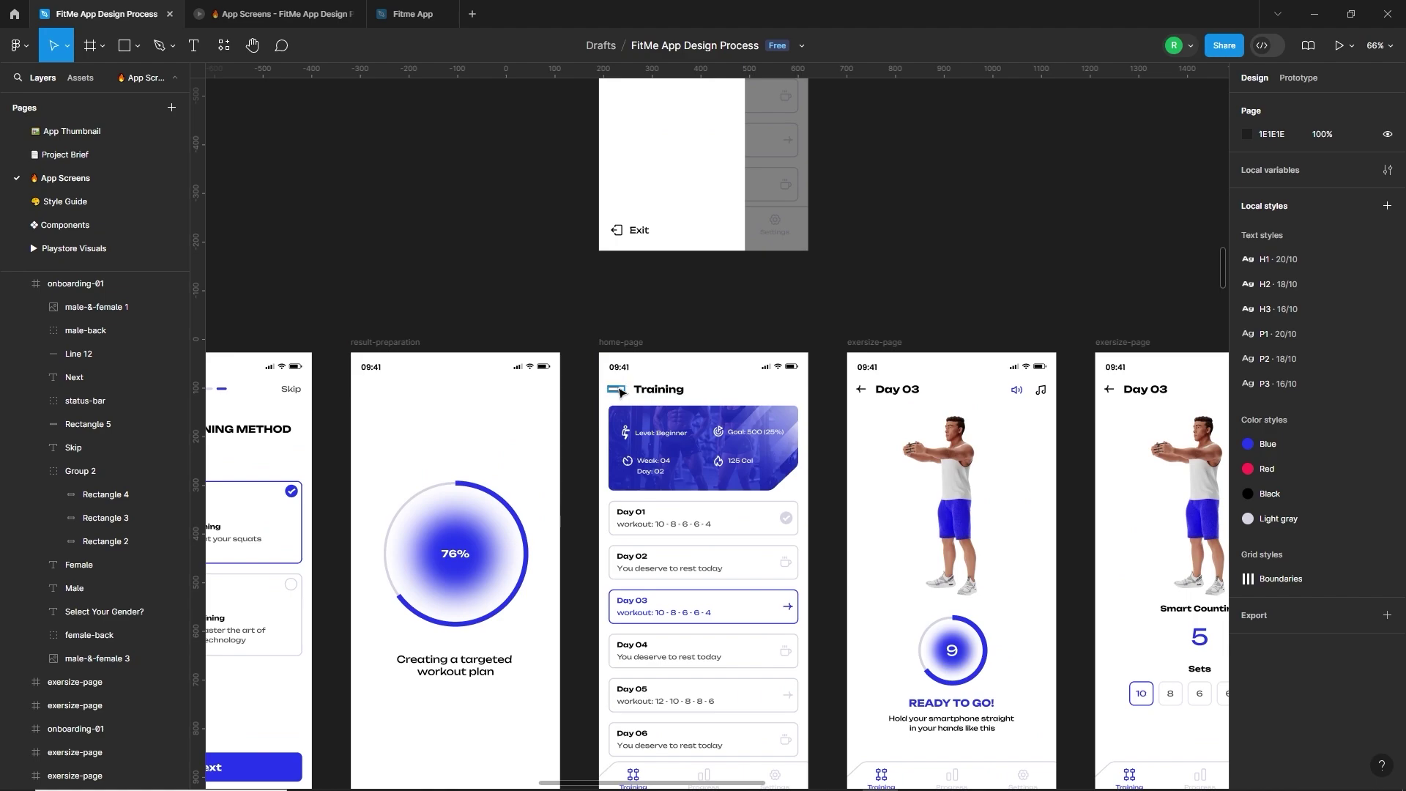
Add an export setting to Group 236, the home-page hamburger icon, keeping PNG at 1x
left_click(614, 395)
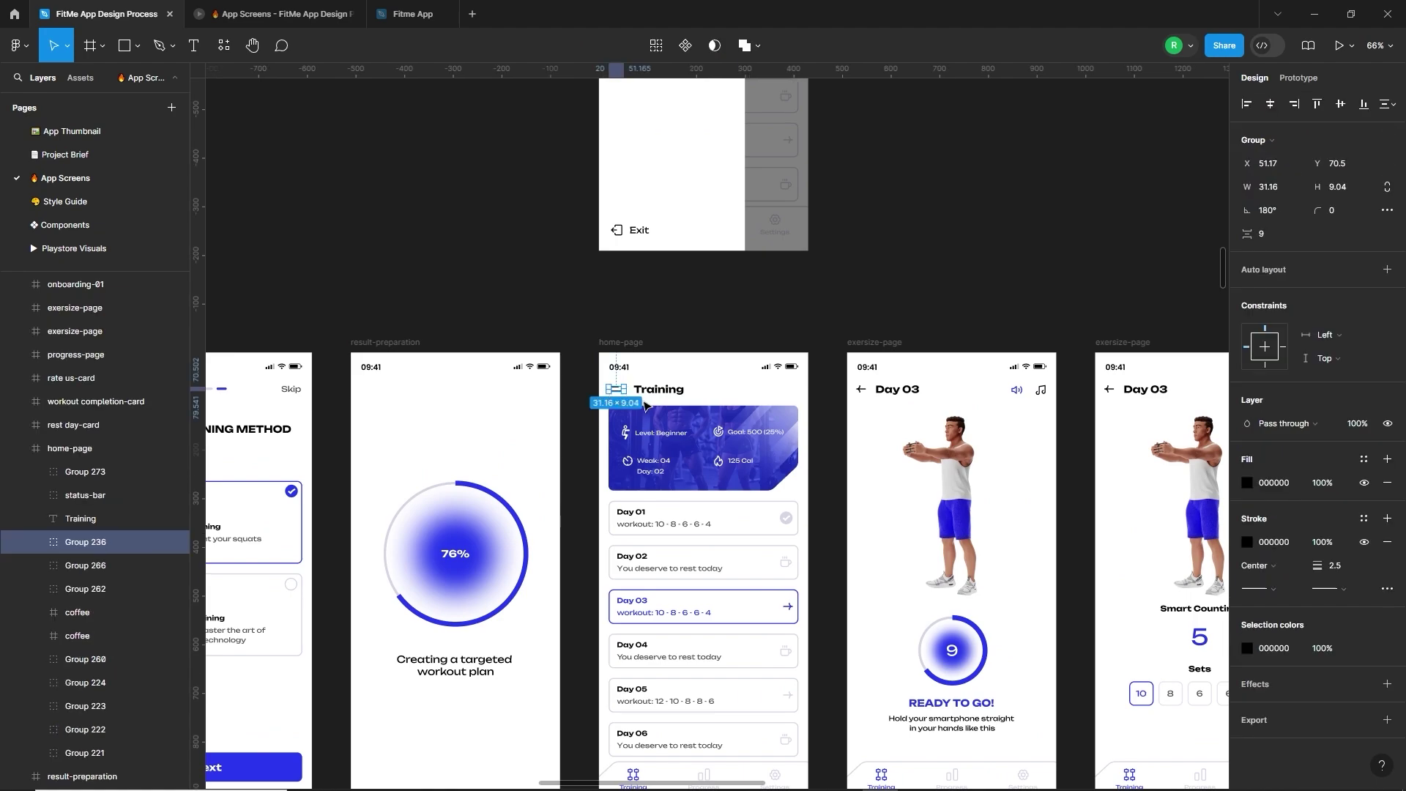
left_click(1387, 719)
scroll(1362, 703, "down", 2)
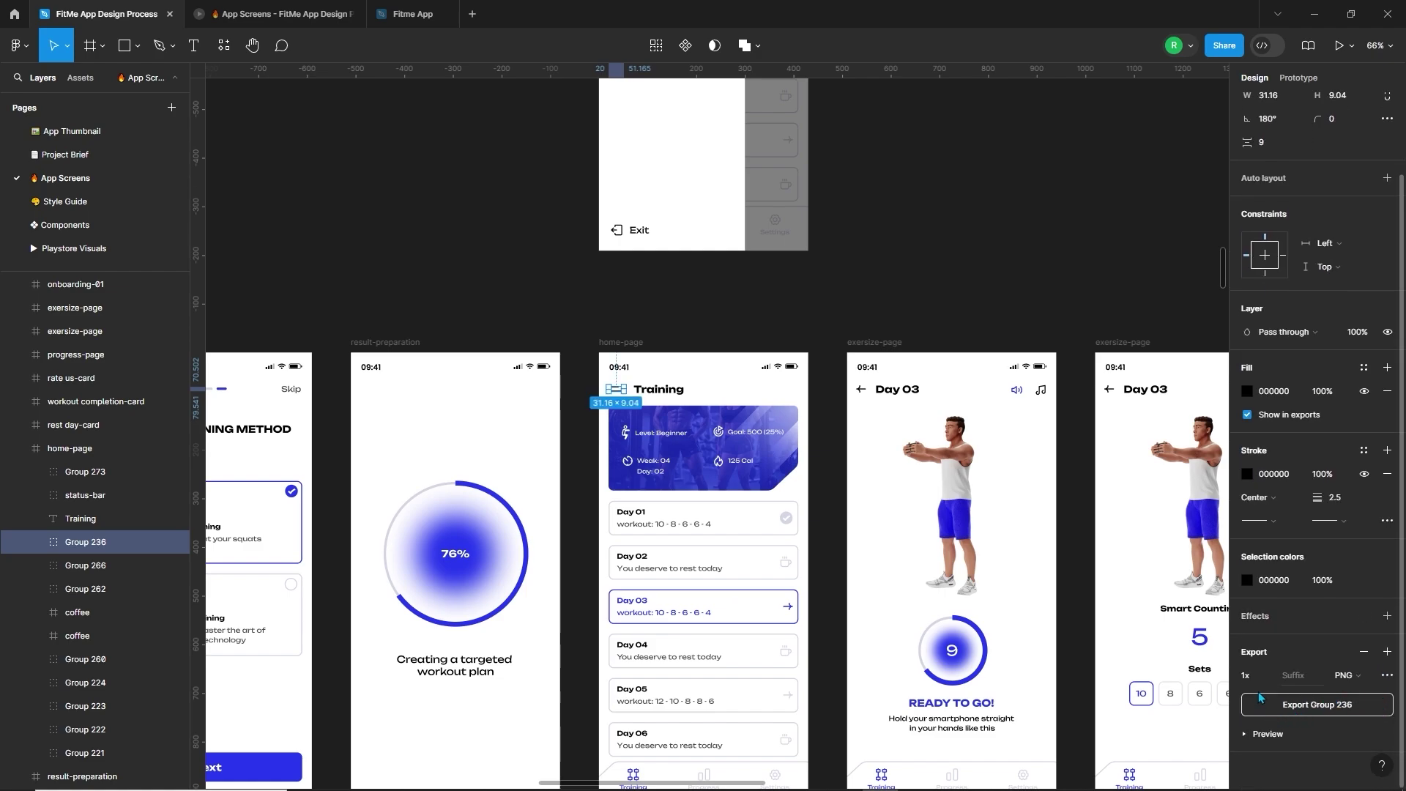
left_click(1366, 676)
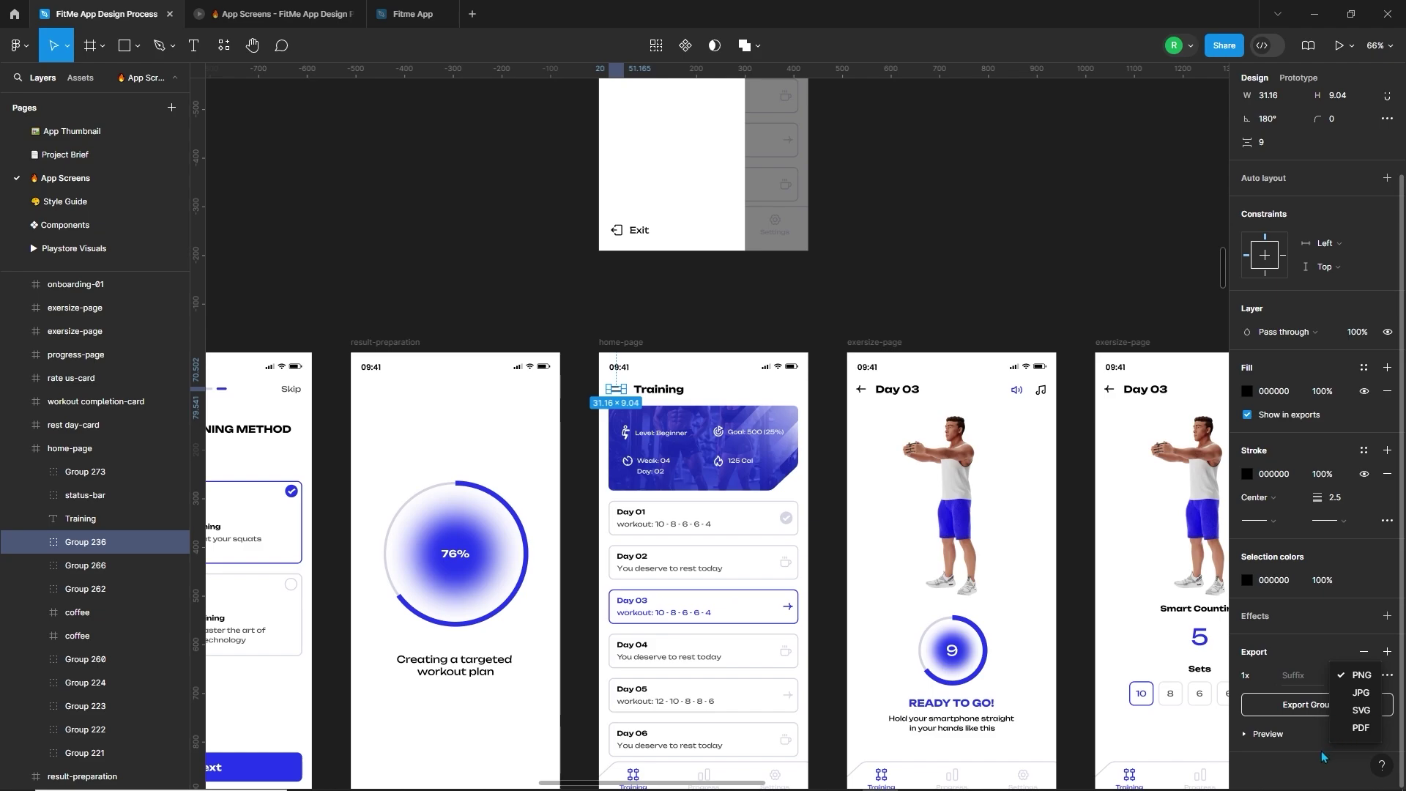
left_click(1304, 771)
left_click(1265, 675)
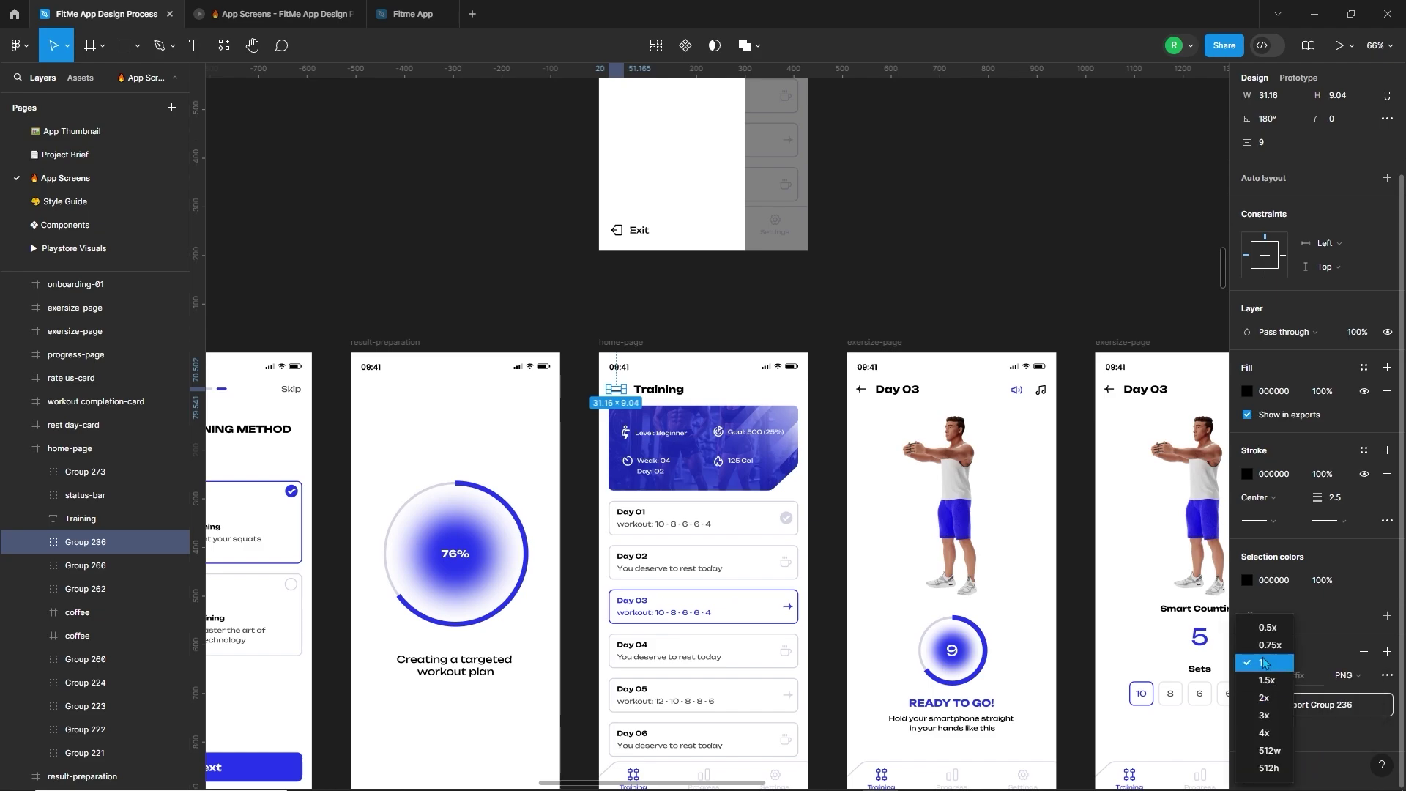
left_click(1327, 751)
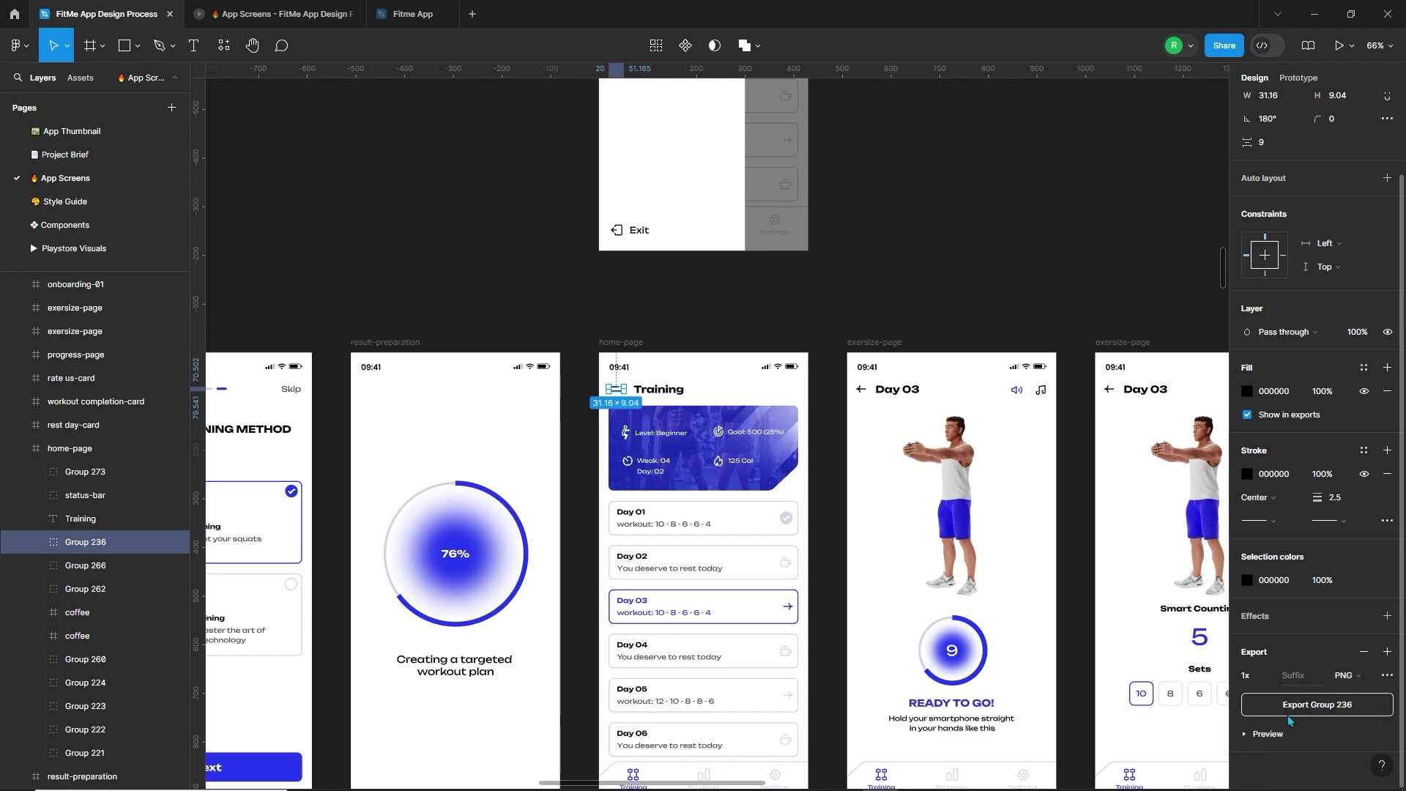
scroll(974, 410, "down", 6)
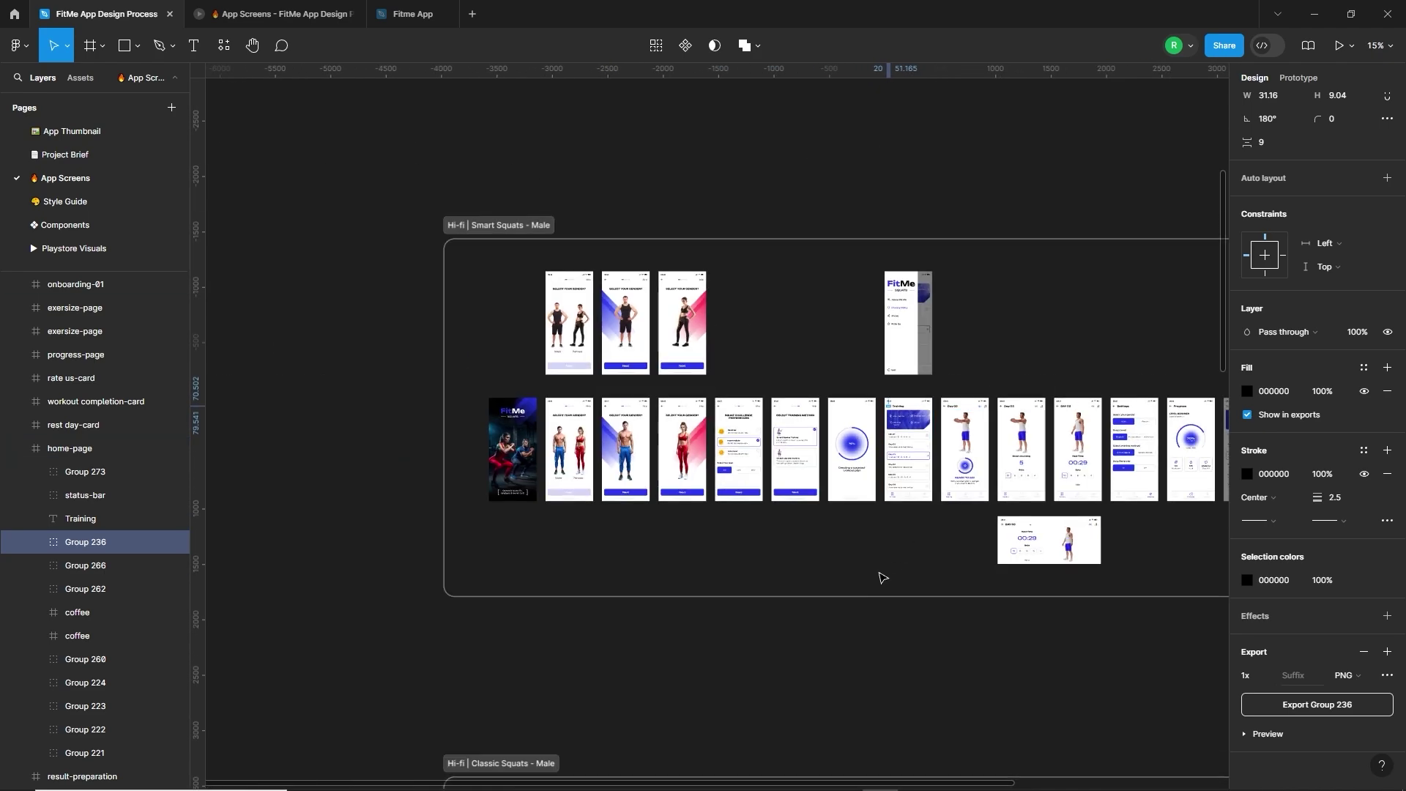
Deselect Group 236, pan the canvas and start a plugin search typing 'fl'
left_click(882, 578)
scroll(439, 540, "up", 3)
scroll(668, 596, "left", 1)
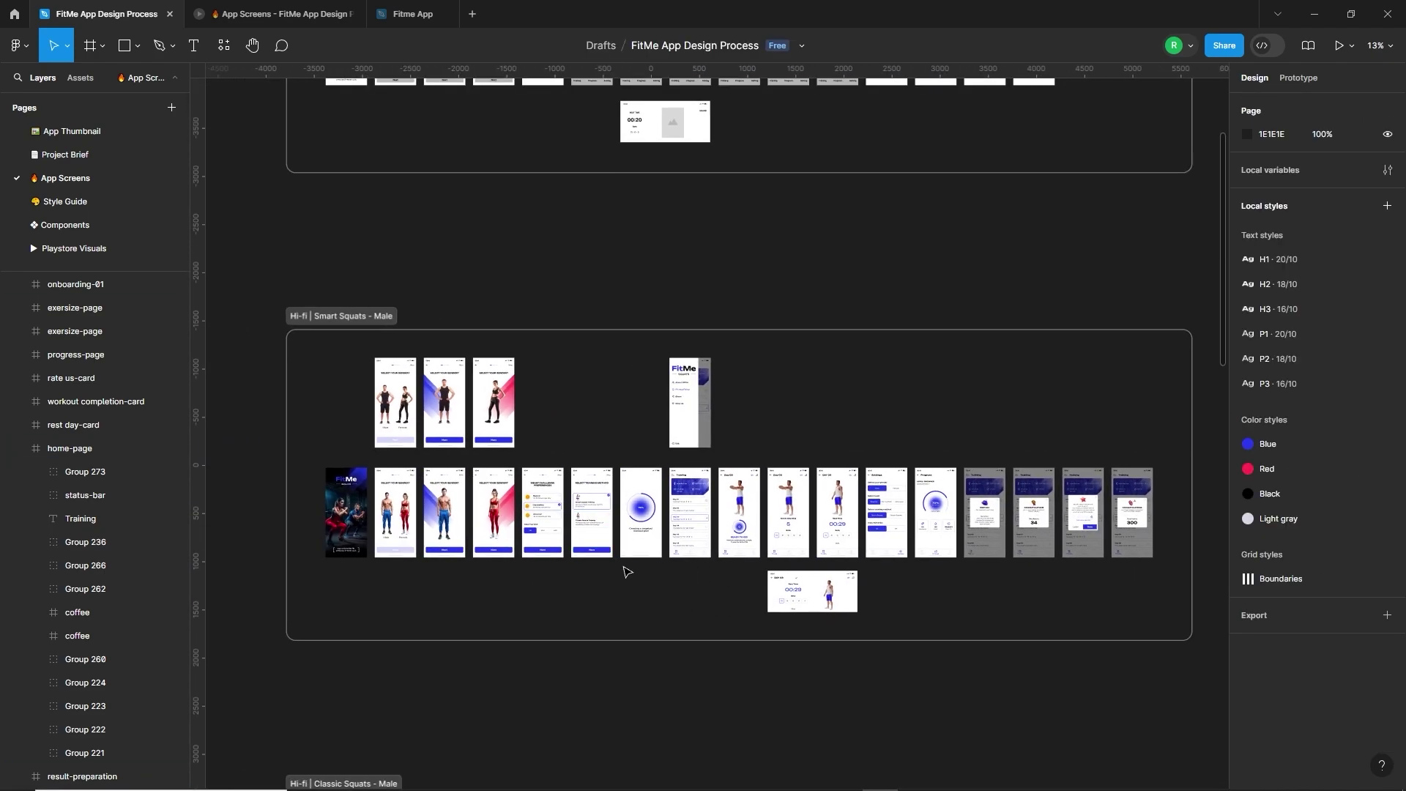
scroll(300, 503, "up", 3)
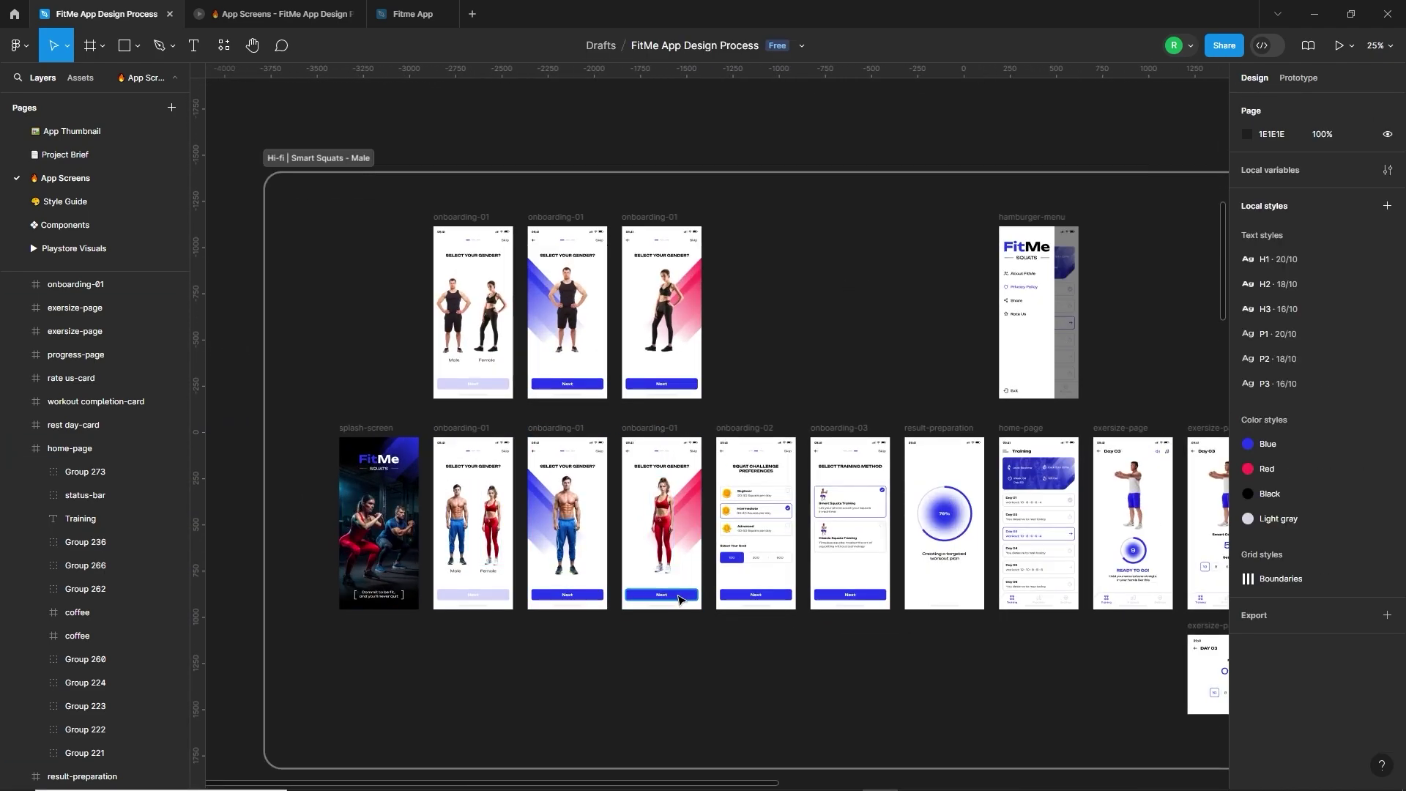
left_click(223, 46)
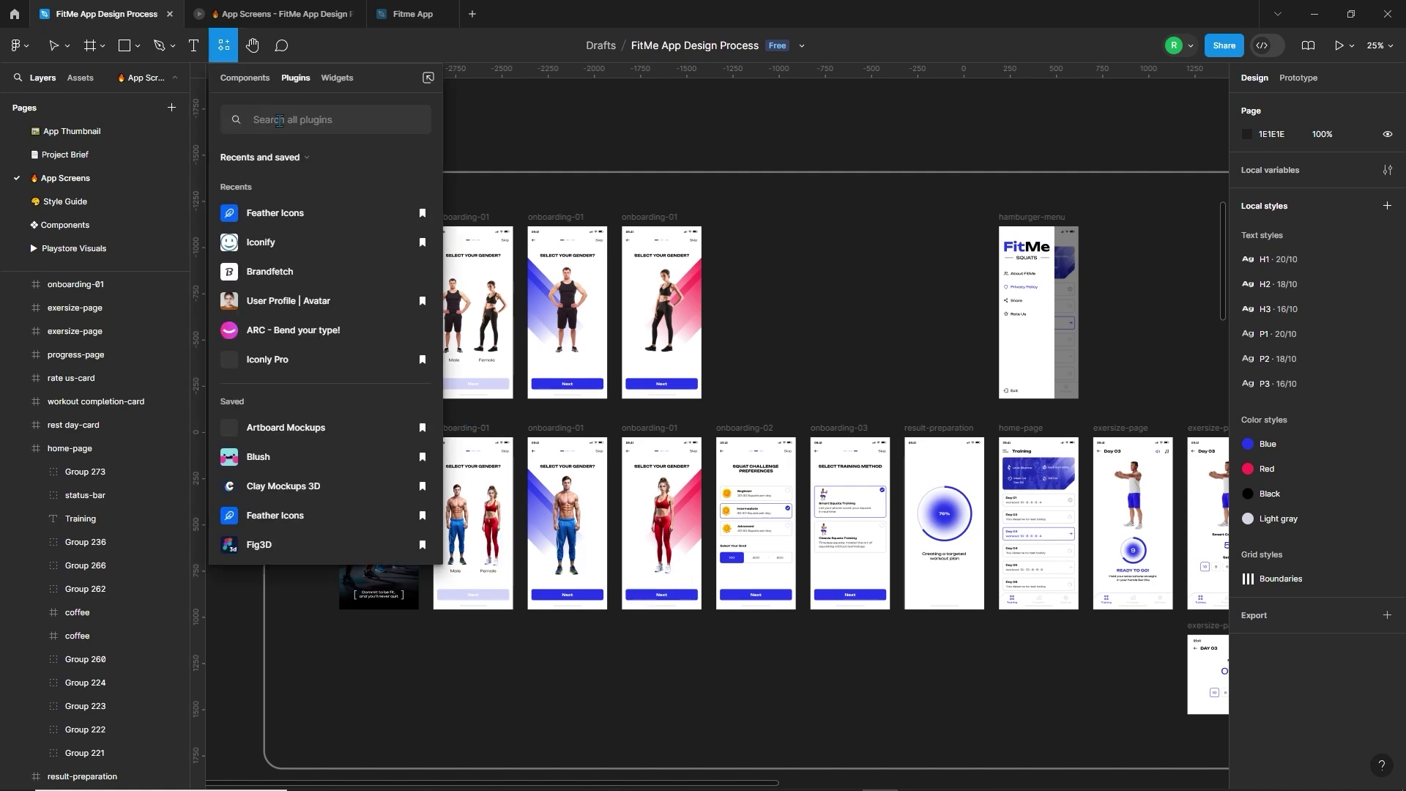
type("fl")
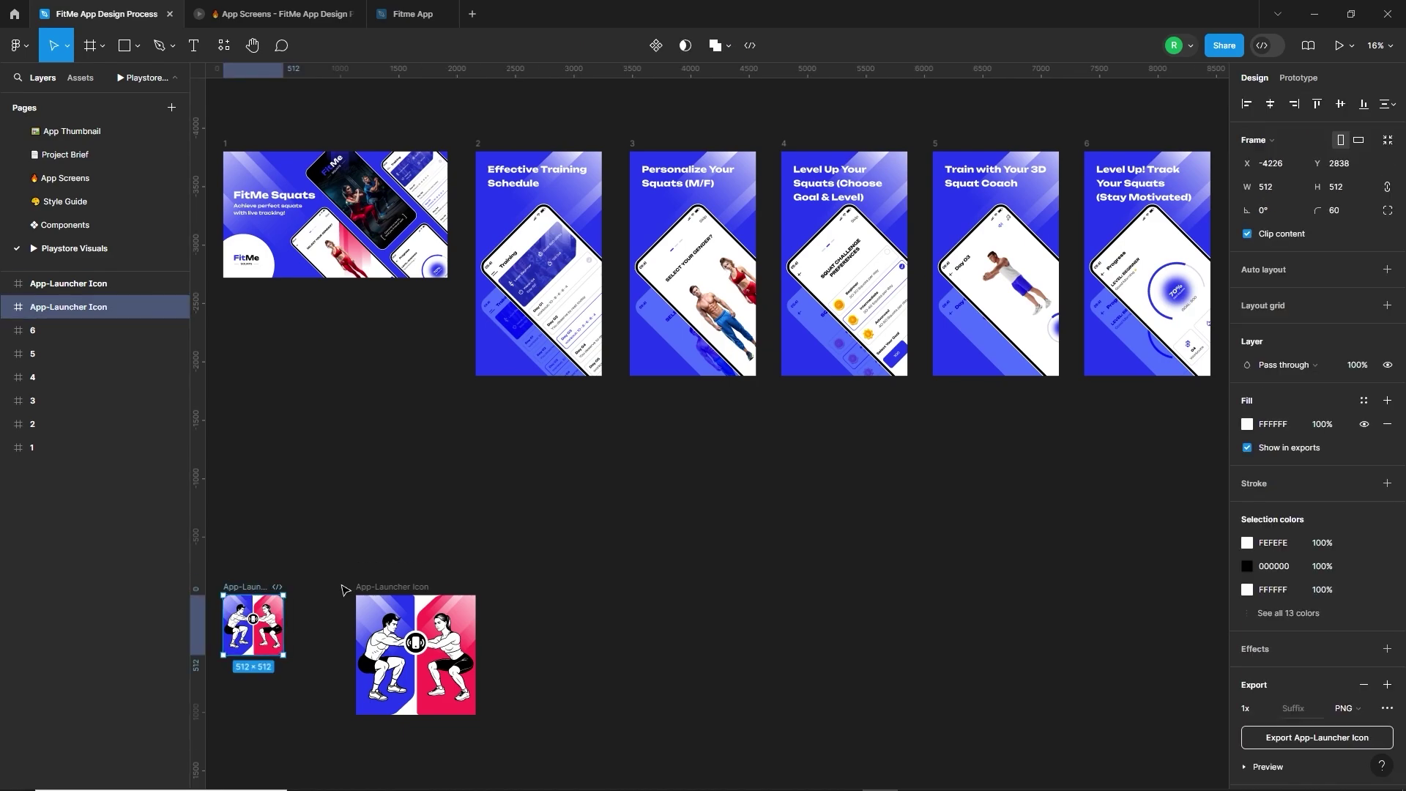
Select the App-Launcher Icon frames to confirm the large one is 1024×1024
left_click(322, 608)
left_click(388, 586)
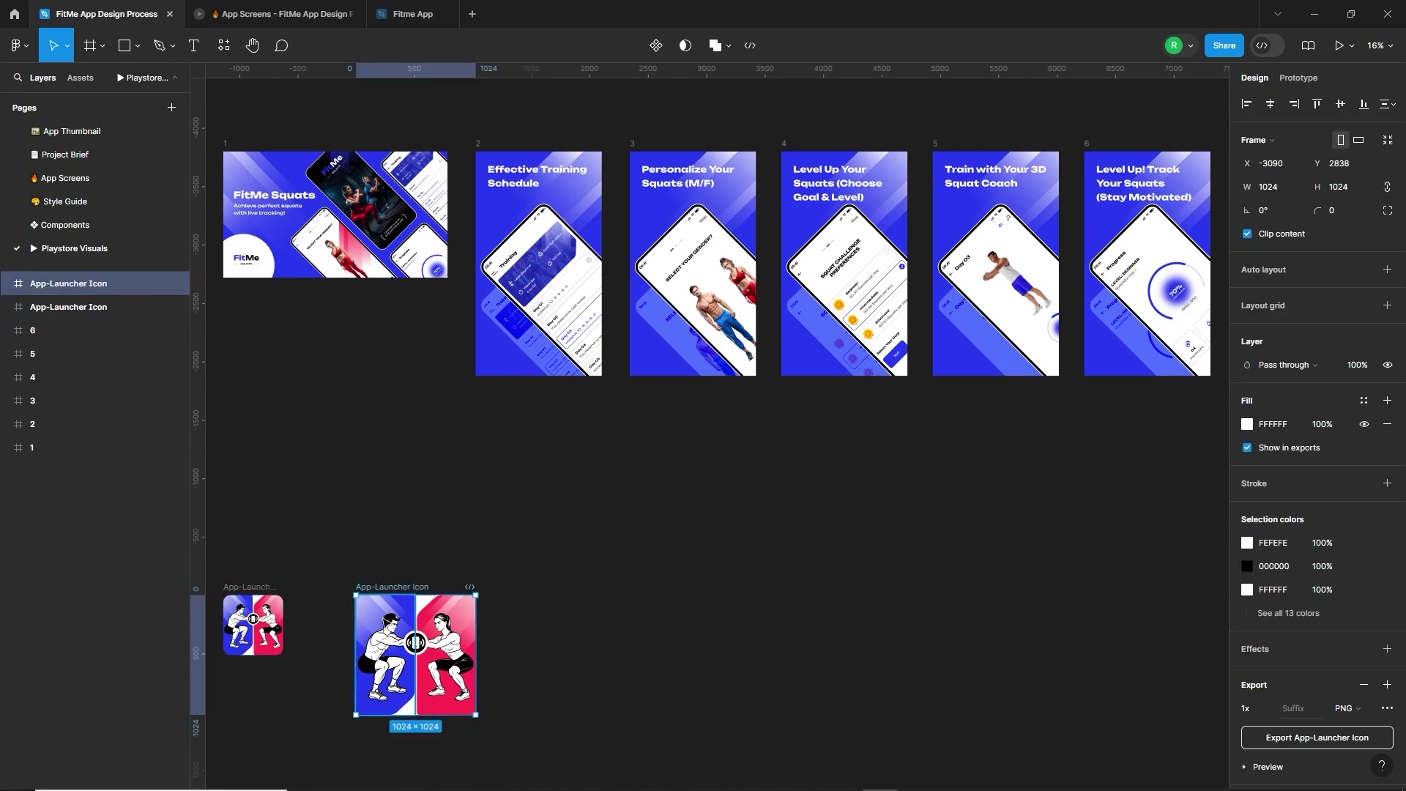
left_click(480, 562)
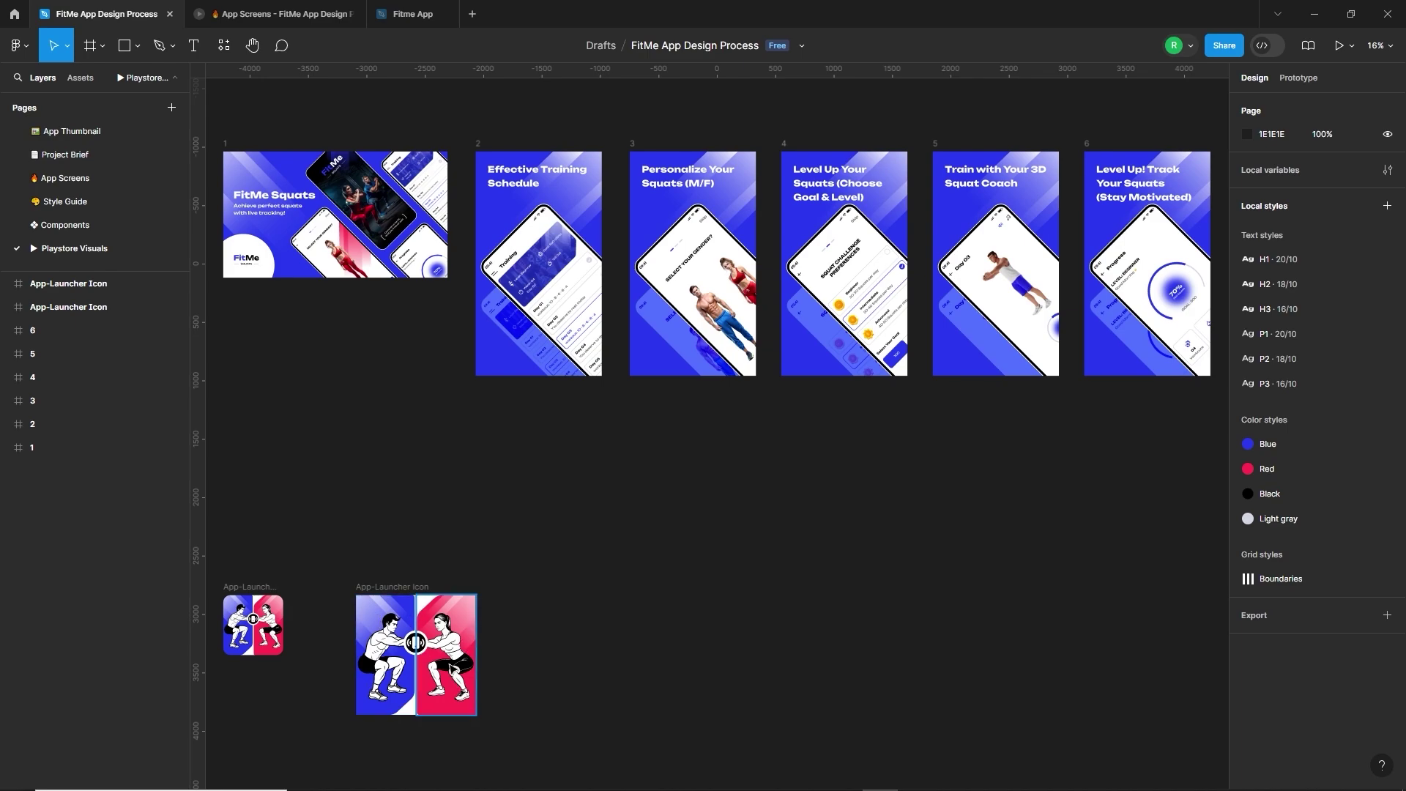
left_click(363, 585)
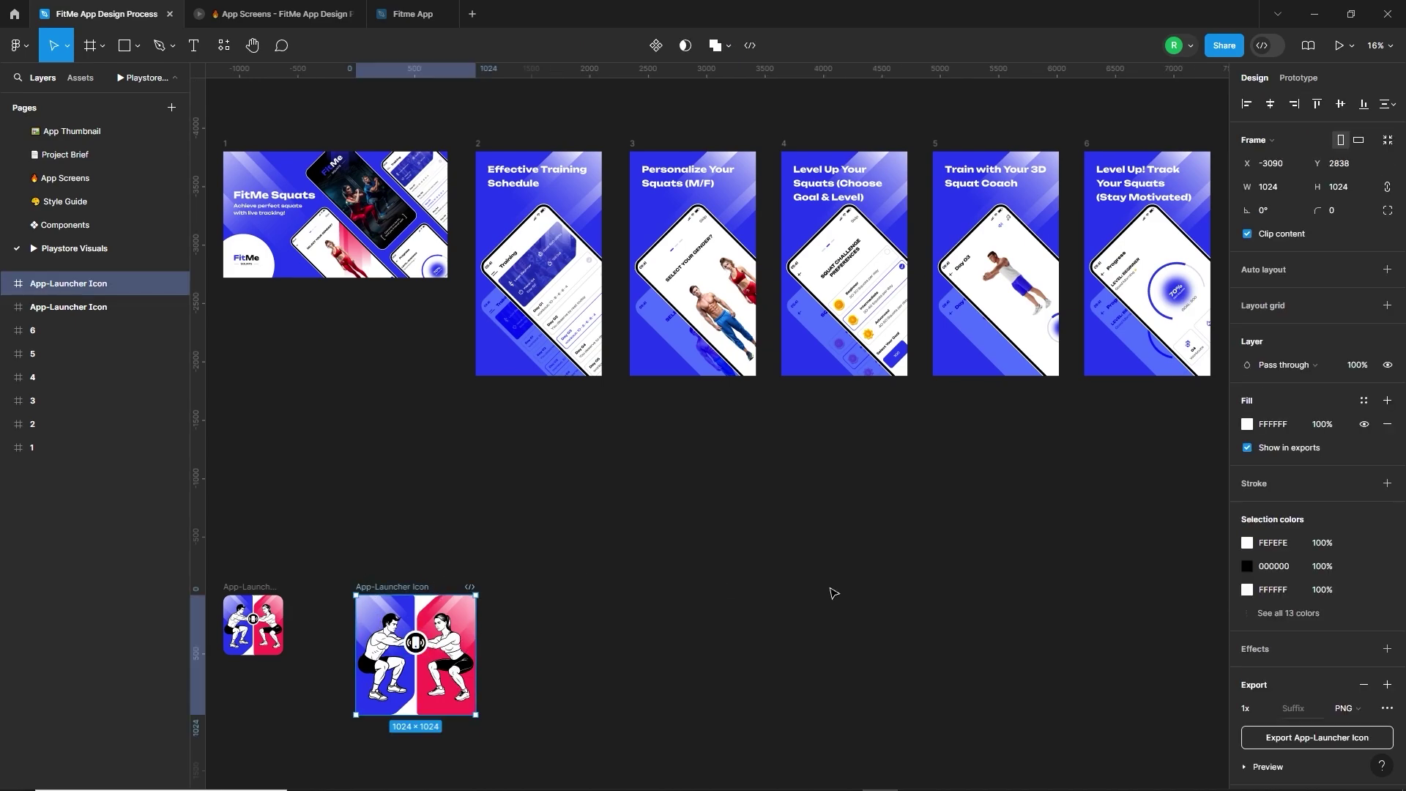
left_click(529, 607)
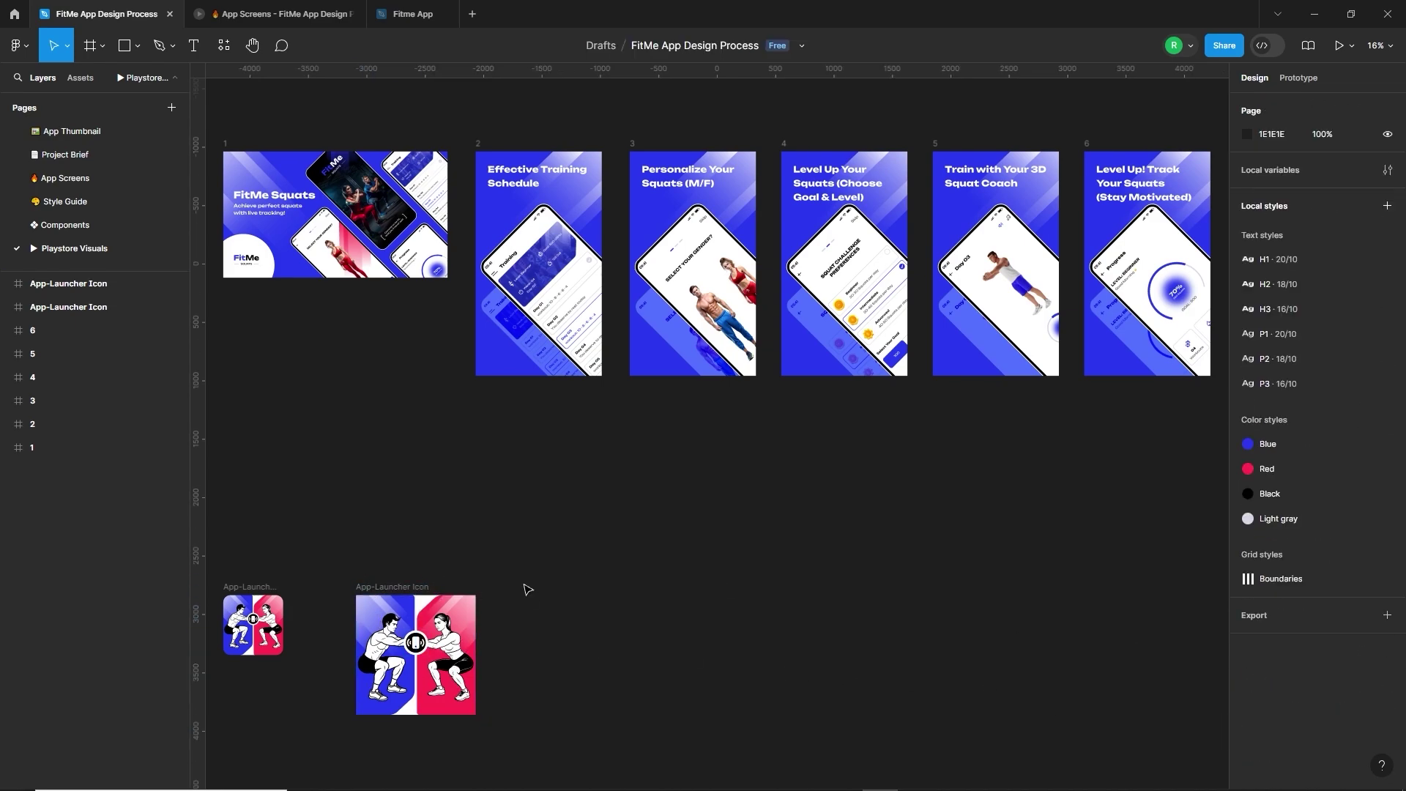
Check that screenshot frame 2 and the rotated phone in frame 3 measure 1080×1920
scroll(527, 589, "up", 3)
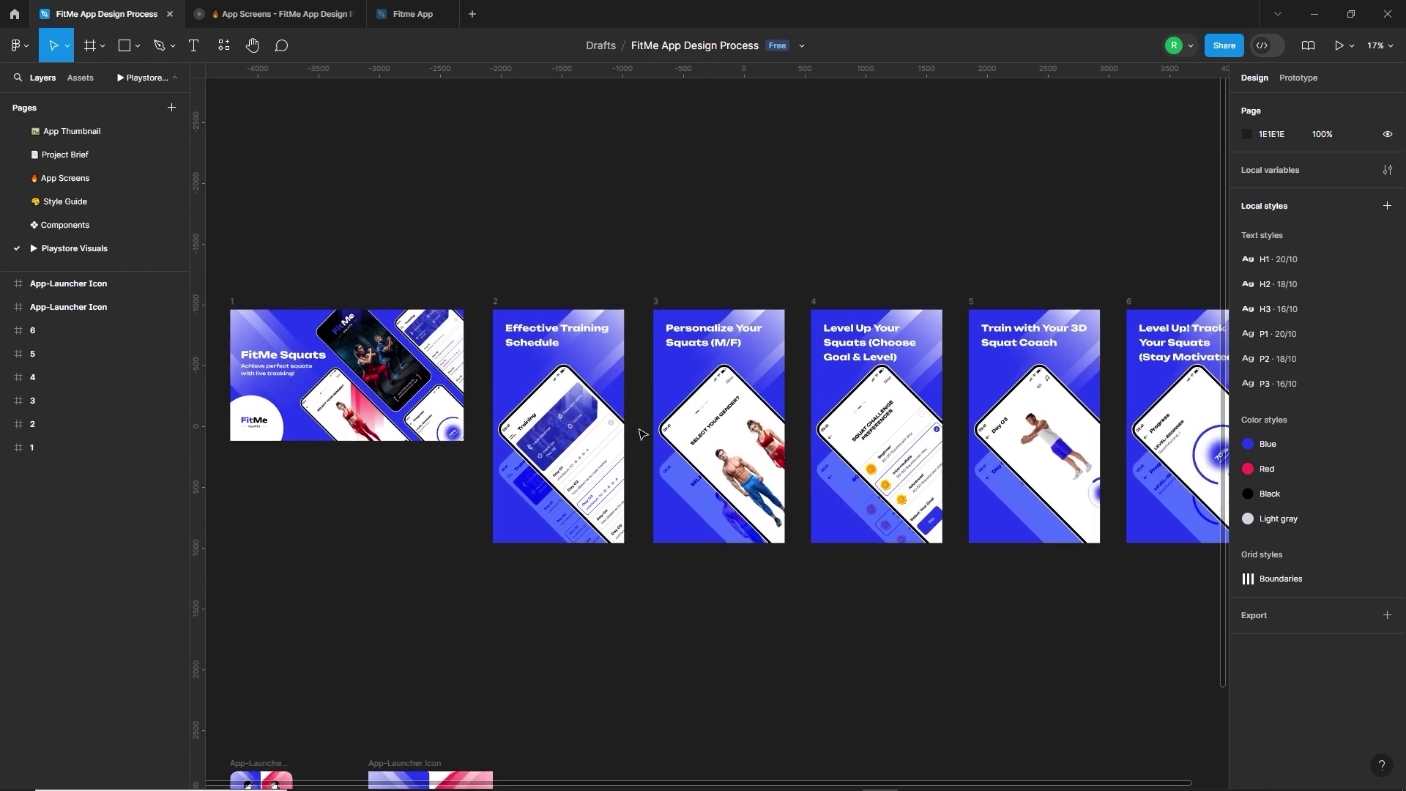
left_click(497, 322)
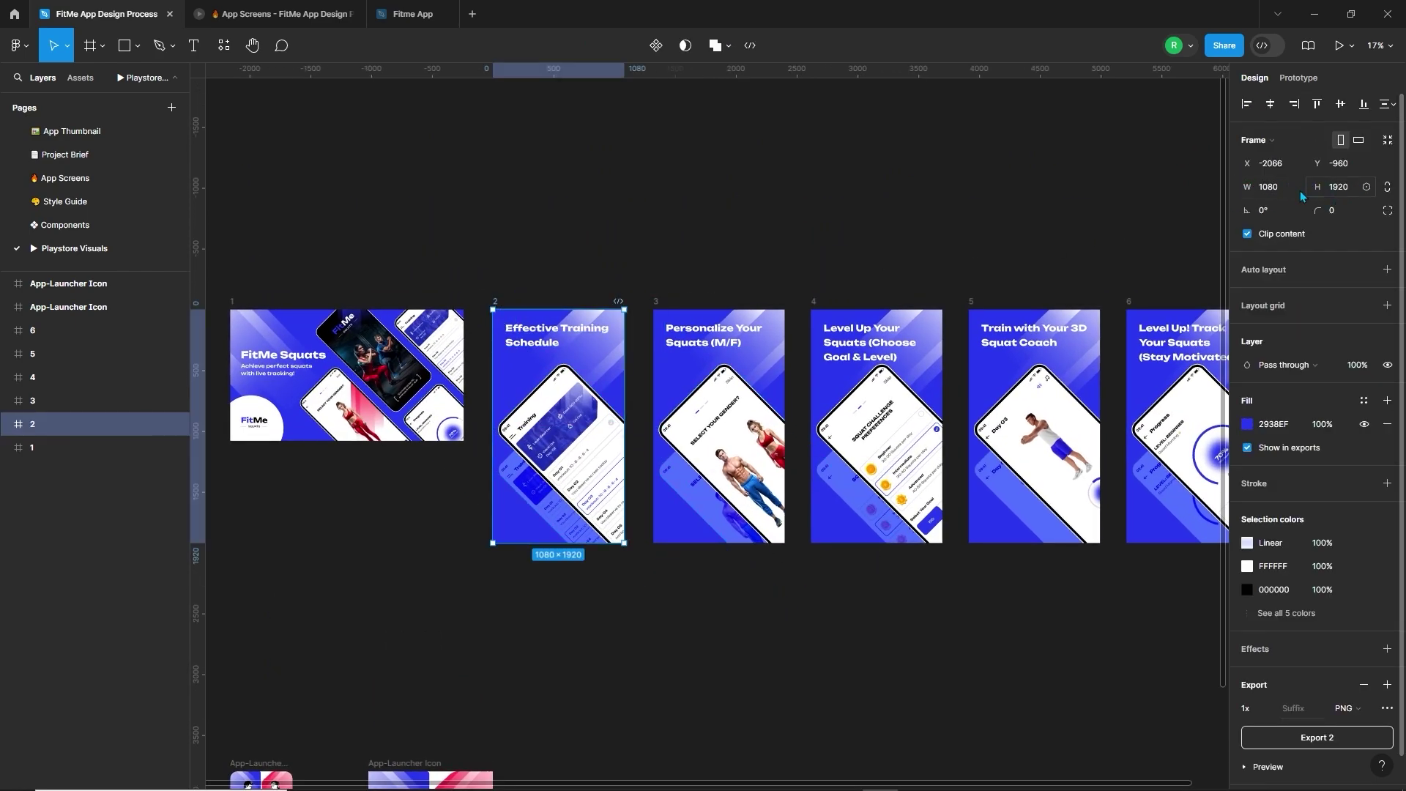
scroll(853, 264, "right", 3)
left_click(586, 512)
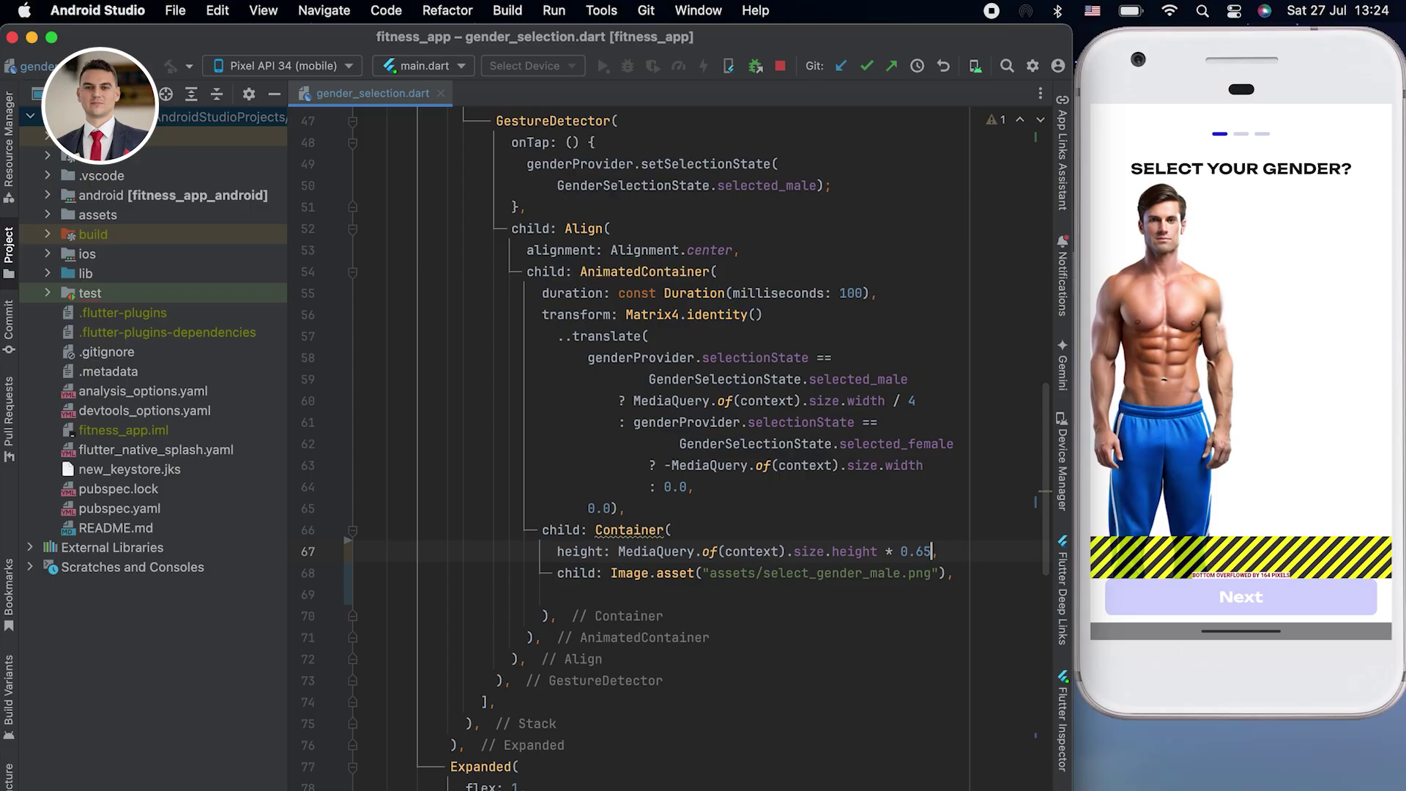
Select and then deselect the male option on the emulator's gender screen
scroll(826, 593, "down", 2)
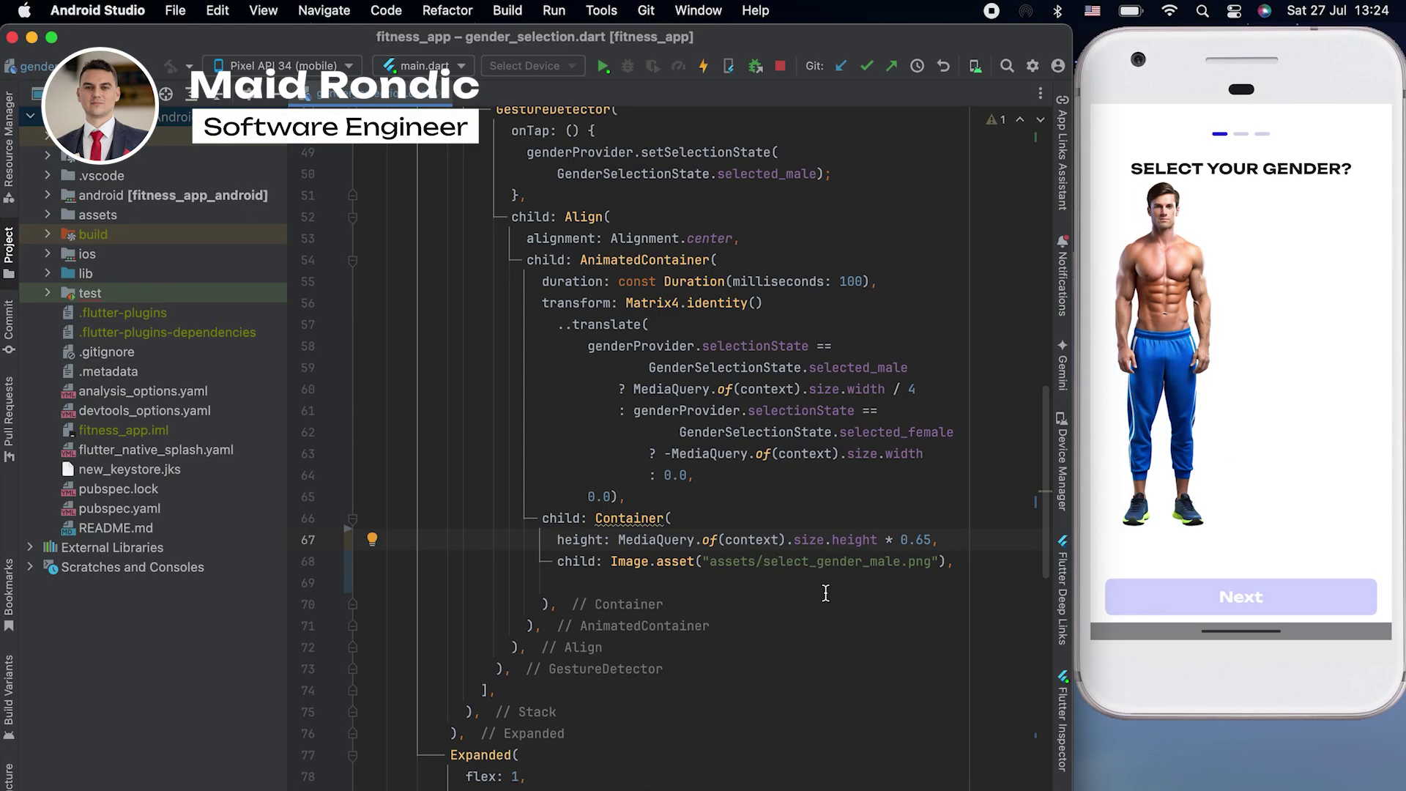
left_click(1190, 344)
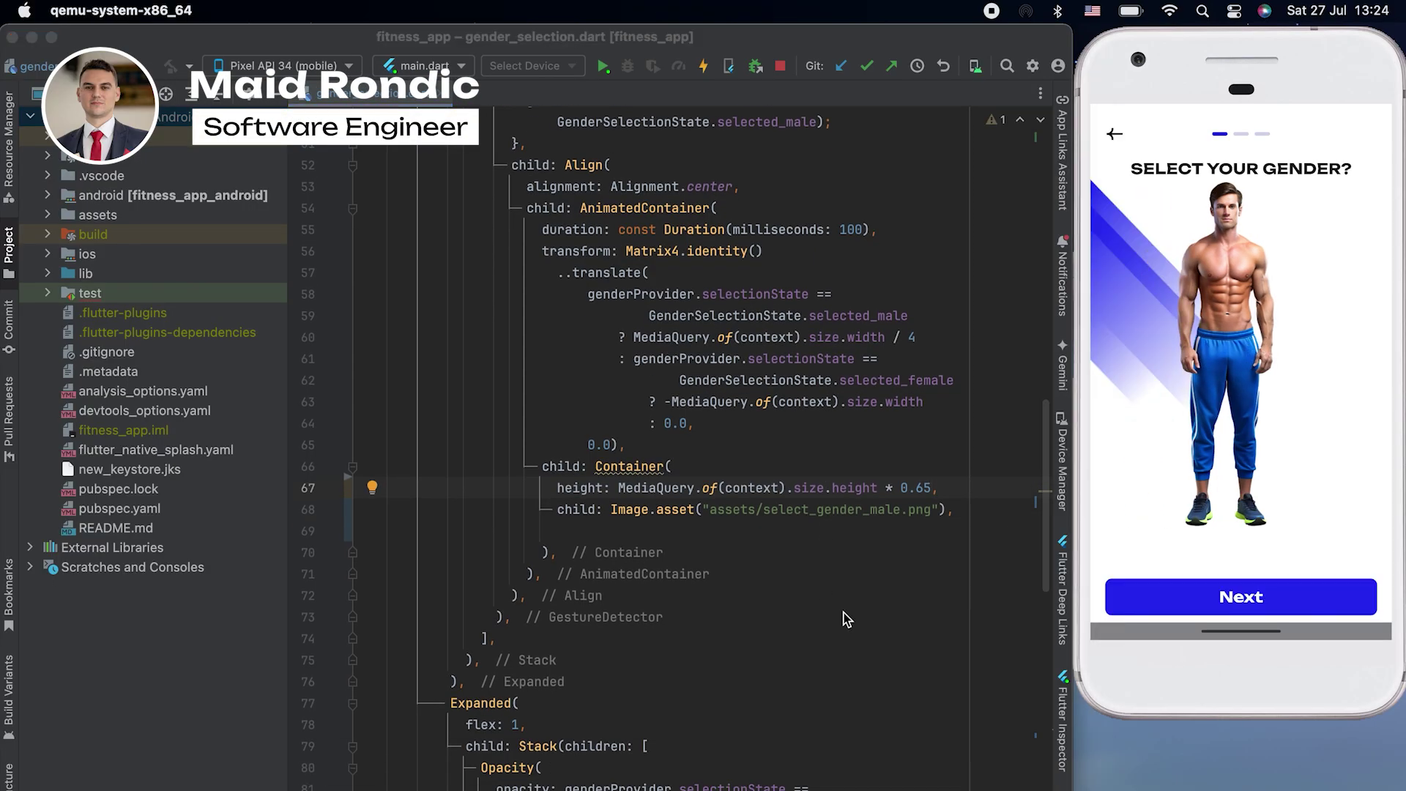
left_click(1114, 137)
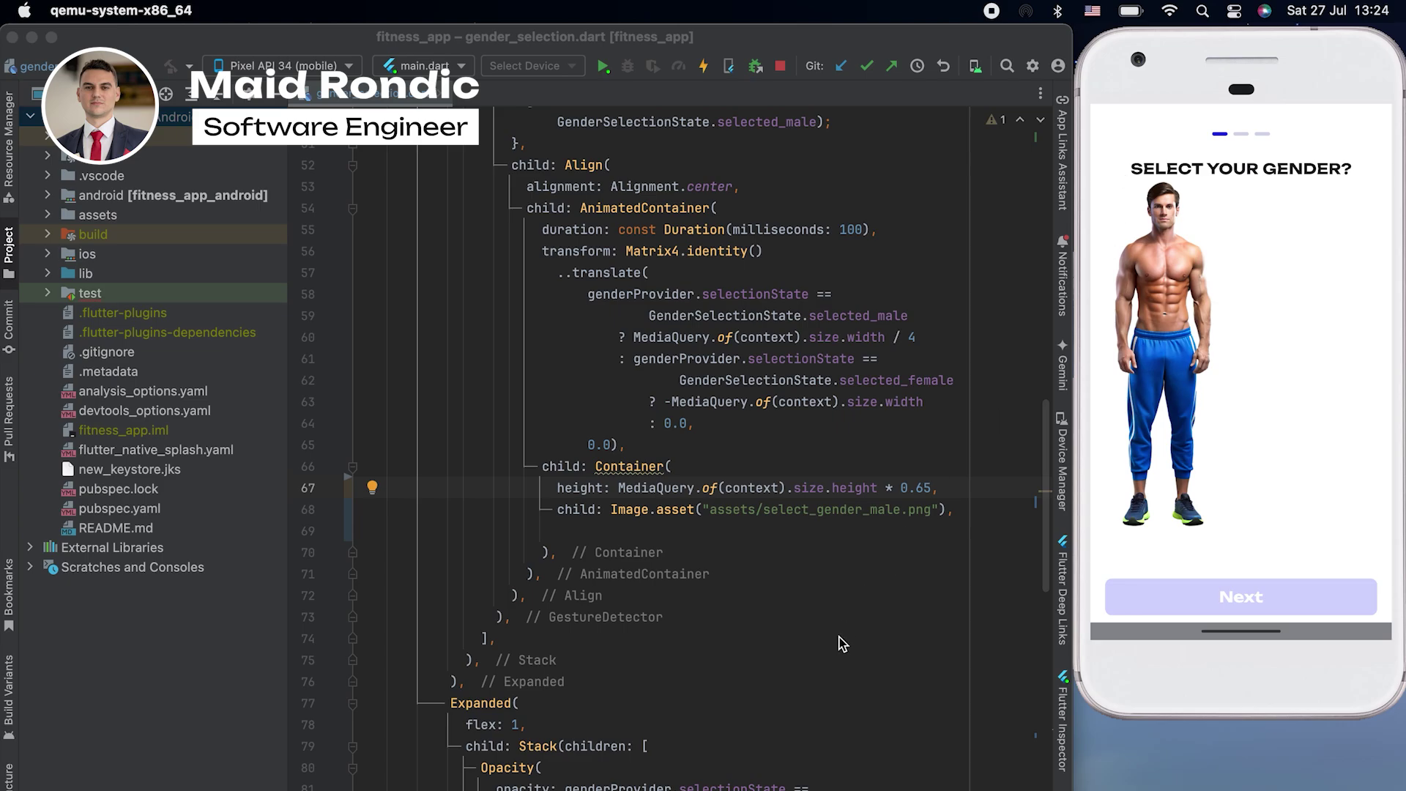
Scroll through gender_selection.dart, then highlight the Udemy course title text
scroll(842, 643, "down", 14)
scroll(842, 643, "up", 9)
scroll(842, 643, "down", 3)
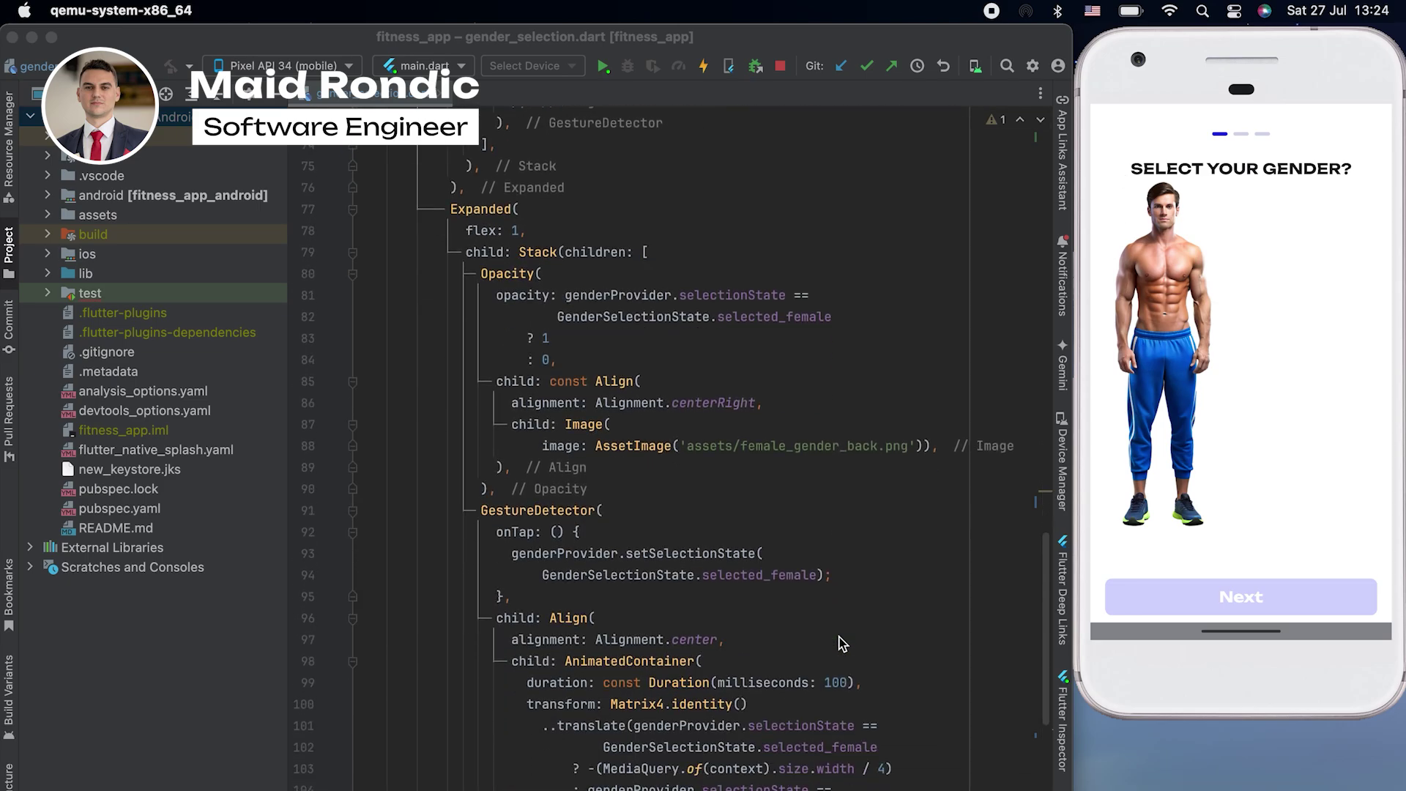
scroll(842, 643, "down", 4)
left_click(763, 635)
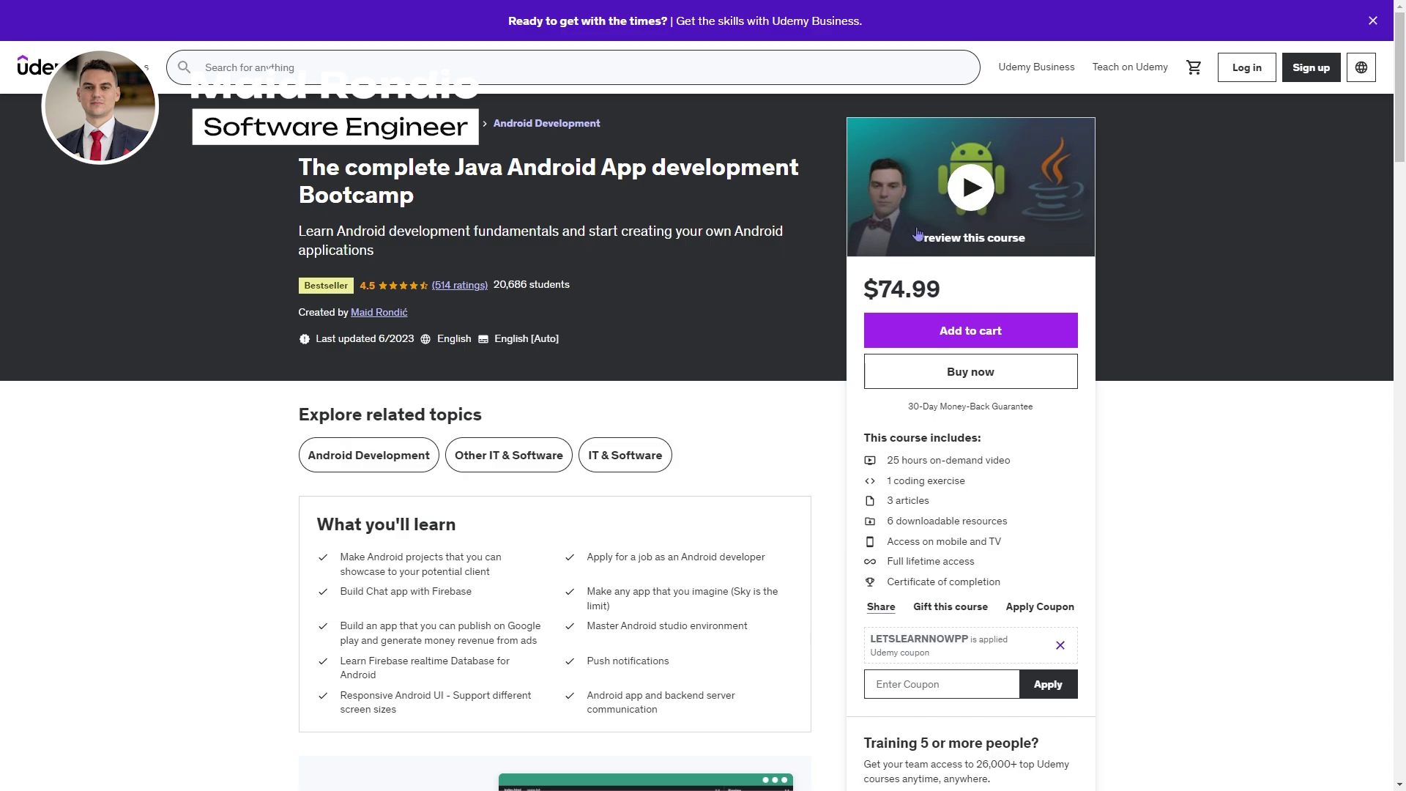
left_click_drag(303, 154, 410, 199)
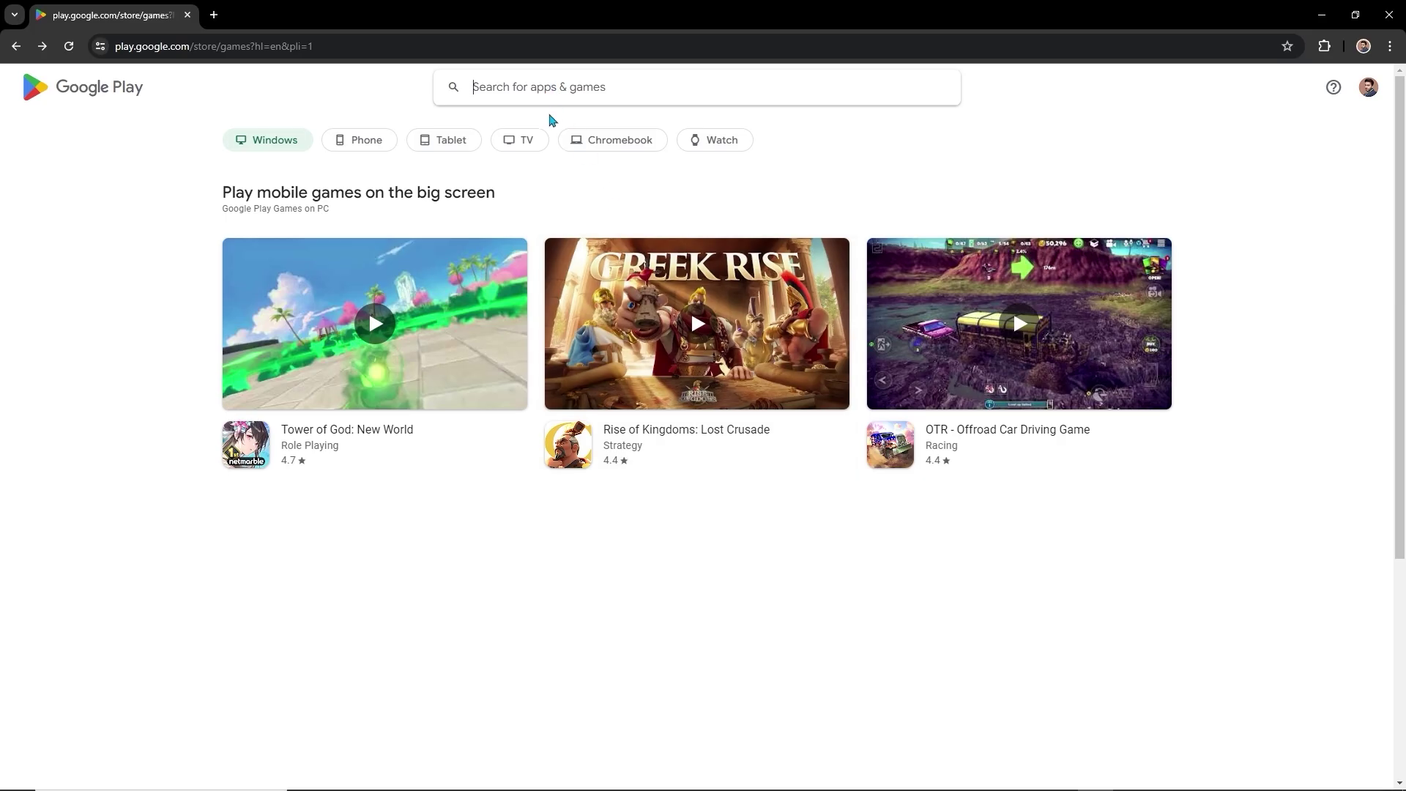
Search Google Play for 'Squats' and open the FitMe - Squats listing
type("Squats")
key("Return")
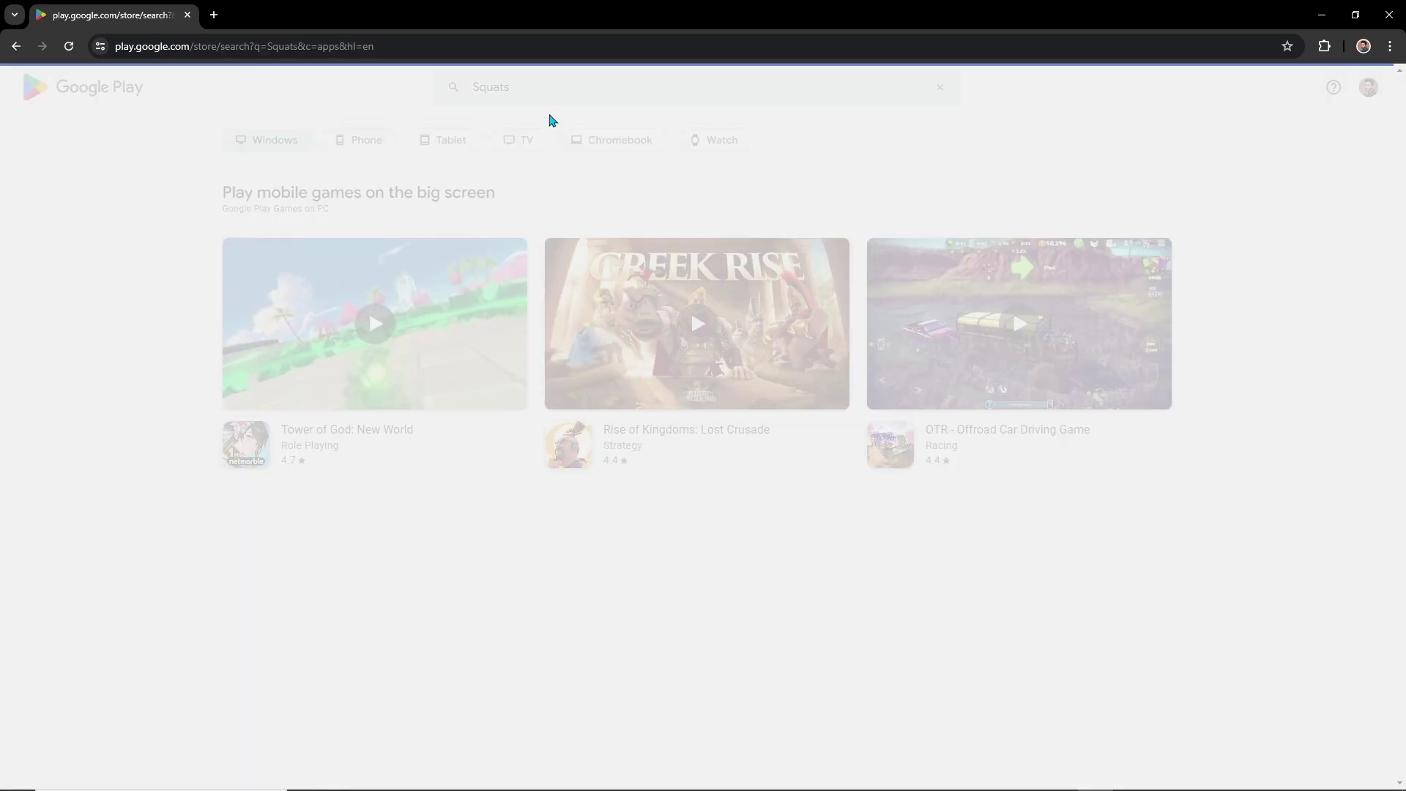
scroll(754, 417, "down", 10)
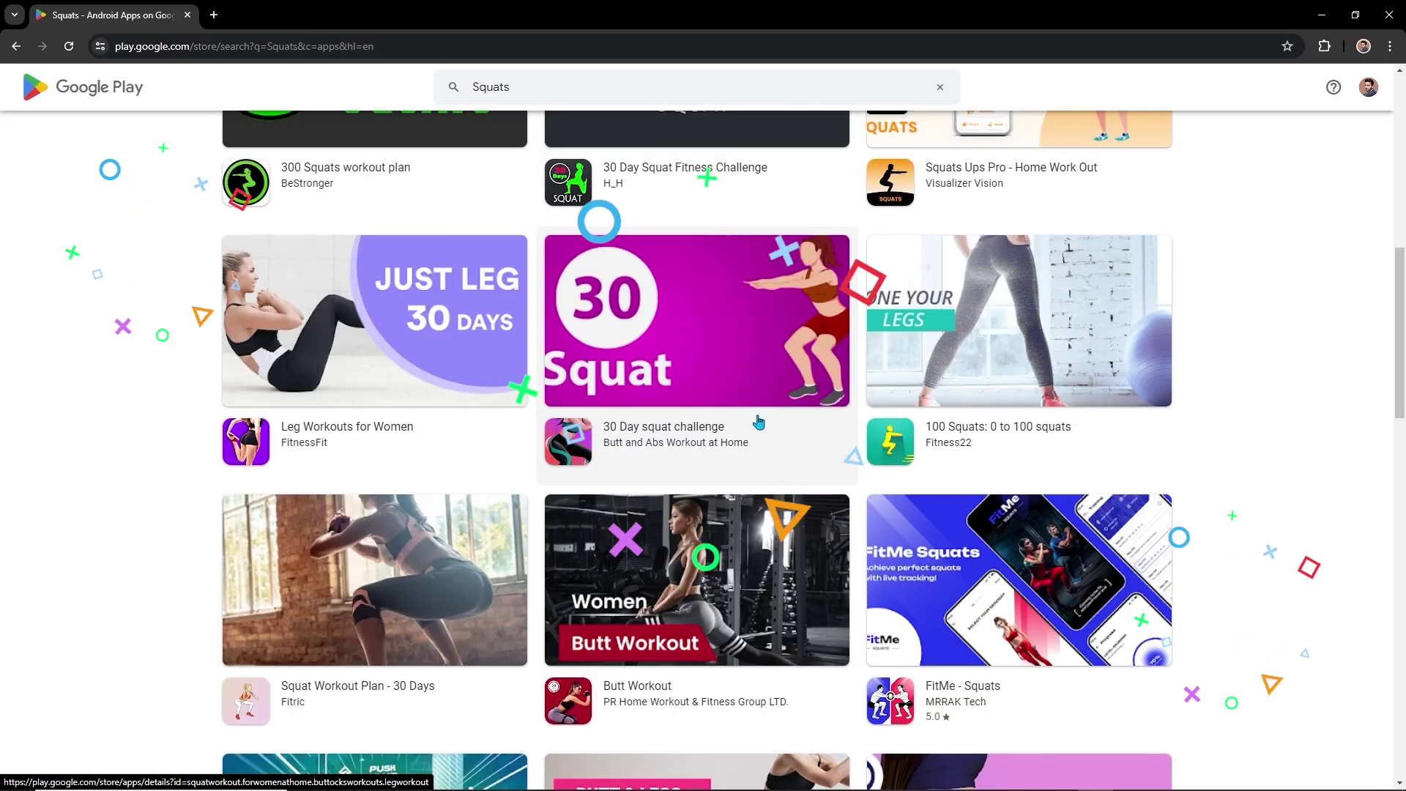
left_click(1018, 579)
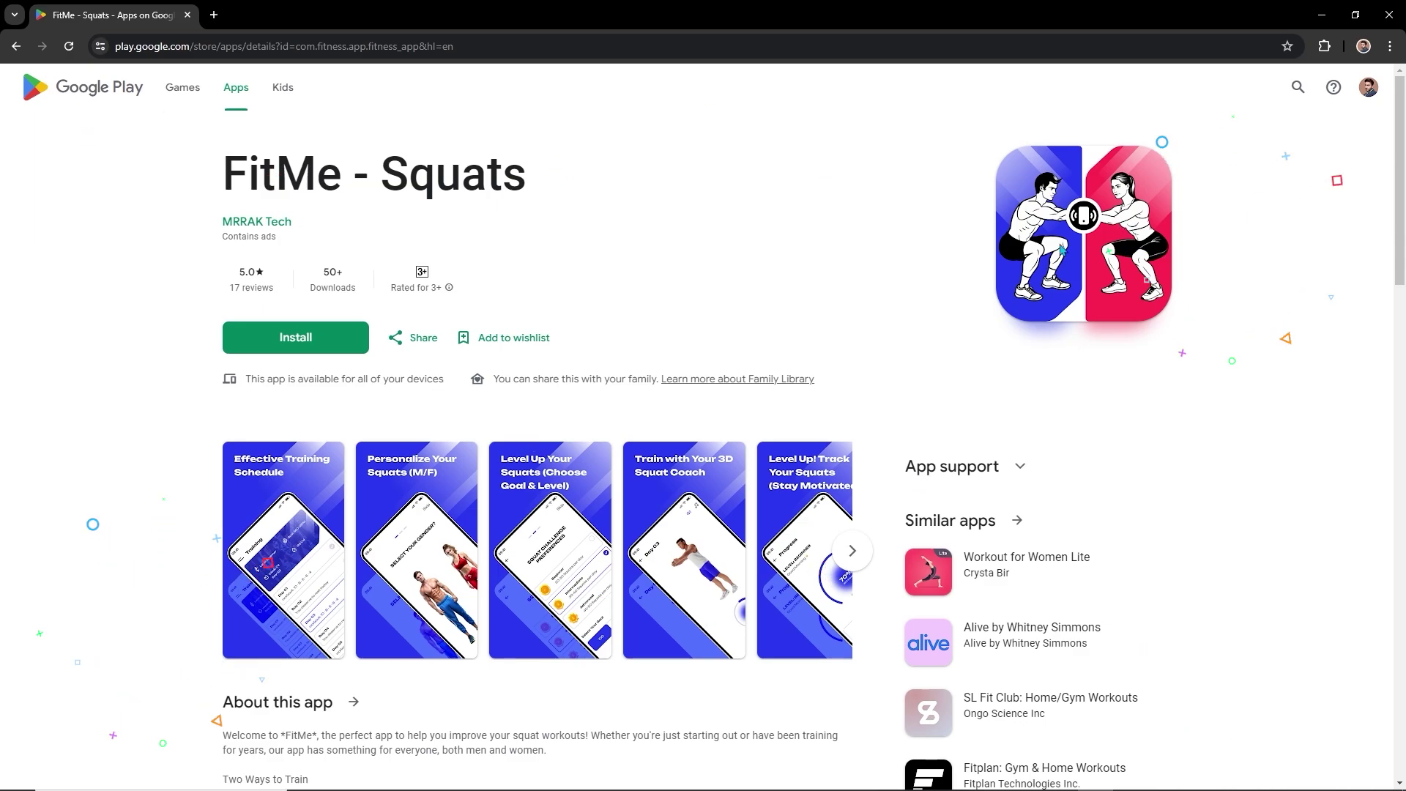
Page the screenshot carousel forward and back, then scroll to the reviews and back
left_click(852, 550)
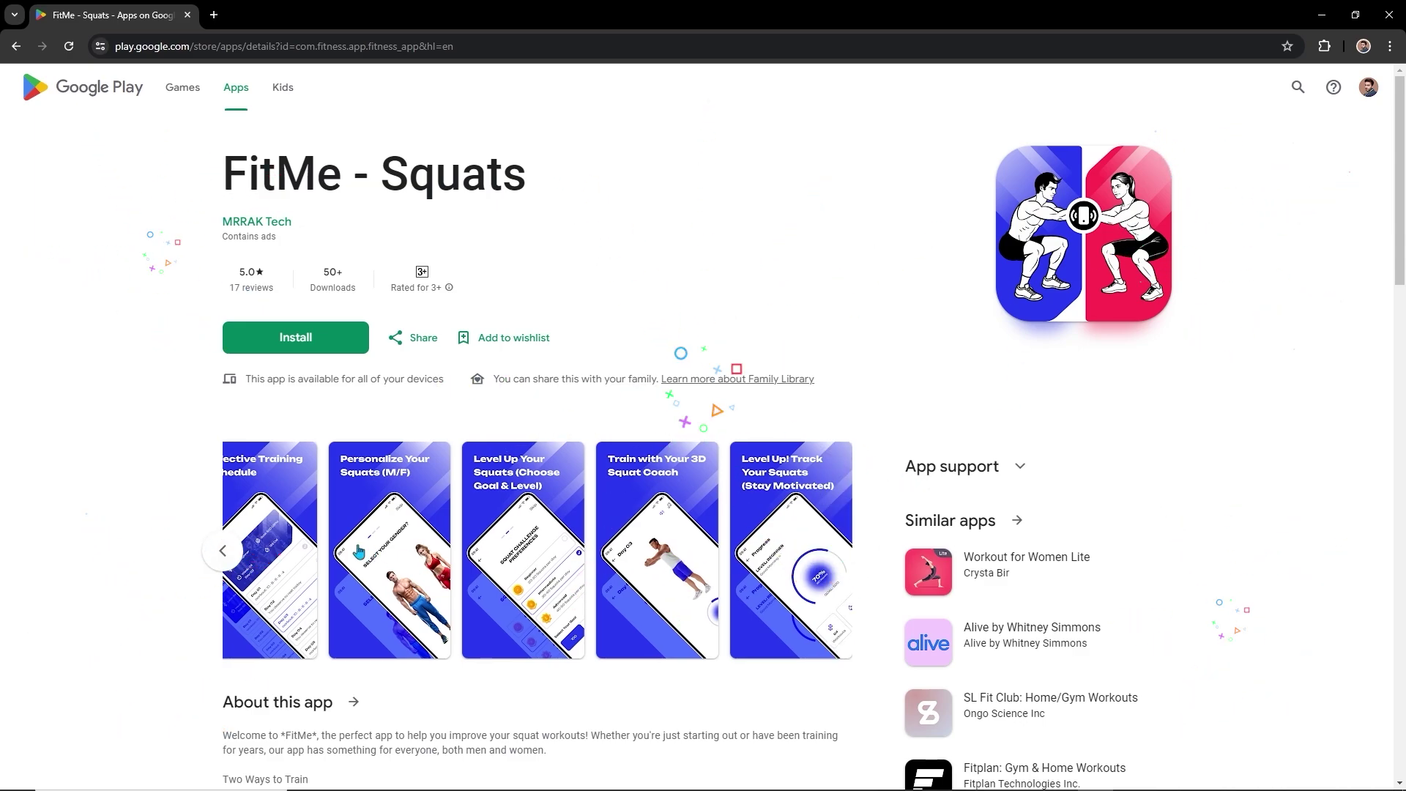
left_click(224, 550)
scroll(482, 493, "down", 18)
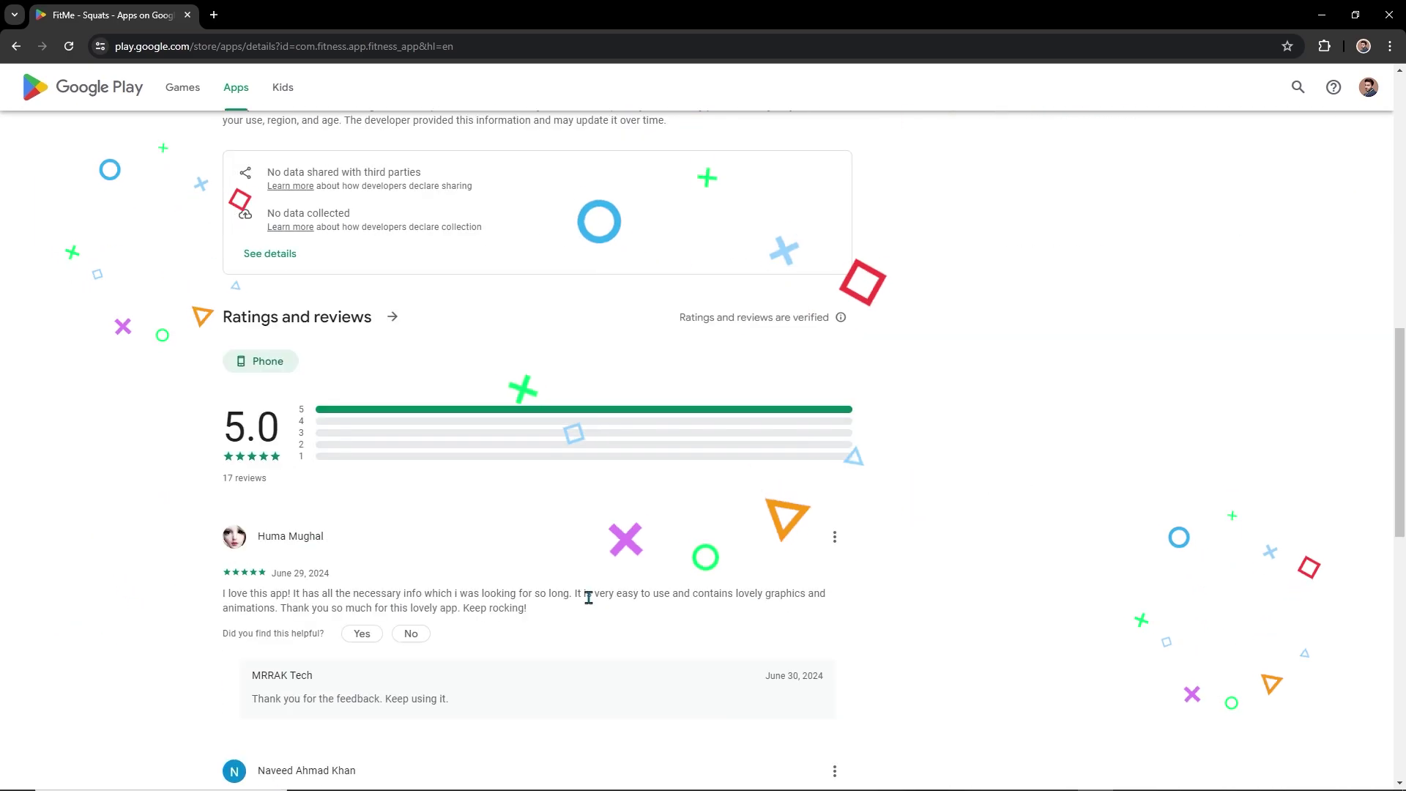
scroll(481, 492, "up", 18)
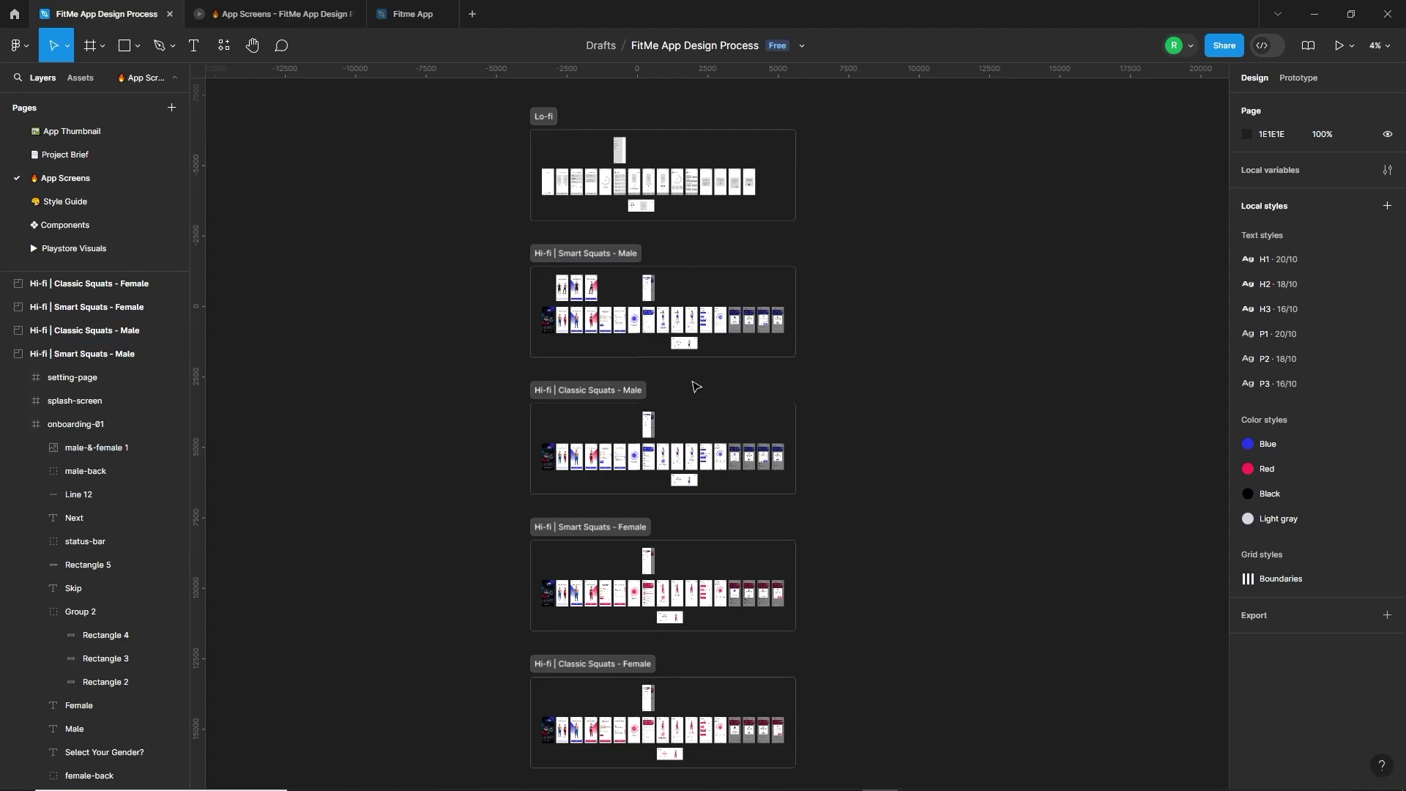
Zoom into the Hi-fi Smart Squats - Male frames and select, then deselect, a Select Training Method group
scroll(692, 381, "up", 10)
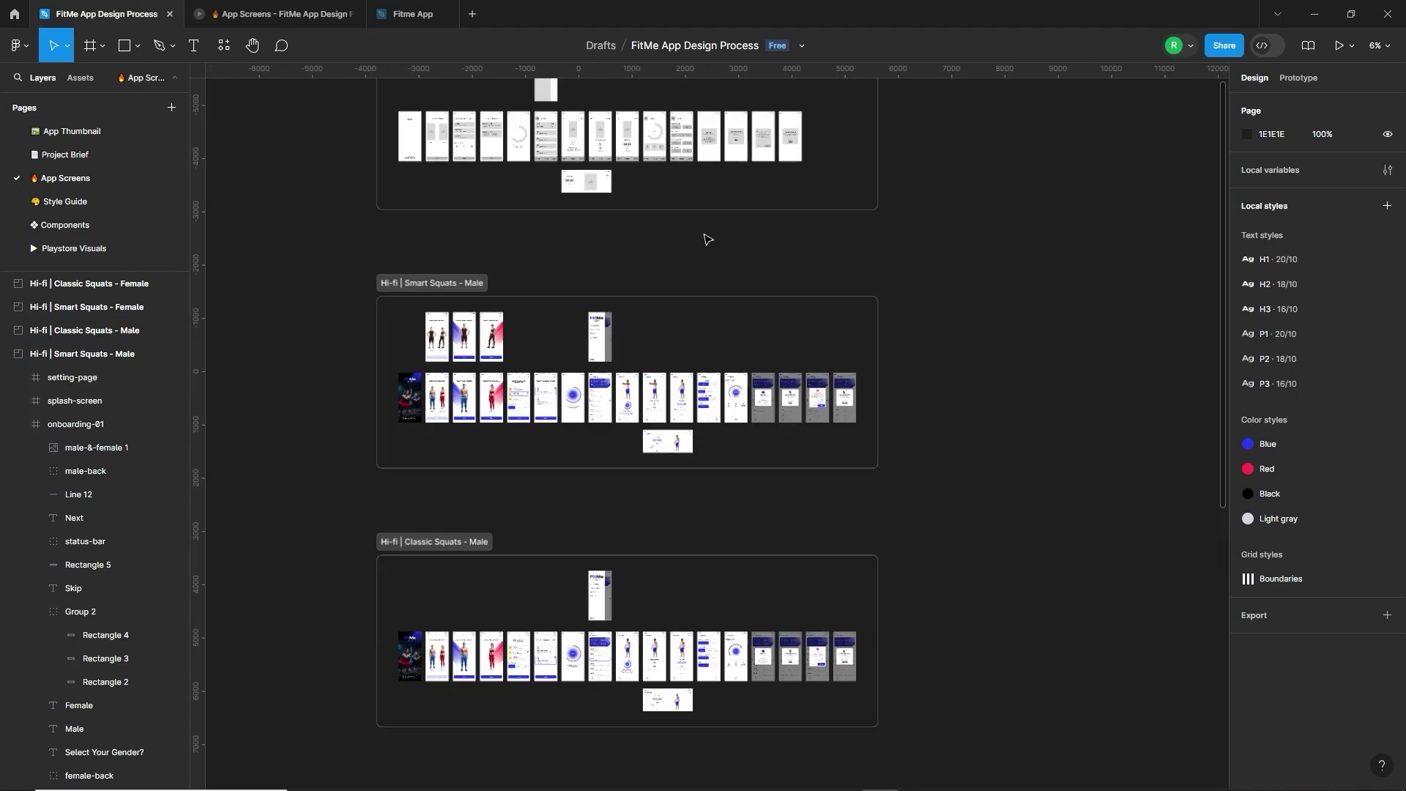
scroll(561, 445, "up", 5)
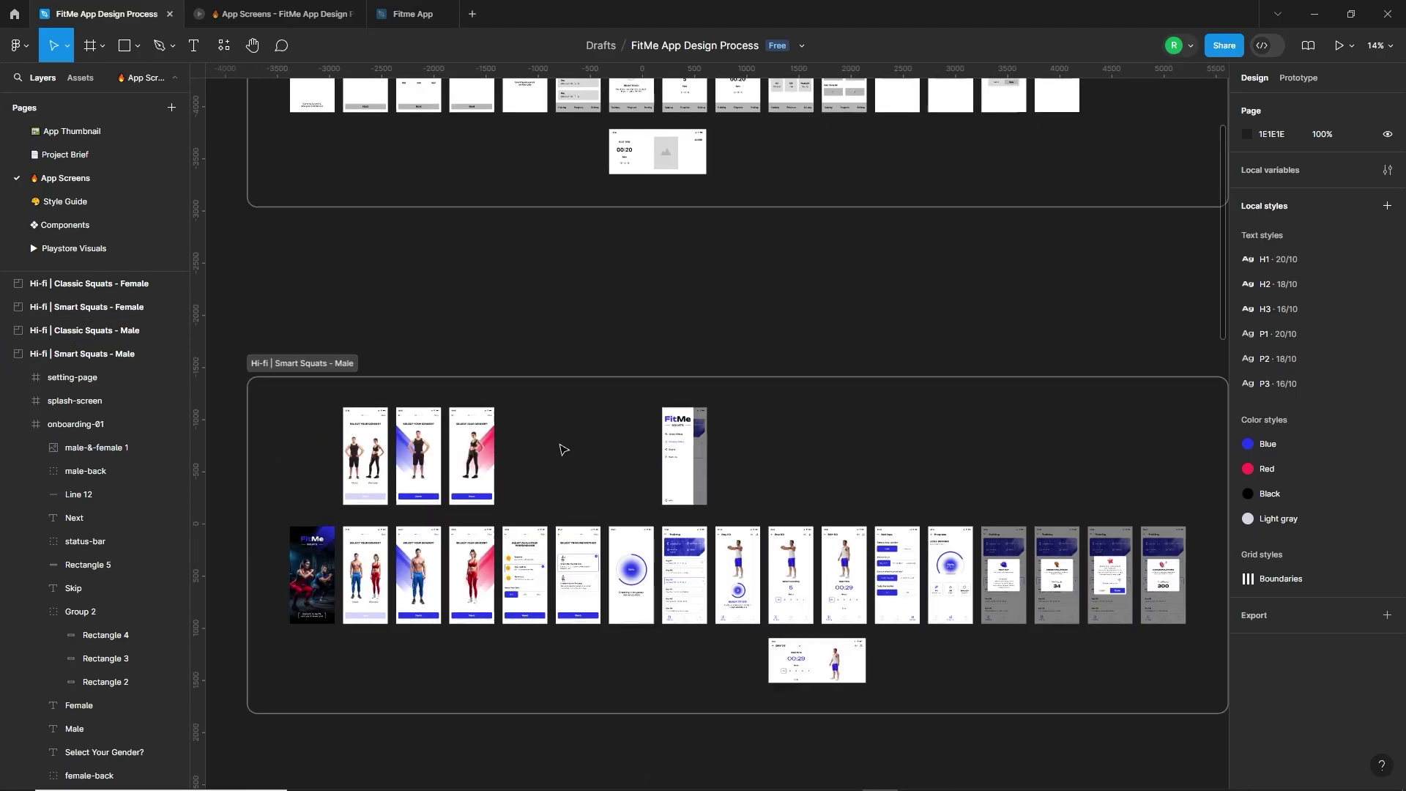
scroll(483, 589, "up", 2)
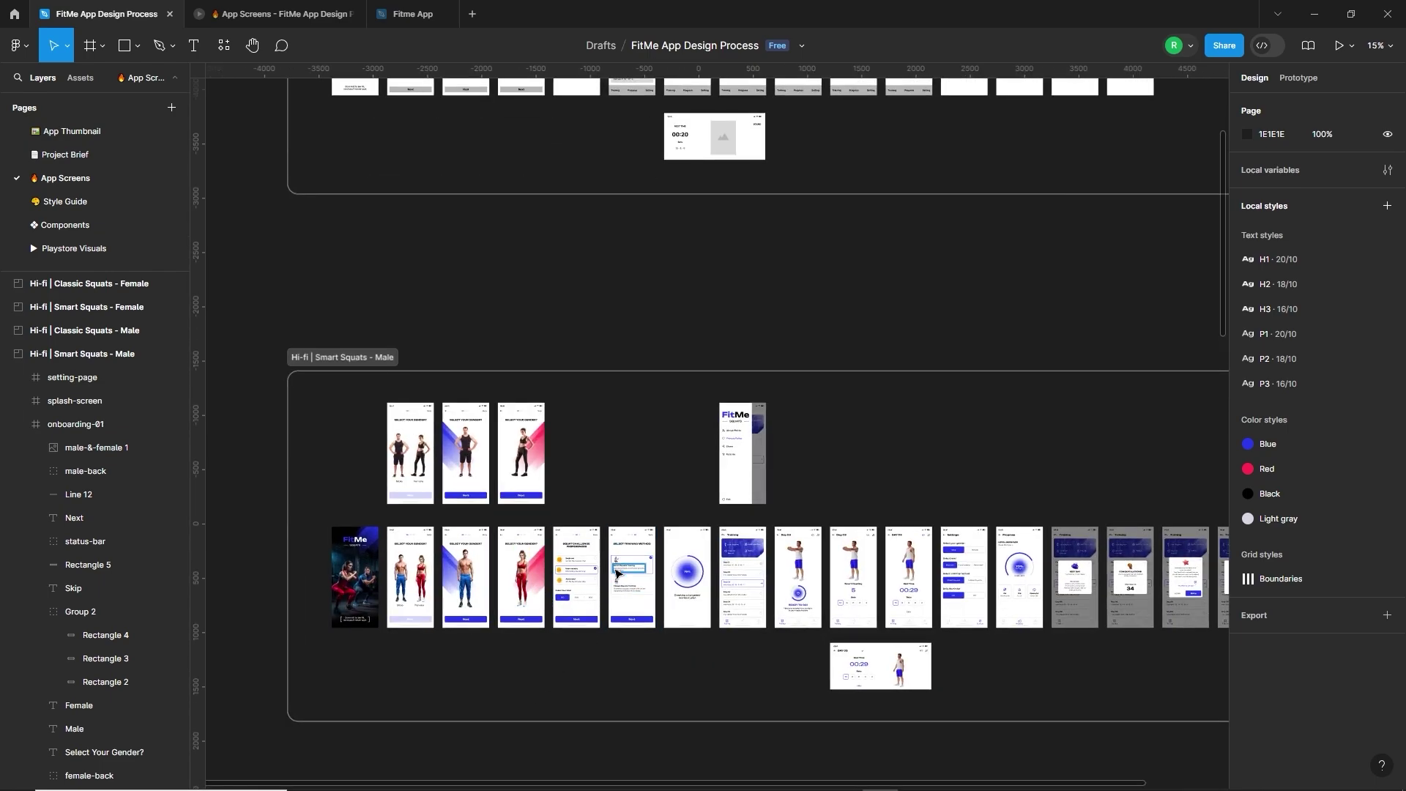
left_click(629, 568)
left_click(738, 654)
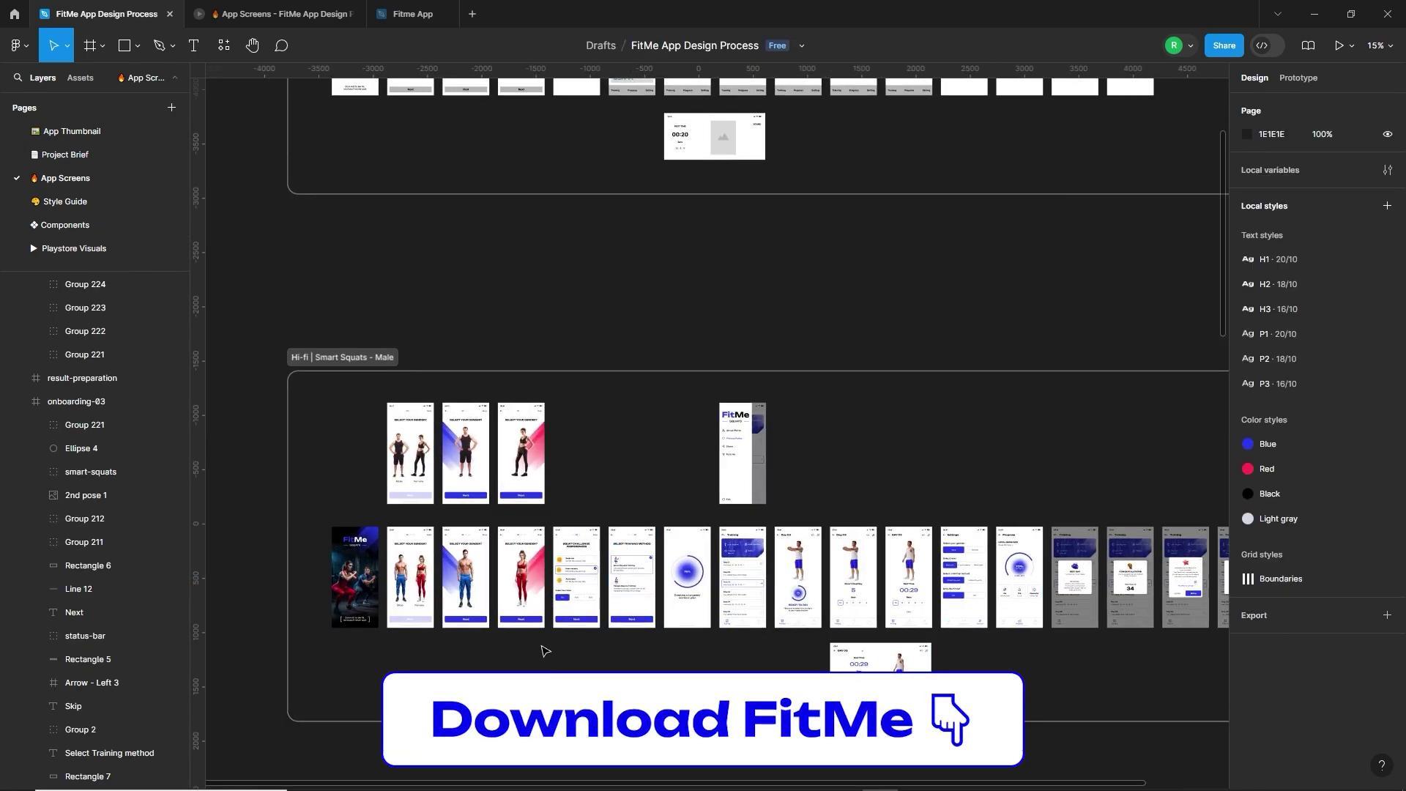
Pan to the Hi-fi Classic Squats - Male frames and zoom out to 4% to show every section
scroll(538, 626, "down", 2)
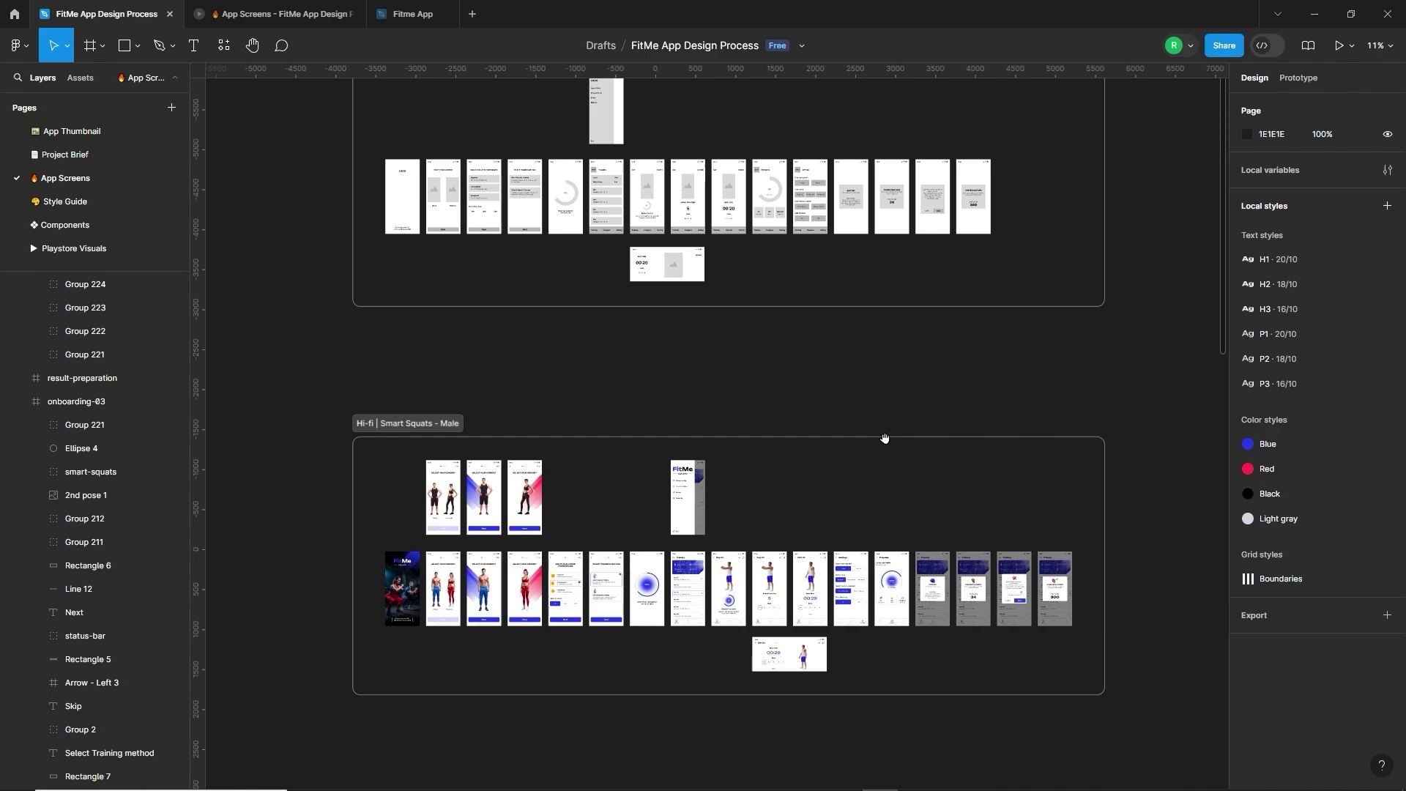
left_click_drag(882, 437, 699, 489)
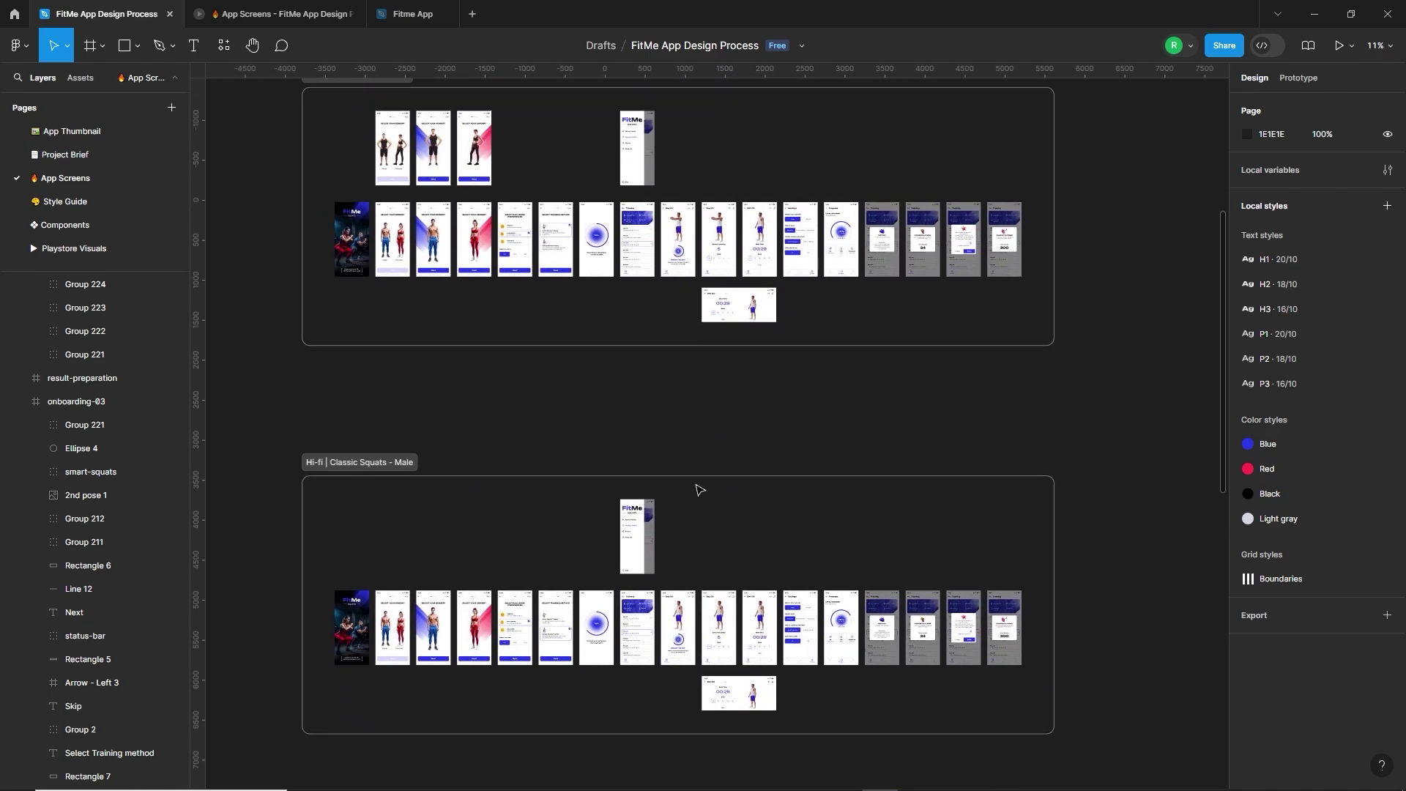
scroll(659, 549, "down", 3)
scroll(617, 555, "down", 3)
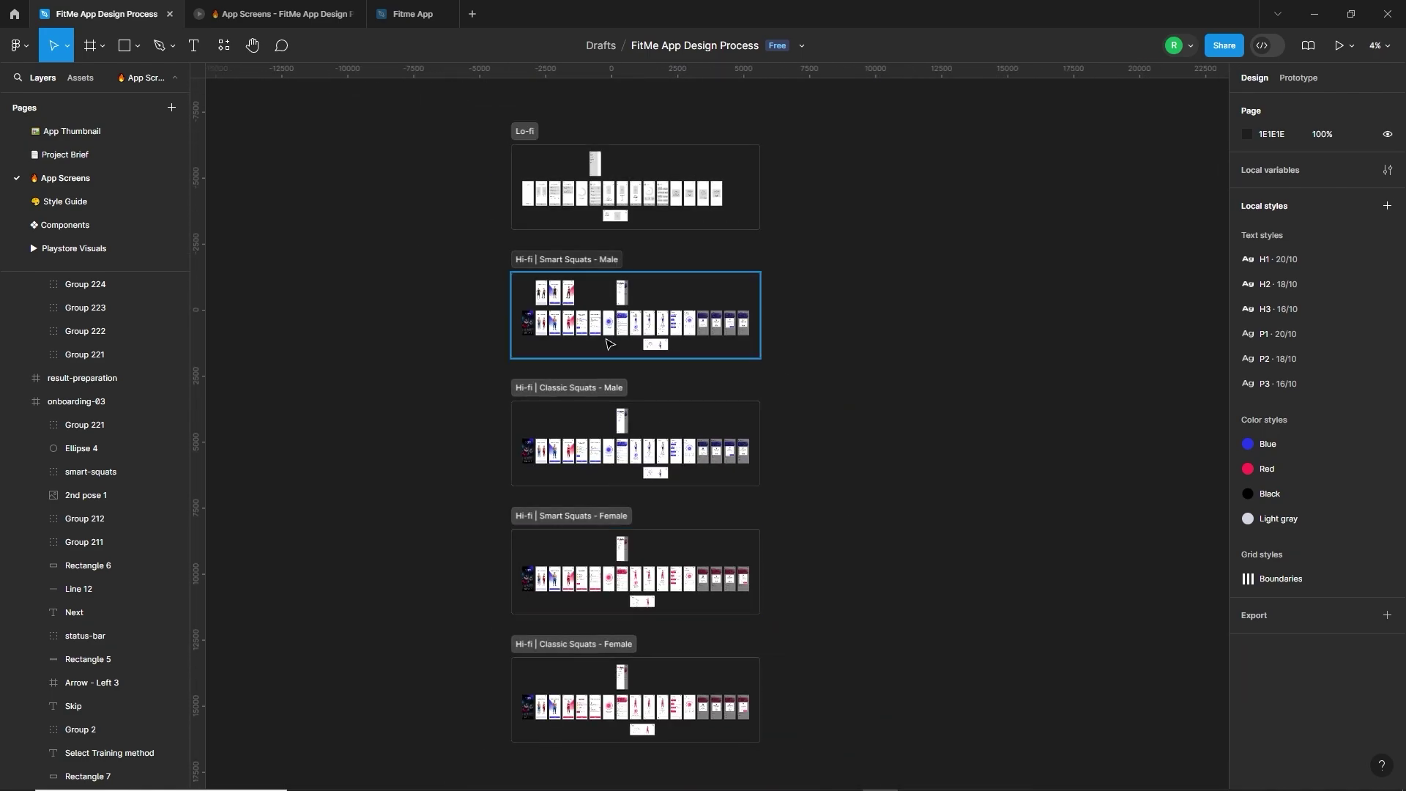